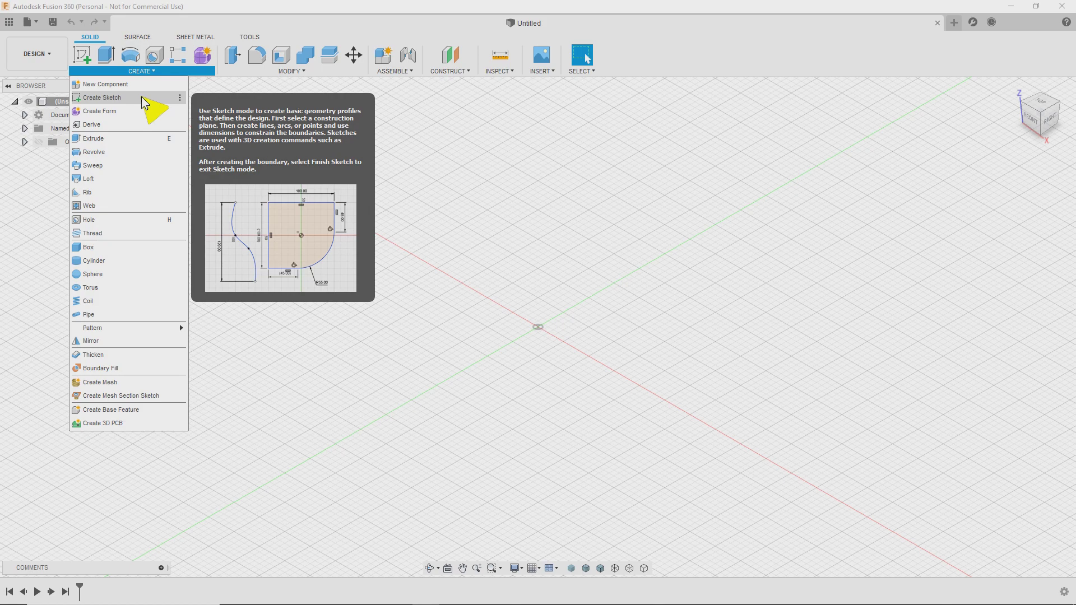
Start a new sketch on the horizontal XY origin plane.
left_click(143, 101)
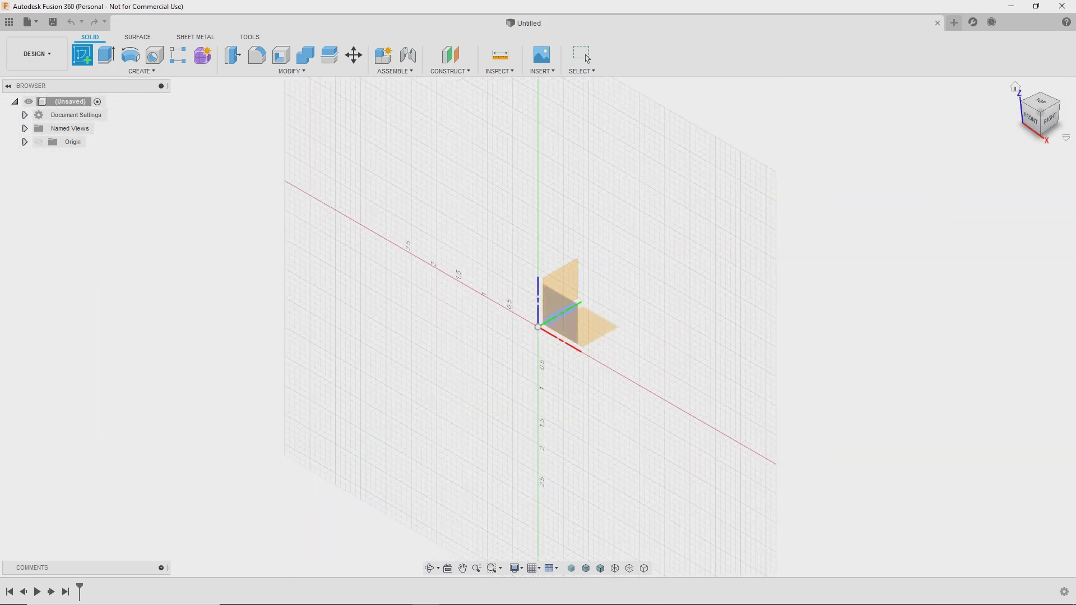
left_click(593, 330)
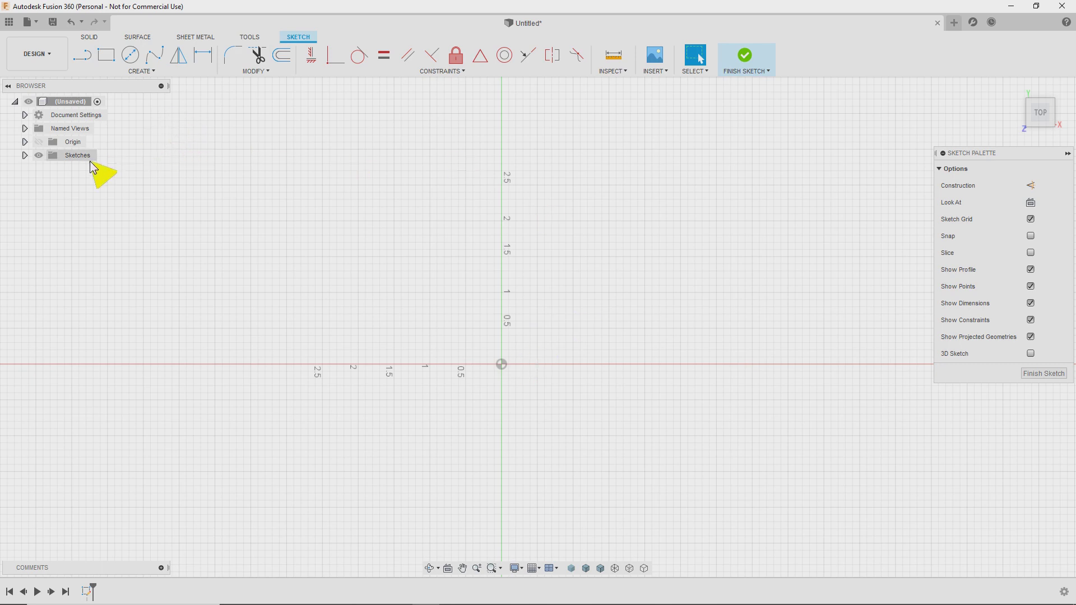
left_click(106, 55)
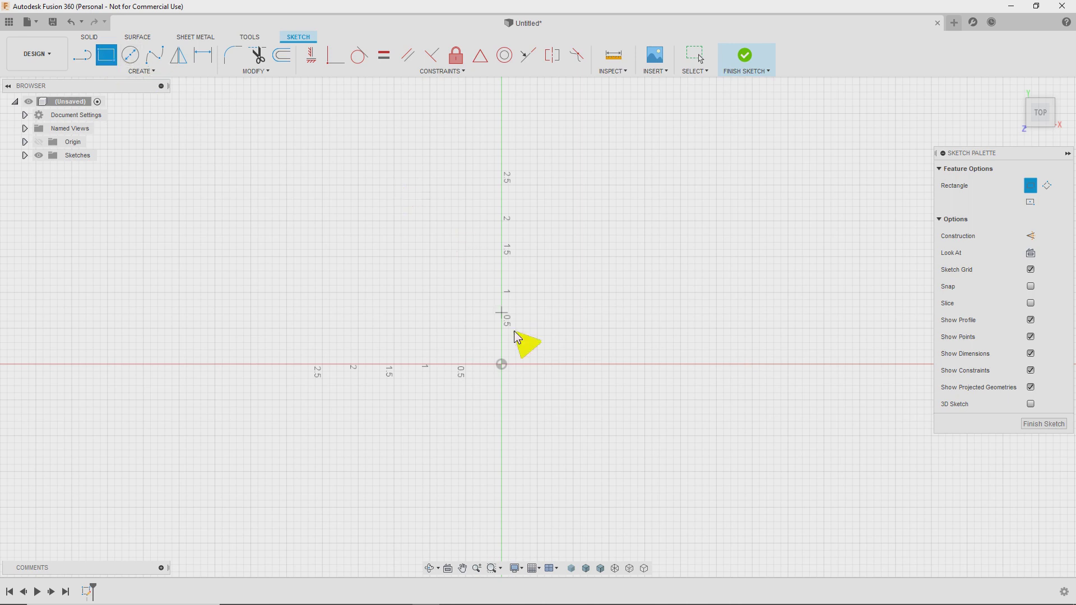
left_click(502, 366)
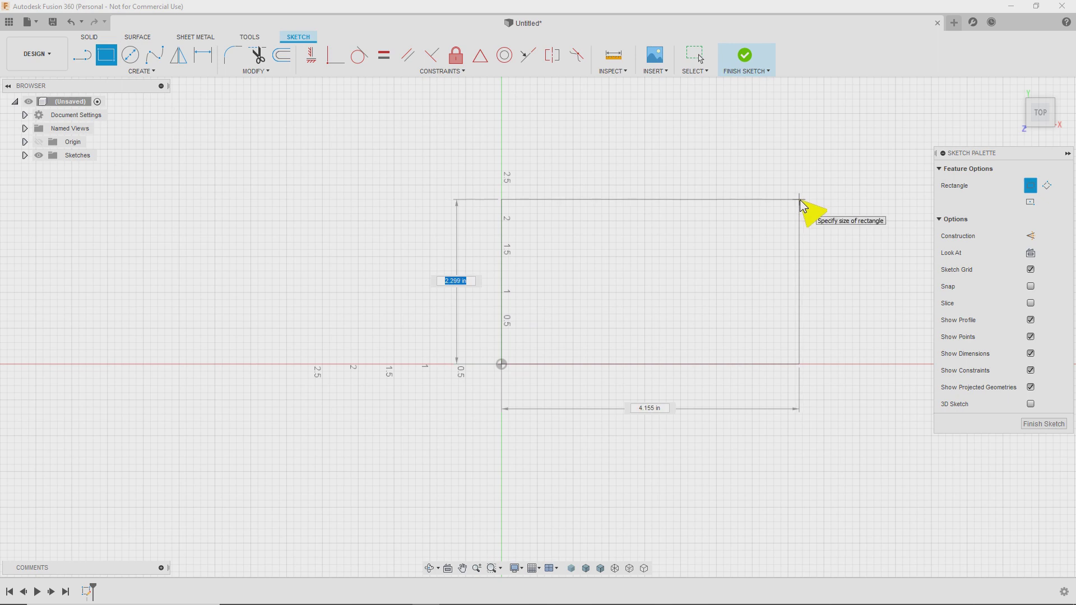
left_click(802, 201)
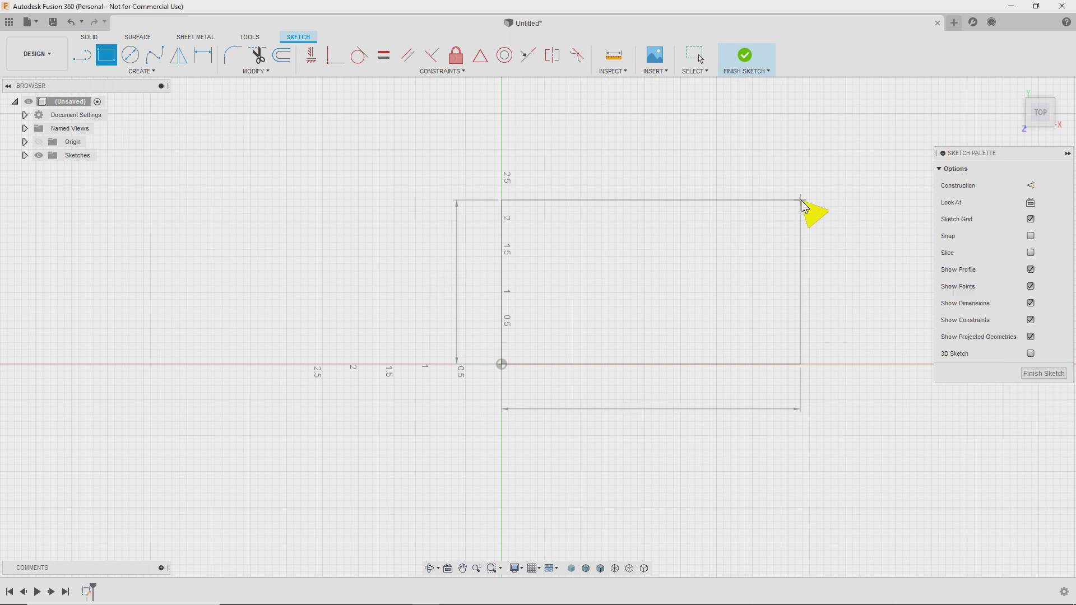
key("Escape")
Add a user parameter named Length in inches with the expression 14.9375.
left_click(255, 71)
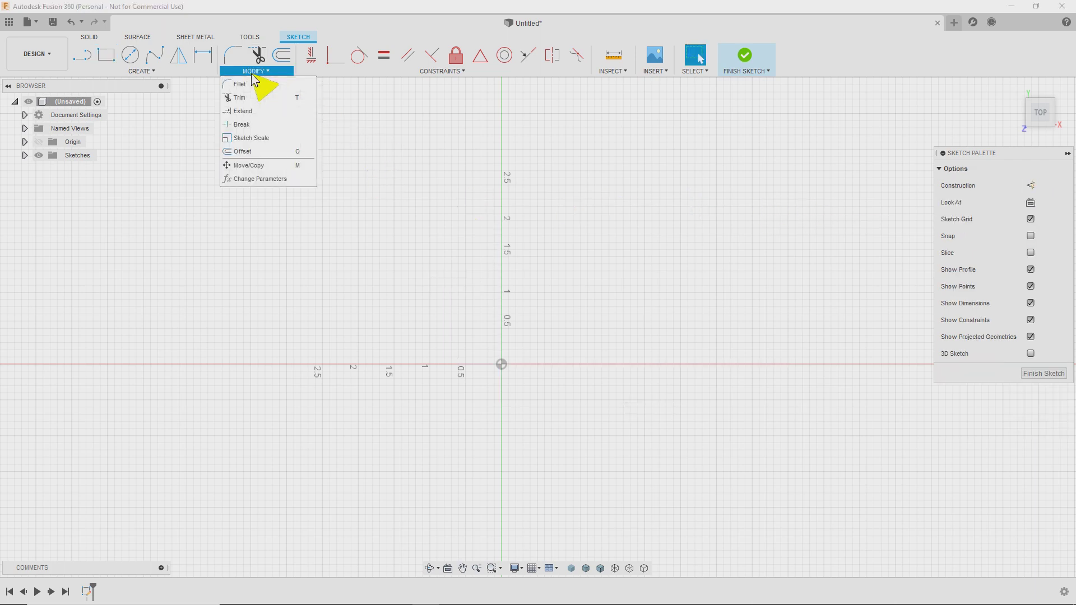
left_click(260, 179)
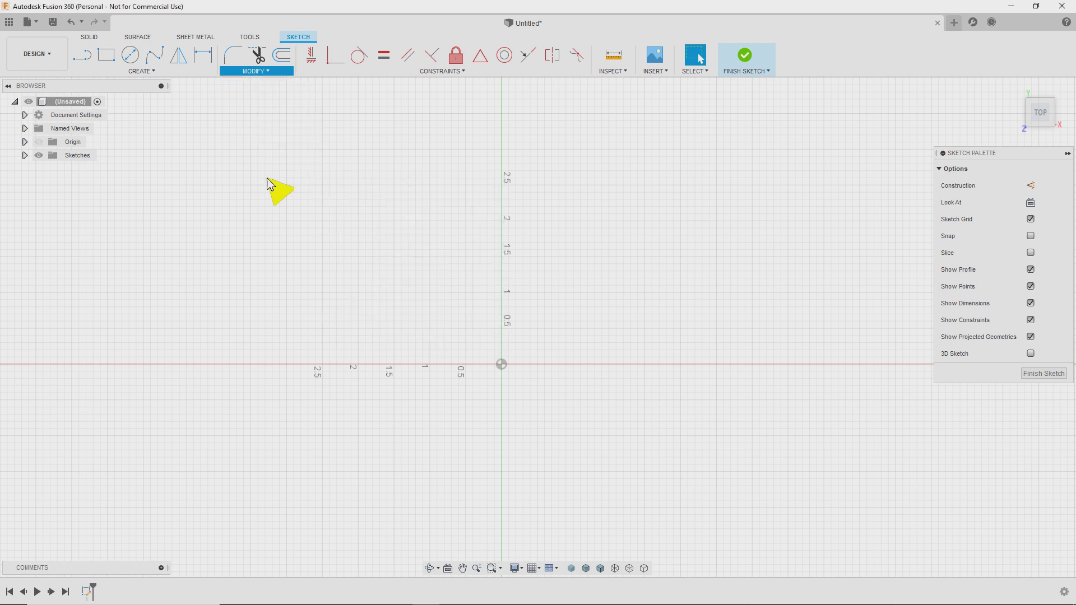
left_click(311, 224)
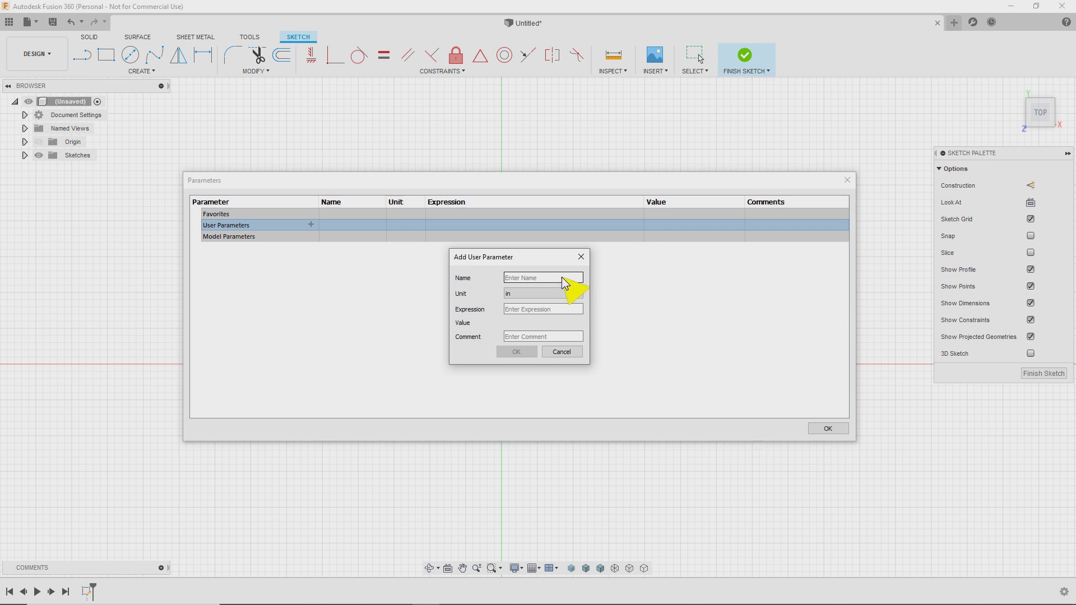
type("Lengt")
key("Tab")
key("Tab")
type("1")
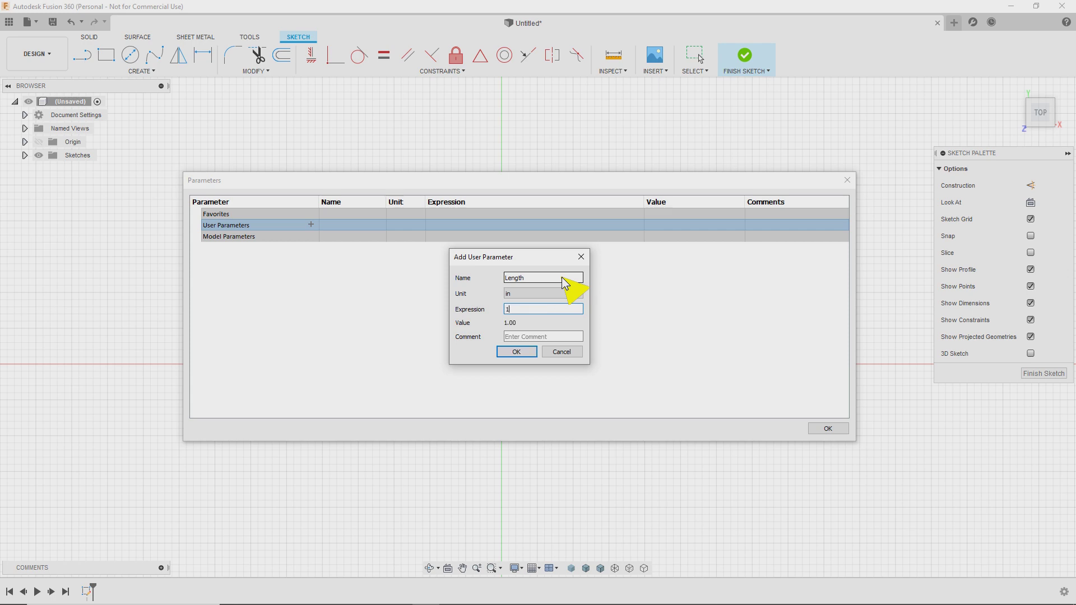
type("4.9375")
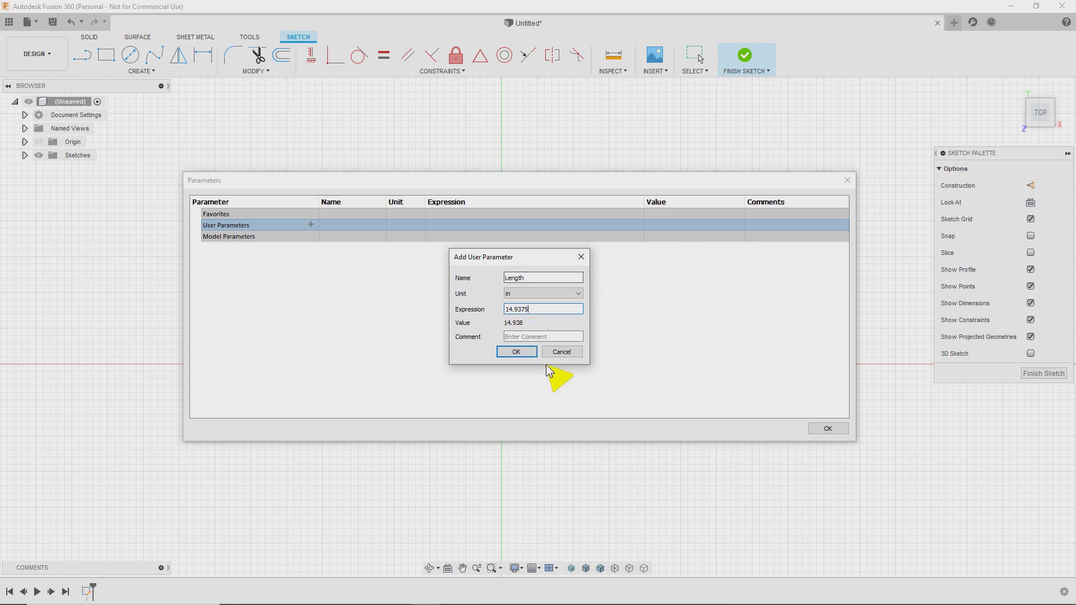
left_click(523, 353)
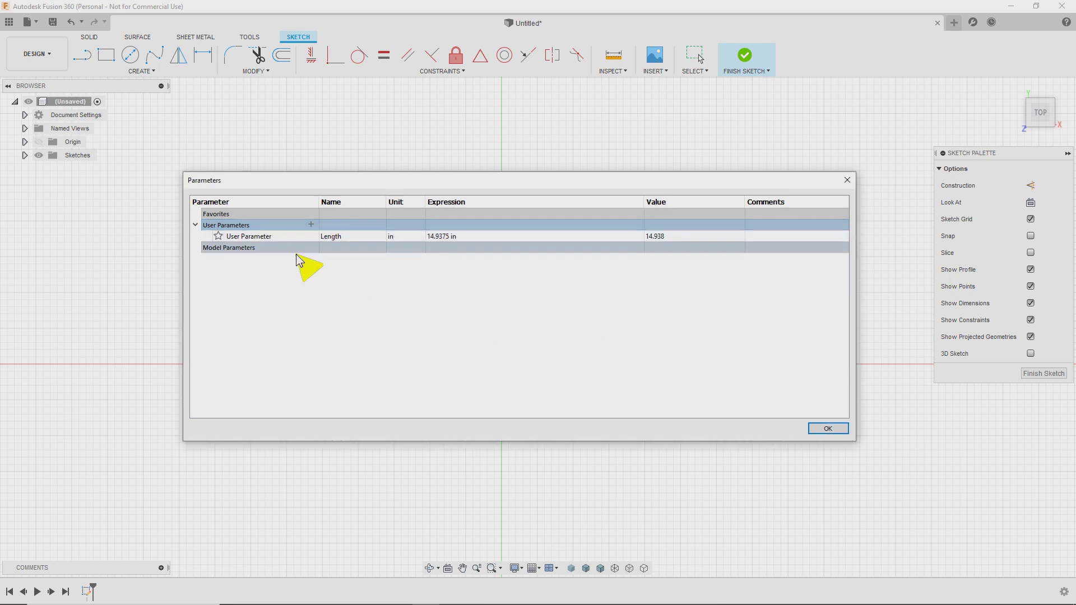
Add a user parameter named Width in inches with the expression 10.25.
left_click(311, 225)
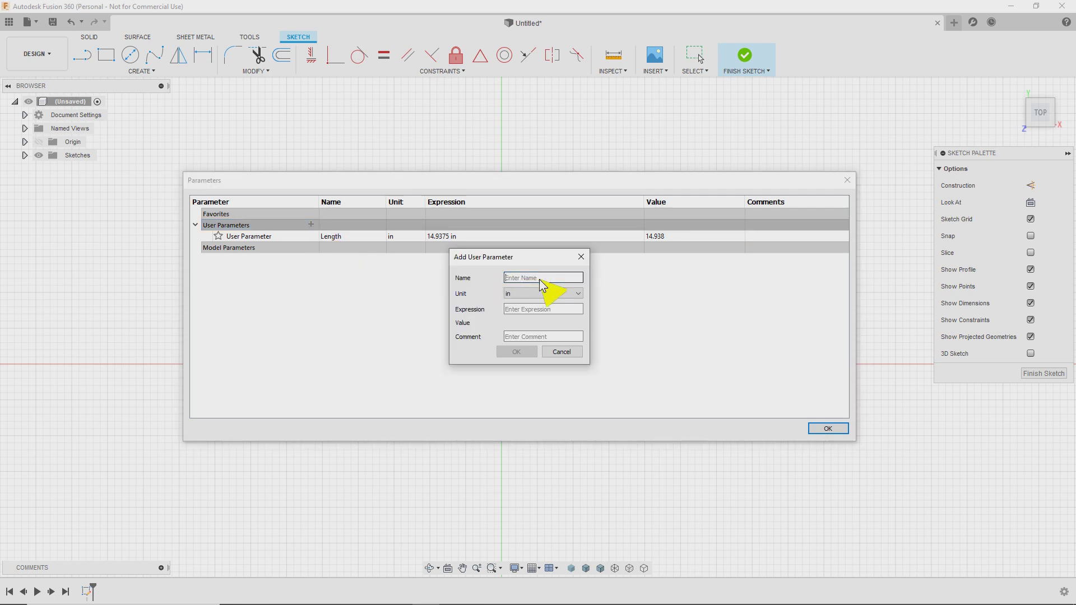
type("Width")
key("Tab")
key("Tab")
type("10.25")
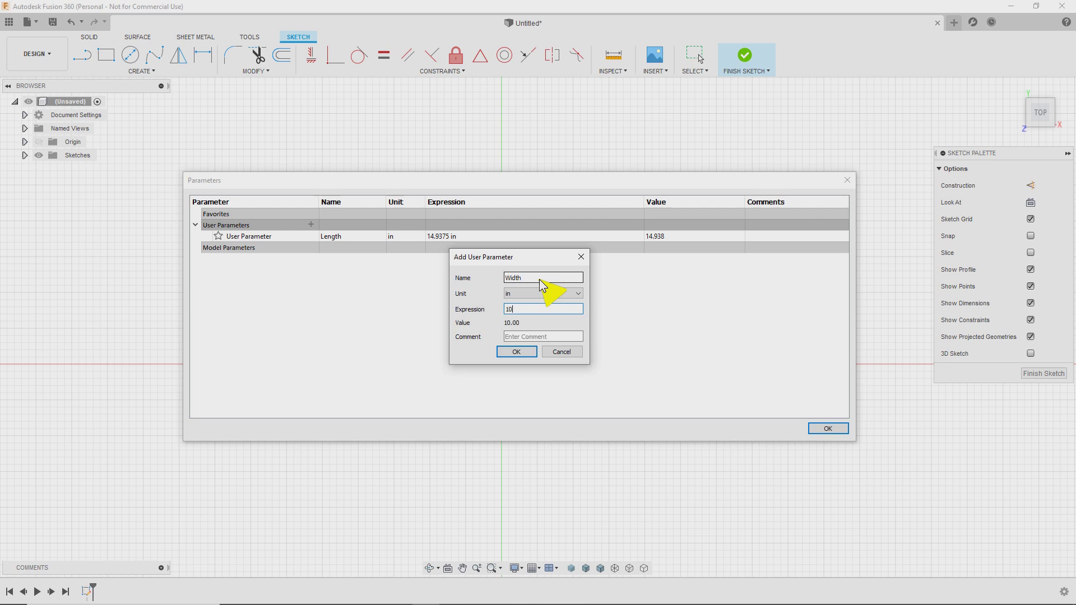
left_click(516, 352)
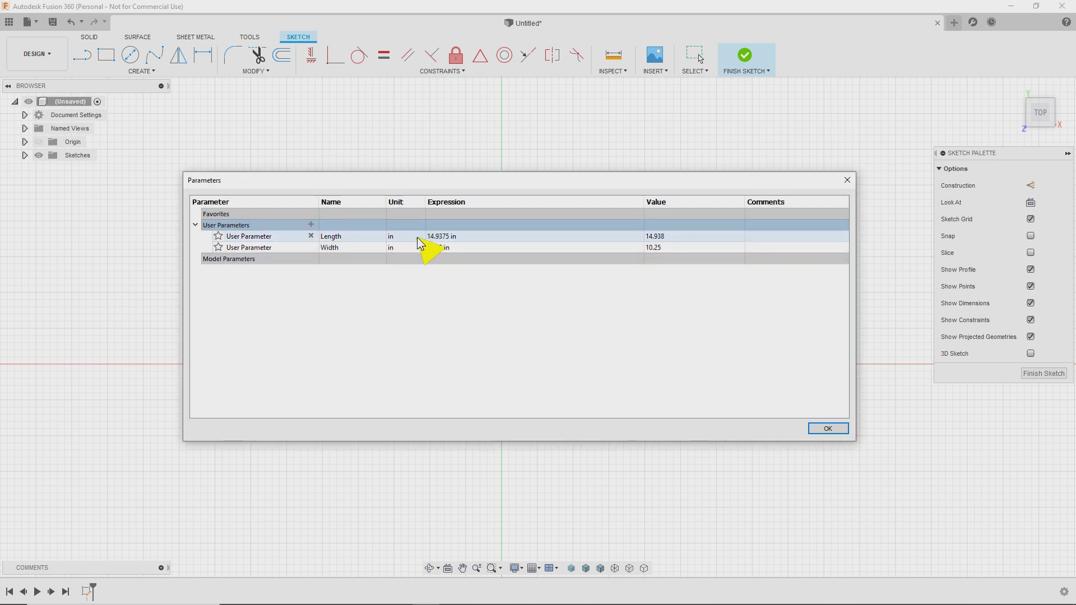
Add a user parameter named Thickness in inches with the expression 1.0625.
left_click(311, 225)
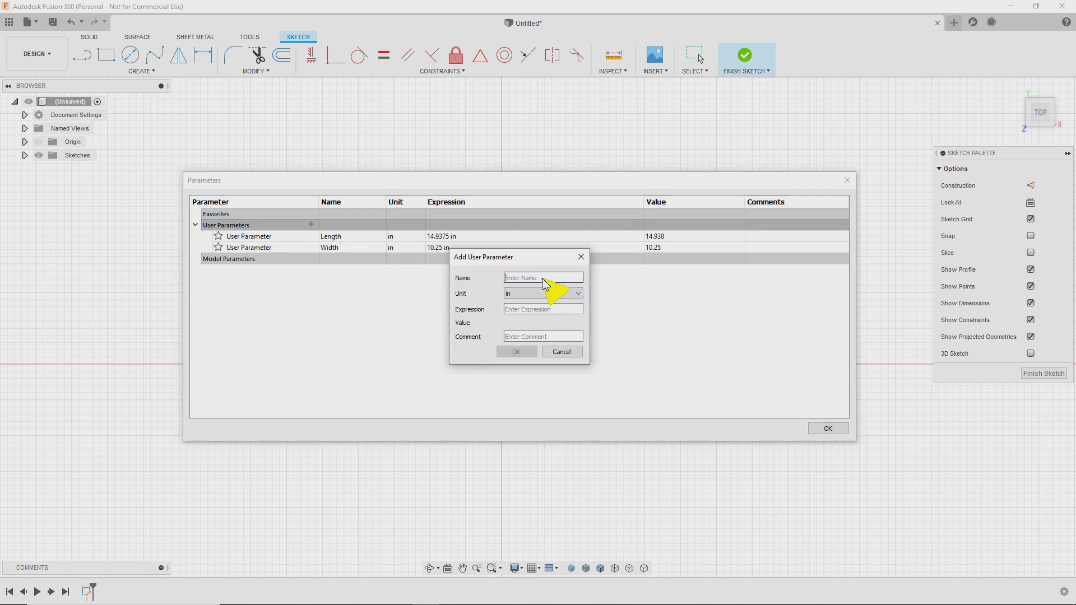
type("Thickness")
key("Tab")
key("Tab")
type("1.")
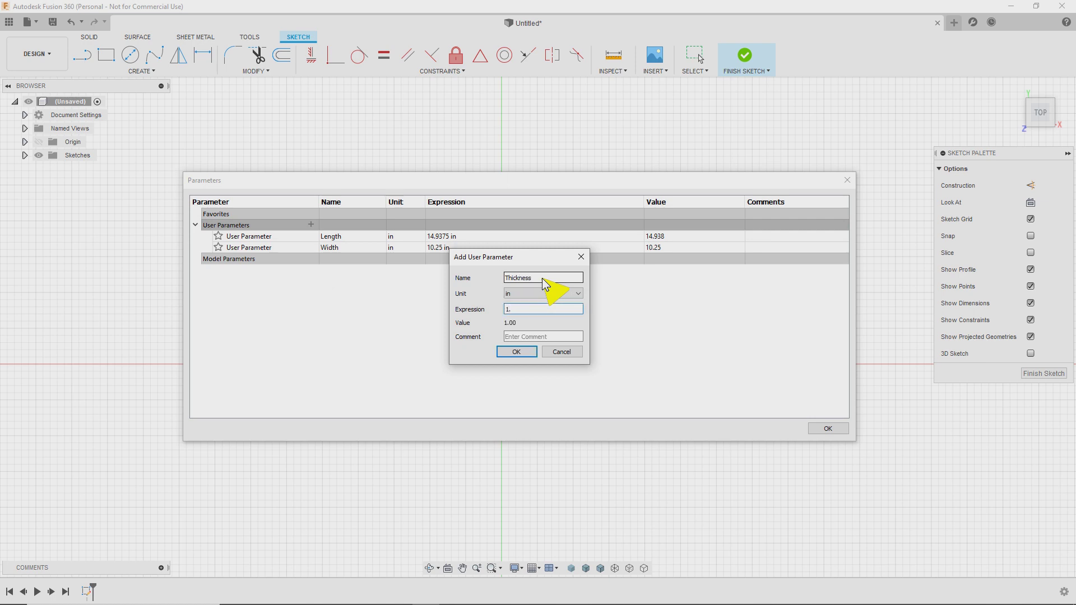
type("0625")
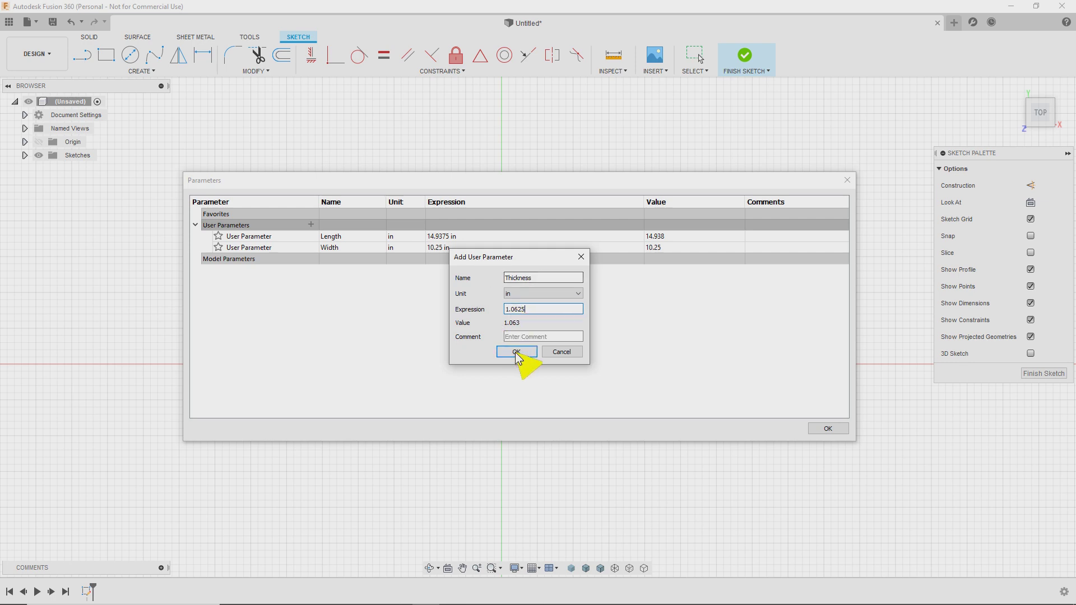
left_click(516, 353)
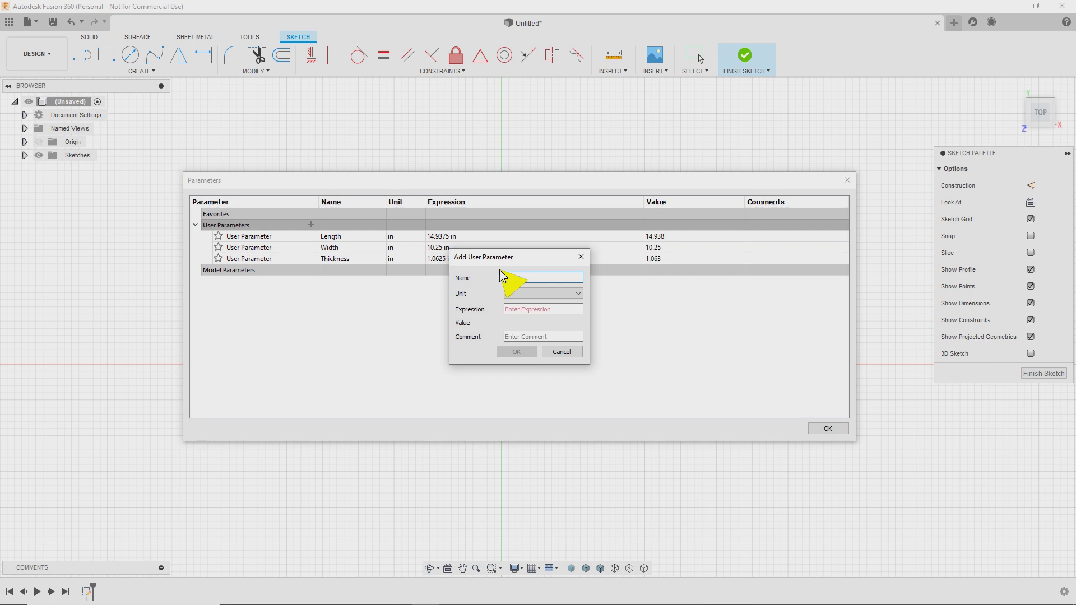
Add a user parameter named GroveOffset in inches with the expression -.375.
type("Offsetr")
key("Tab")
key("Tab")
type("-")
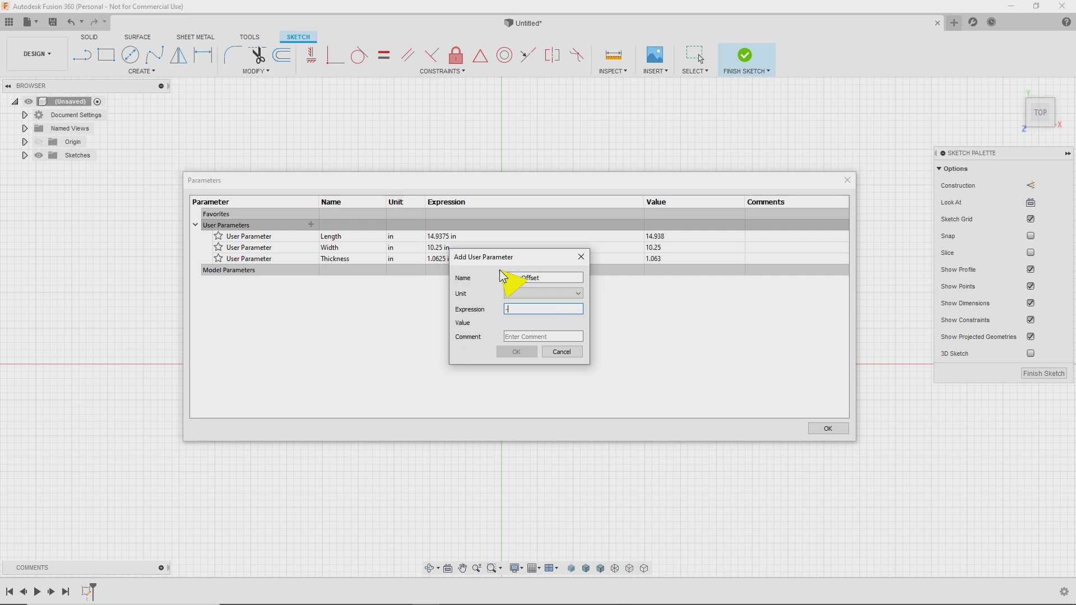
type(".375")
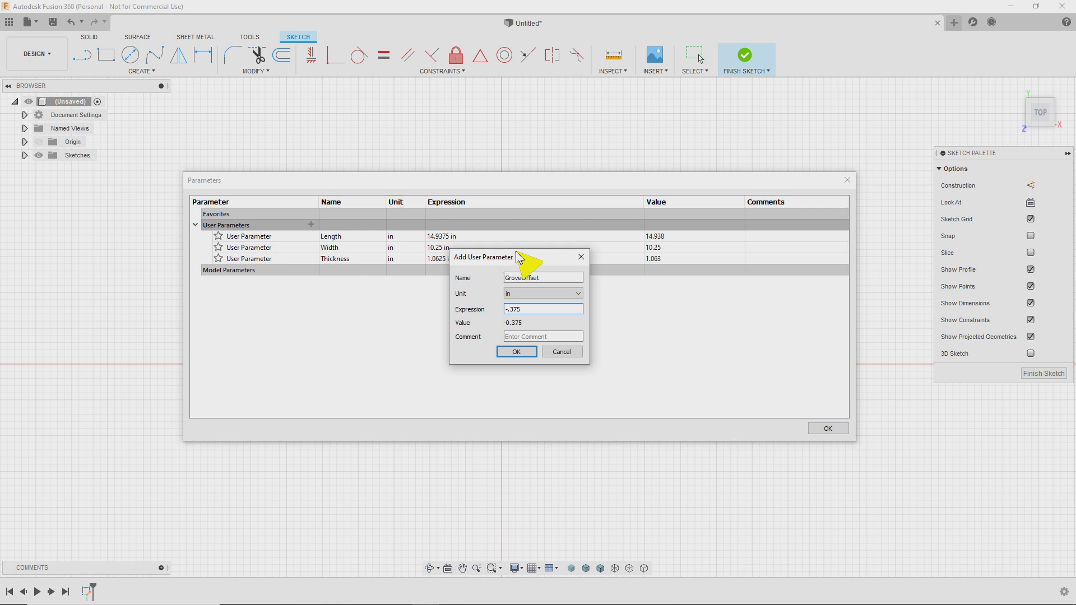
left_click(516, 352)
Add a user parameter named Roundover in inches with the expression .125 and close the parameter list.
left_click(311, 225)
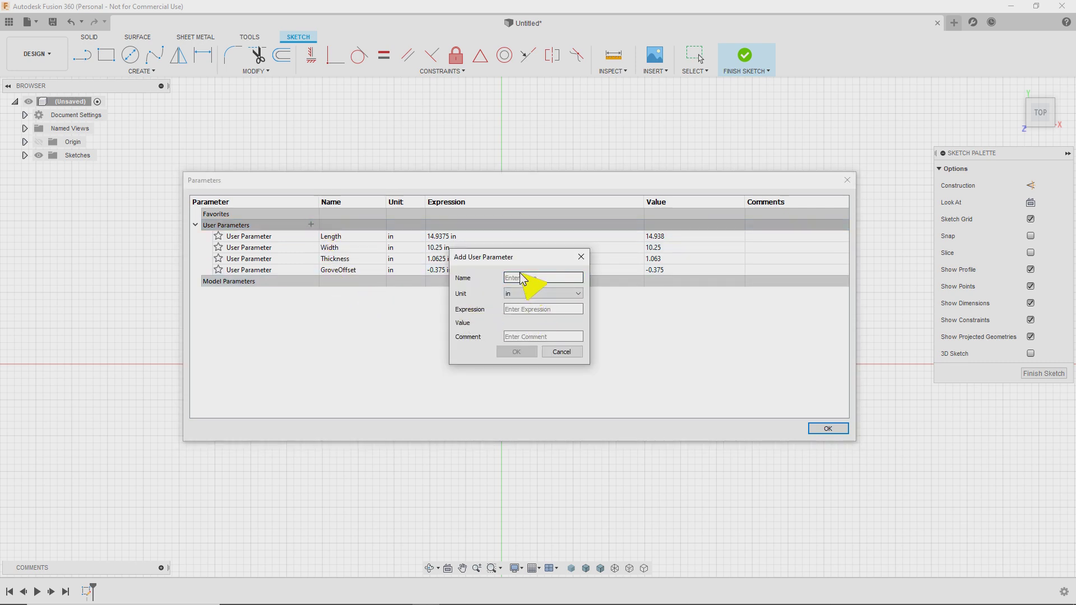
type("Rounov")
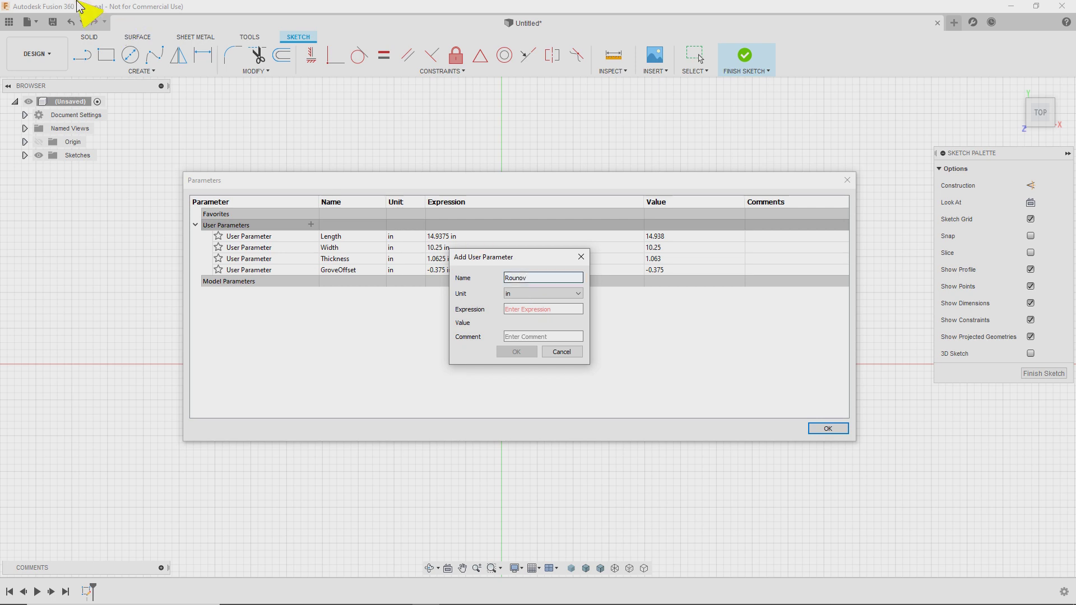
type("eer")
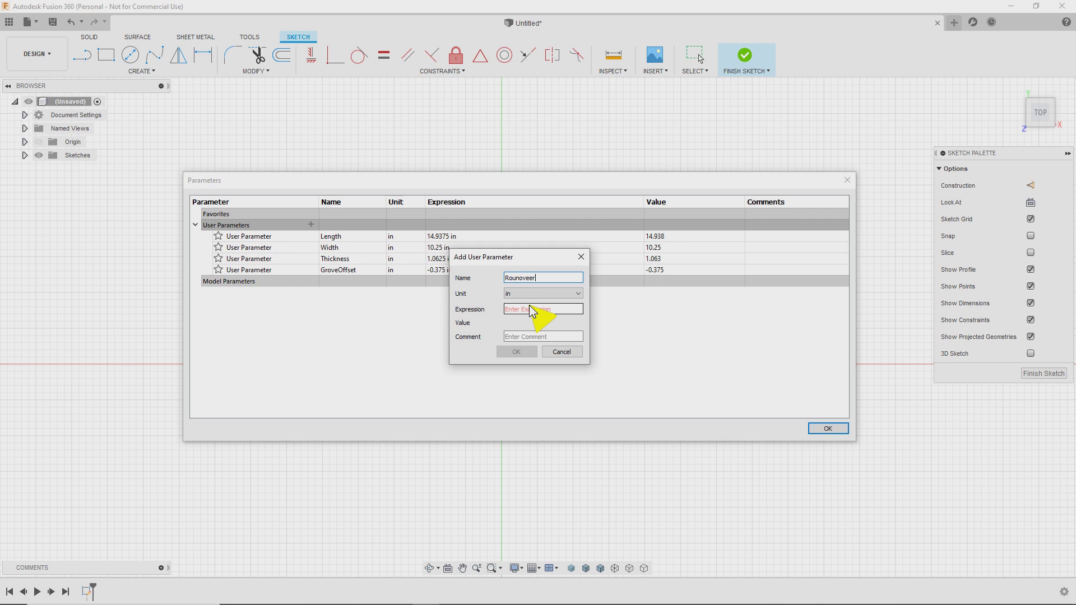
key("BackSpace")
key("BackSpace")
type("r")
key("Tab")
key("Tab")
left_click(521, 277)
type("d")
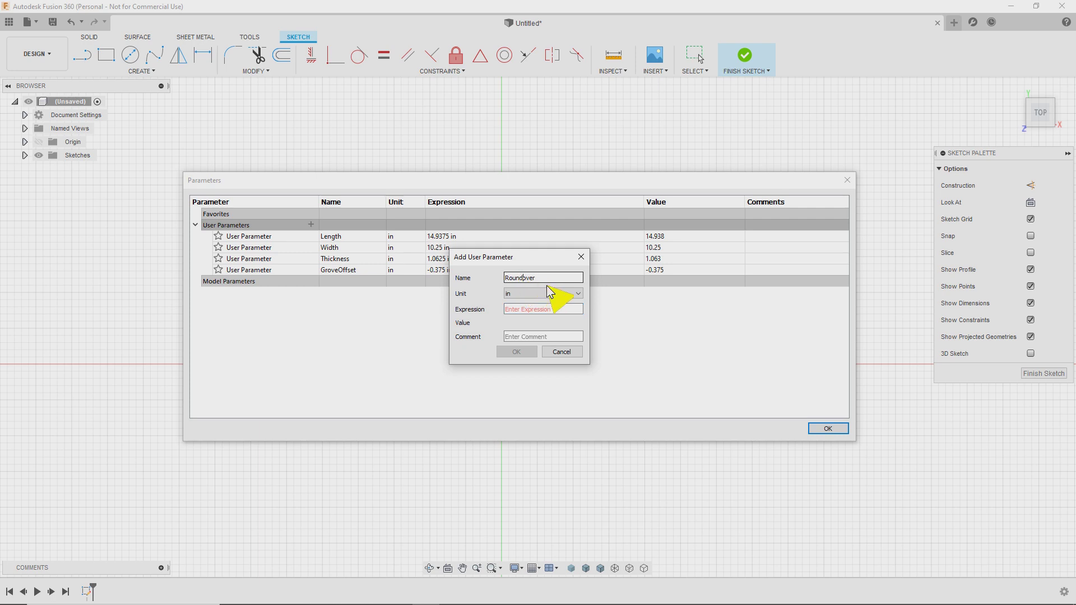
left_click(531, 310)
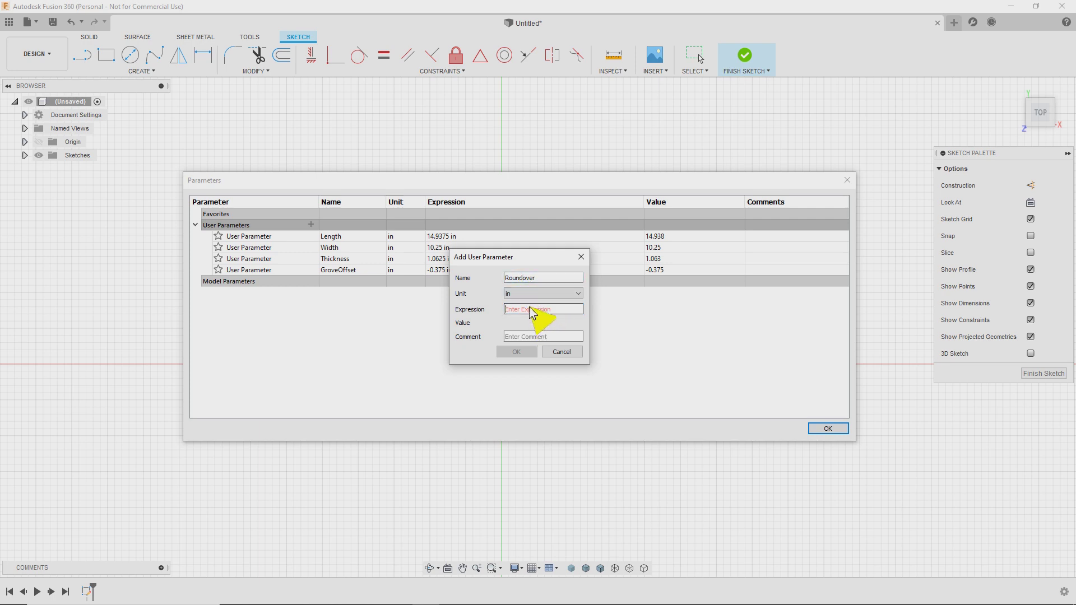
type(".125")
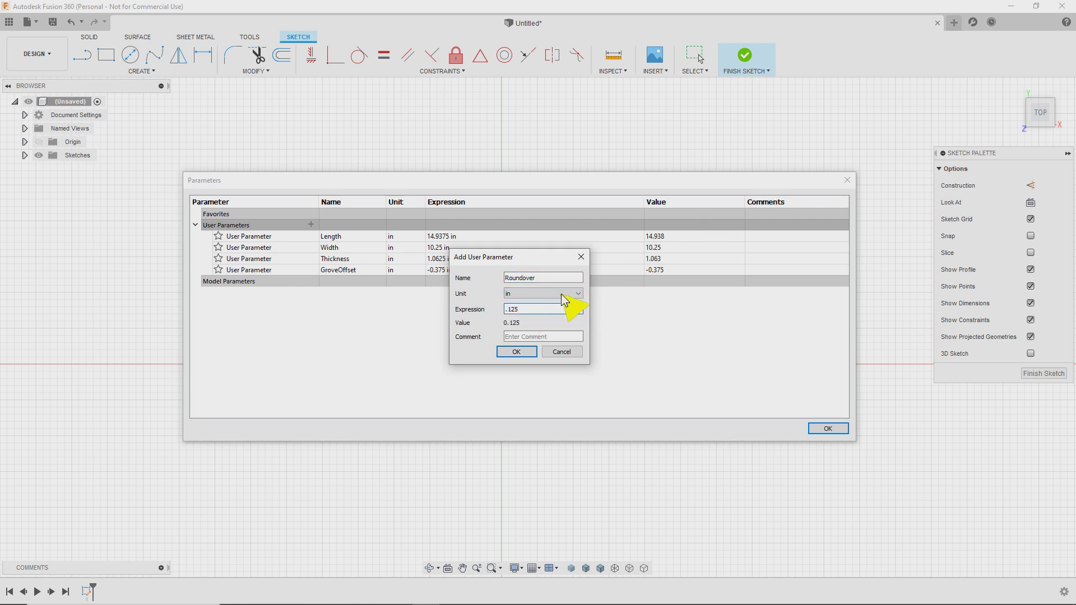
left_click(517, 352)
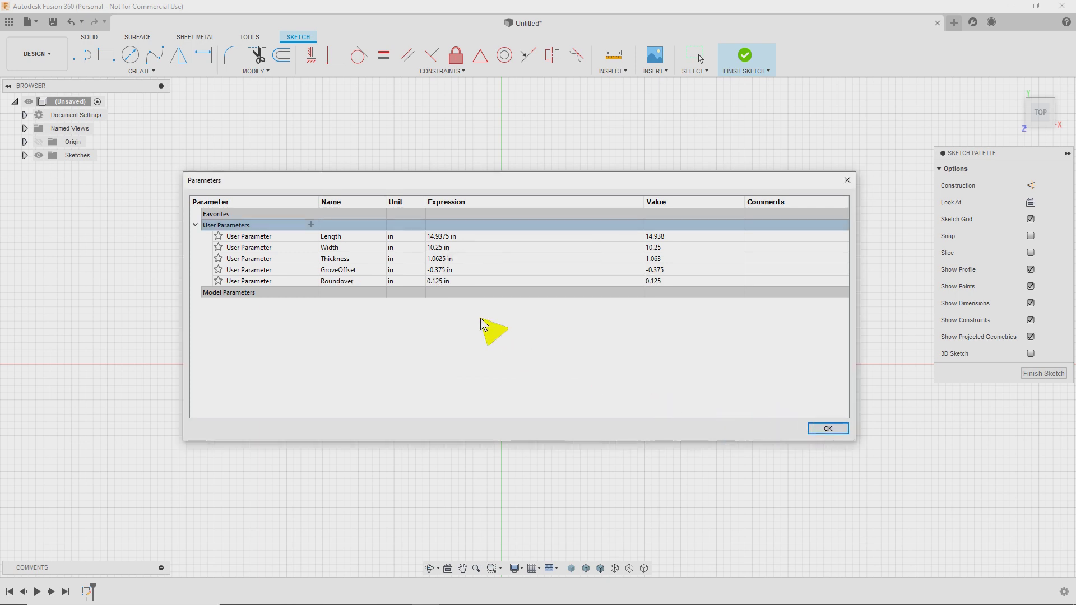
left_click(828, 429)
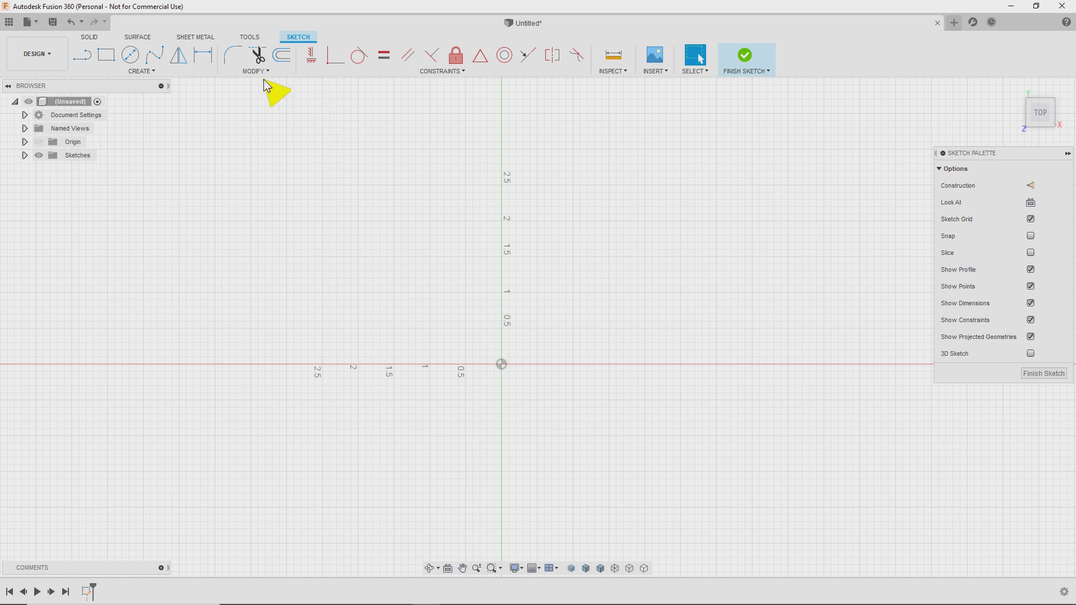
Sketch a two-point rectangle from the origin, with its vertical side set to Width and its horizontal side set to Length.
left_click(109, 54)
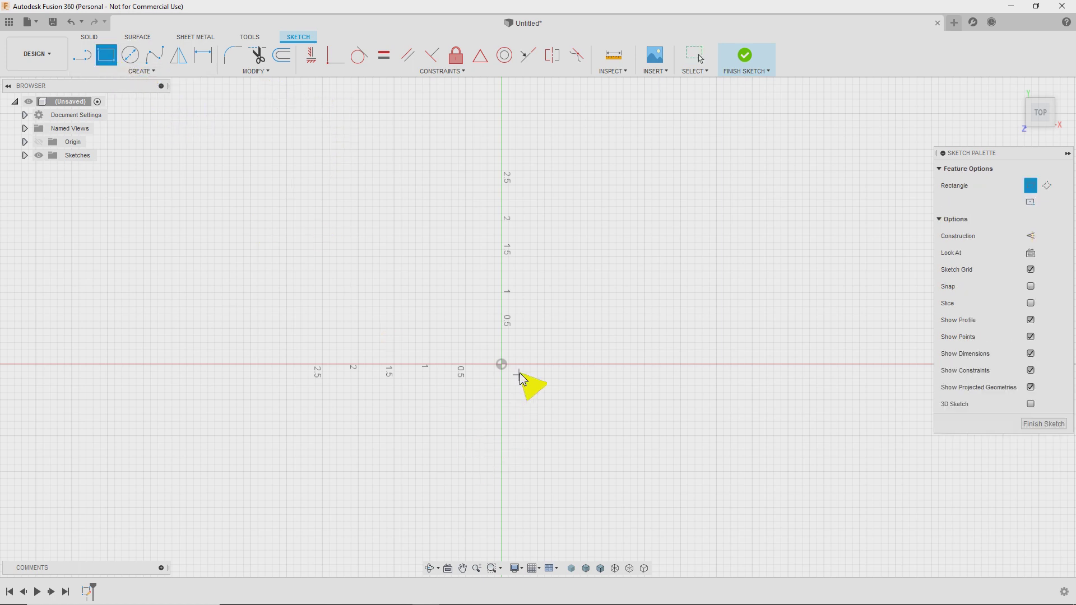
left_click(502, 364)
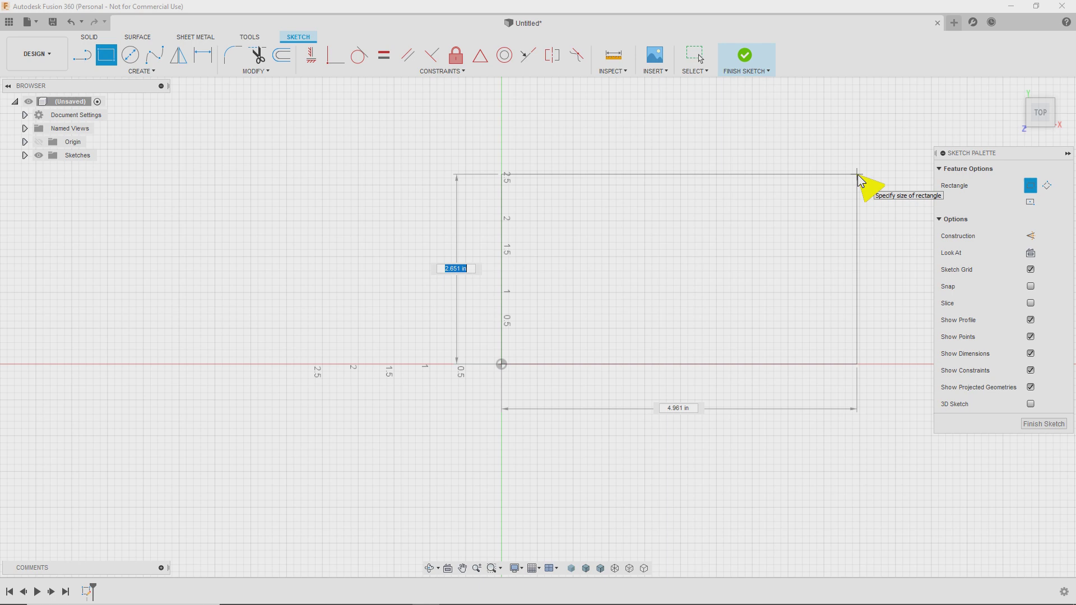
type("Wi")
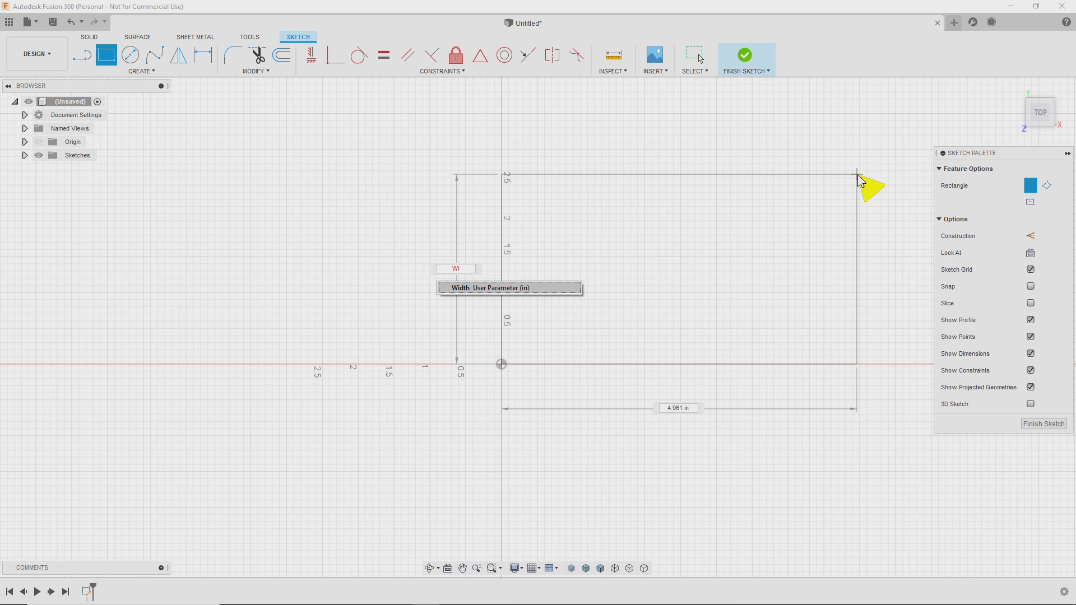
key("Tab")
key("Tab")
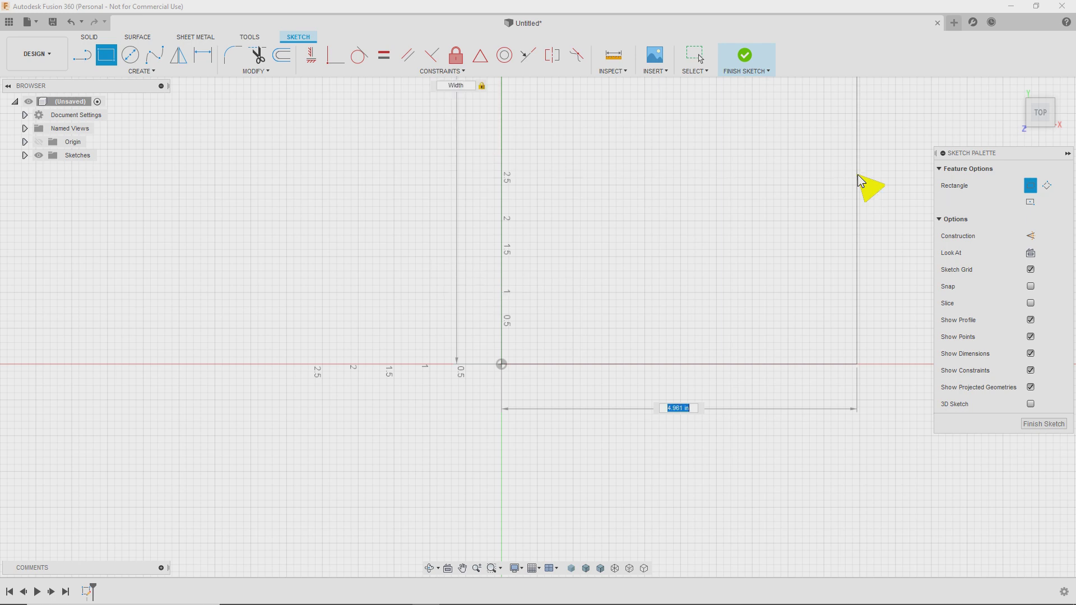
type("Le")
key("Tab")
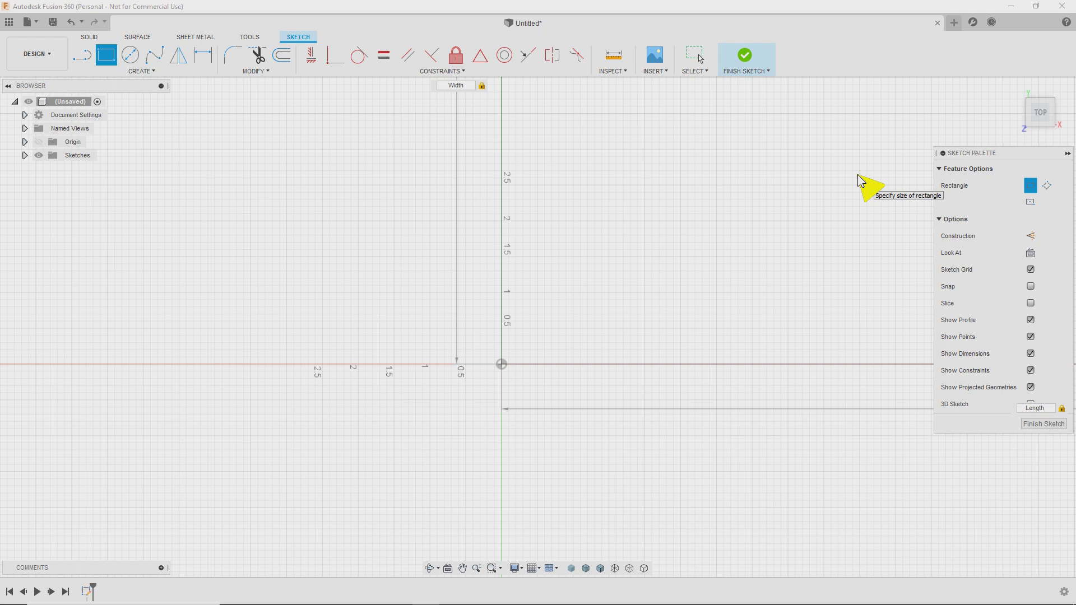
key("Return")
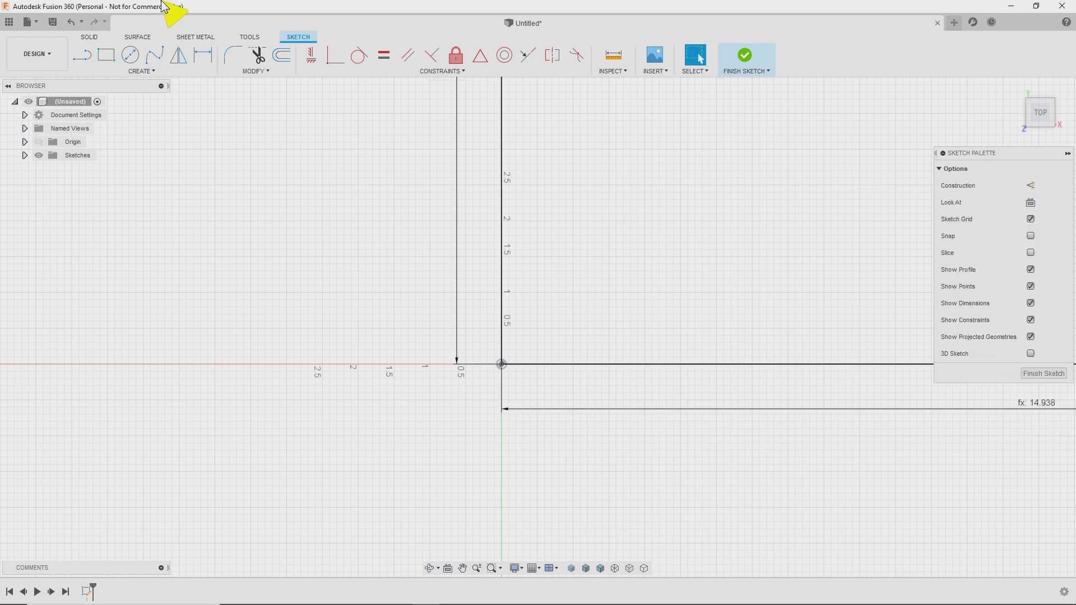
middle_click_drag(716, 135, 301, 320)
scroll(471, 255, "down", 3)
scroll(482, 246, "down", 5)
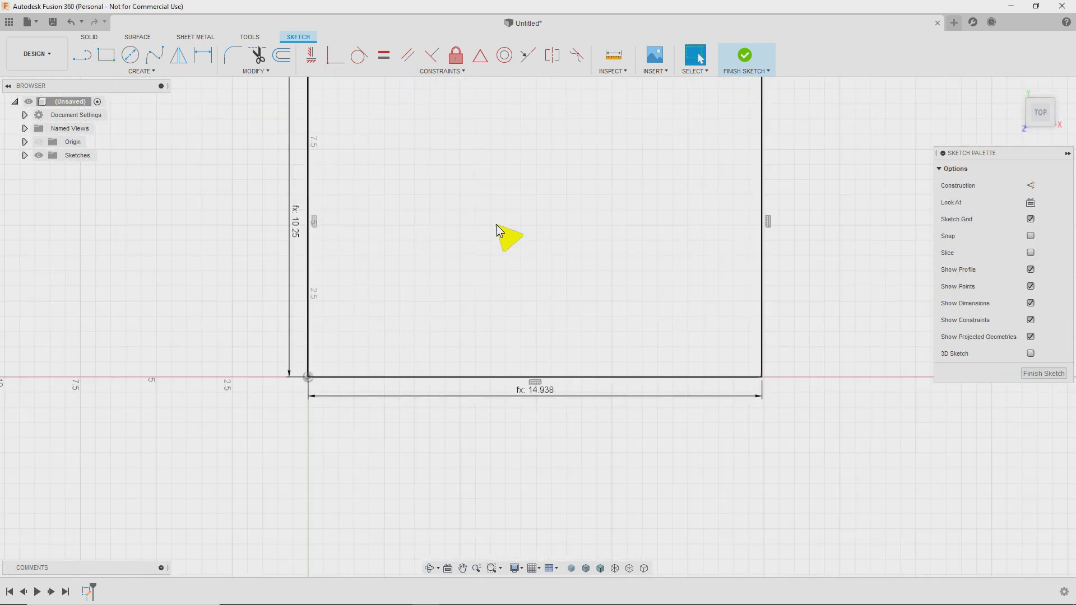
Finish the rectangle sketch and show it in the isometric home view.
middle_click_drag(525, 192, 564, 247)
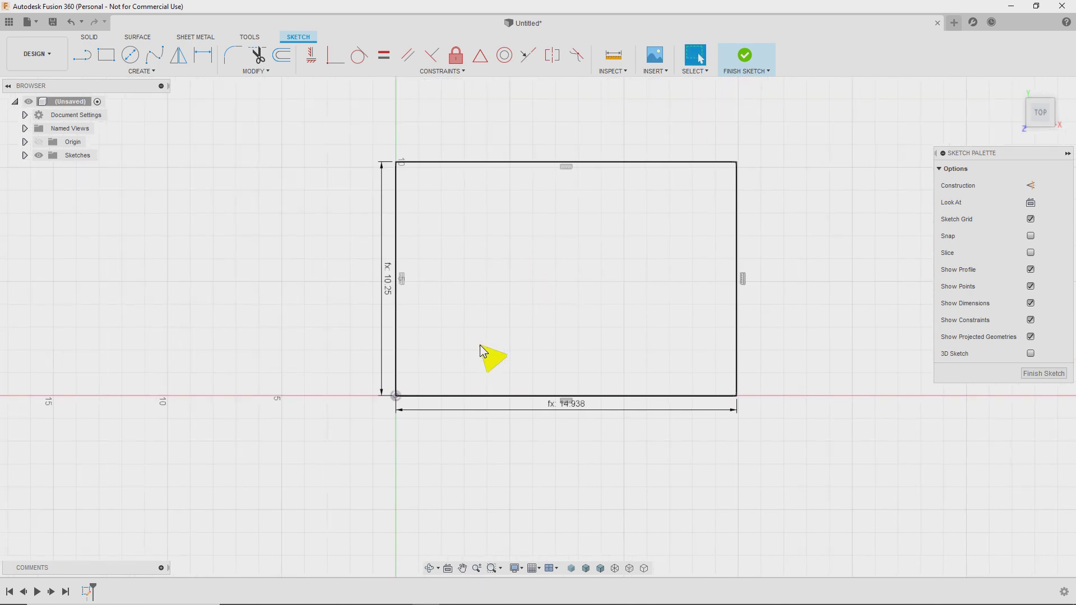
left_click(746, 56)
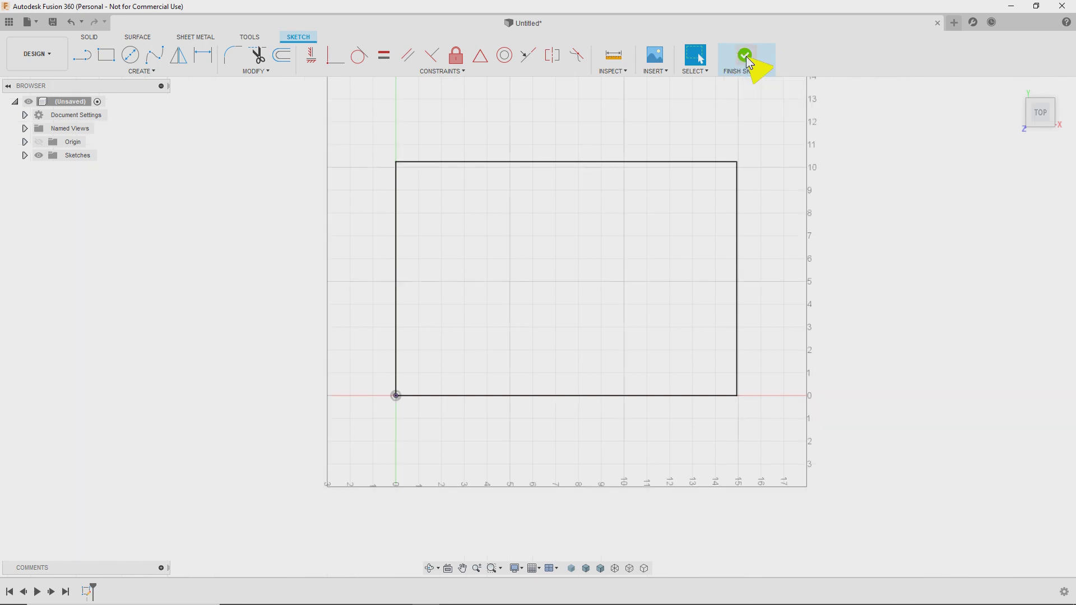
left_click(1018, 89)
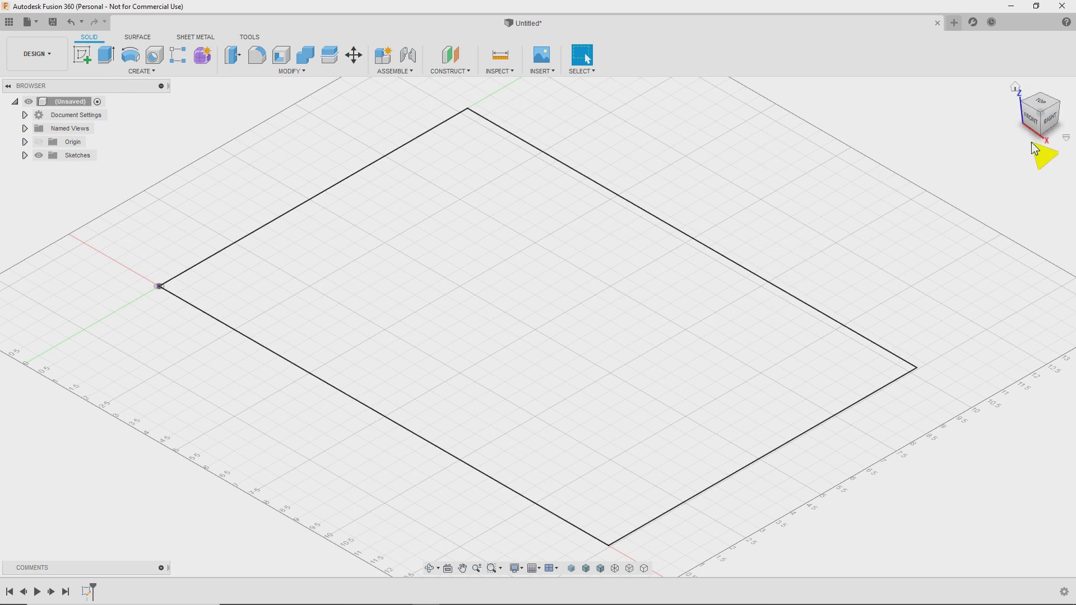
scroll(726, 332, "down", 6)
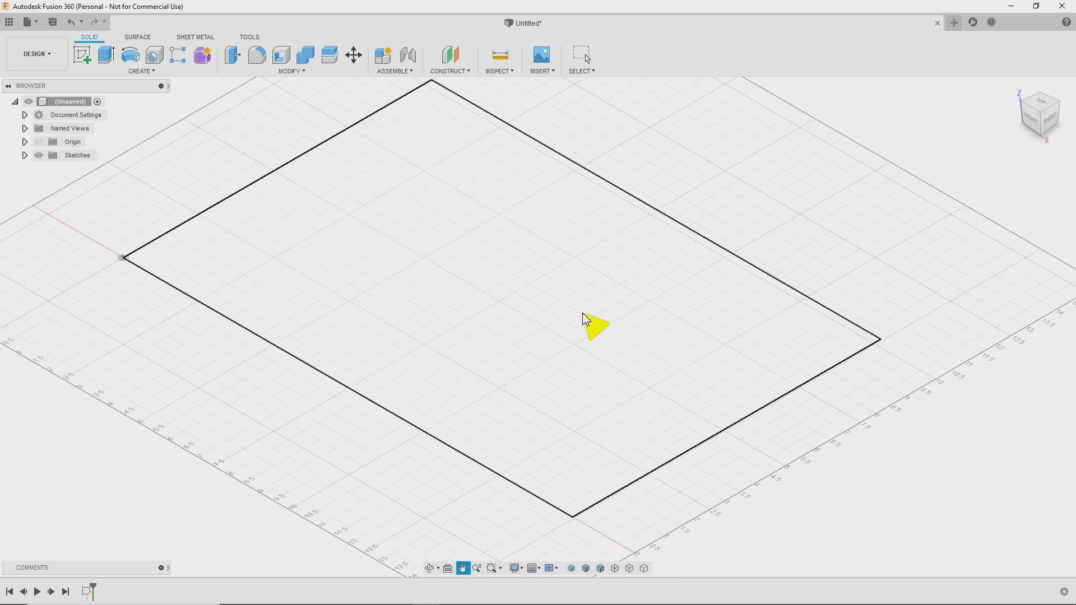
scroll(581, 308, "up", 2)
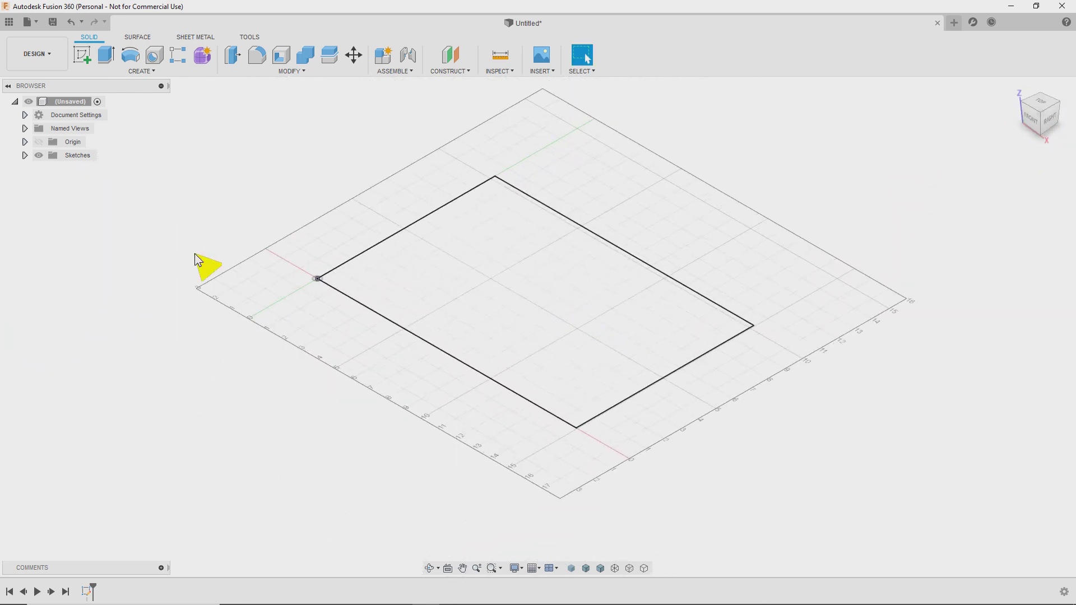
Extrude the rectangle profile by the Thickness parameter, to one side, as a new body.
left_click(25, 156)
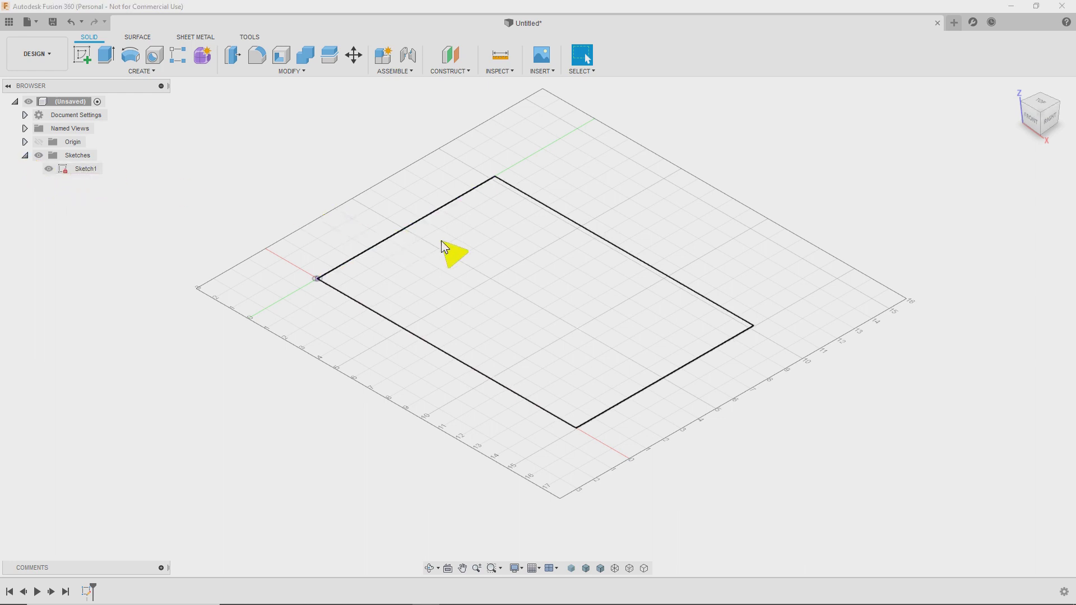
left_click(526, 269)
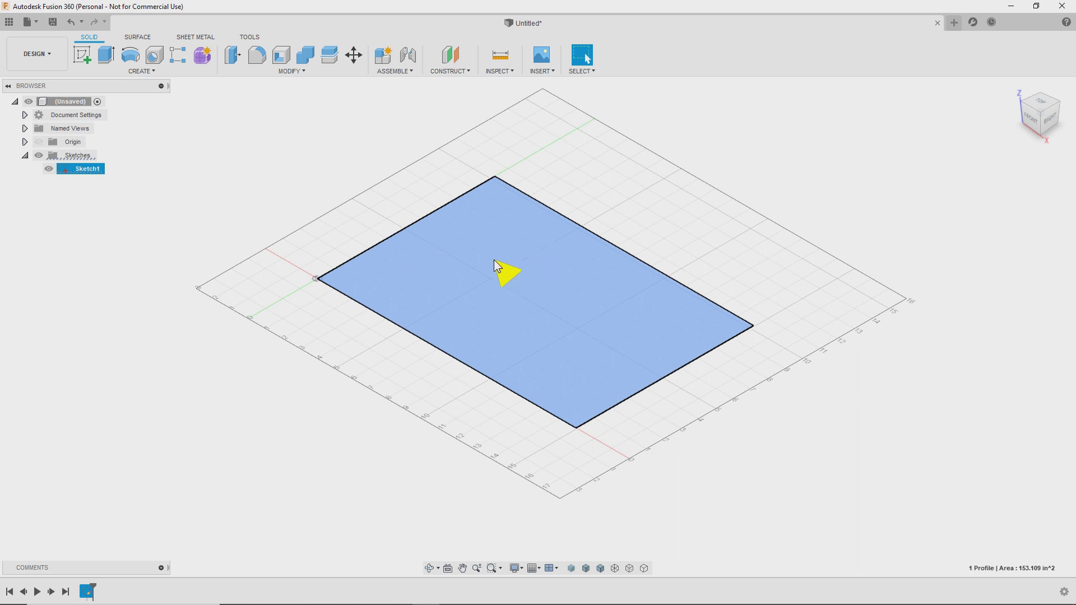
left_click(180, 72)
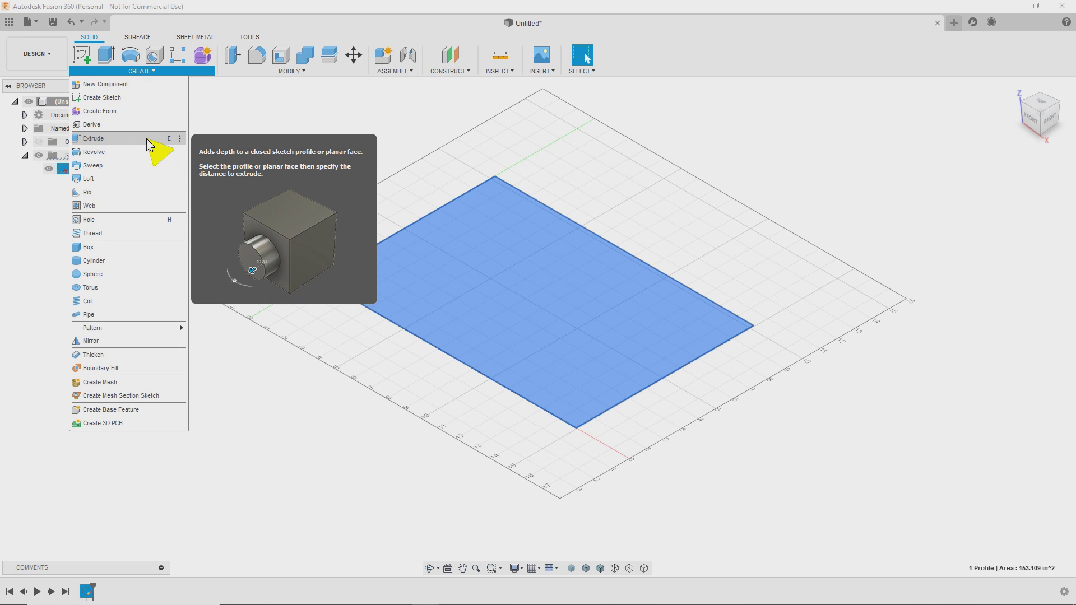
left_click(143, 143)
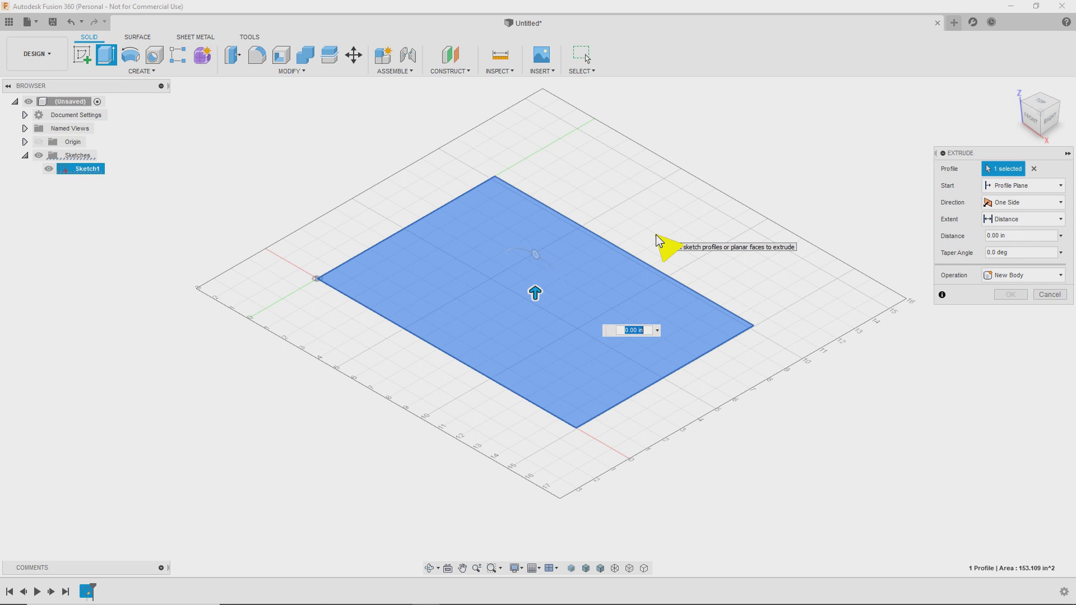
type("T")
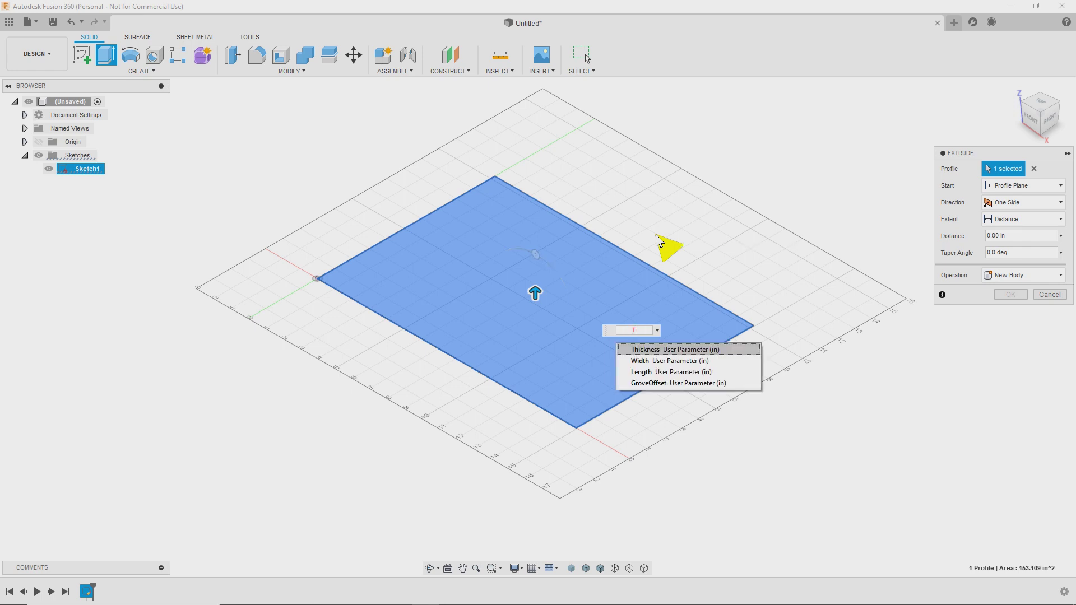
key("Return")
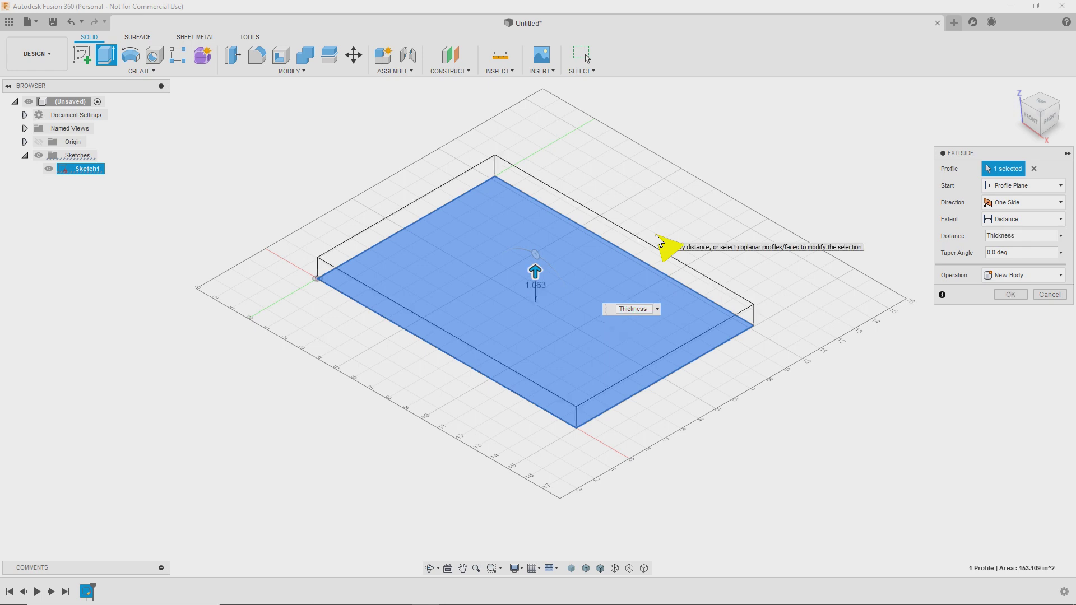
key("Return")
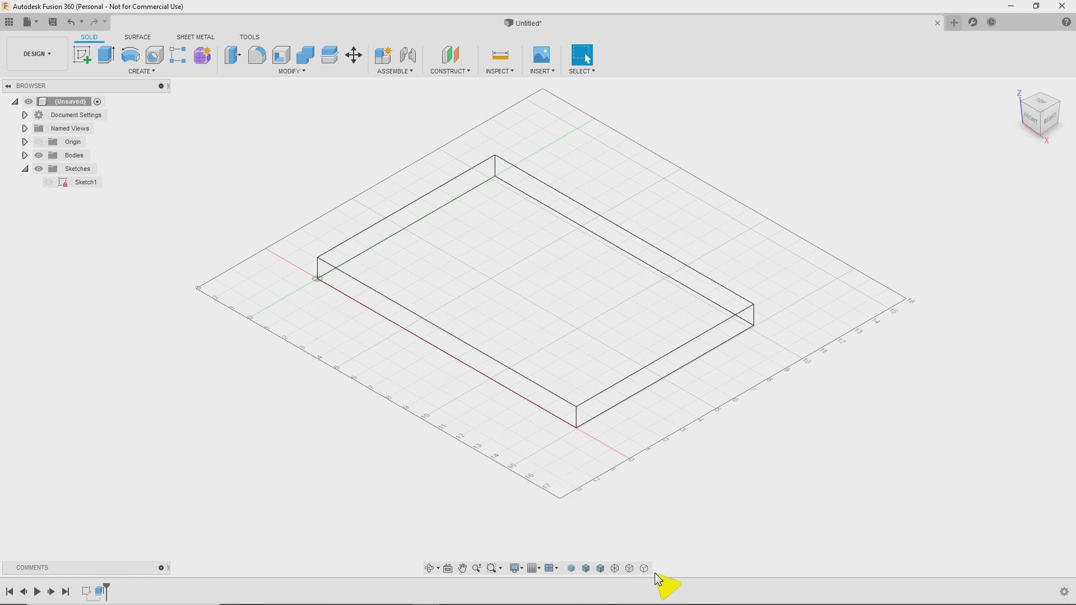
Switch the visual style from wireframe to shaded so the board displays as a solid.
left_click(572, 568)
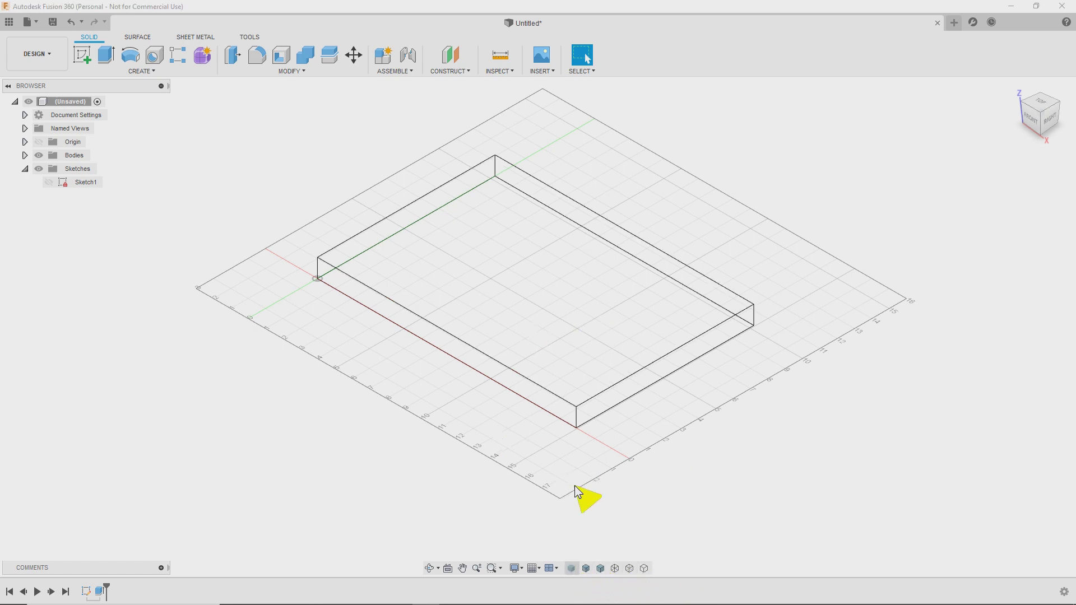
left_click(615, 569)
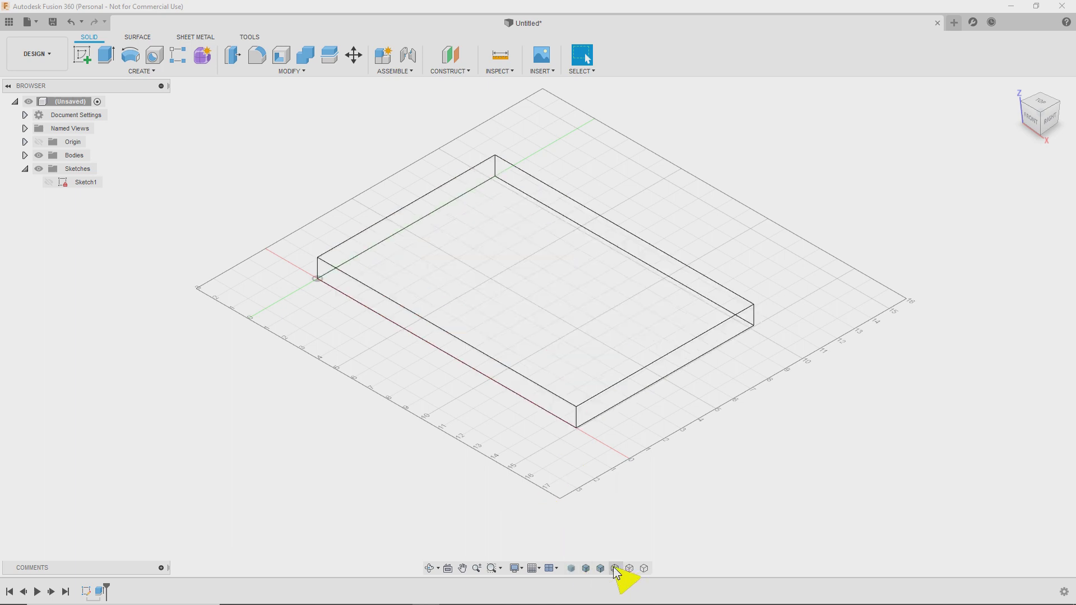
left_click(573, 569)
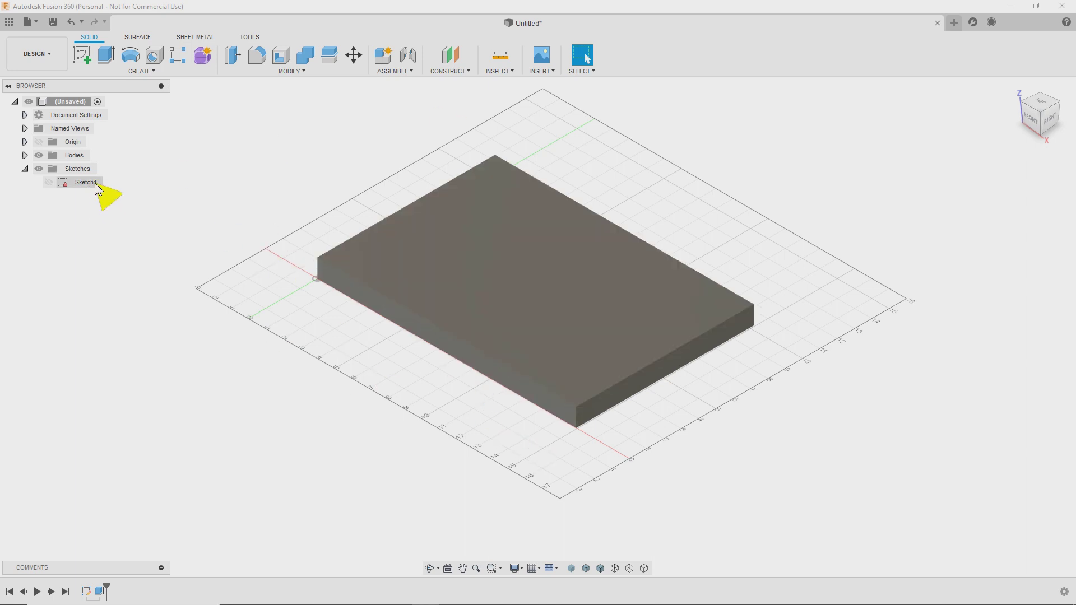
Toggle the visibility of the board's body off and on, and make the rectangle sketch visible.
left_click(24, 156)
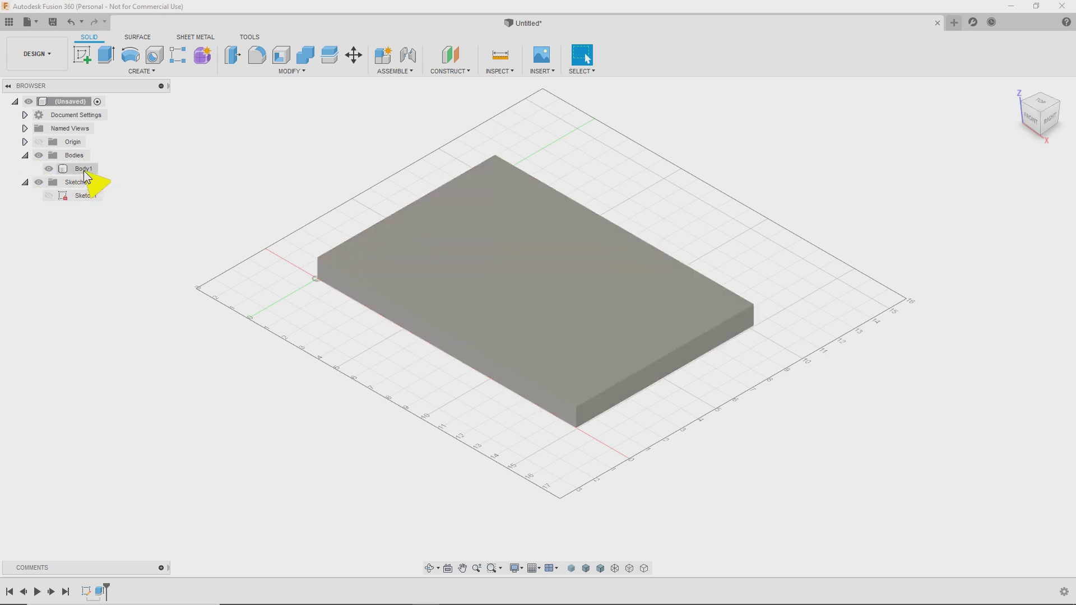
left_click(72, 168)
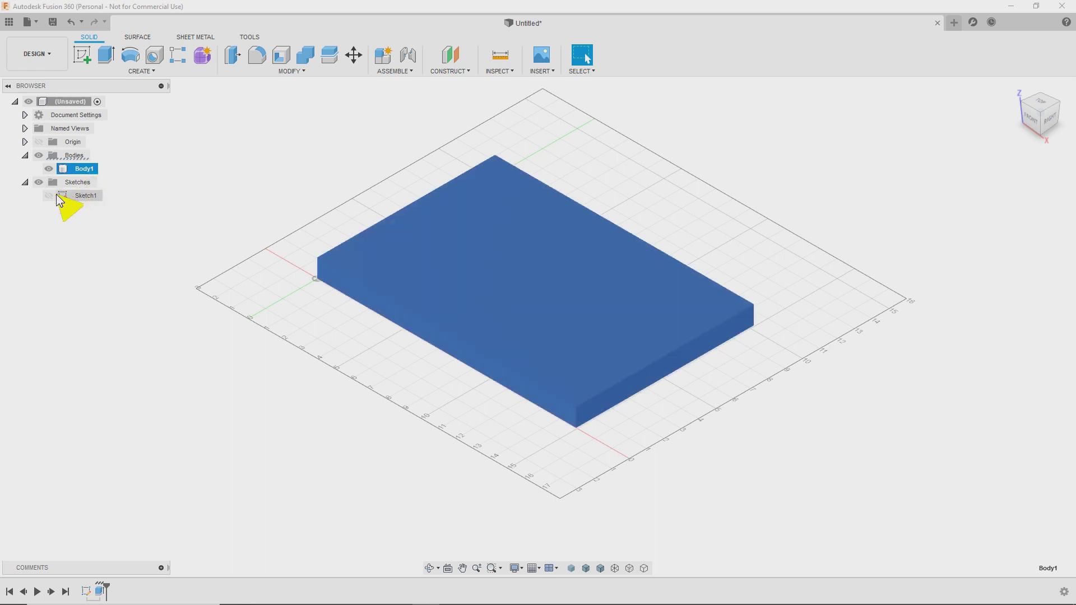
left_click(41, 156)
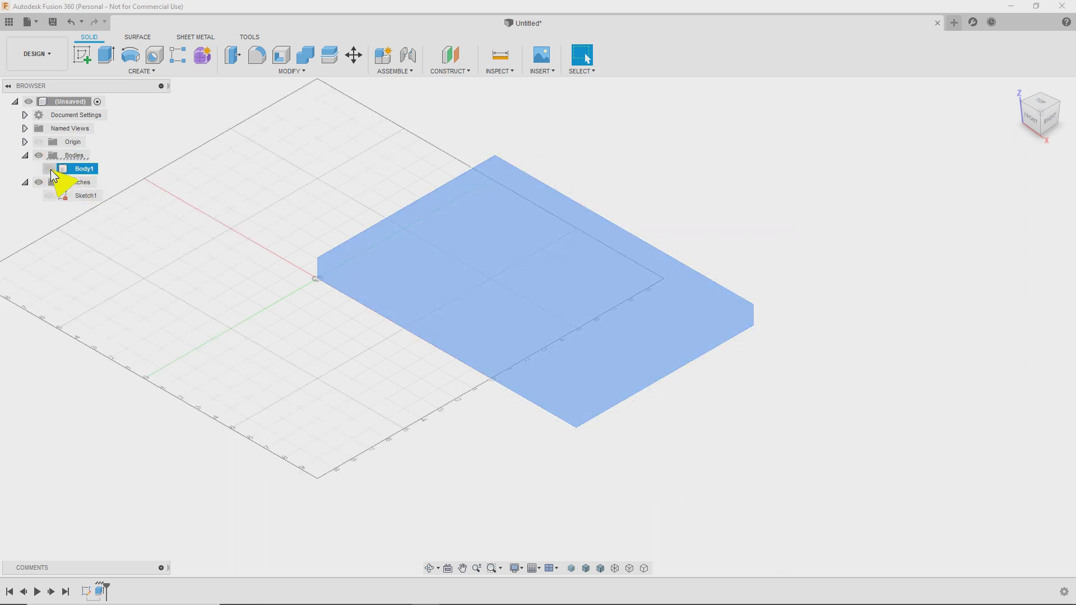
left_click(40, 156)
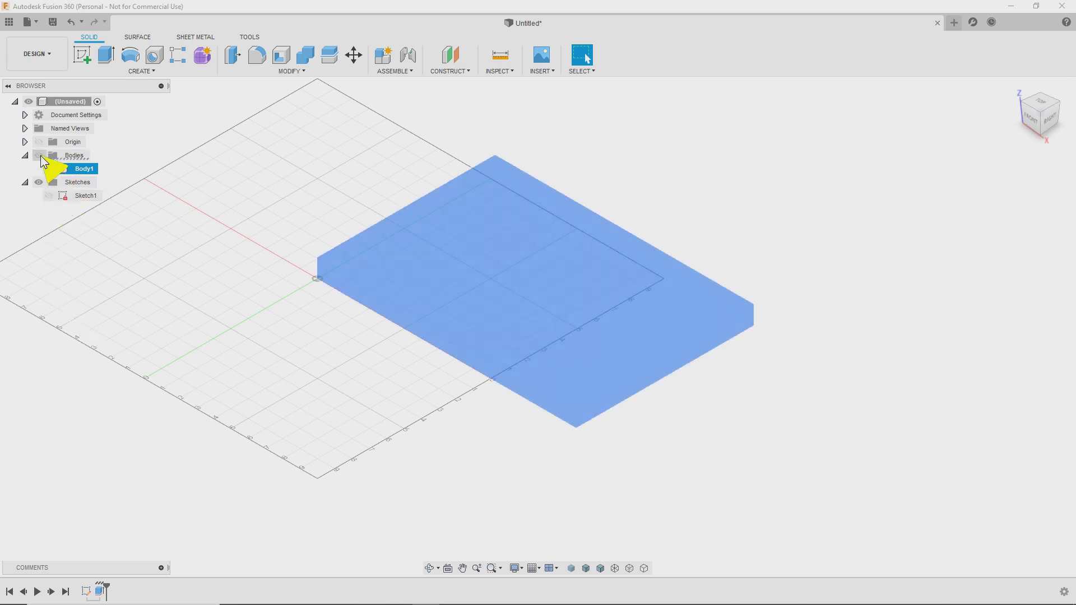
left_click(49, 195)
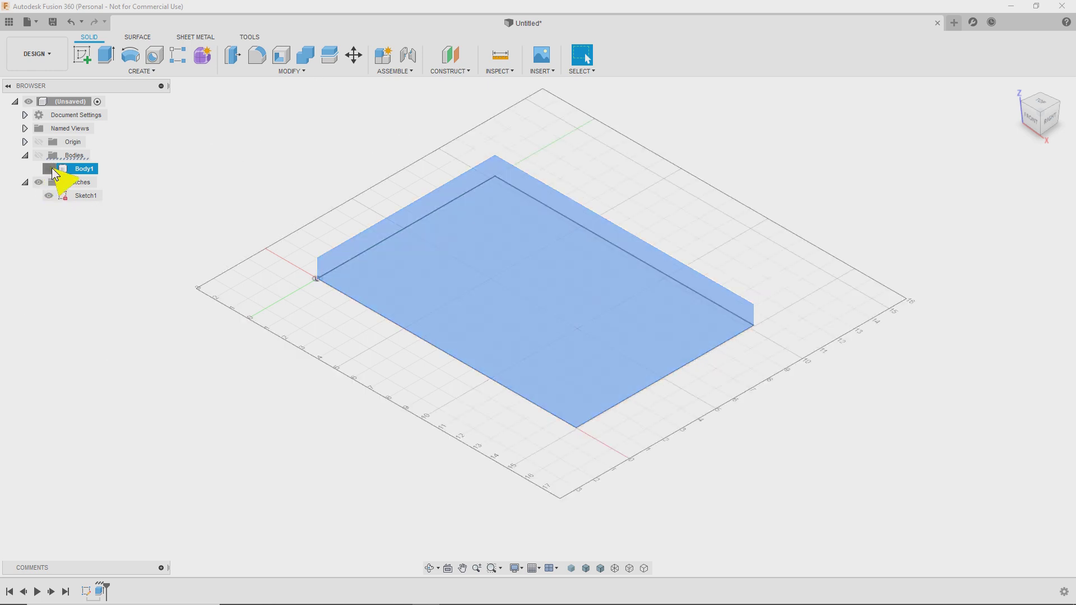
left_click(49, 169)
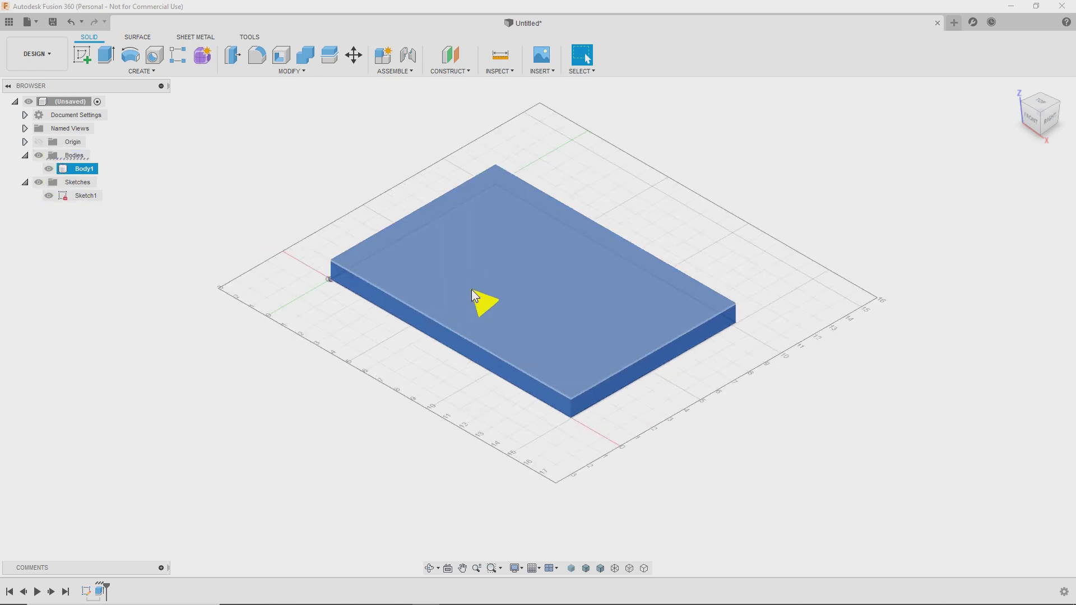
Apply the MDF Board appearance from the favorites to the board's body and collapse the appearance settings.
scroll(391, 312, "up", 2)
right_click(86, 168)
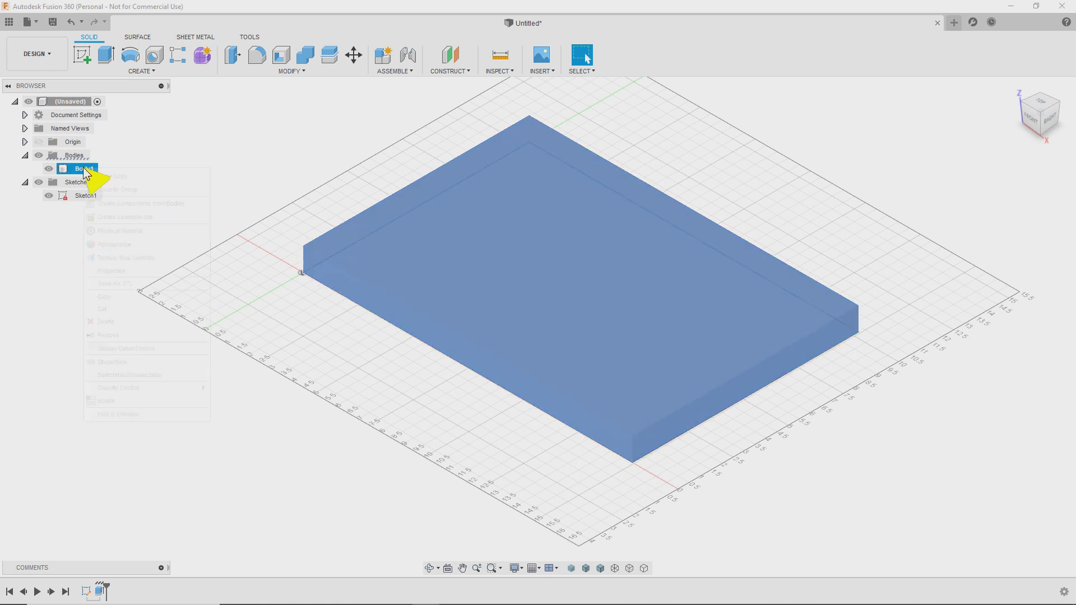
left_click(115, 245)
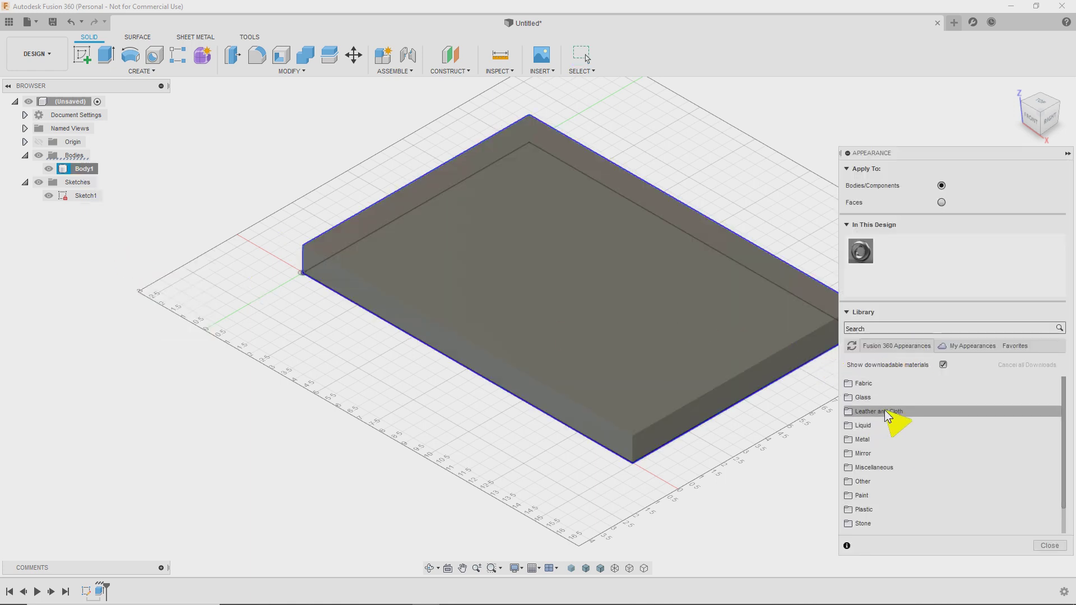
scroll(901, 458, "down", 1)
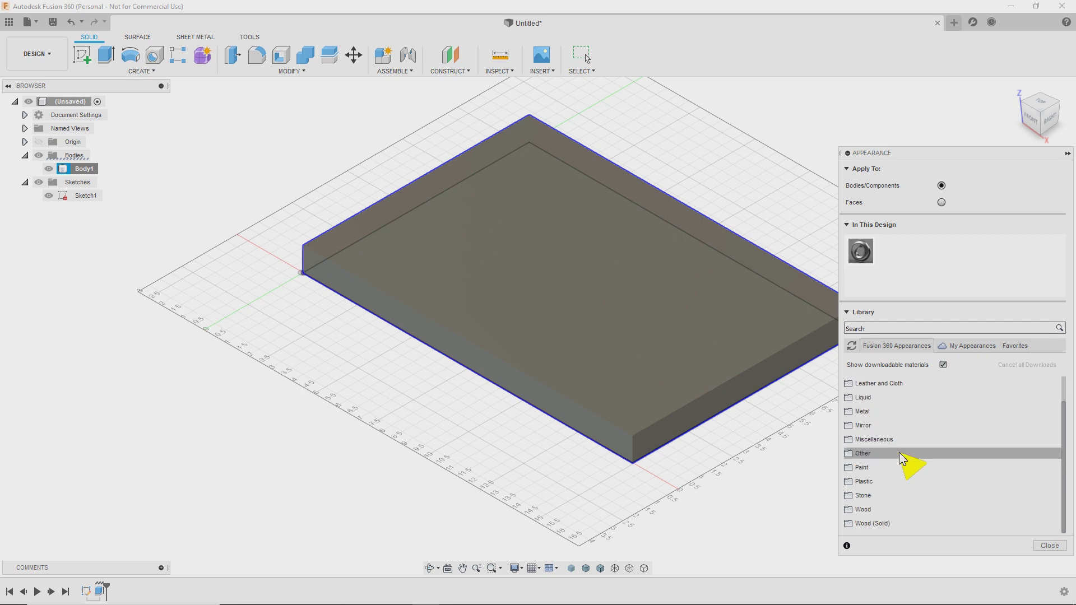
left_click(1014, 346)
left_click_drag(867, 386, 864, 258)
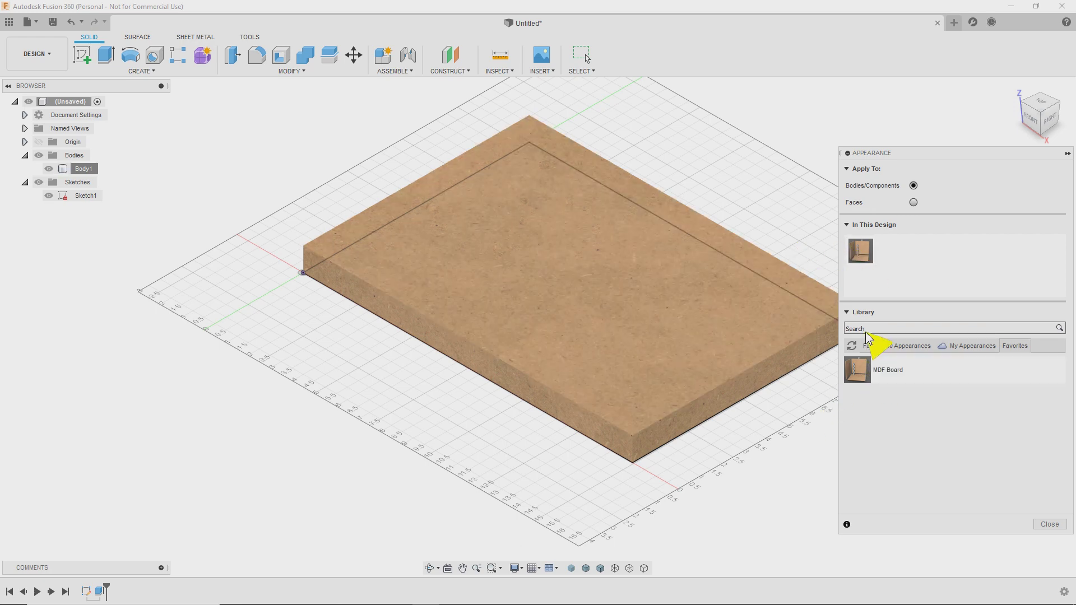
left_click(1067, 153)
Change the camera projection to Perspective and view the board from the front and above.
middle_click_drag(372, 314, 379, 342, "shift")
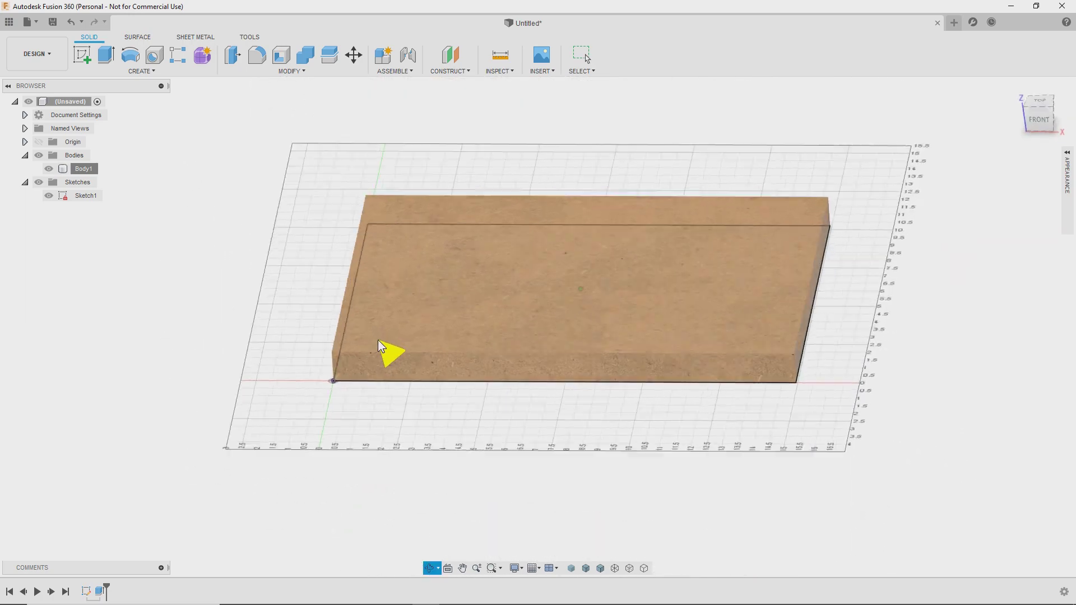
middle_click_drag(629, 247, 554, 214)
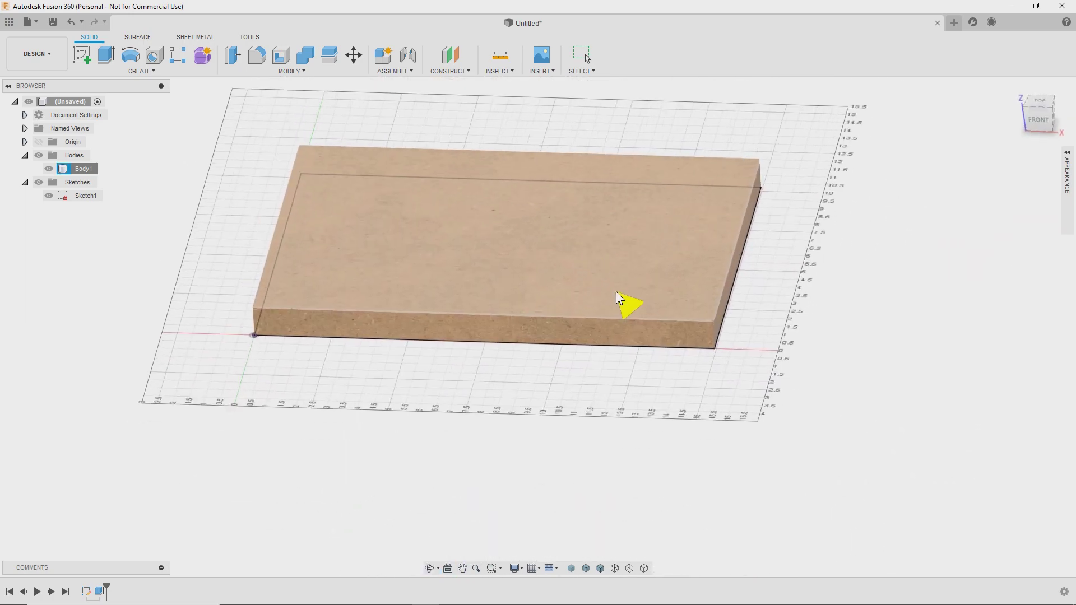
mouse_move(619, 297)
middle_mouse_down()
mouse_move(594, 324)
mouse_move(619, 307)
middle_mouse_up()
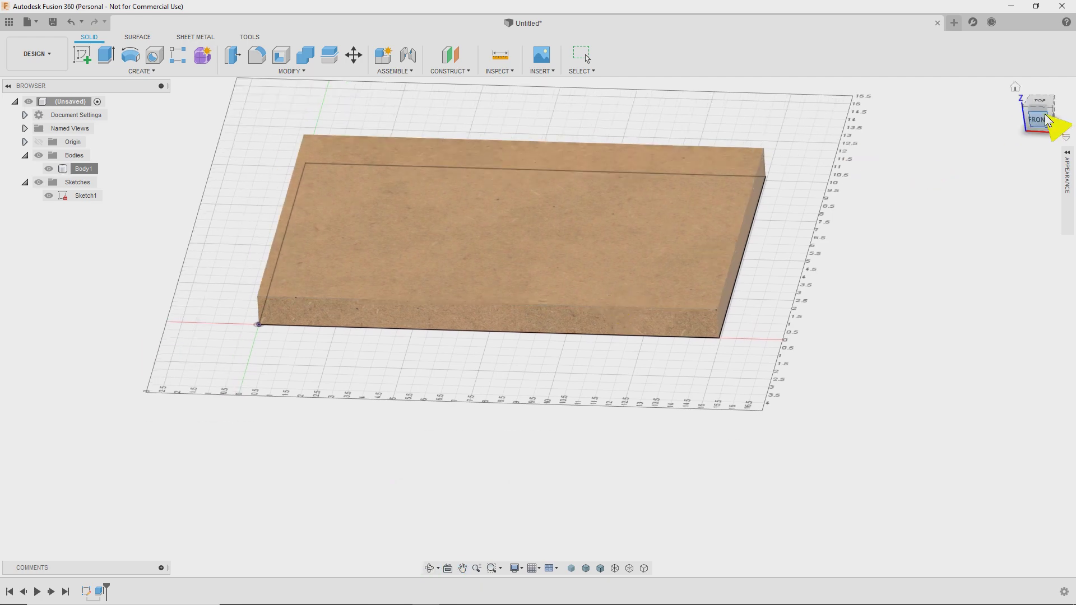
right_click(1046, 112)
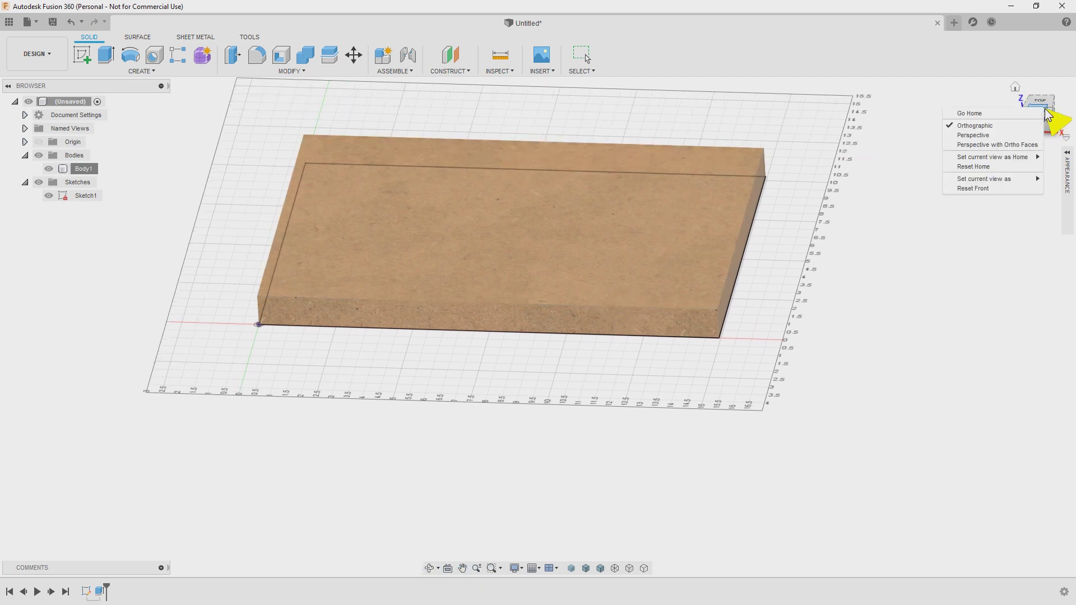
left_click(984, 138)
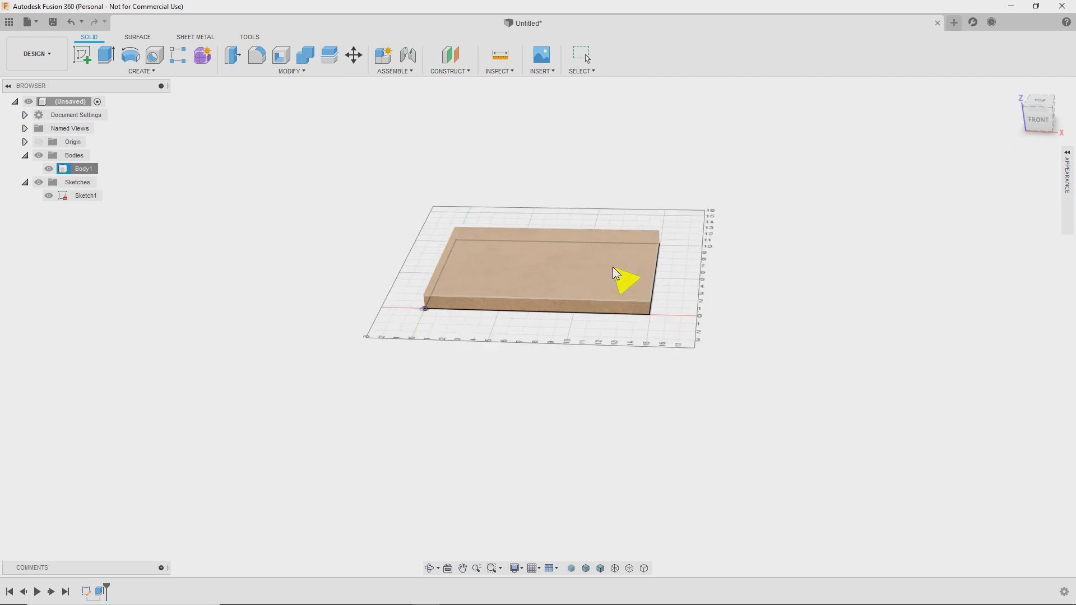
middle_click_drag(573, 279, 586, 259, "shift")
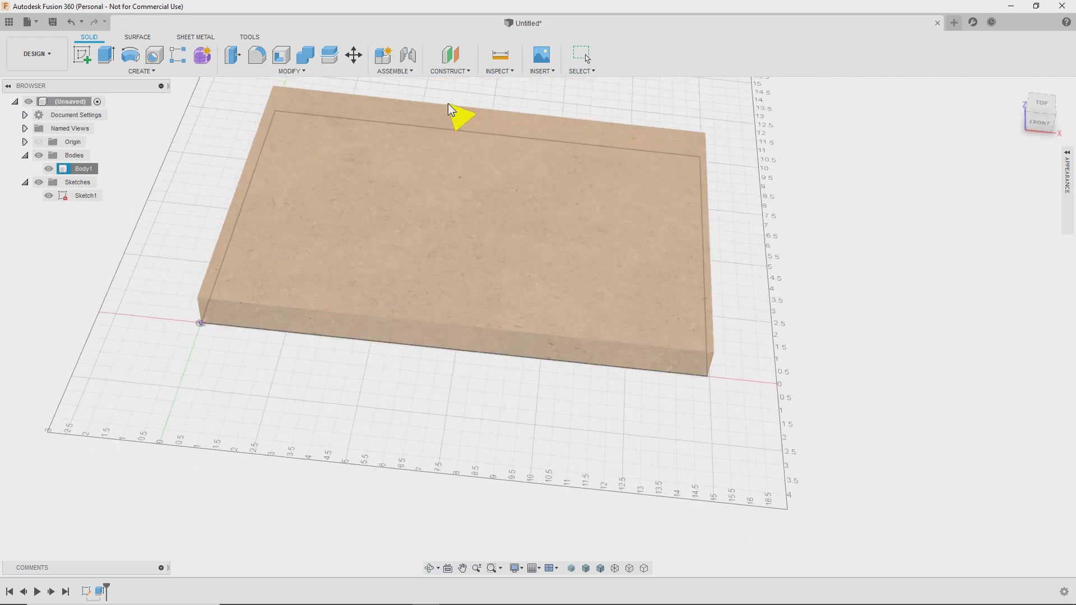
middle_click_drag(511, 125, 482, 230, "shift")
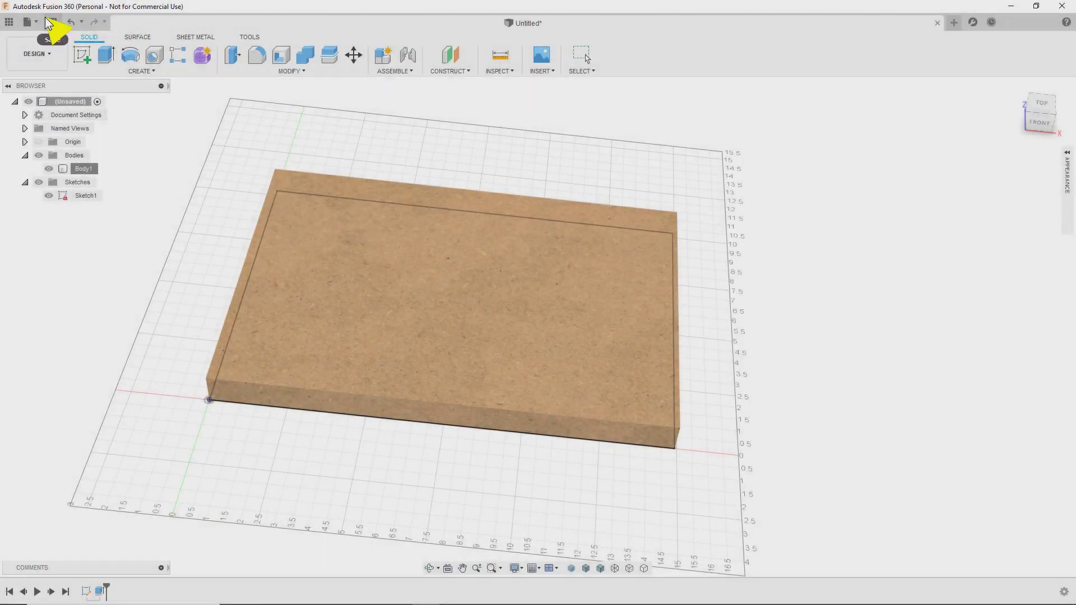
Save the design as CuttingBoardGroove in the Misc Shop Projects location.
left_click(52, 23)
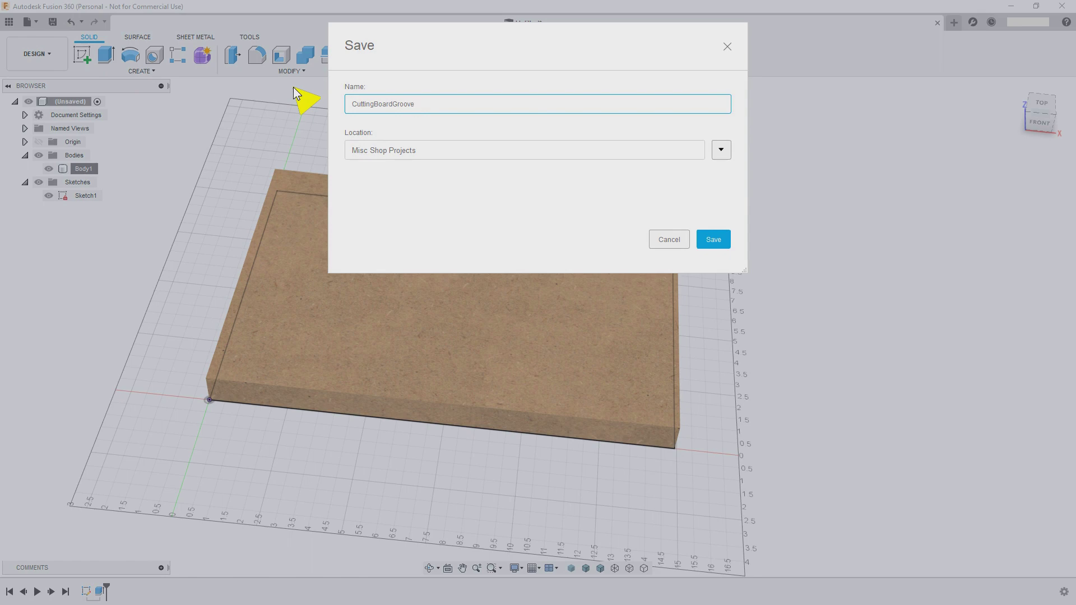
left_click(713, 241)
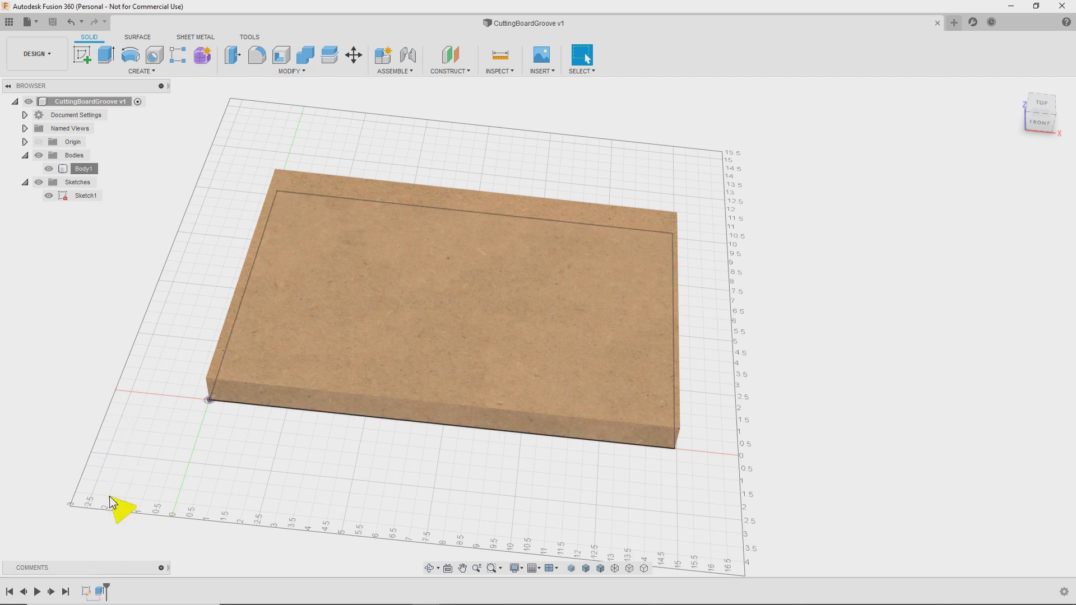
Review the board extrusion's feature settings and close them without making changes.
right_click(101, 596)
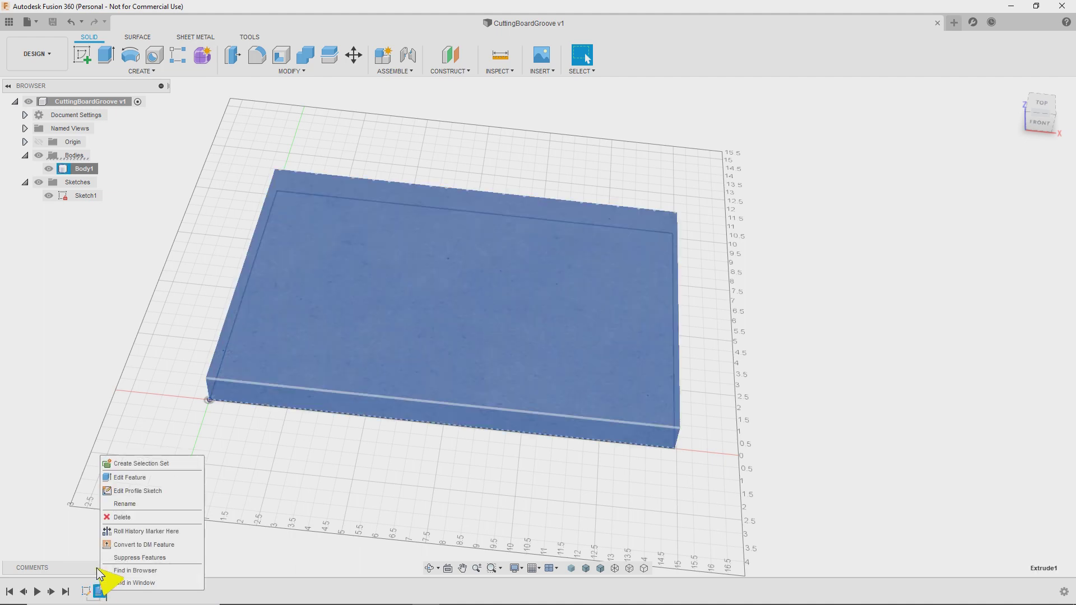
left_click(136, 481)
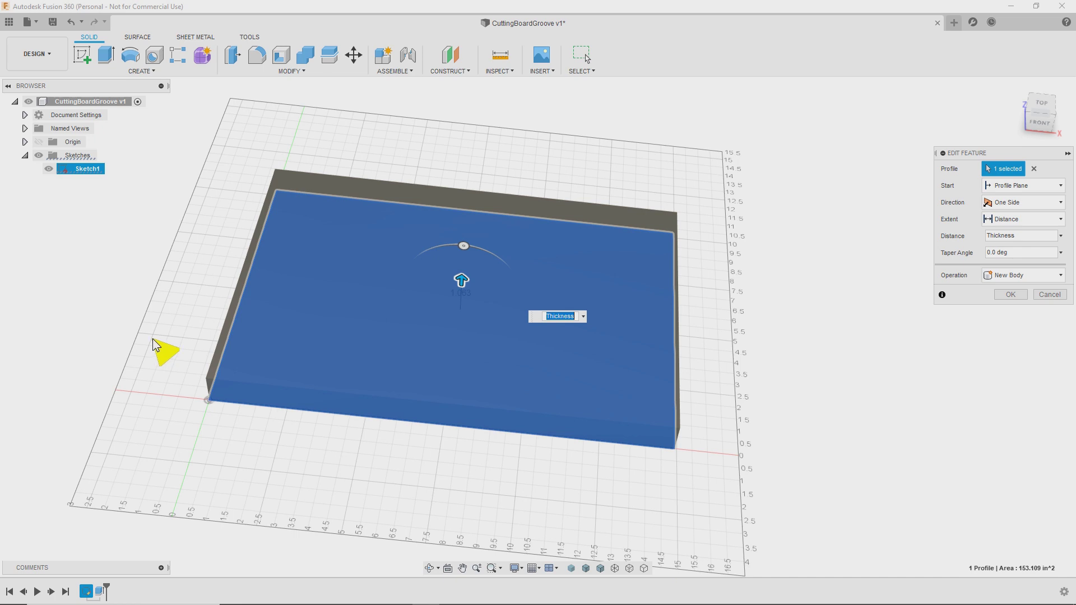
left_click(1037, 294)
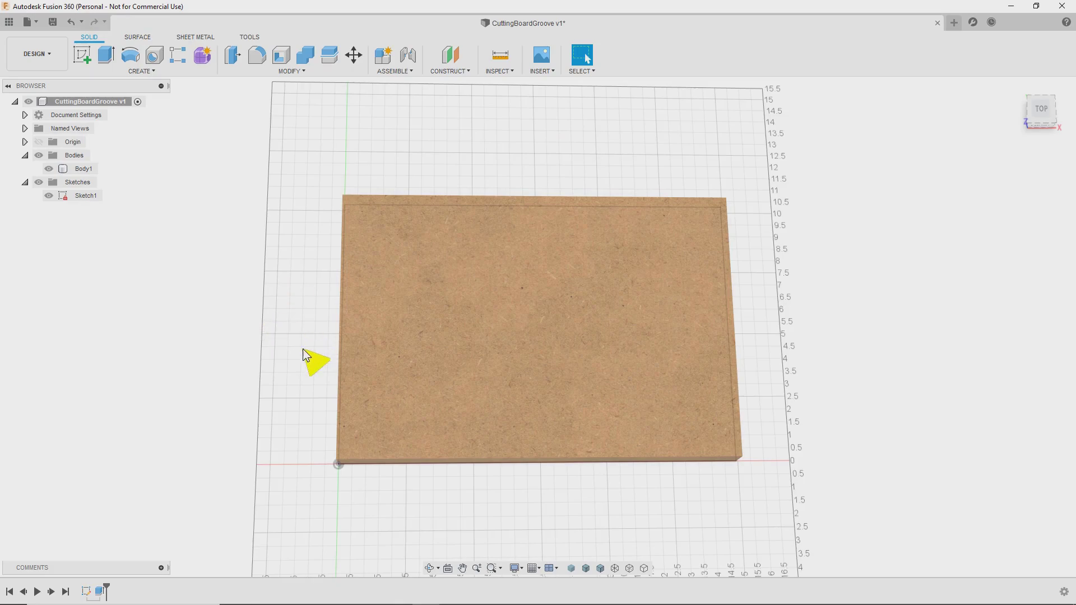
Fillet the four top edges of the board with a constant radius set to the Roundover parameter.
middle_click_drag(301, 349, 258, 294, "shift")
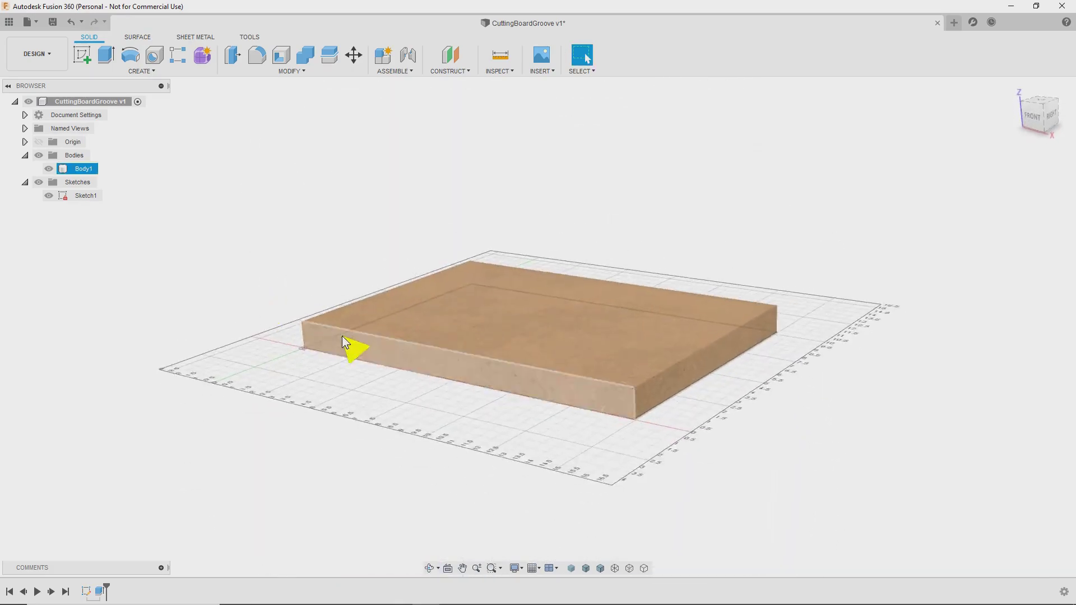
scroll(344, 329, "down", 2)
scroll(344, 327, "up", 5)
scroll(419, 334, "down", 3)
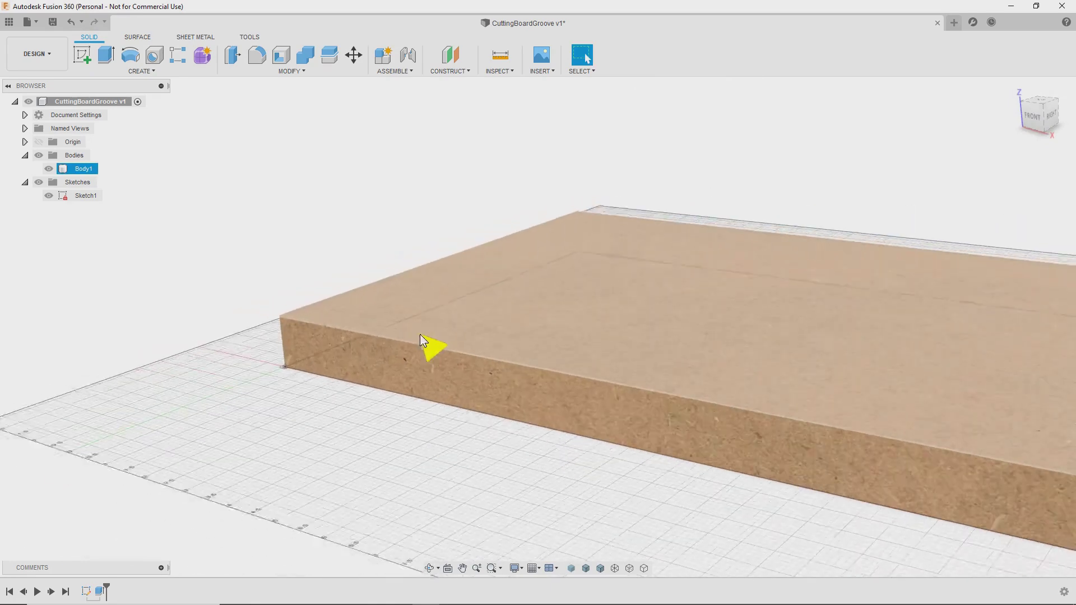
scroll(536, 354, "down", 2)
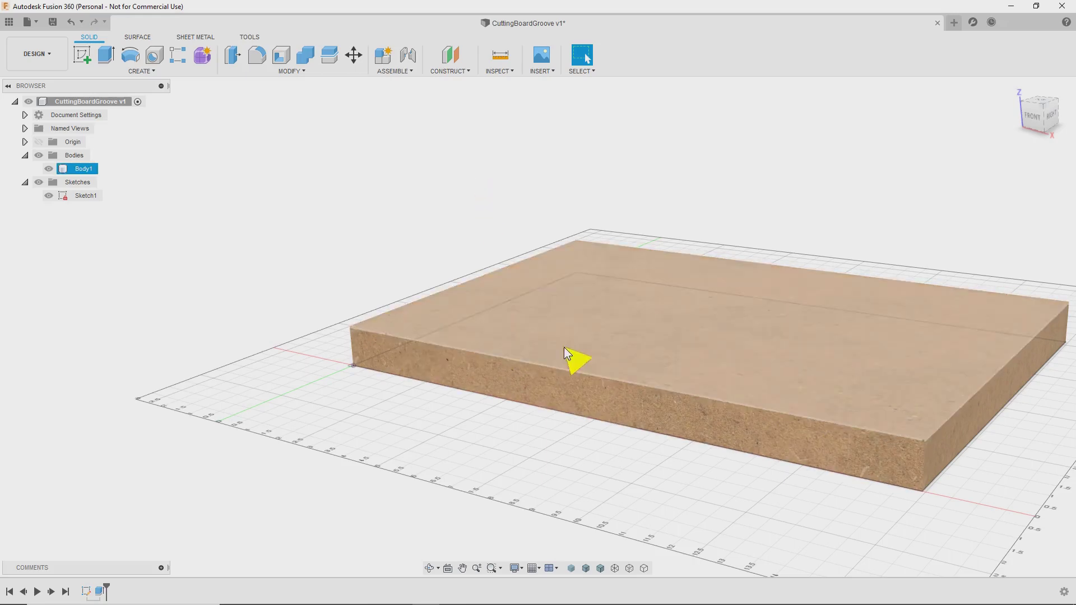
middle_click_drag(564, 347, 762, 374, "shift")
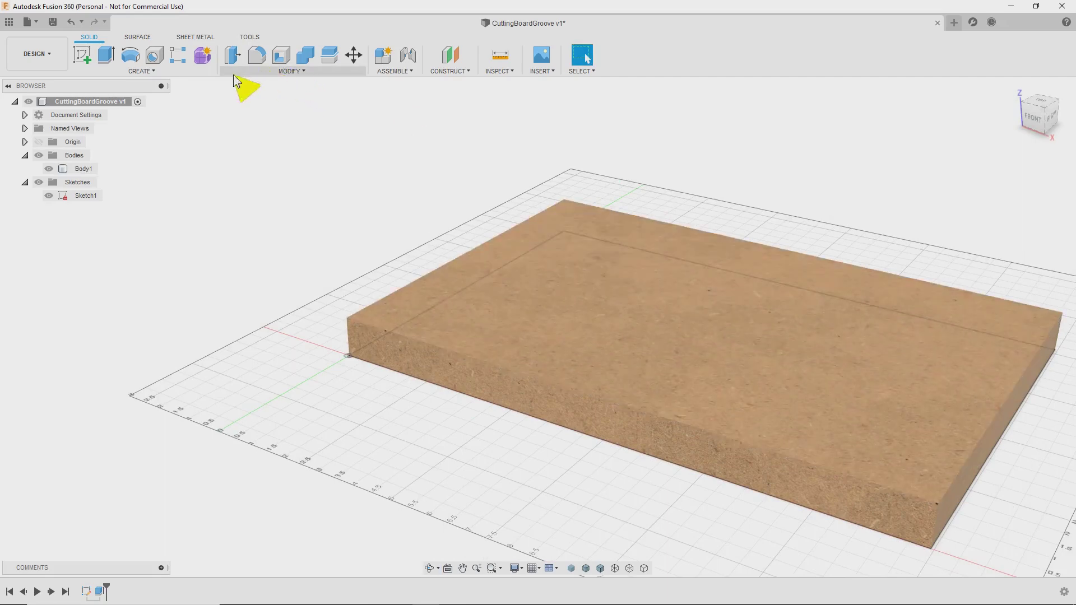
left_click(264, 72)
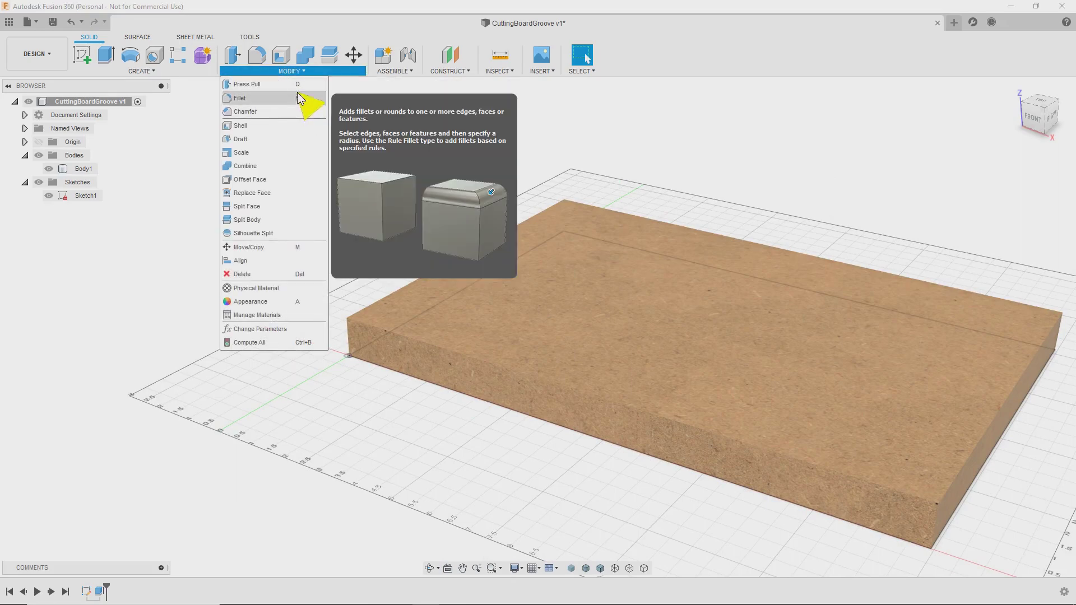
left_click(274, 99)
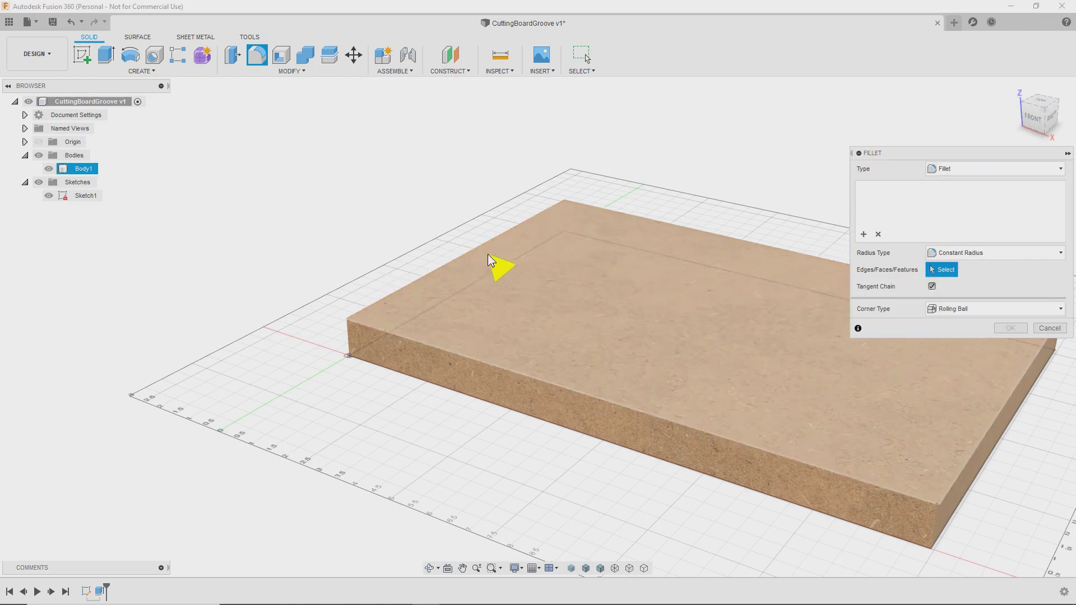
left_click(471, 251)
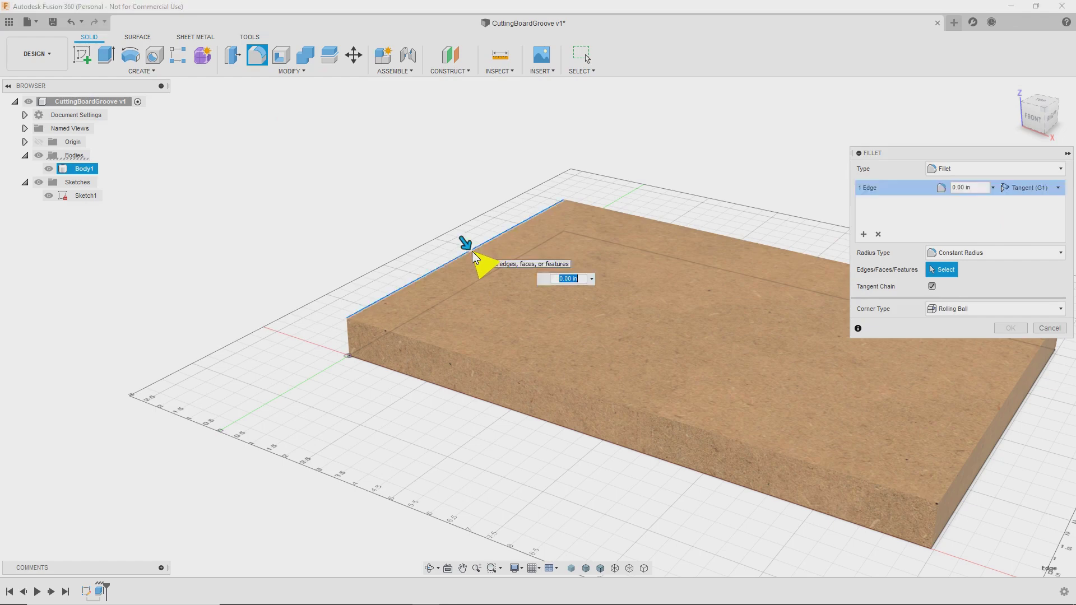
left_click(510, 369)
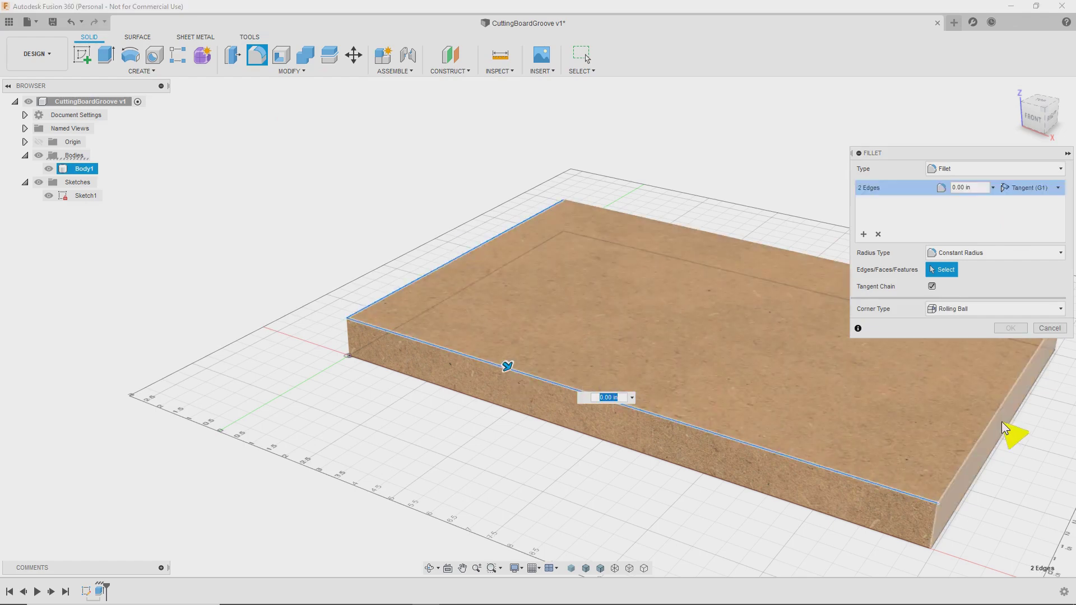
left_click(996, 414)
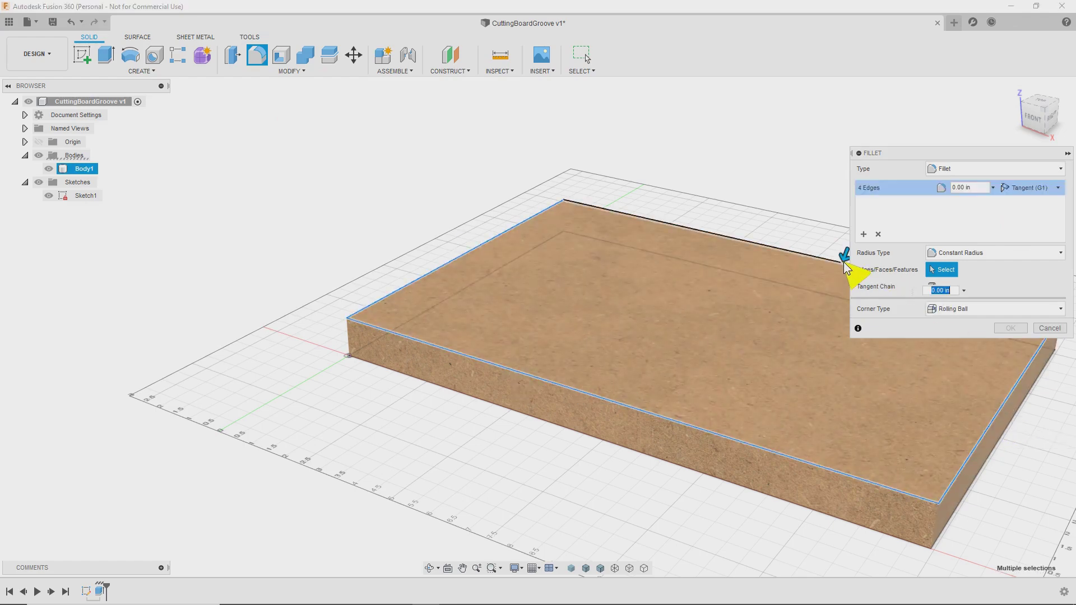
left_click(489, 240)
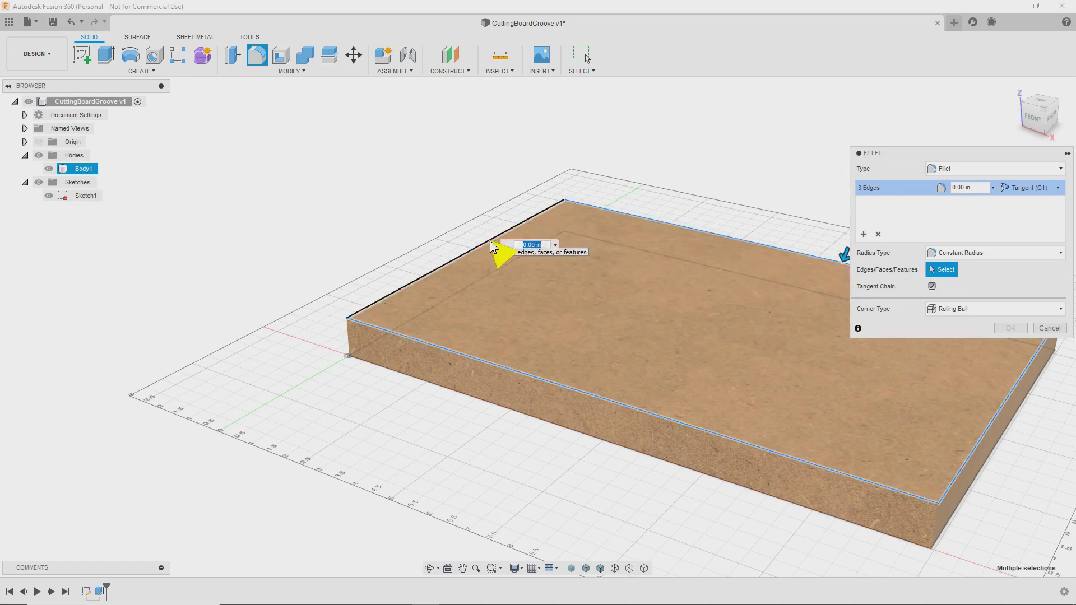
left_click(449, 264)
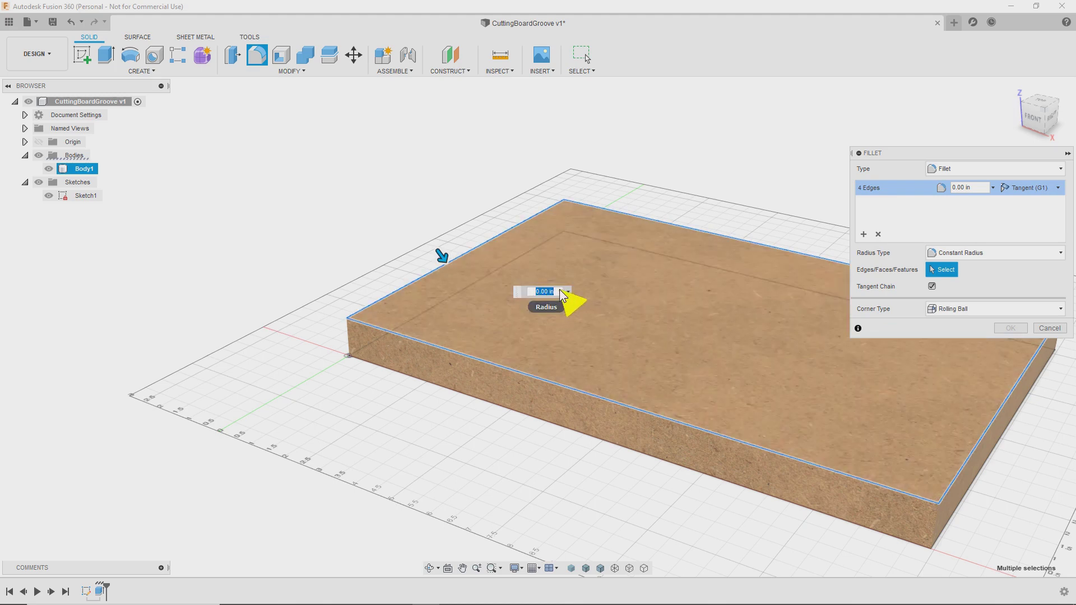
type("R")
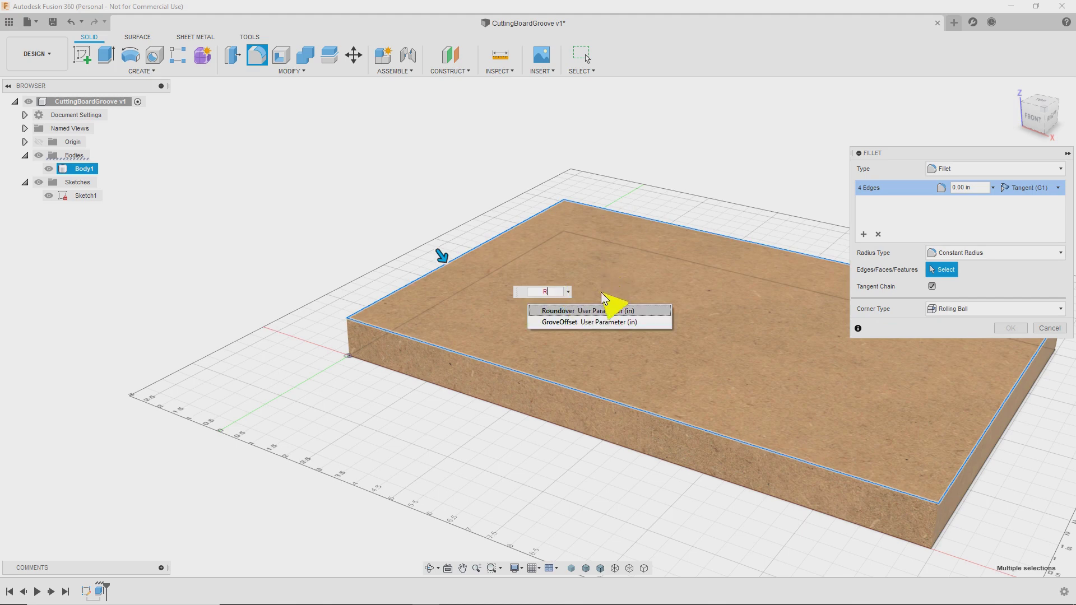
left_click(597, 312)
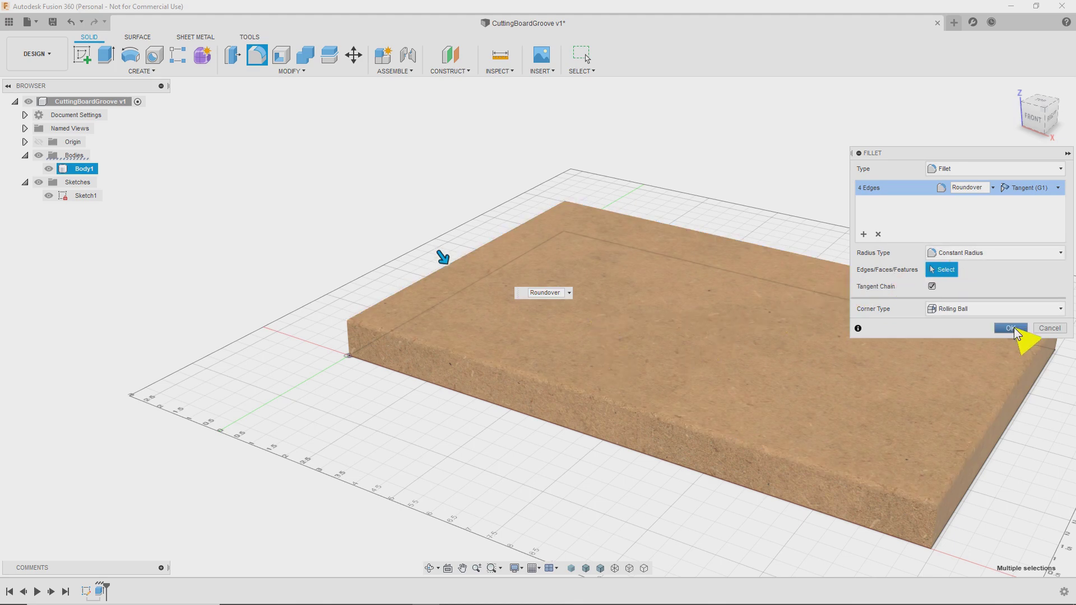
left_click(1012, 328)
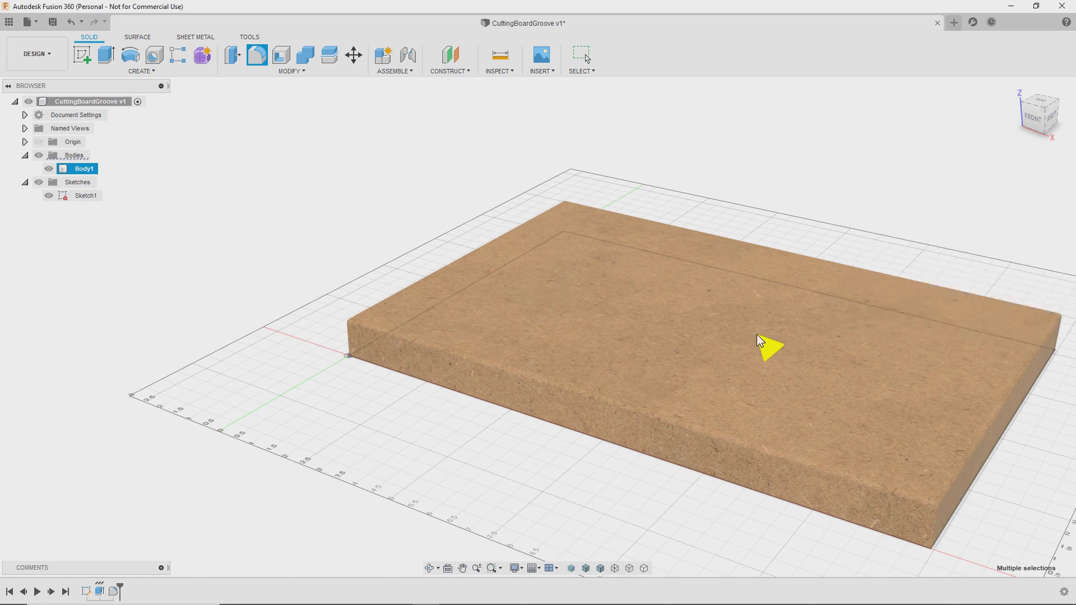
Examine the rounded top edges and corners of the board up close from the right side.
middle_click_drag(741, 427, 680, 413, "shift")
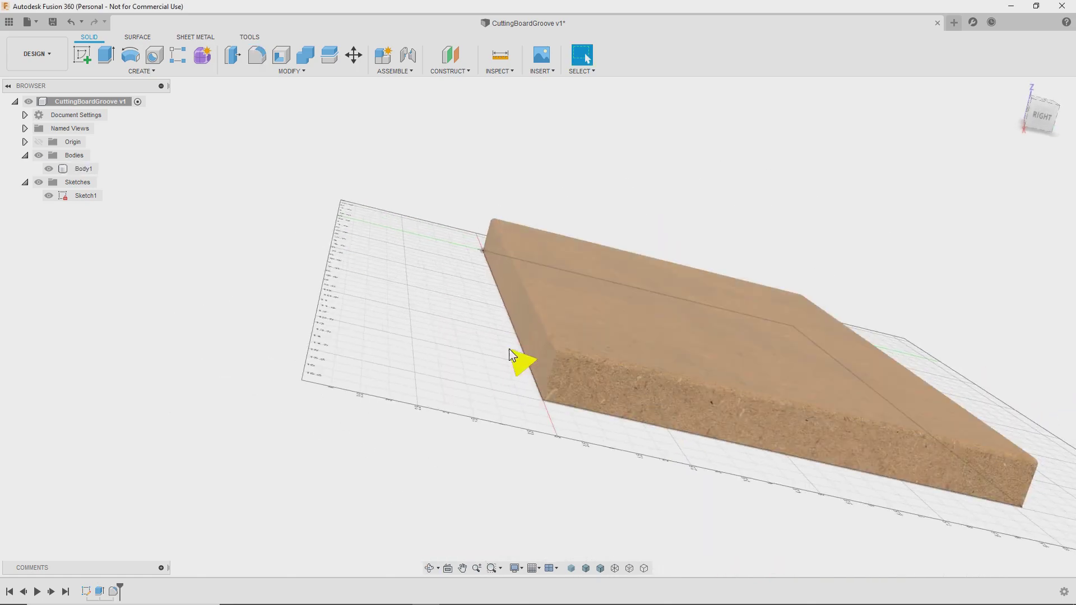
scroll(538, 335, "up", 4)
scroll(560, 336, "down", 2)
mouse_move(614, 351)
middle_mouse_down("shift")
mouse_move(627, 369)
mouse_move(618, 357)
middle_mouse_up("shift")
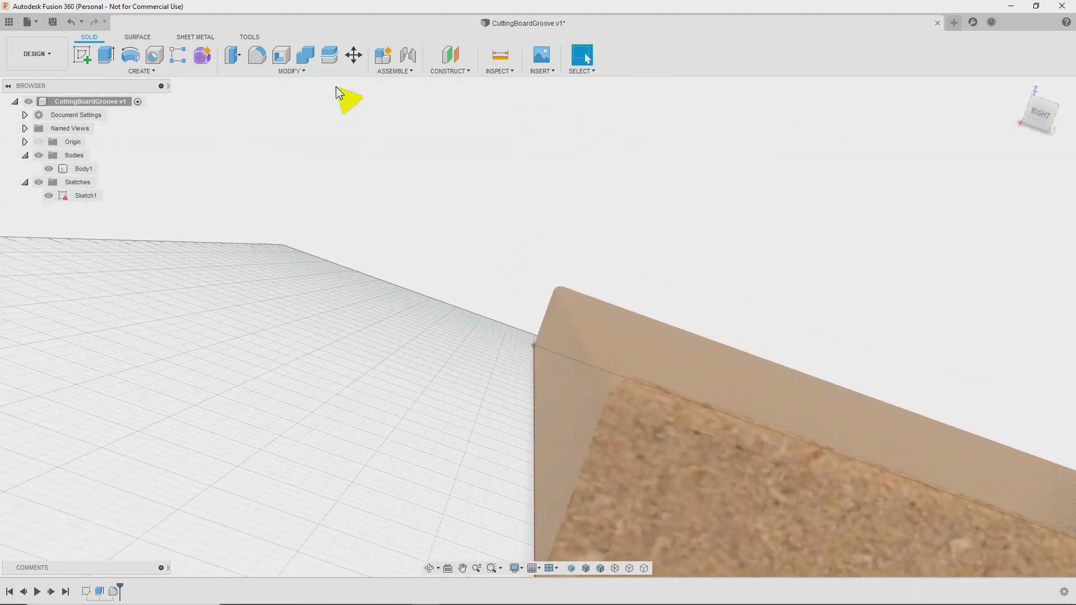
middle_click_drag(778, 269, 667, 309, "shift")
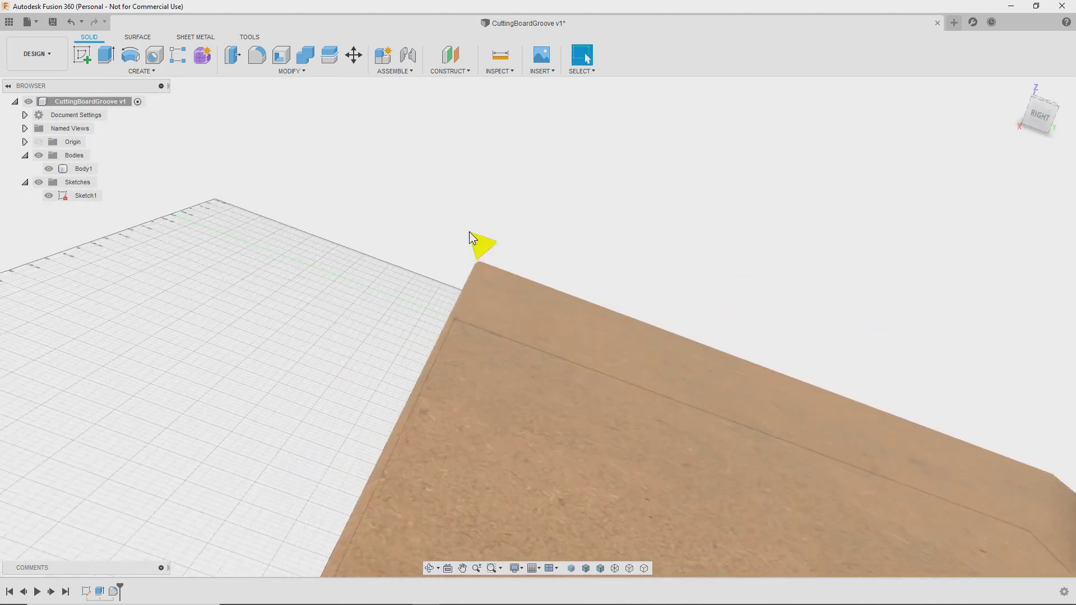
scroll(469, 231, "down", 1)
left_click(284, 71)
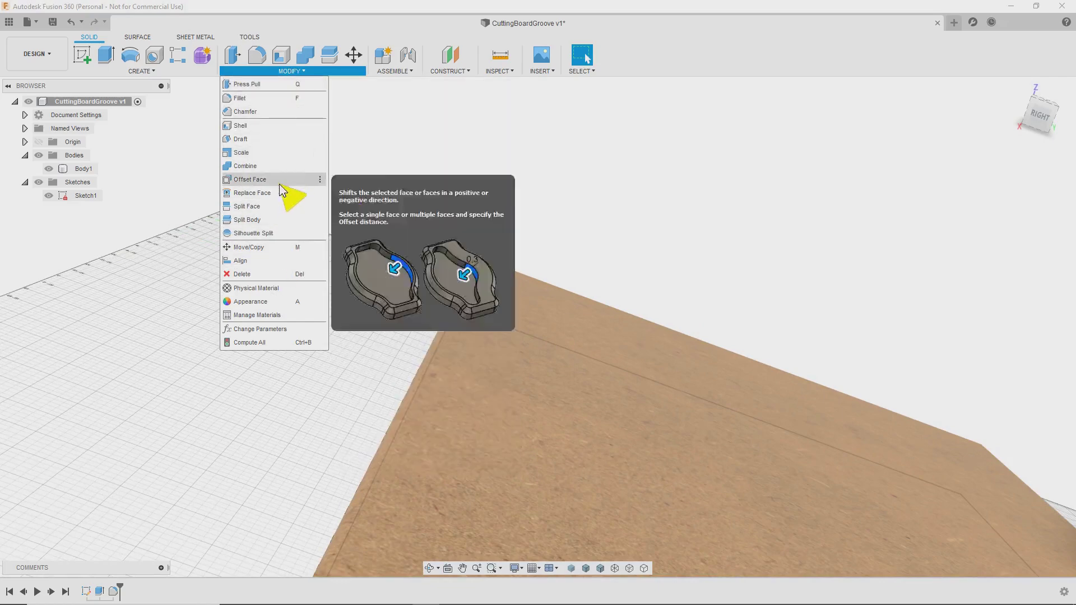
mouse_move(178, 75)
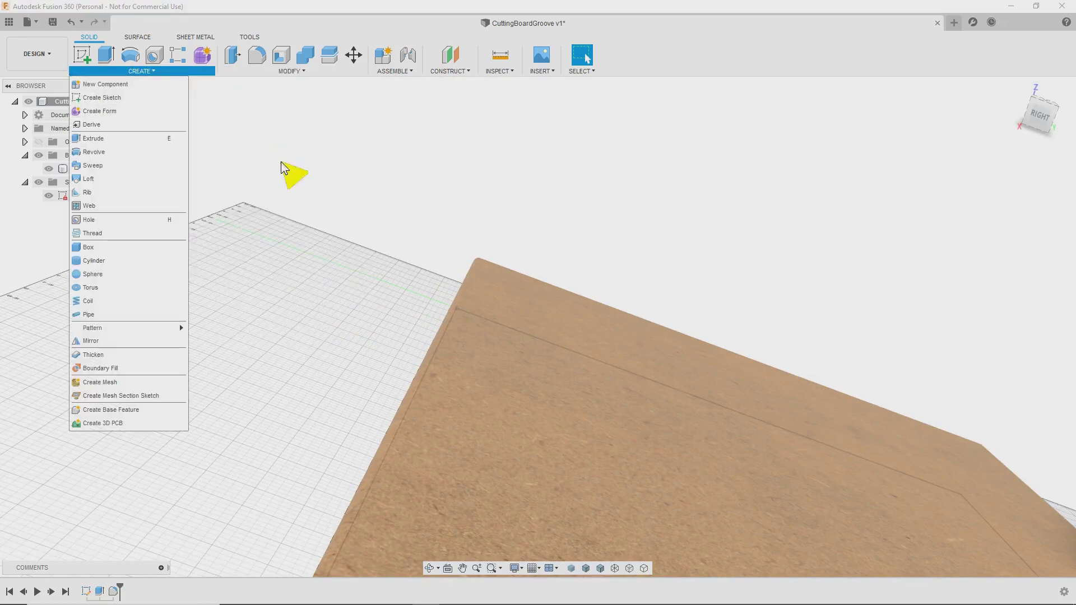
left_click(413, 182)
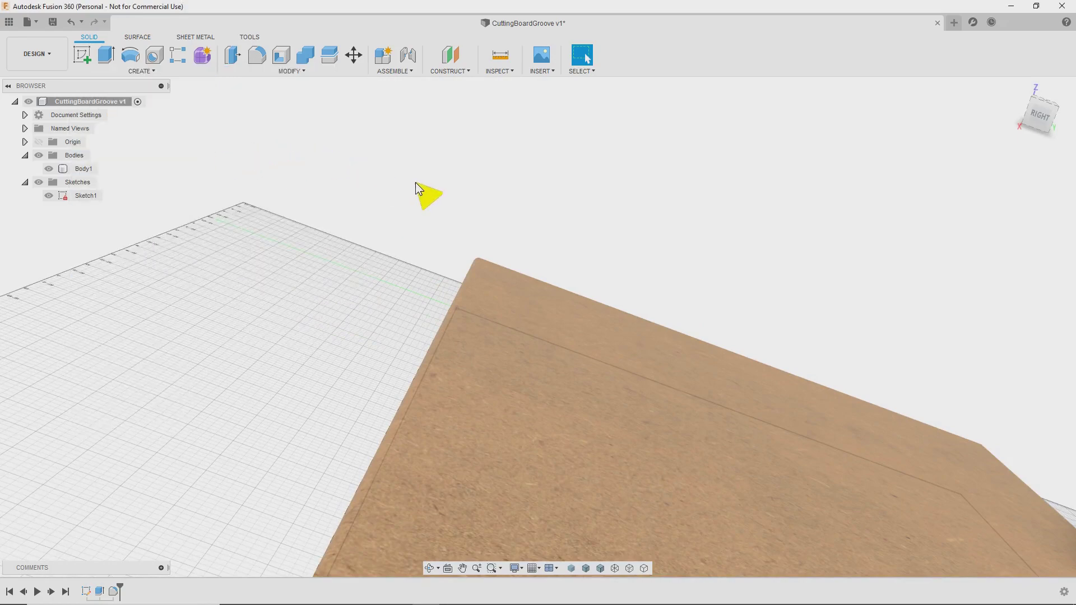
Create a new sketch on the top face of the board.
middle_click_drag(459, 247, 519, 341, "shift")
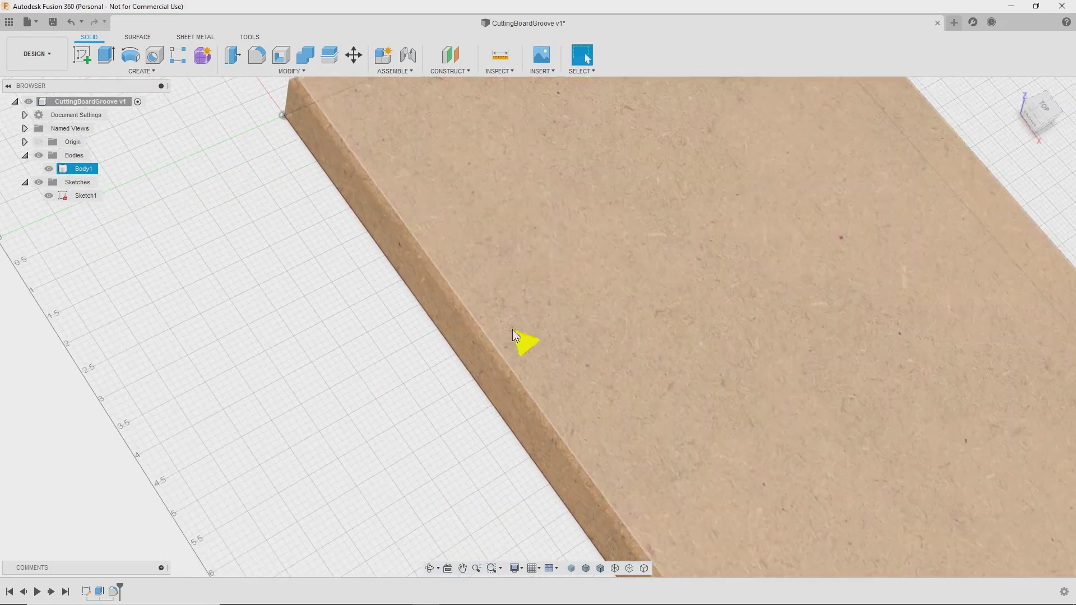
middle_click_drag(739, 365, 567, 357)
scroll(568, 357, "down", 5)
middle_click_drag(490, 344, 422, 310, "shift")
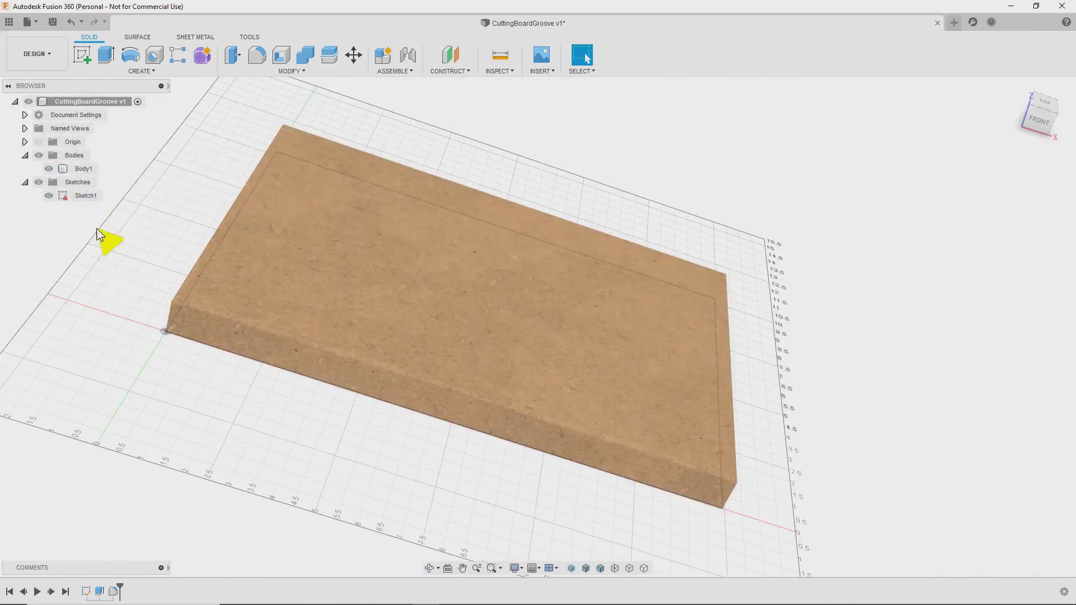
left_click(81, 170)
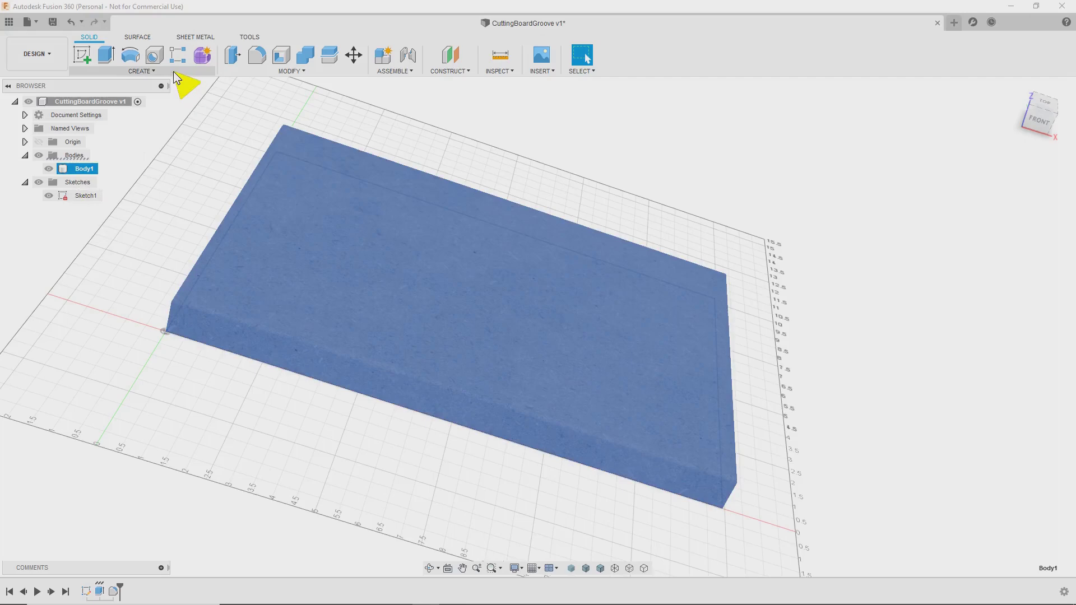
left_click(173, 72)
left_click(148, 99)
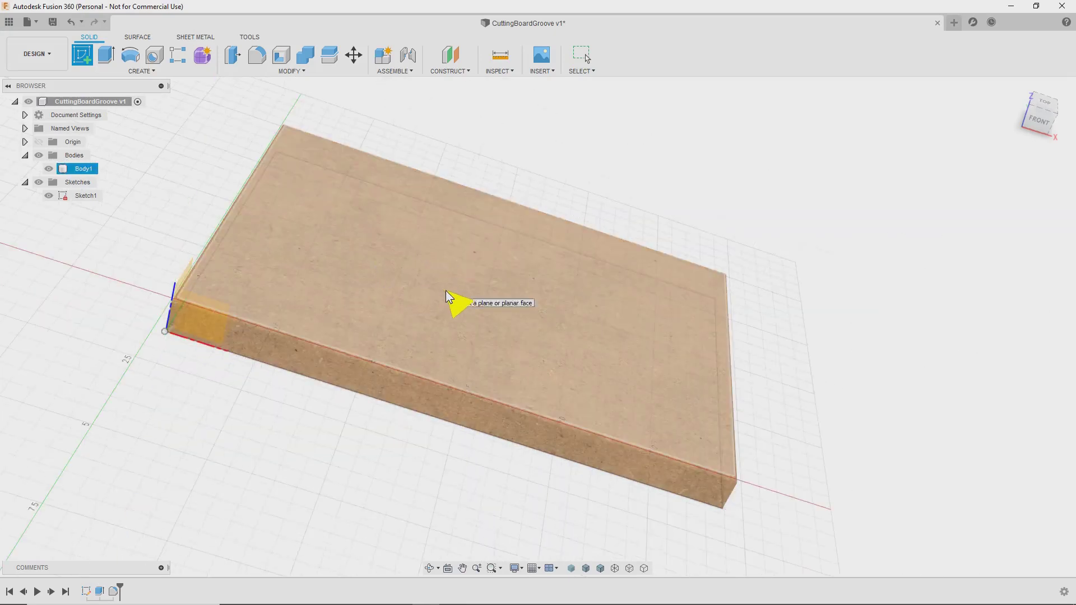
left_click(448, 291)
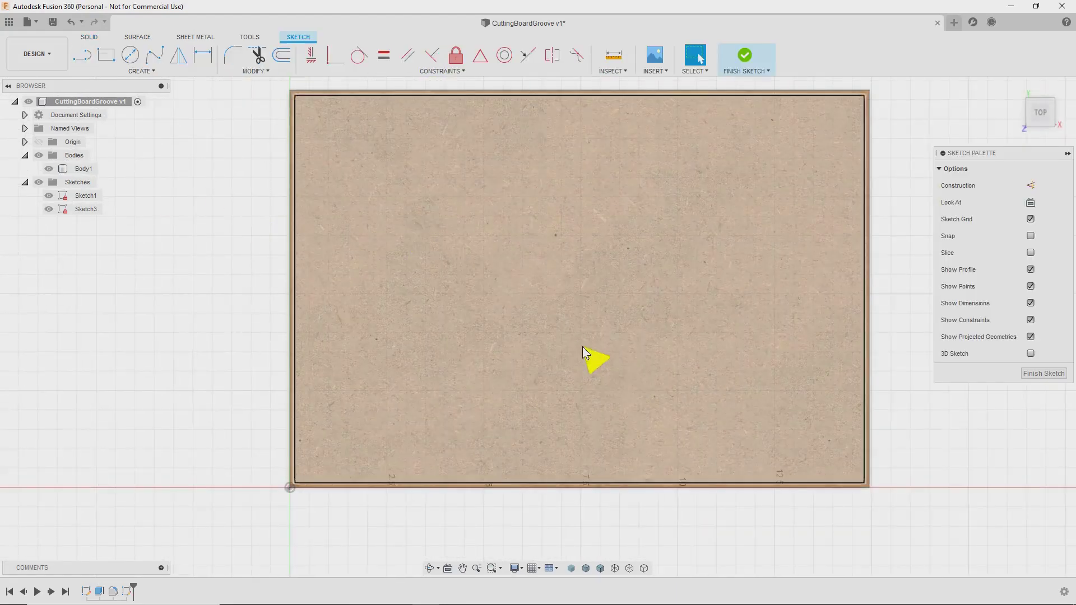
Compare the projected outline in the new top-face sketch with the board's outer edges and the original rectangle sketch.
middle_click_drag(554, 380, 507, 381, "shift")
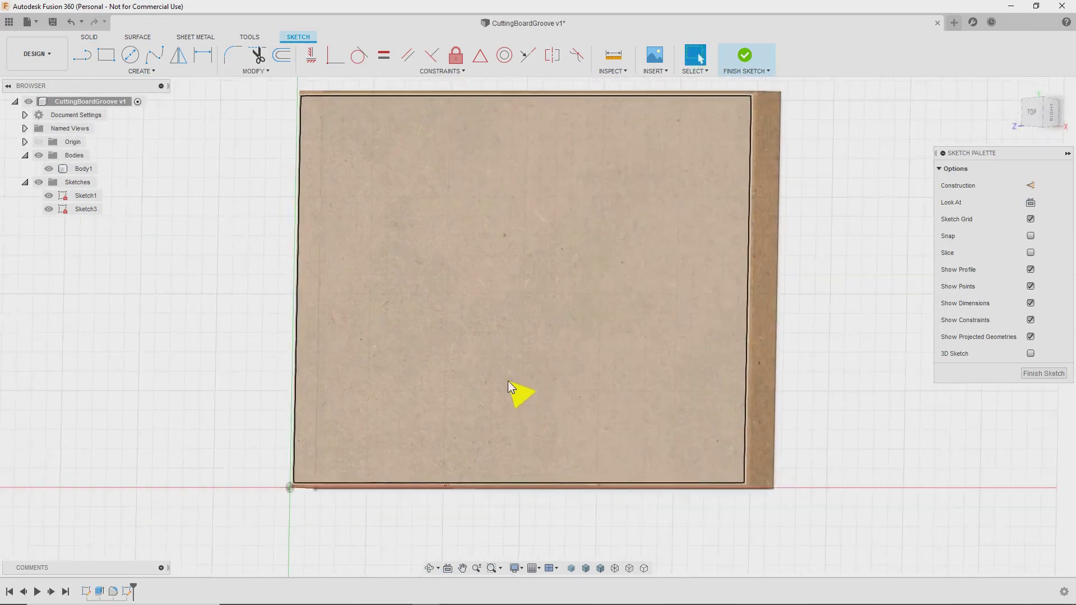
middle_click_drag(289, 428, 386, 347)
left_click(1034, 89)
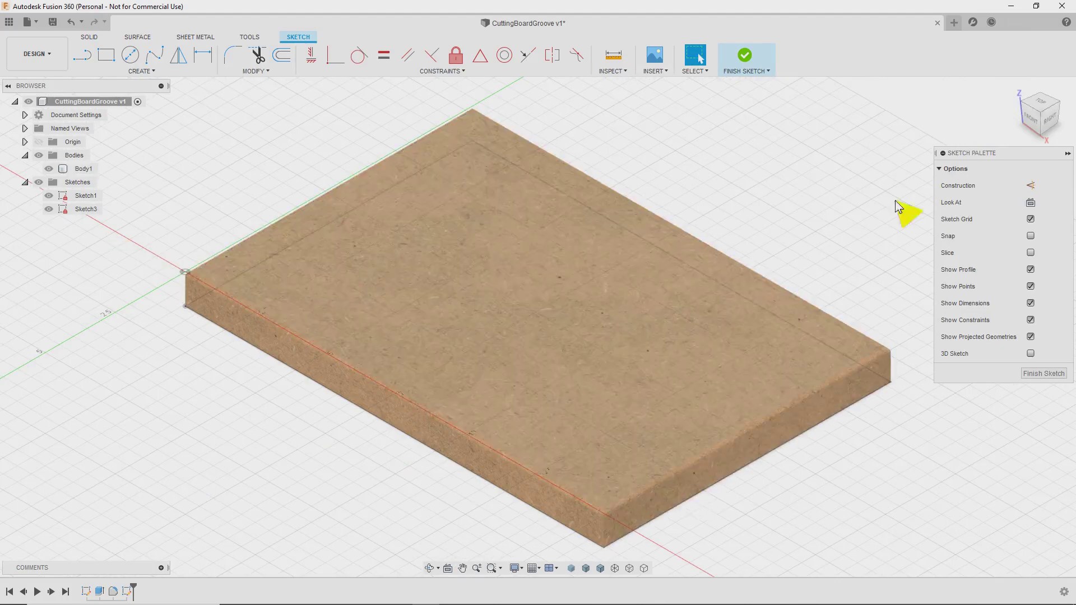
left_click(1042, 107)
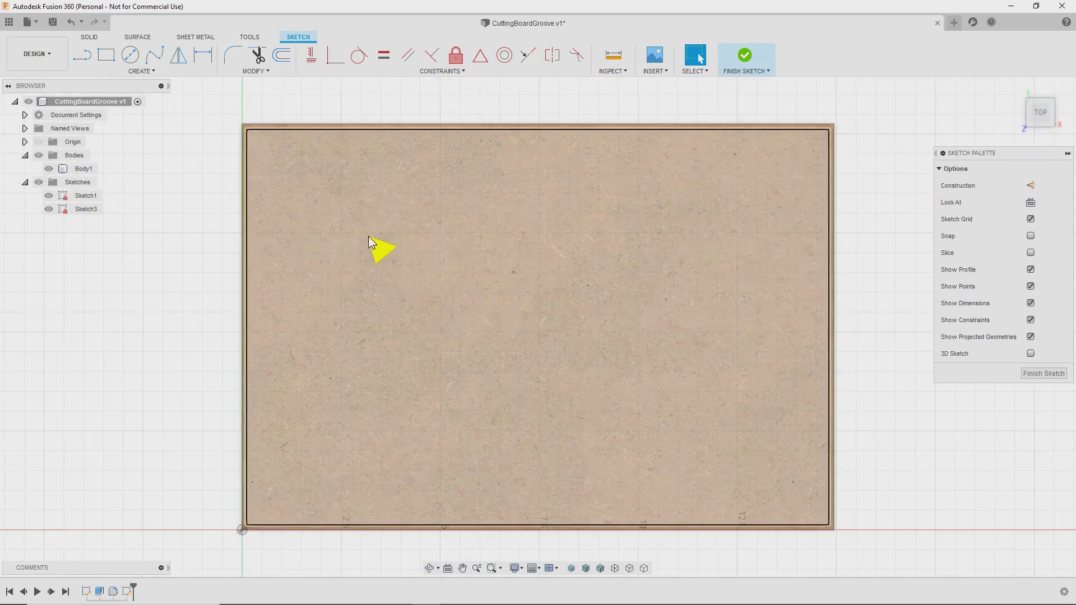
scroll(337, 139, "up", 5)
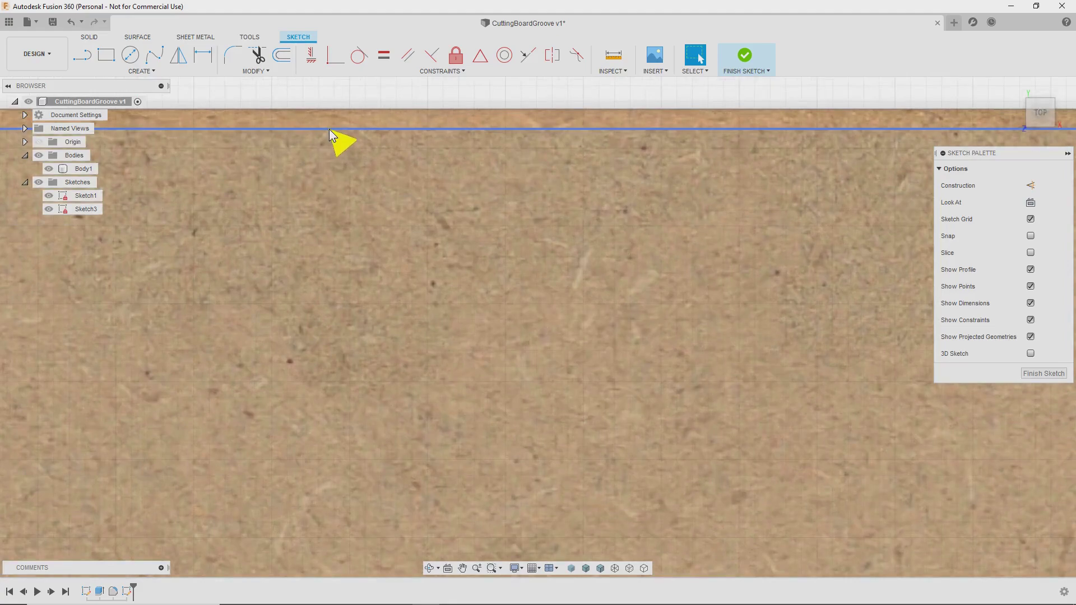
scroll(329, 131, "down", 5)
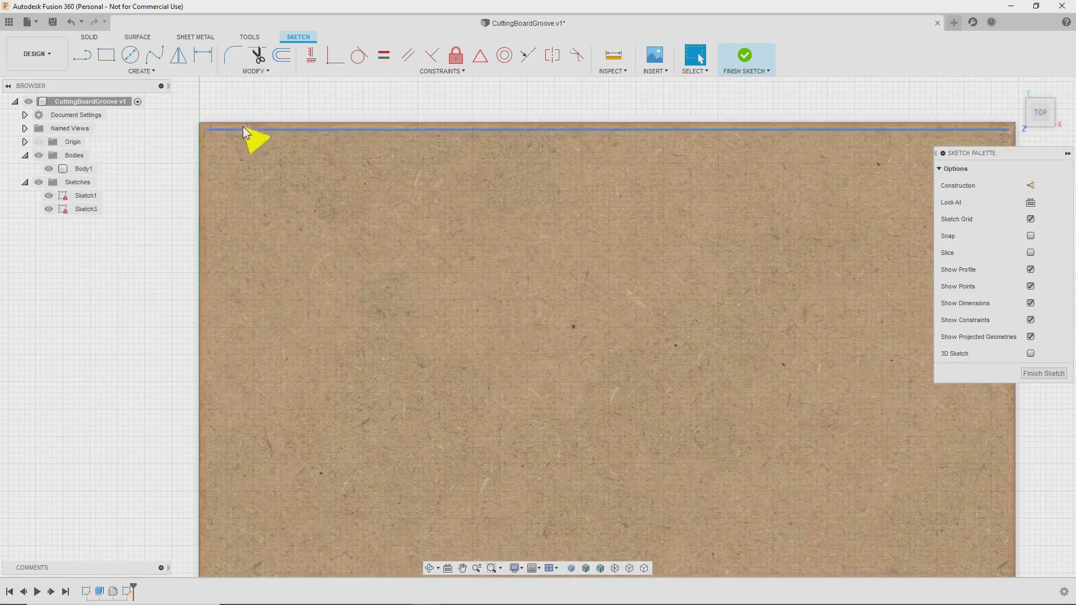
left_click(244, 130)
scroll(460, 224, "down", 2)
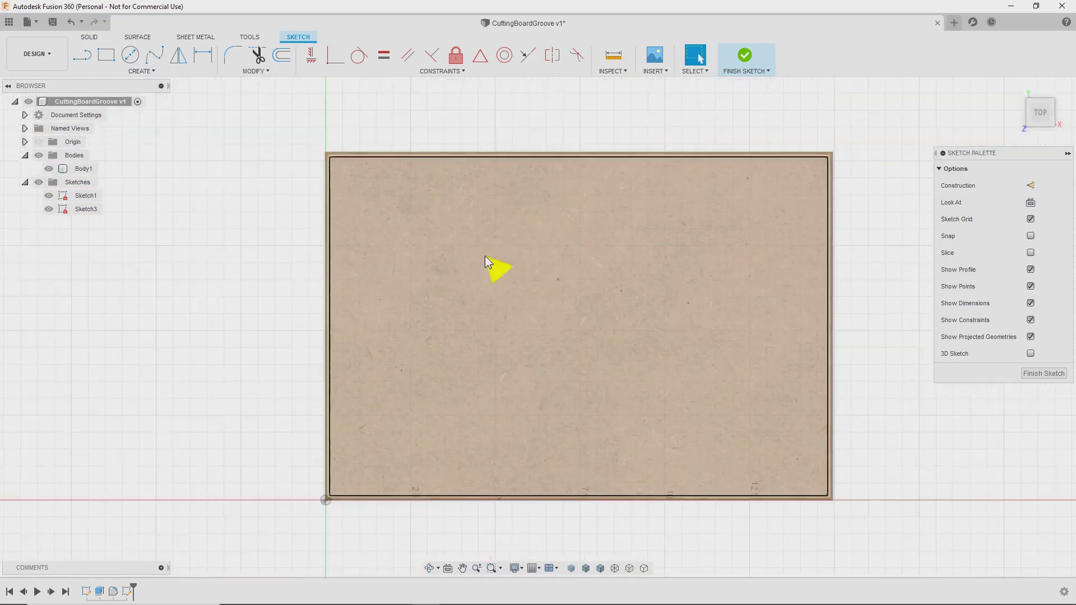
left_click(89, 211)
double_click(90, 197)
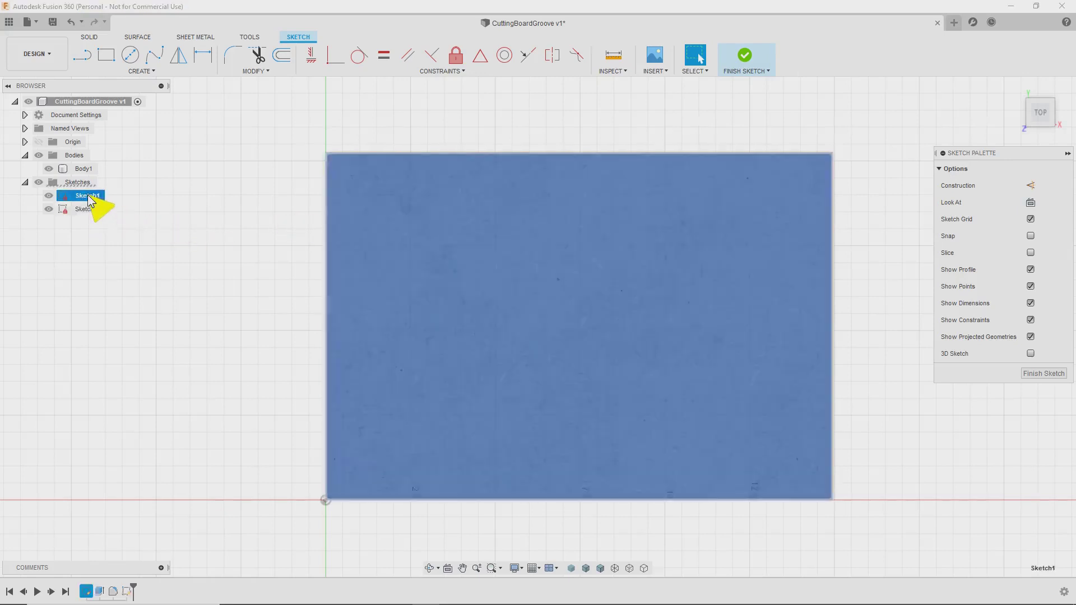
Rename the original rectangle sketch as Board, finish sketch editing, and rename the top-face sketch as Groove.
left_click(89, 171)
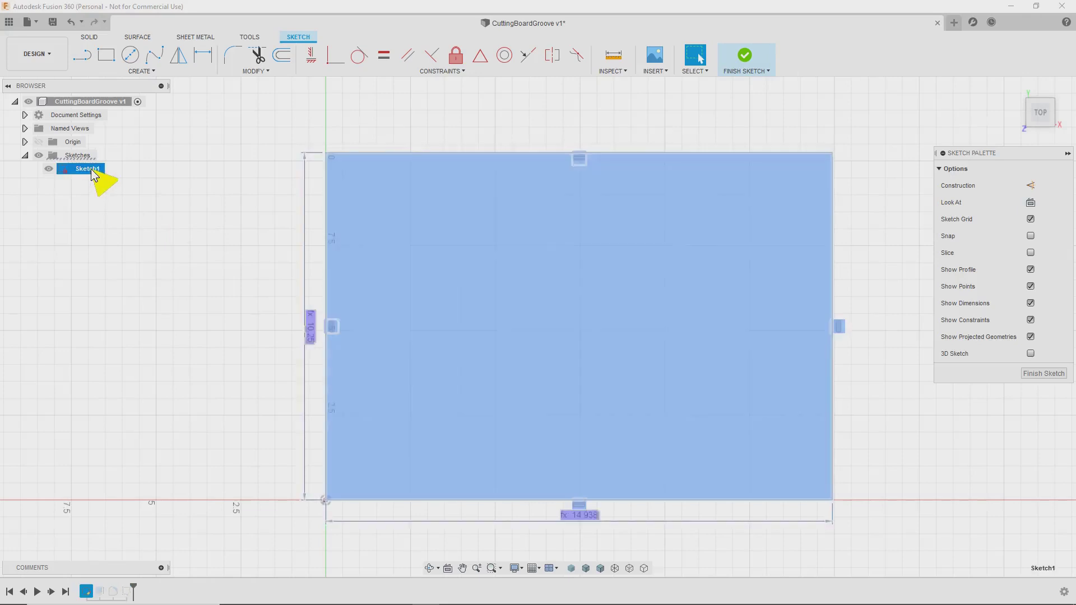
left_click(90, 171)
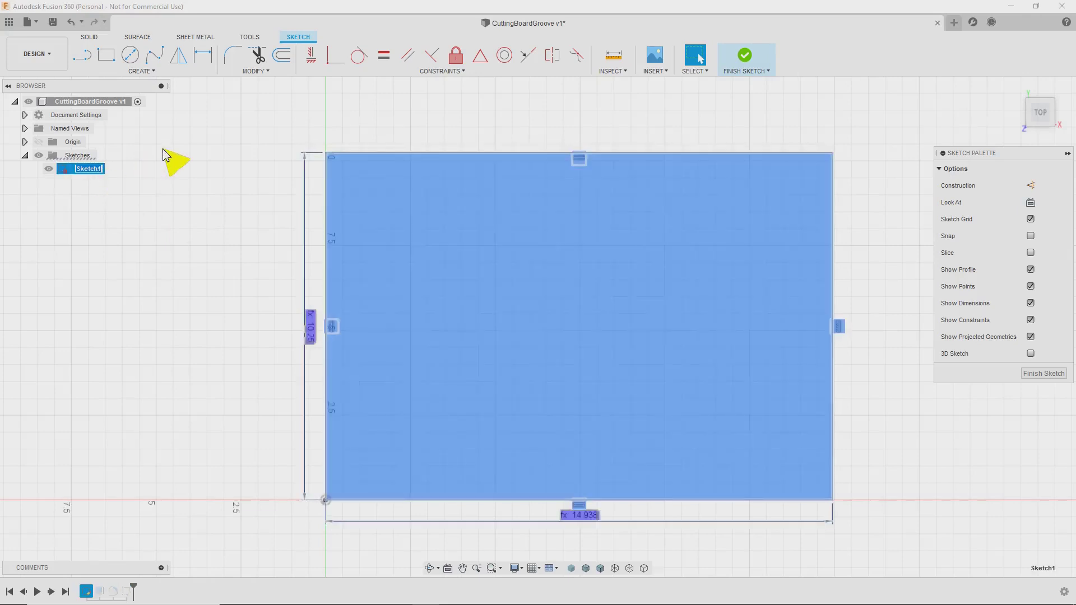
key("Return")
left_click(739, 57)
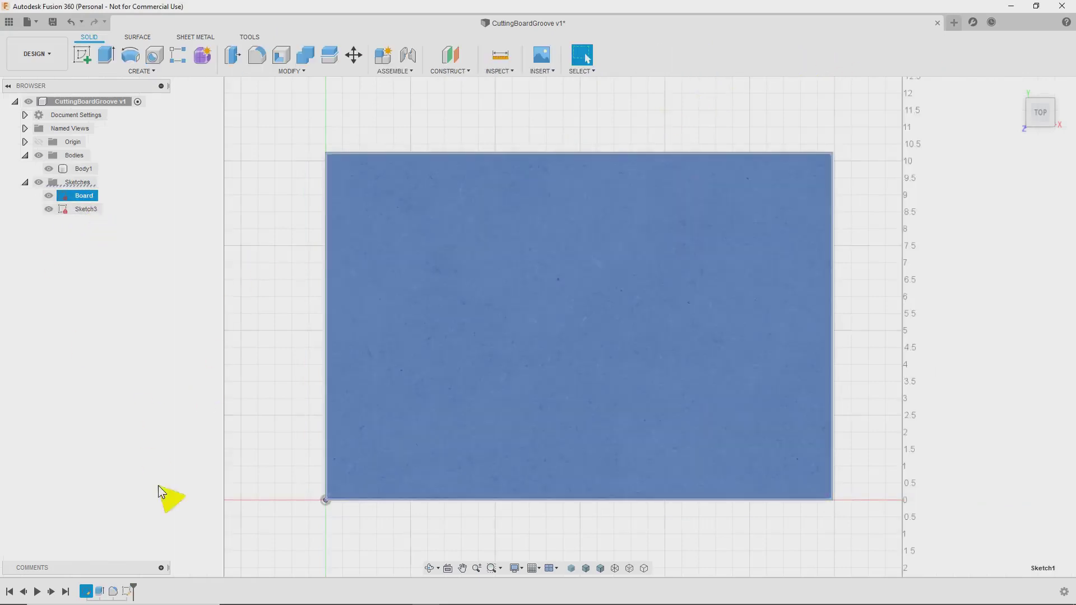
left_click(88, 210)
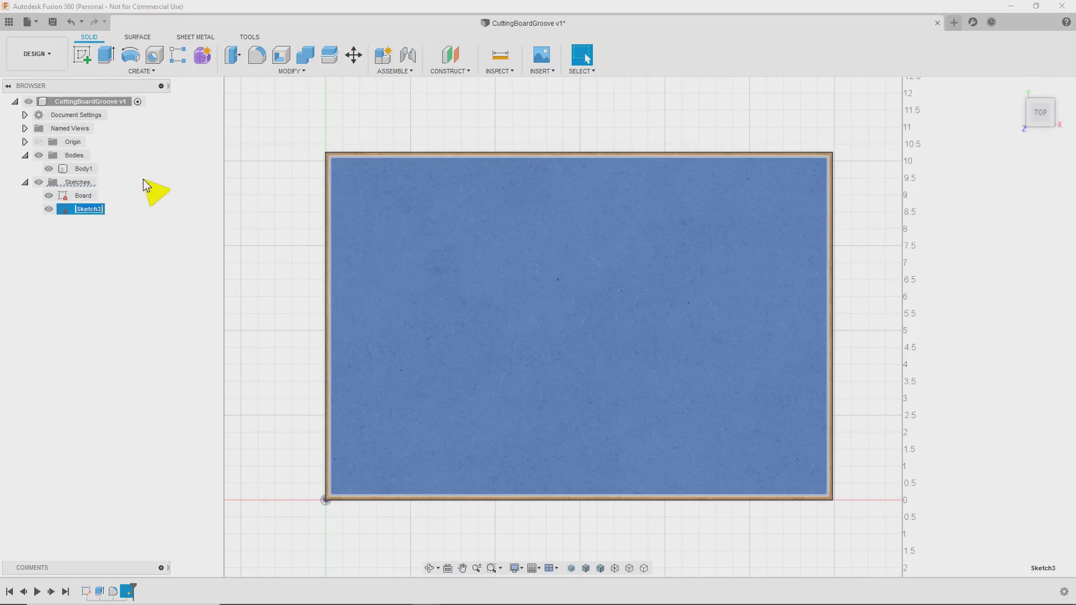
type("Groove")
key("Return")
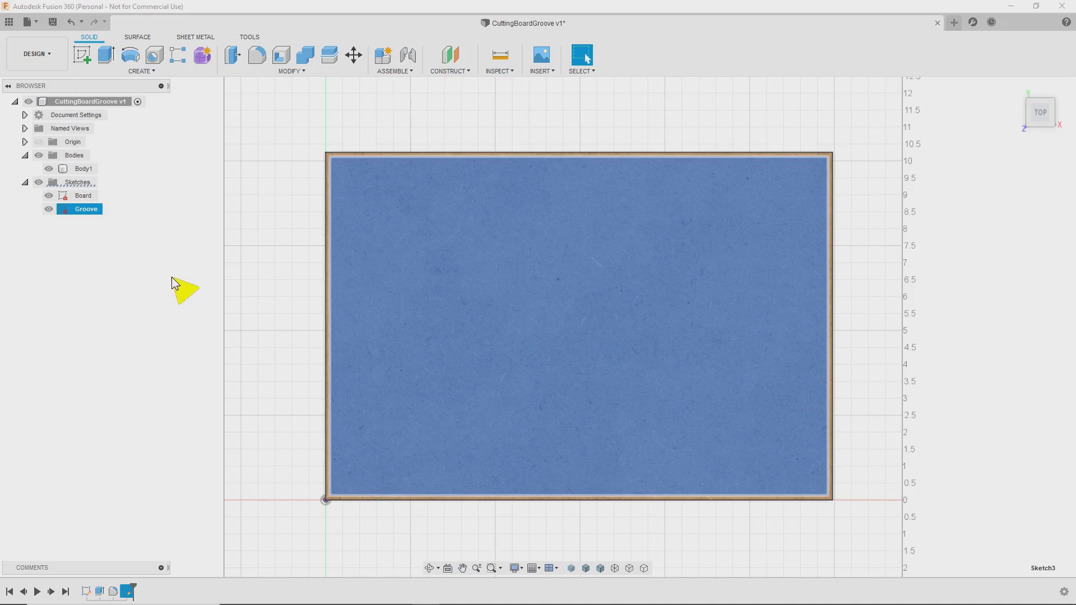
Reopen the Groove sketch and offset the projected top-face outline inward by the GroveOffset parameter.
double_click(86, 210)
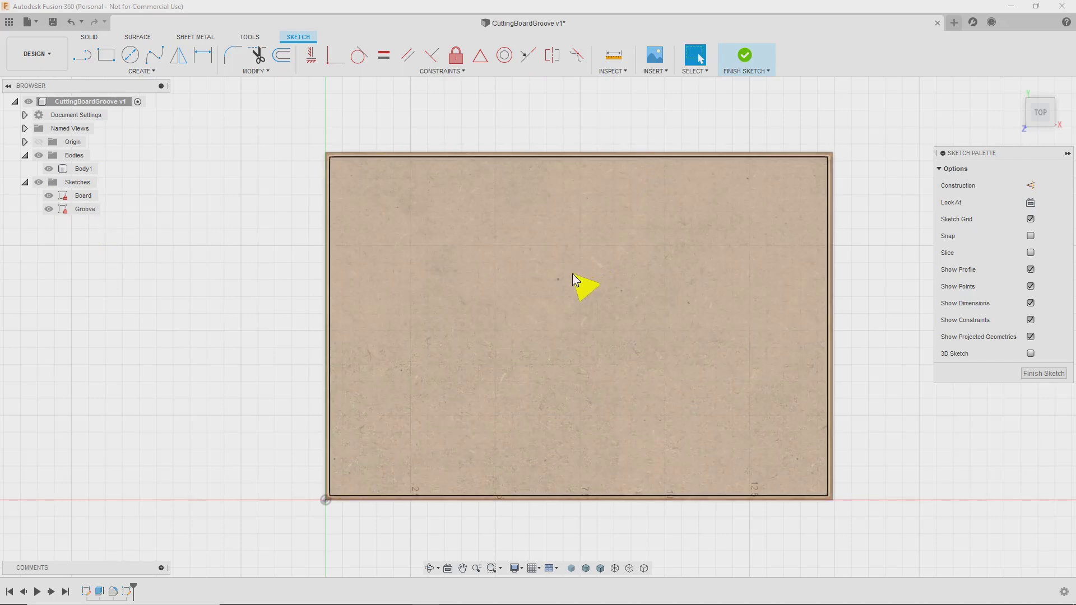
scroll(572, 274, "up", 1)
middle_click_drag(570, 274, 515, 246)
left_click(442, 146)
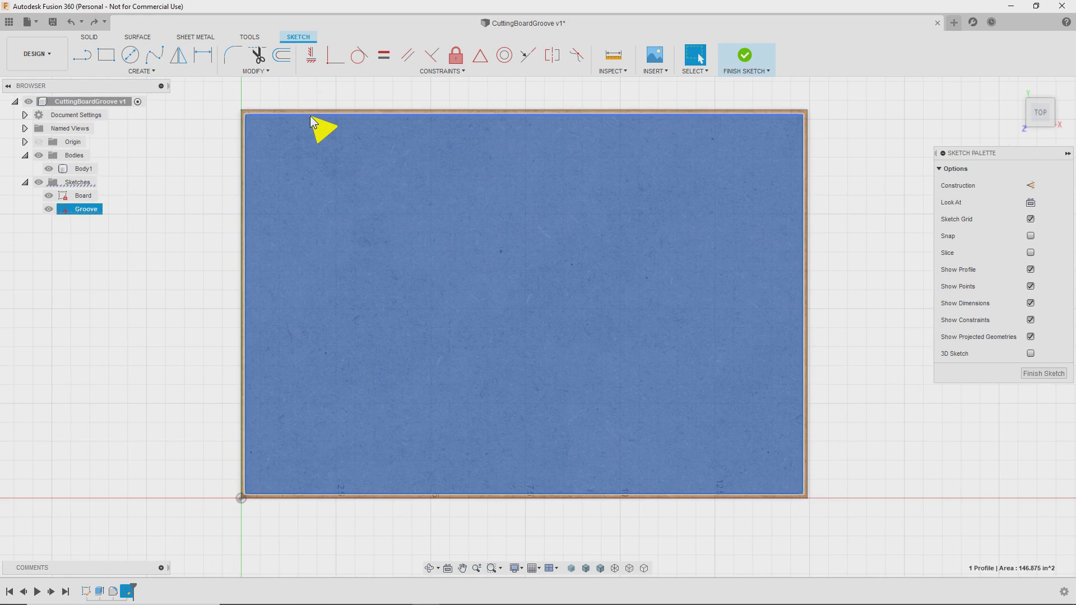
key("Escape")
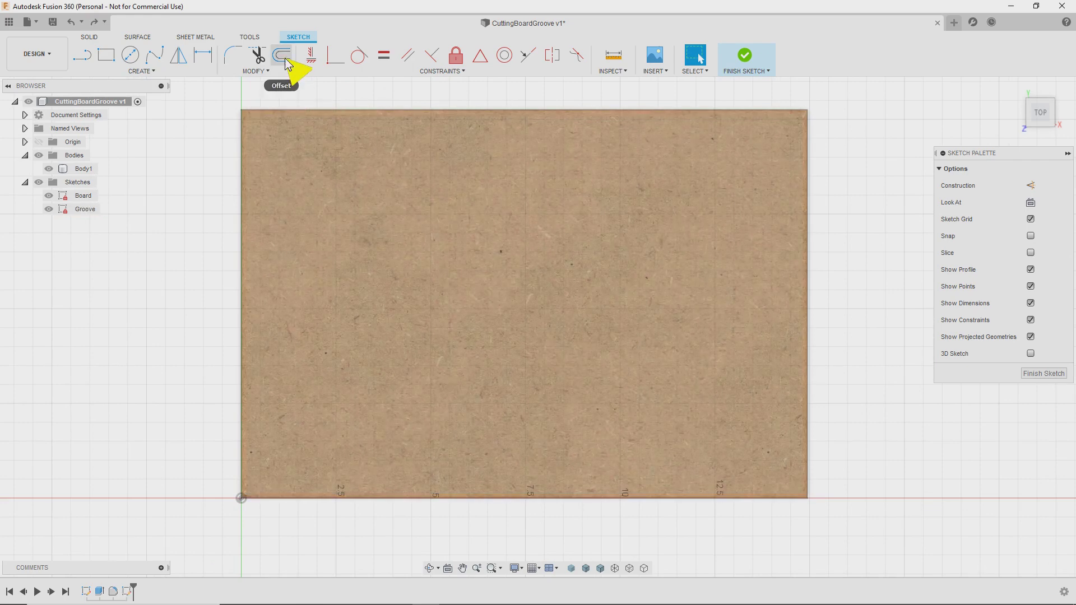
left_click(283, 55)
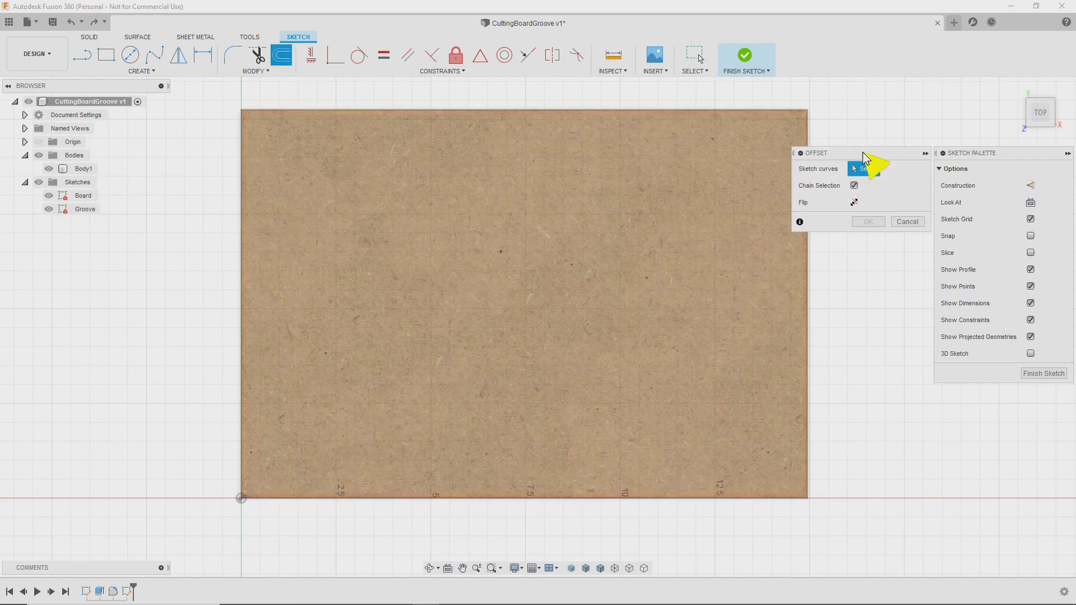
left_click(607, 118)
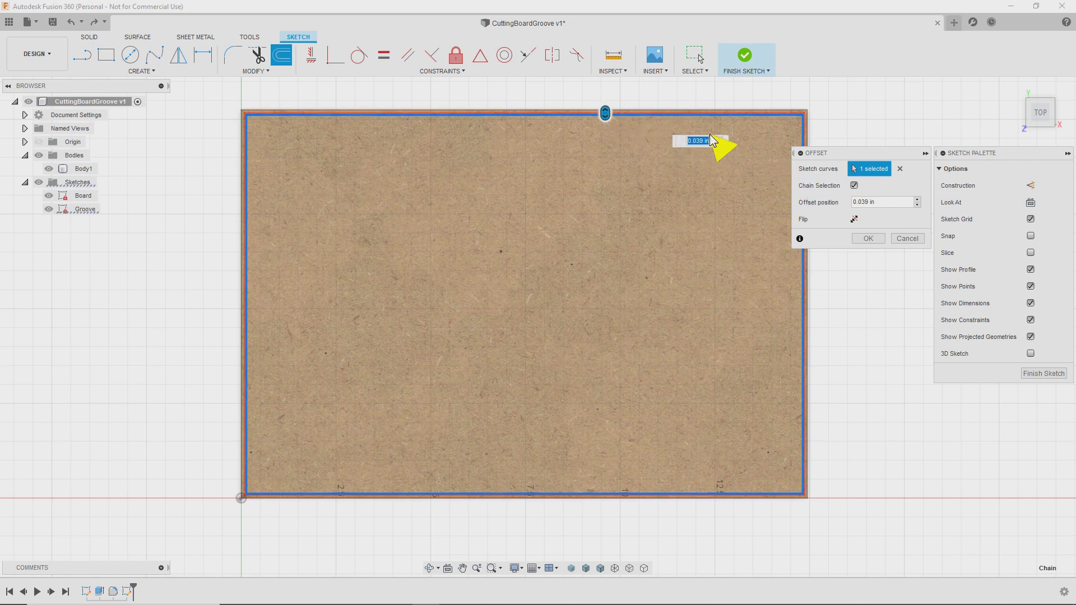
type("G")
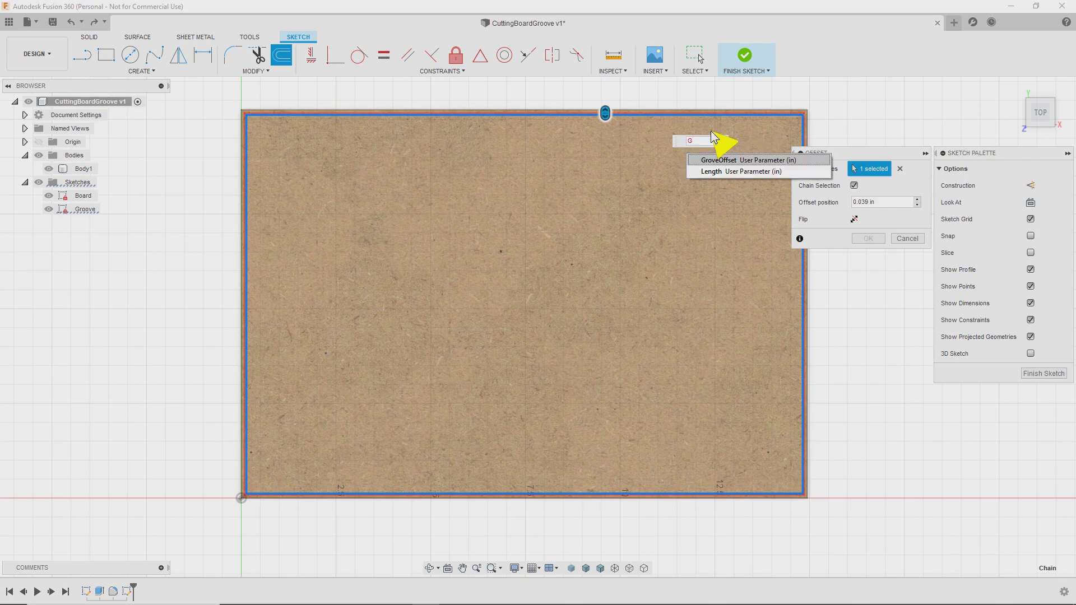
key("Return")
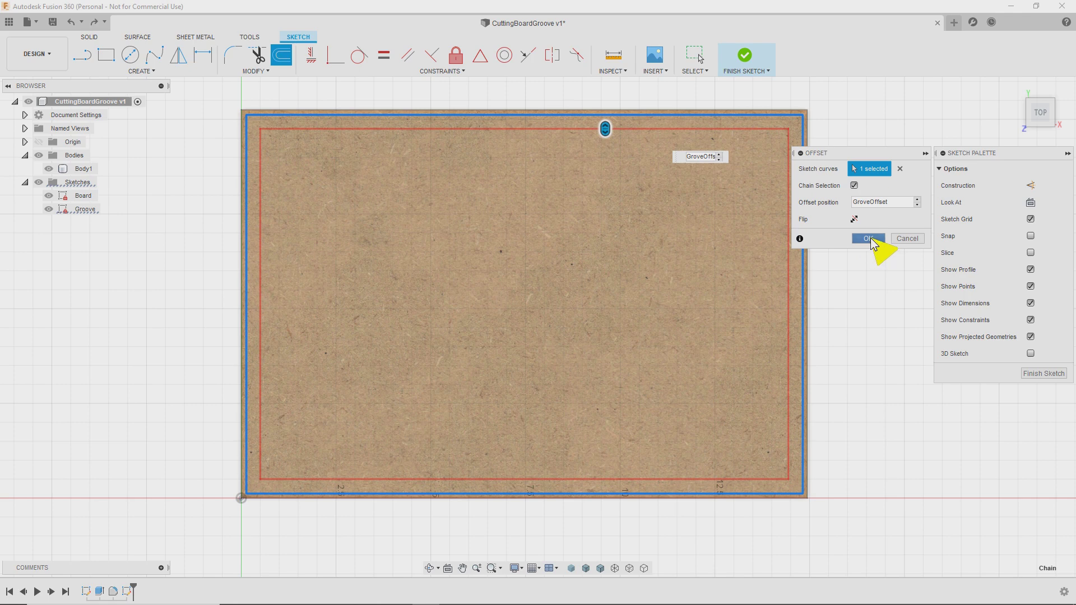
left_click(869, 239)
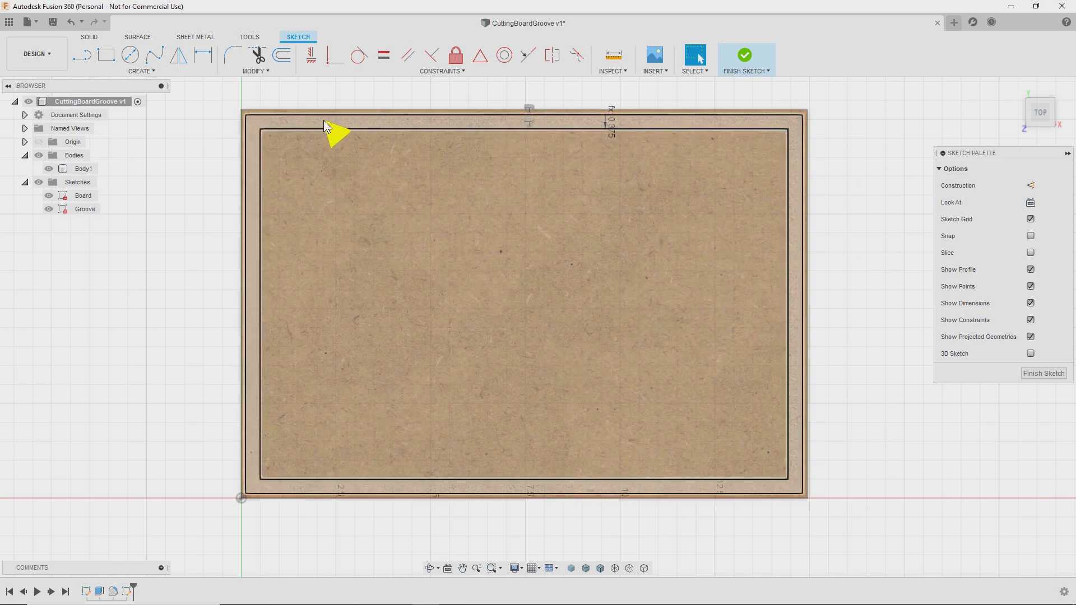
Offset the projected outline inward a second time by GroveOffset / 2.
left_click(329, 129)
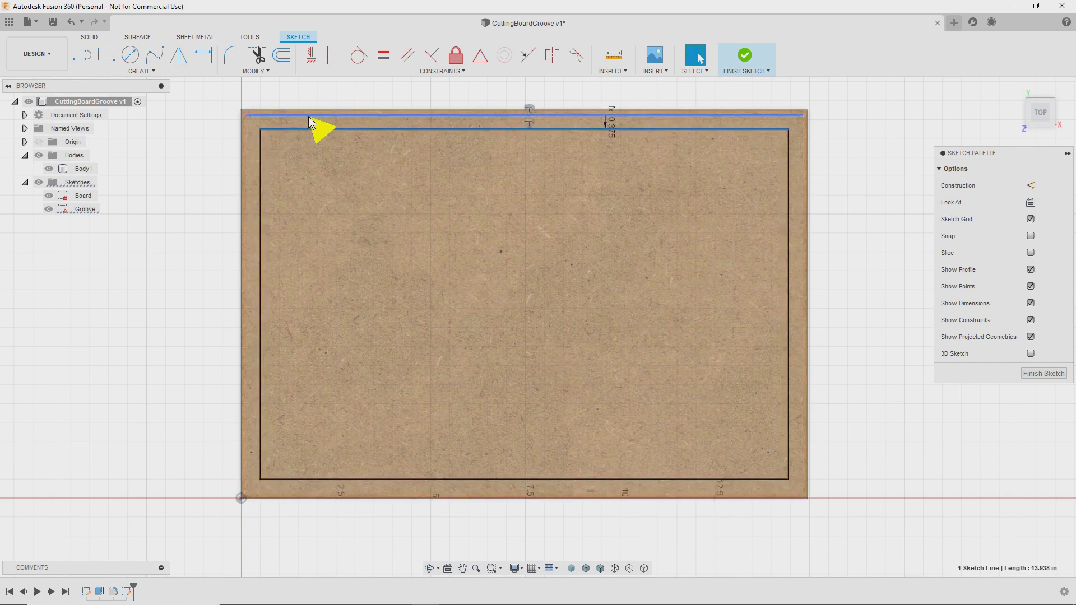
left_click(310, 115)
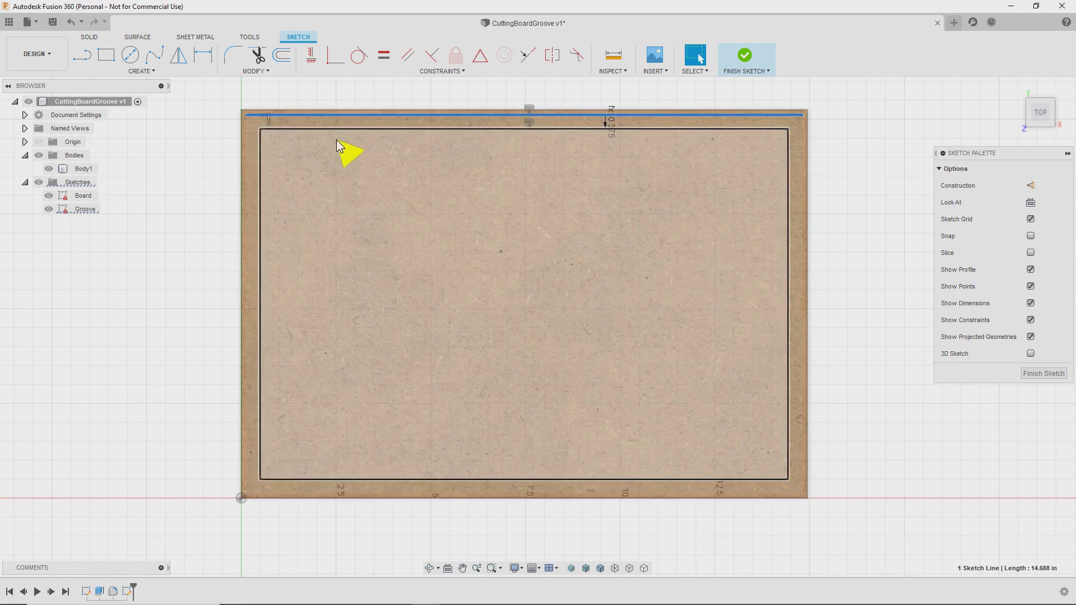
left_click(282, 66)
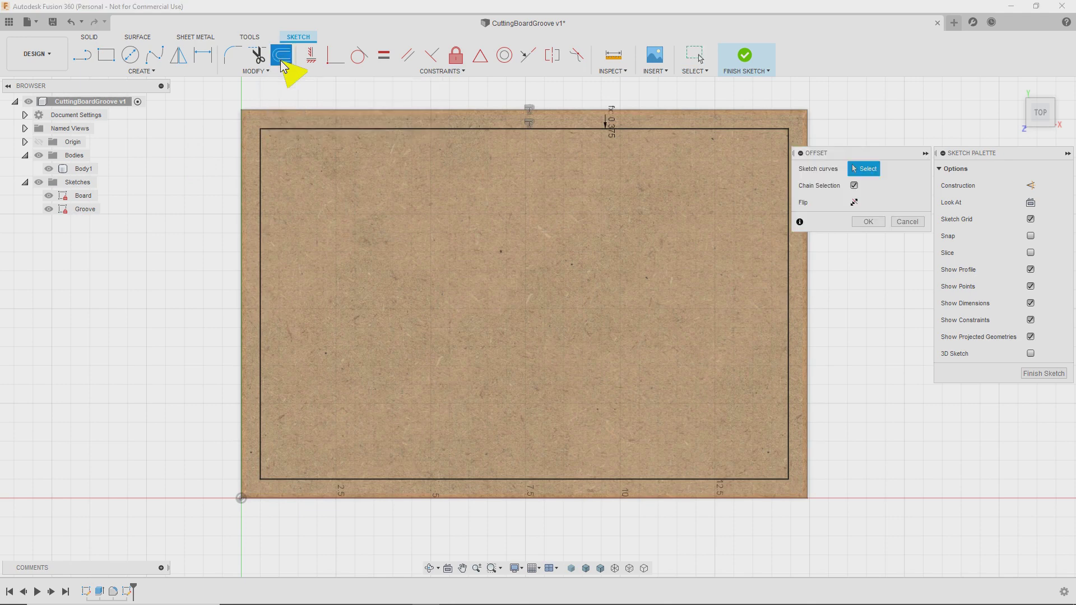
left_click(701, 114)
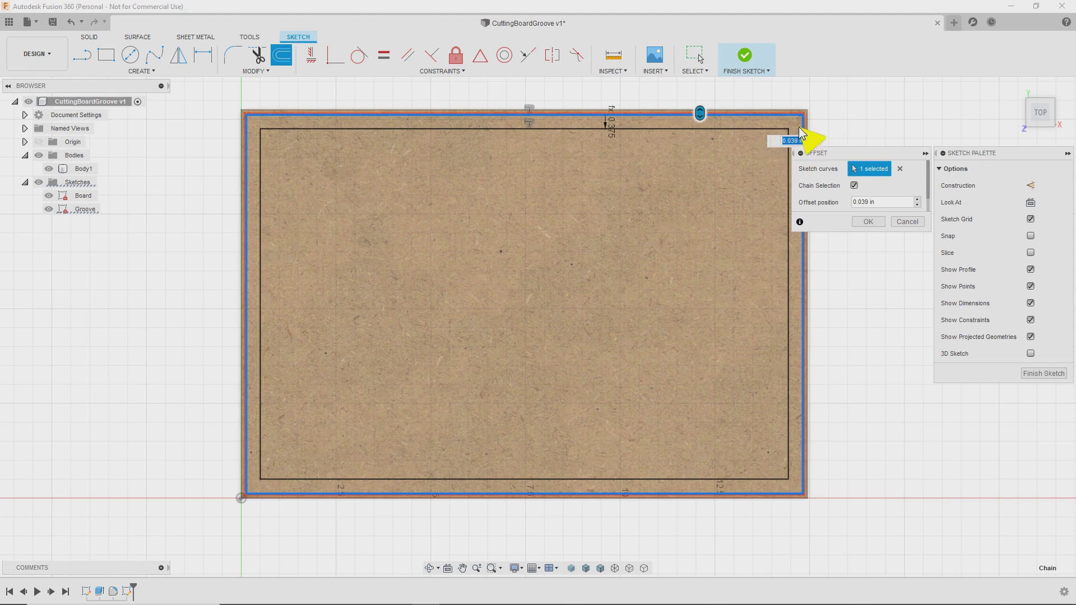
type("G")
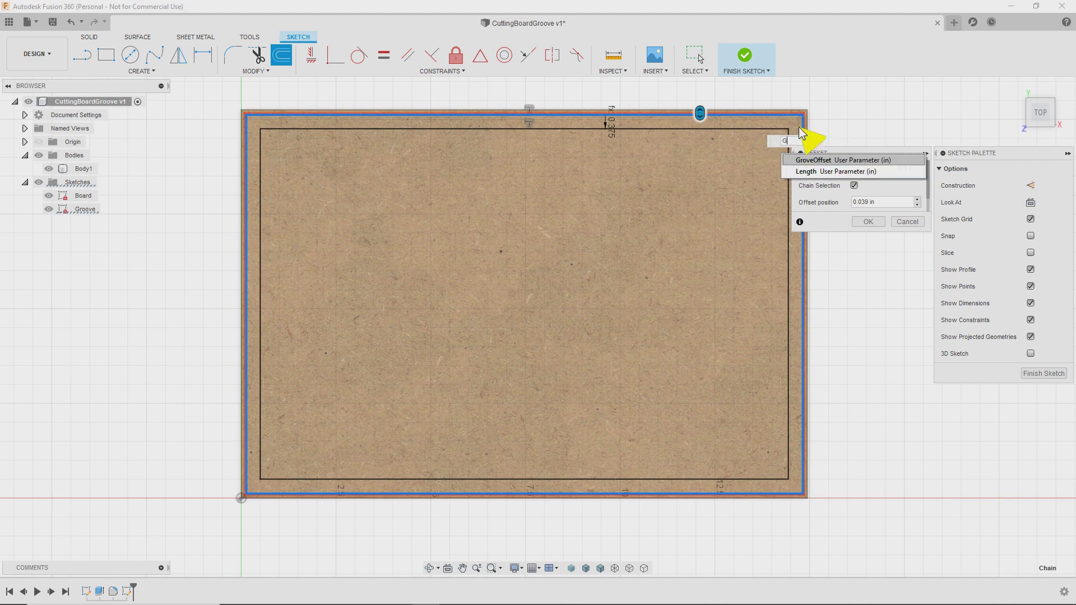
key("Return")
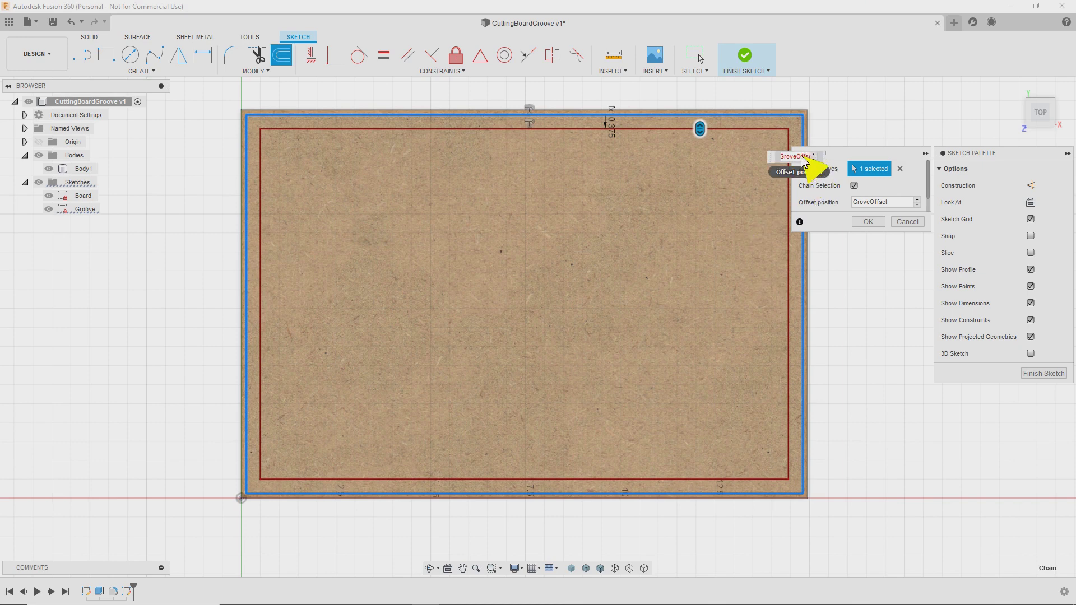
type("/ 2")
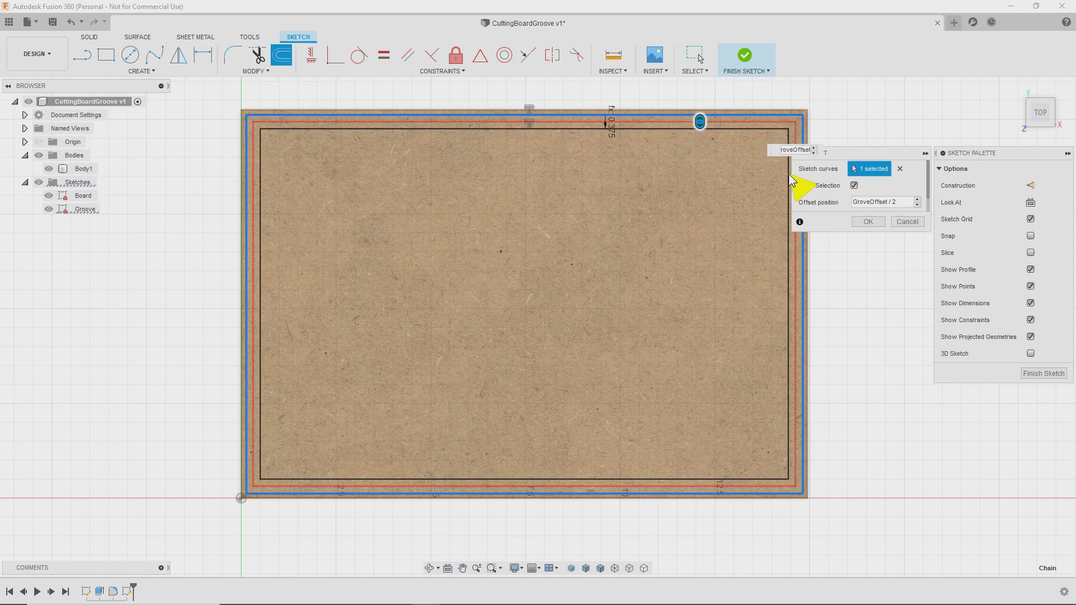
left_click(875, 224)
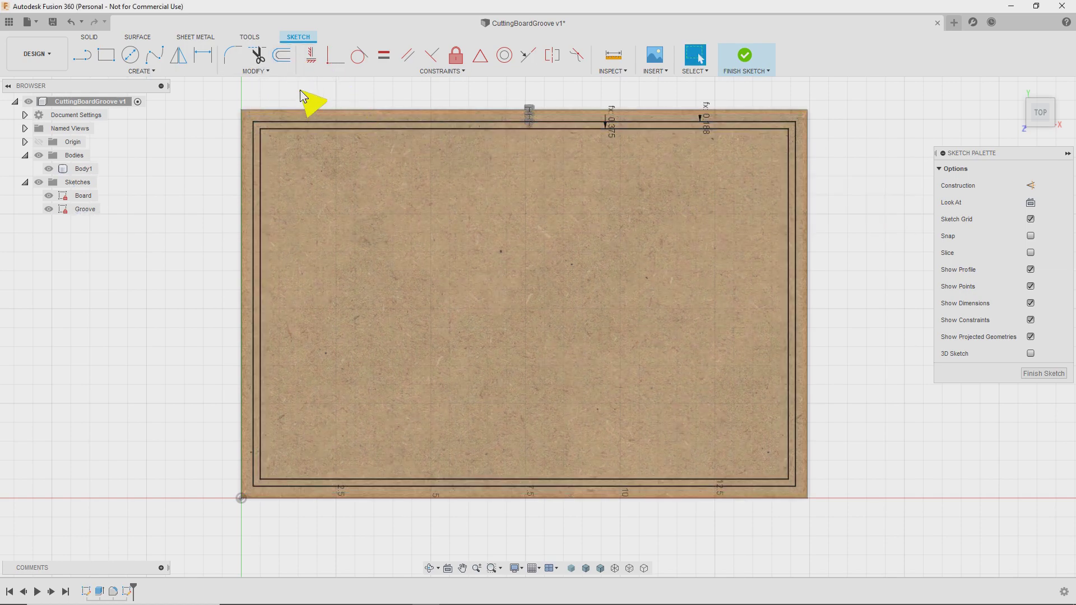
Add a third inward offset of the projected outline at GroveOffset * 1.5.
left_click(281, 55)
left_click(352, 113)
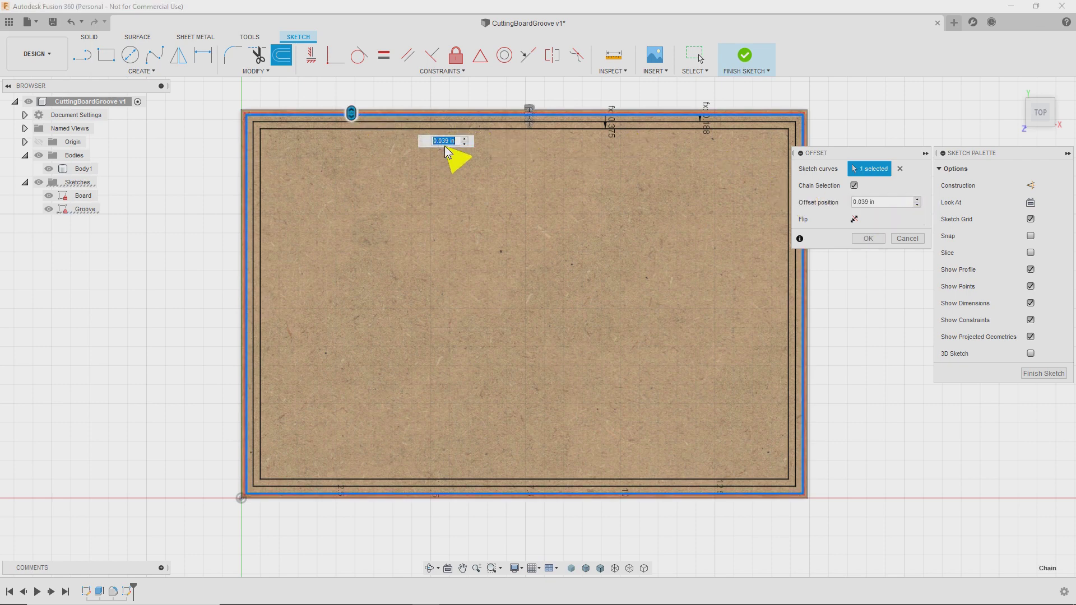
type("G")
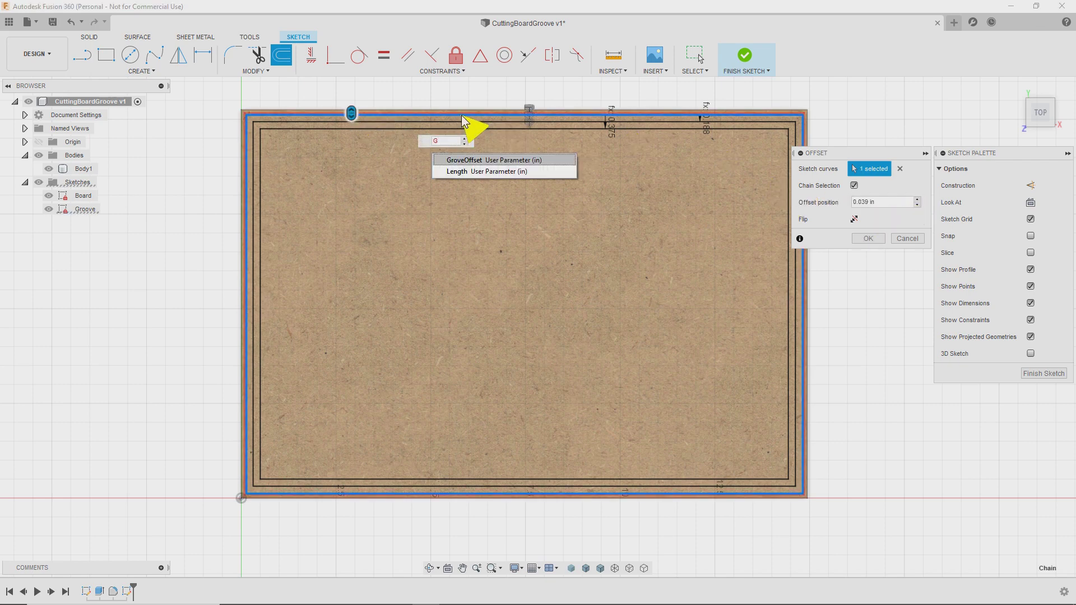
left_click(536, 159)
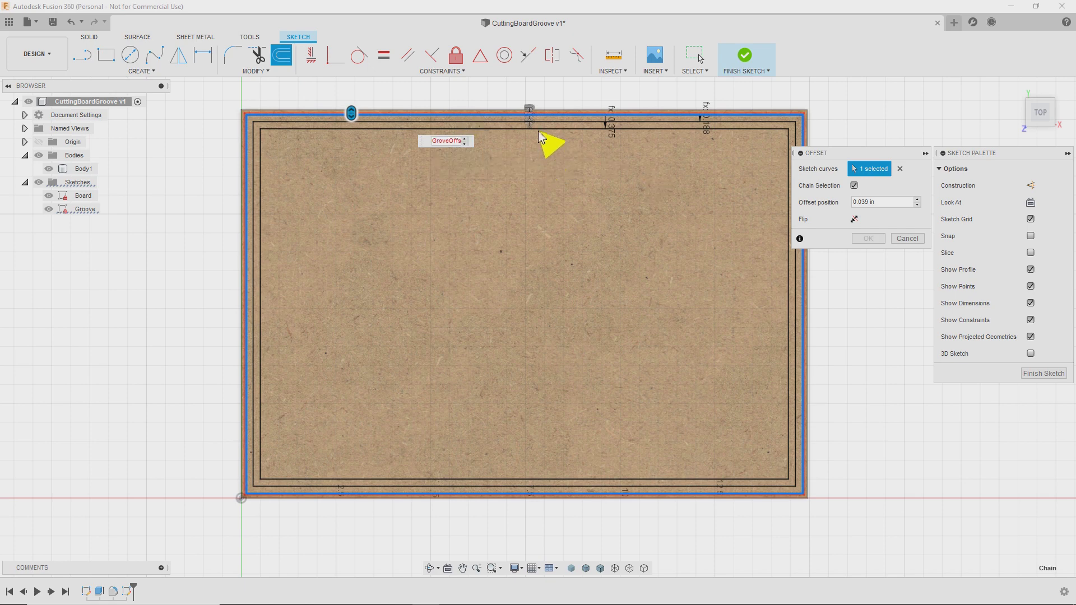
type("* 1")
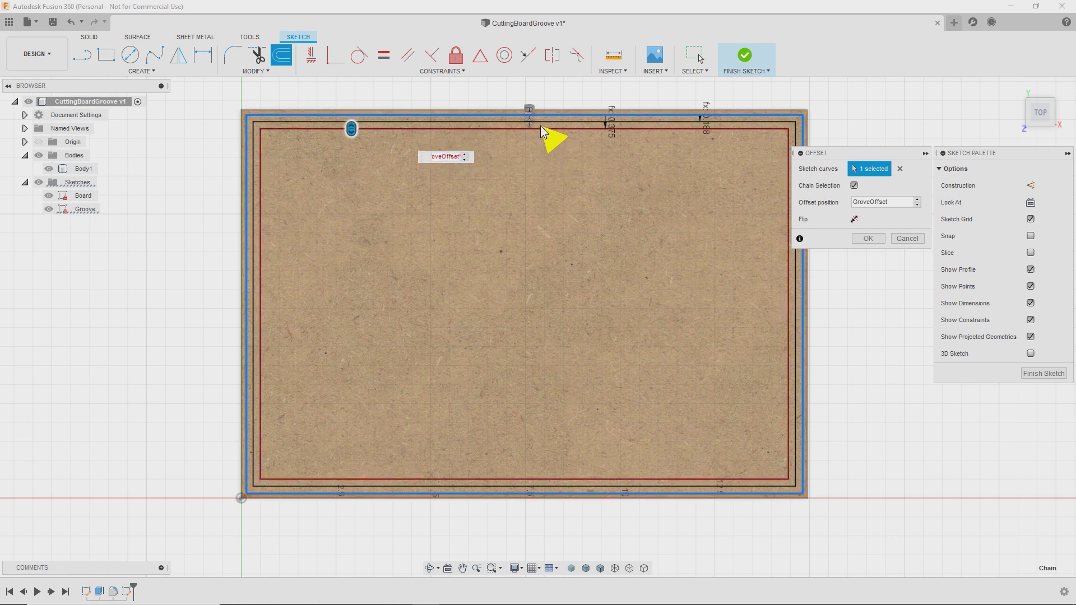
type(".5")
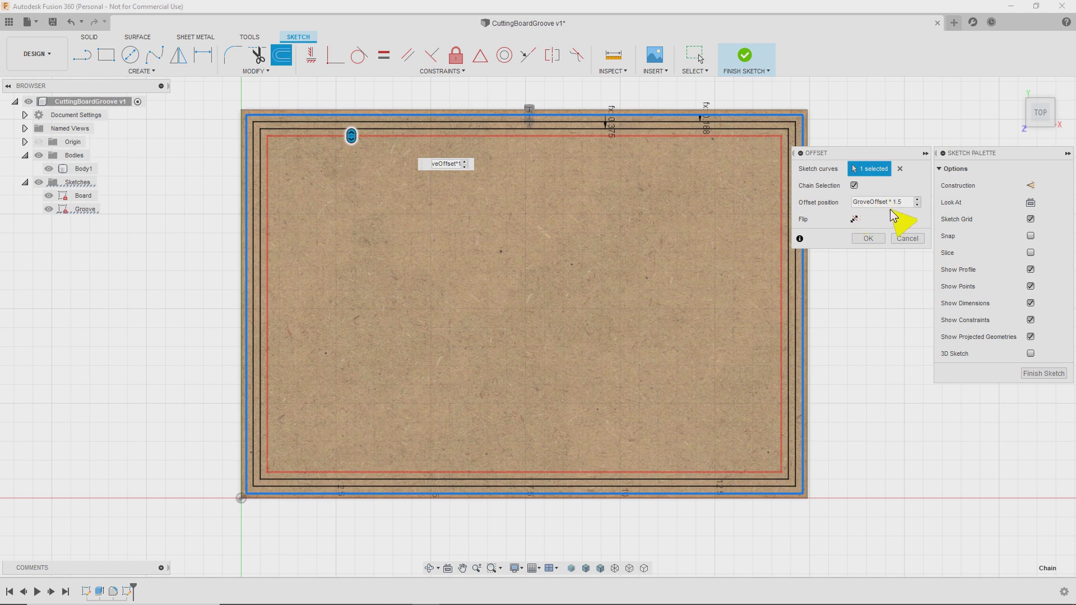
left_click(868, 238)
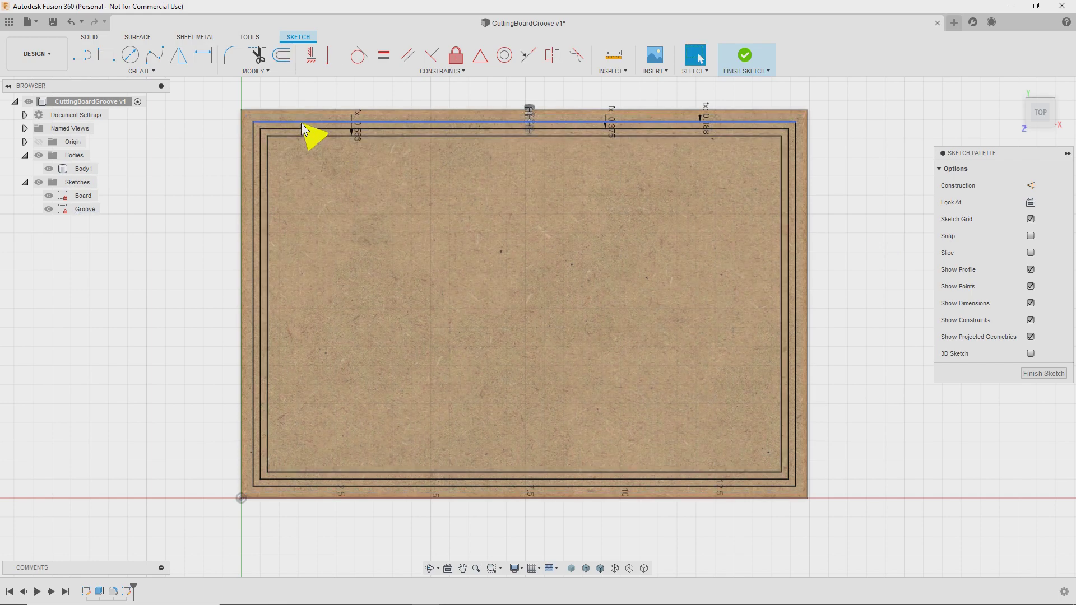
Convert all the lines of the three offset rectangles in the Groove sketch to construction geometry.
left_click(252, 140)
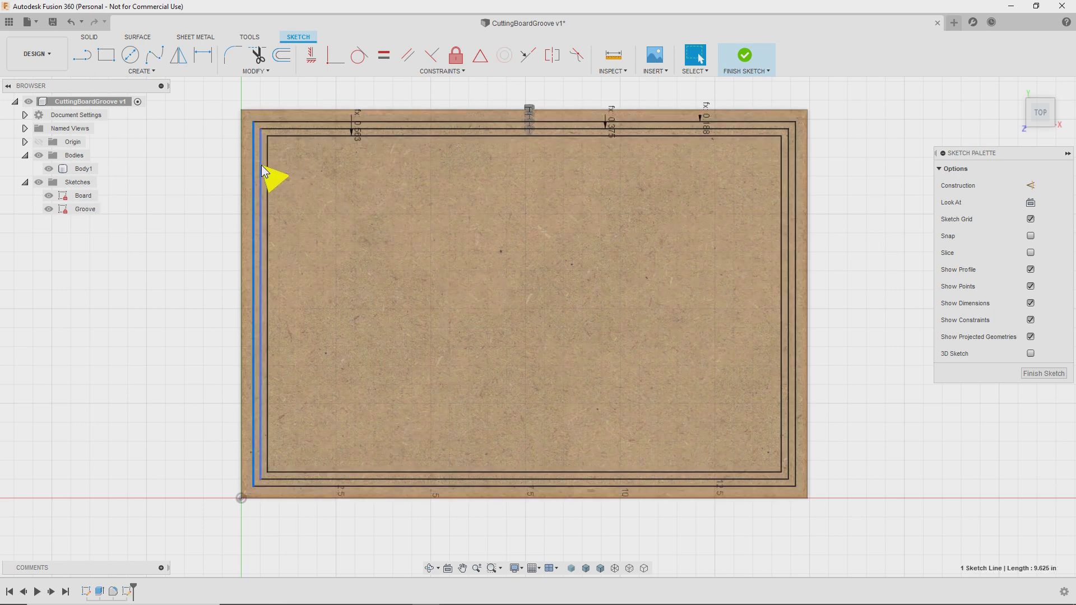
left_click(260, 168, "shift")
left_click(268, 167, "shift")
left_click(277, 135, "shift")
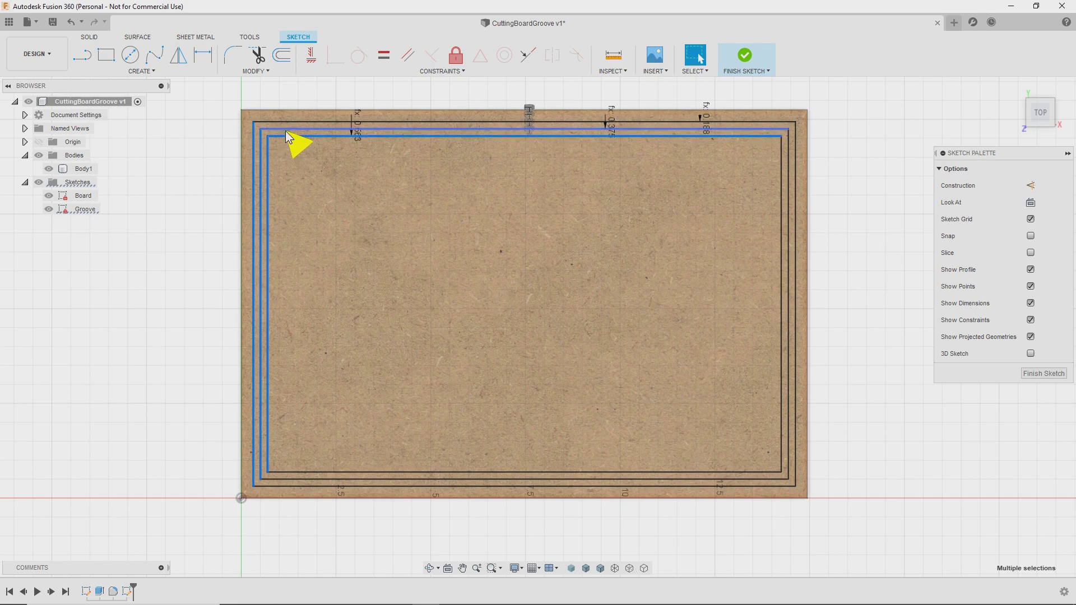
left_click(284, 129, "shift")
left_click(285, 122, "shift")
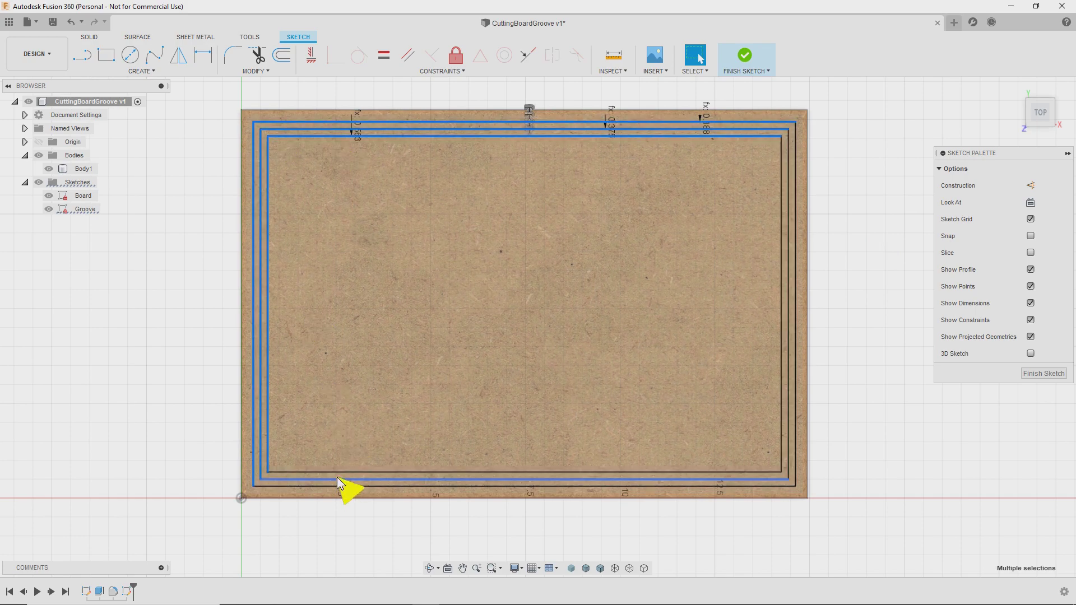
left_click(336, 472, "shift")
left_click(337, 481, "shift")
left_click(339, 485, "shift")
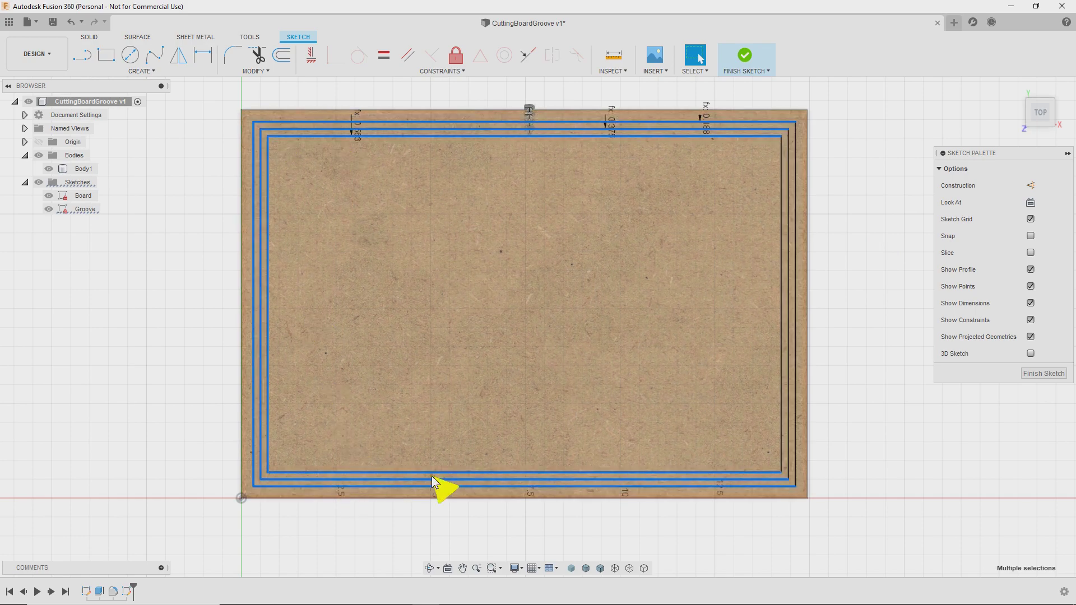
left_click(788, 432, "shift")
left_click(796, 362, "shift")
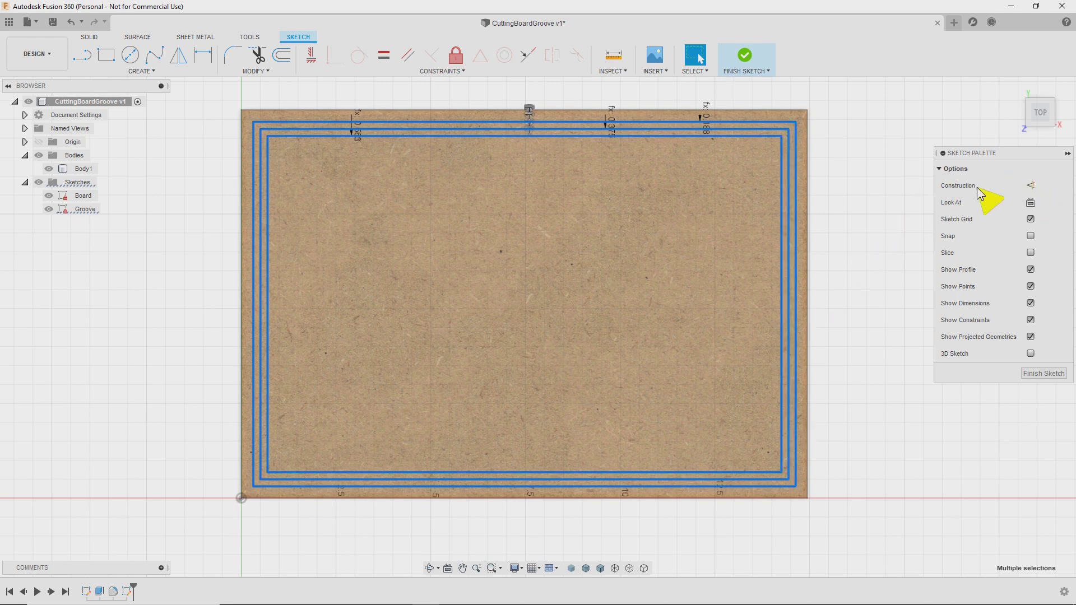
left_click(1031, 186)
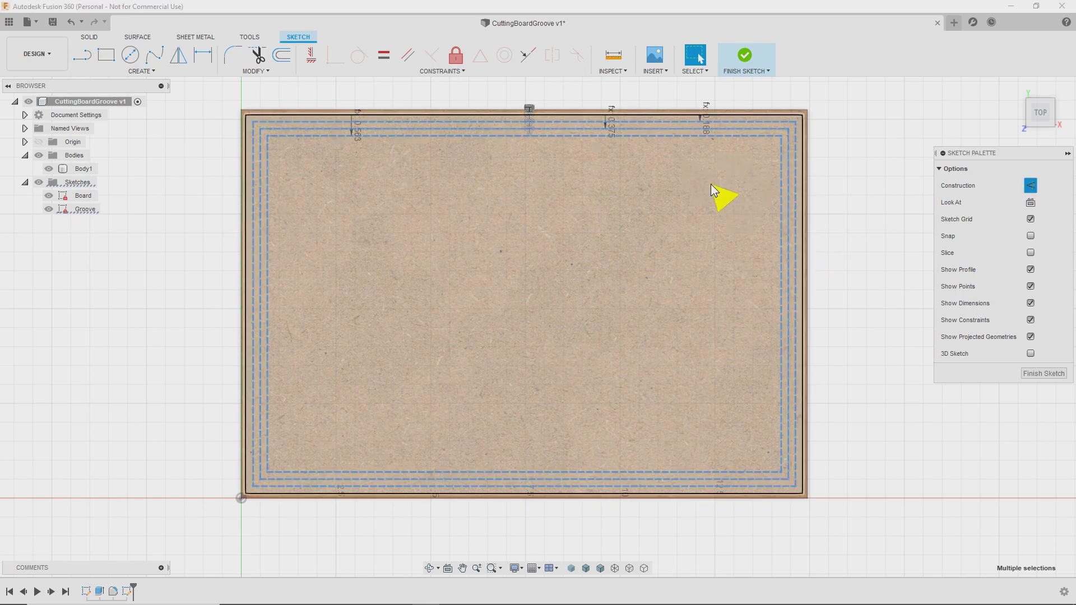
left_click(885, 128)
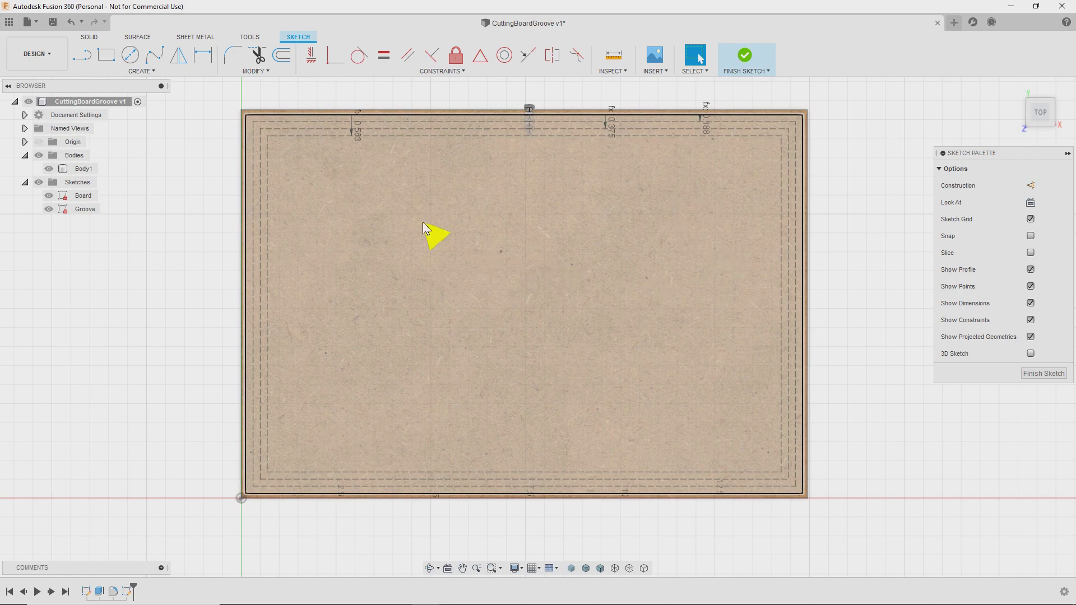
scroll(281, 134, "up", 5)
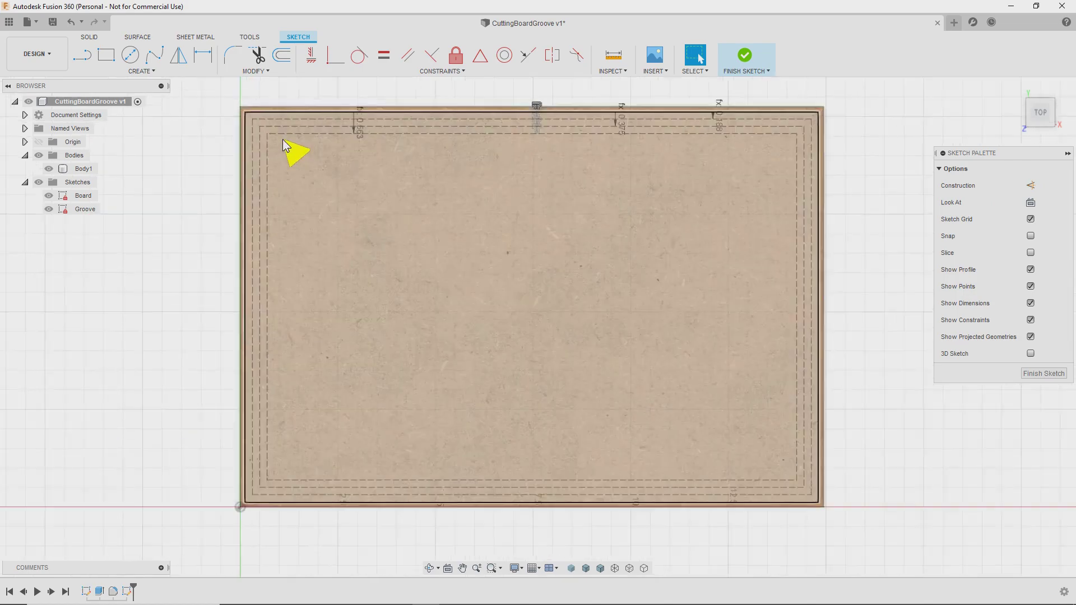
Draw a vertical construction line about 0.375 in long from the innermost rectangle's upper-left corner up to the outermost rectangle.
middle_click_drag(277, 147, 239, 259)
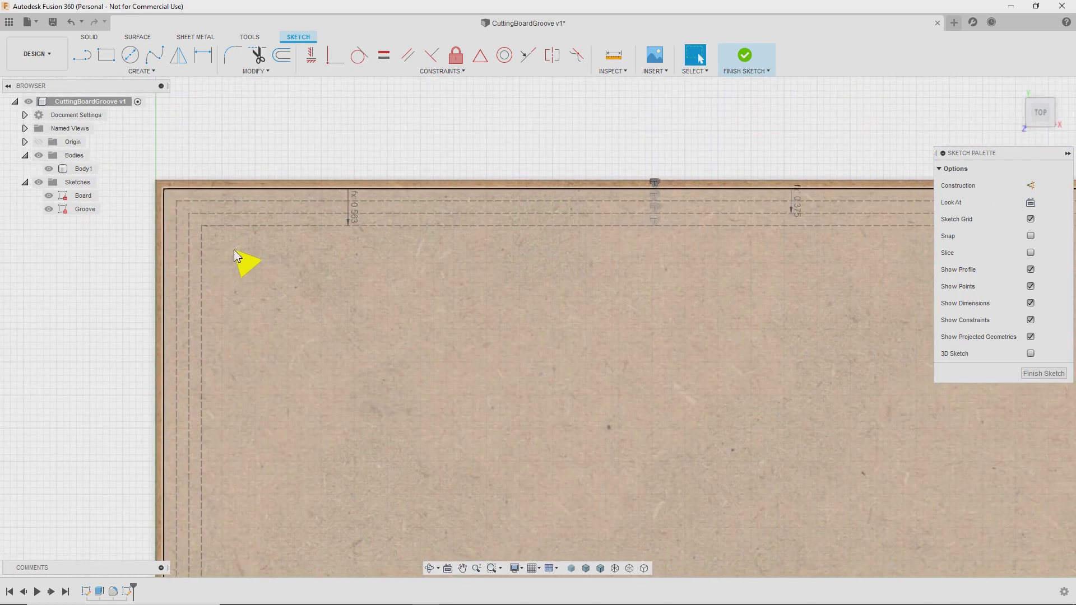
left_click(82, 56)
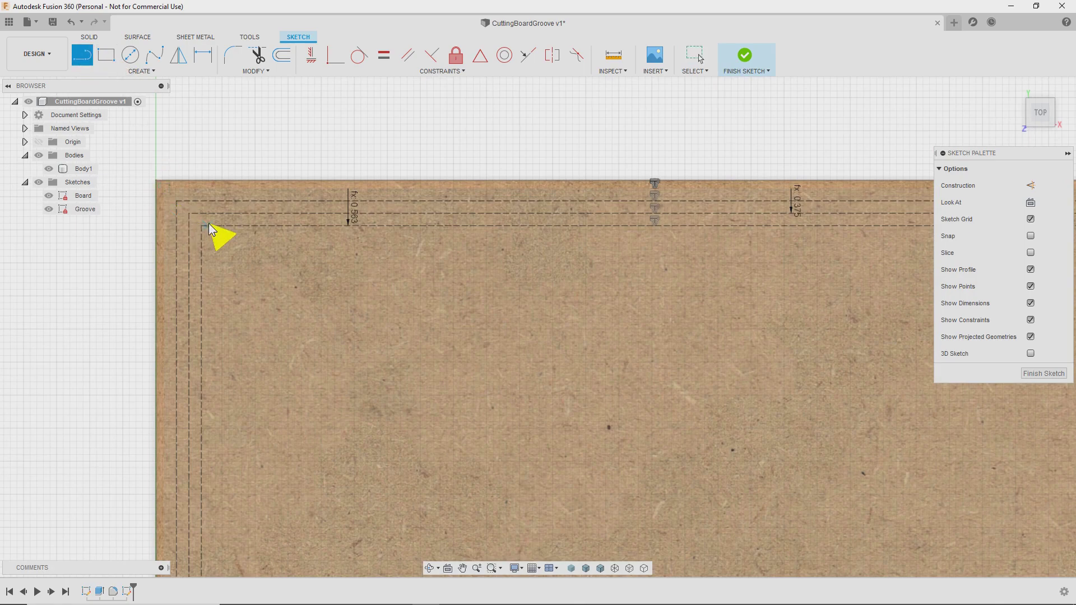
left_click(200, 227)
left_click(200, 204)
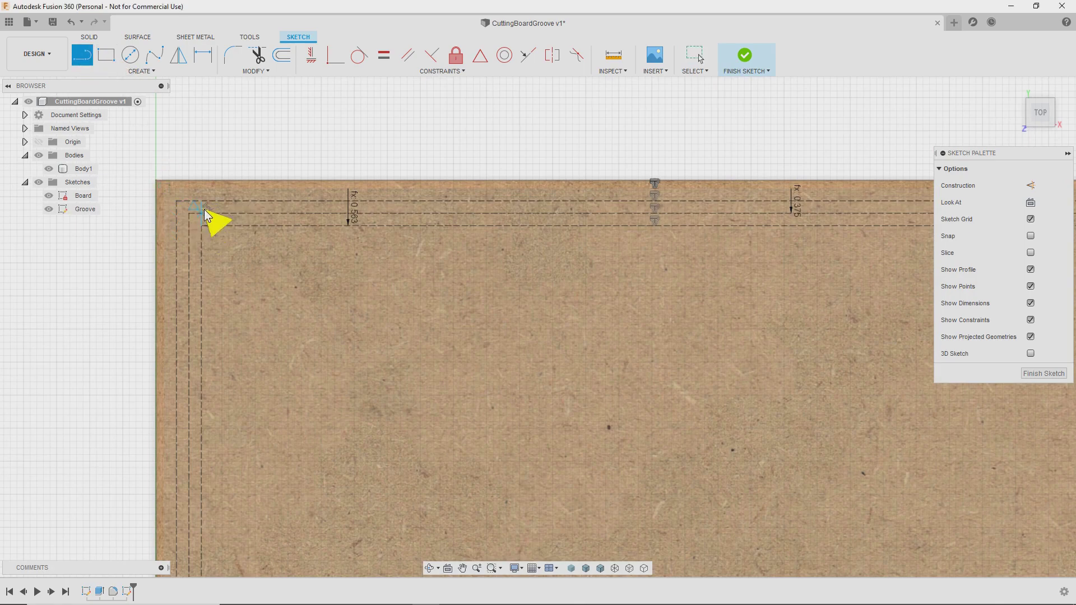
left_click(1030, 186)
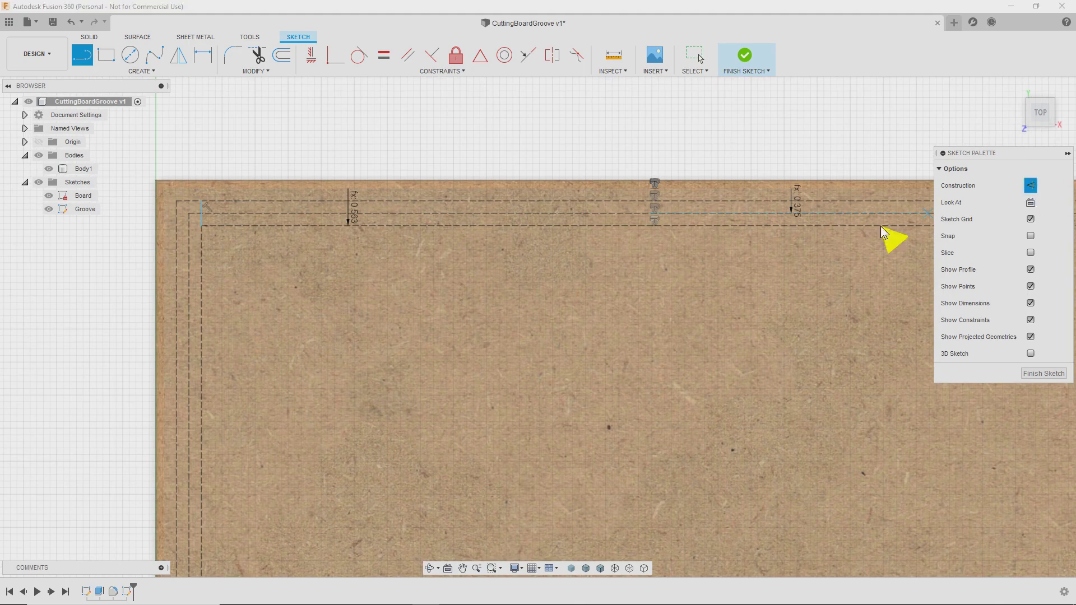
key("Escape")
left_click(201, 207)
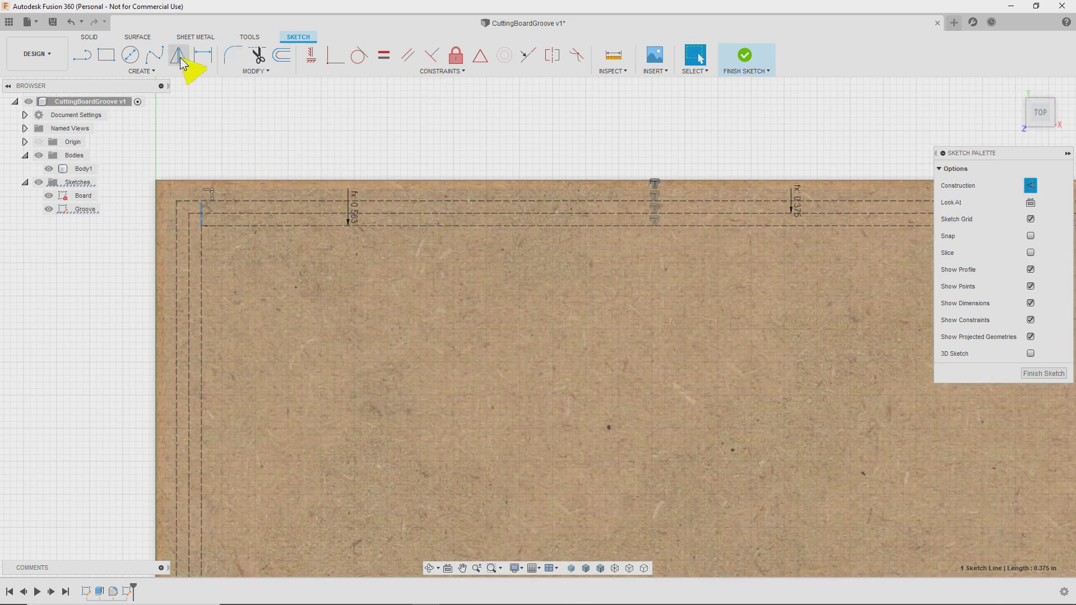
Add the remaining short construction lines from the innermost to the outermost rectangle at the upper-left, upper-right and lower-left corners.
key("l")
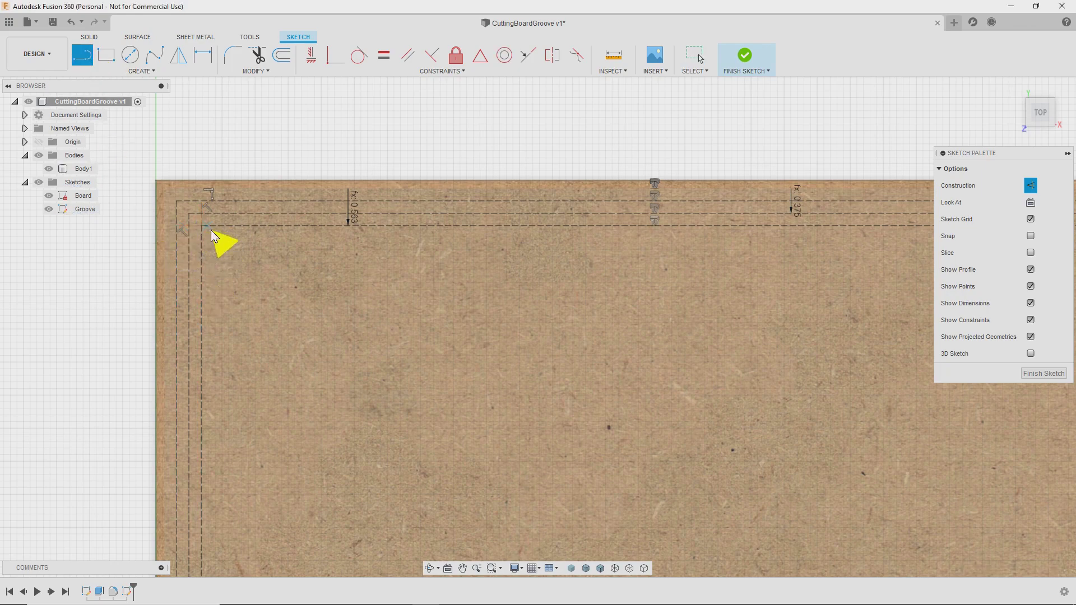
middle_click_drag(728, 237, 348, 259)
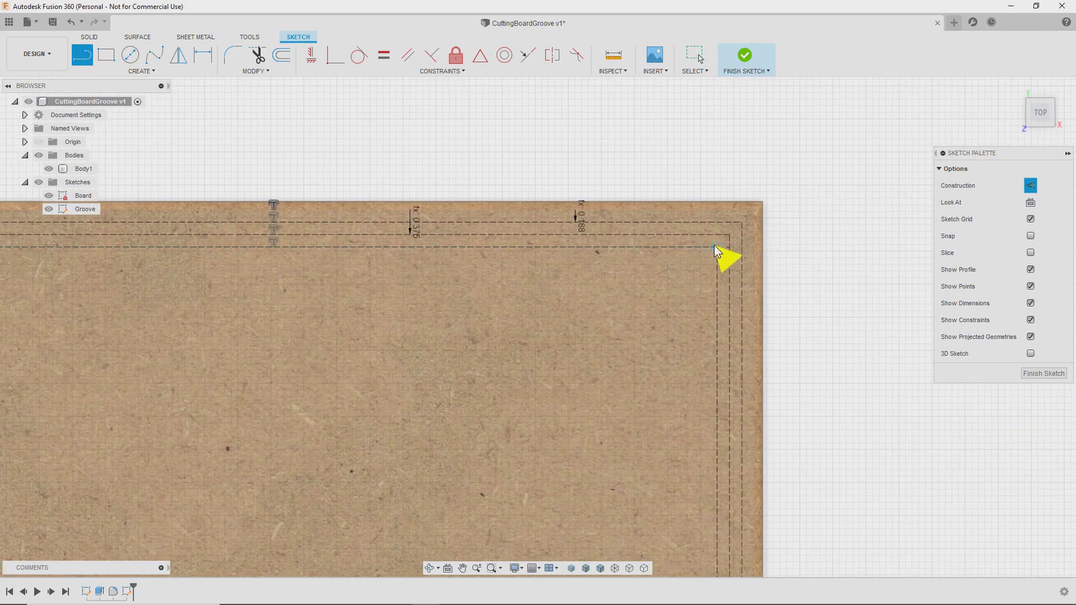
left_click(729, 234)
key("Escape")
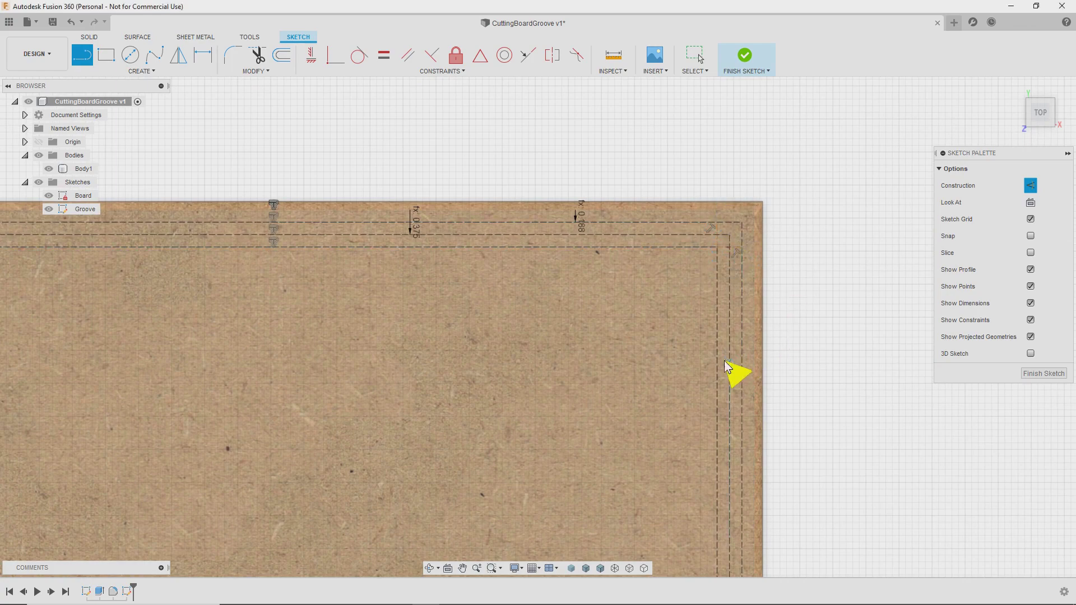
middle_click_drag(577, 358, 975, 322)
middle_click_drag(401, 362, 414, 137)
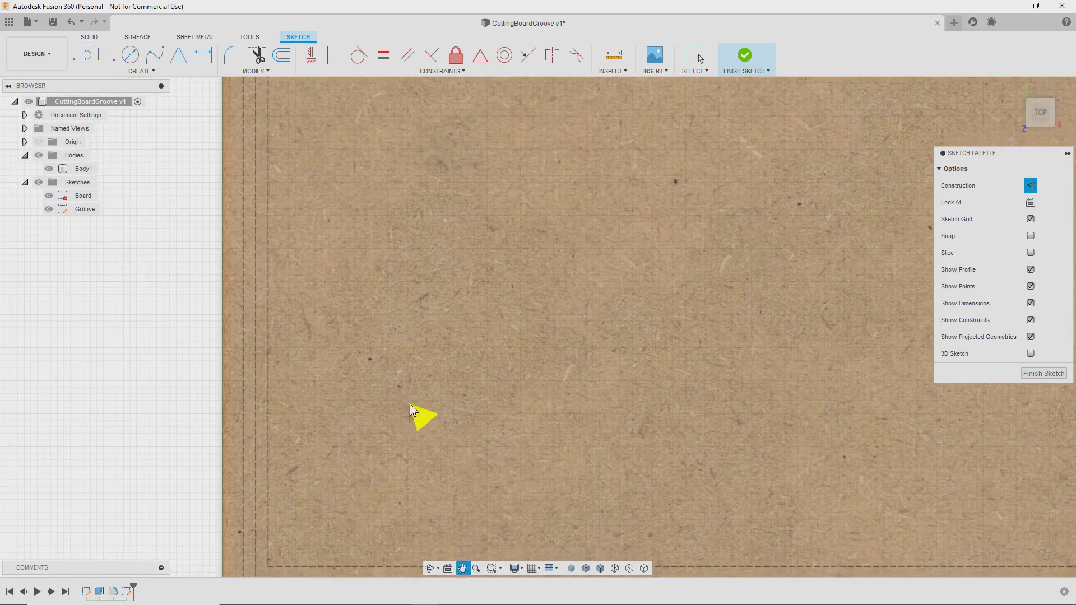
mouse_move(409, 404)
middle_mouse_down()
mouse_move(398, 135)
mouse_move(363, 240)
middle_mouse_up()
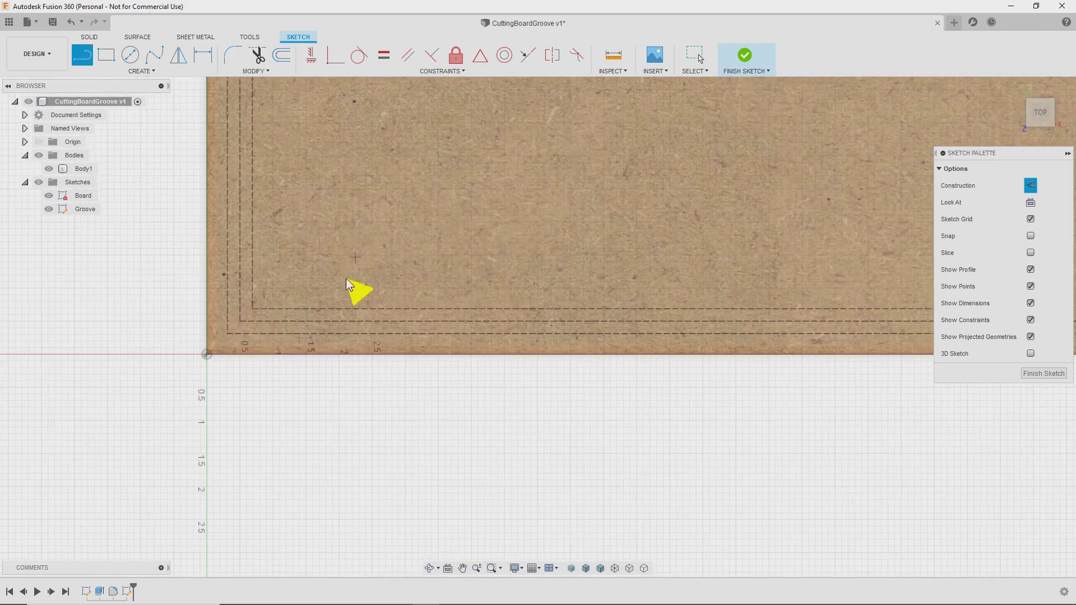
left_click(251, 312)
scroll(467, 234, "down", 5)
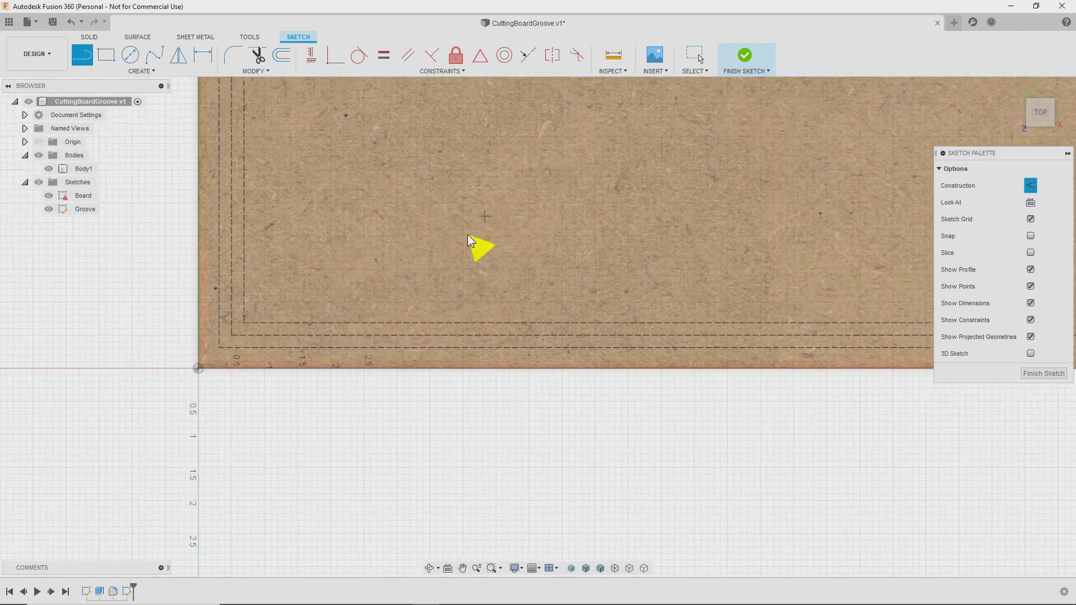
Draw two construction diagonals between opposite corners of the outermost offset rectangle to locate the board's center.
scroll(563, 263, "down", 2)
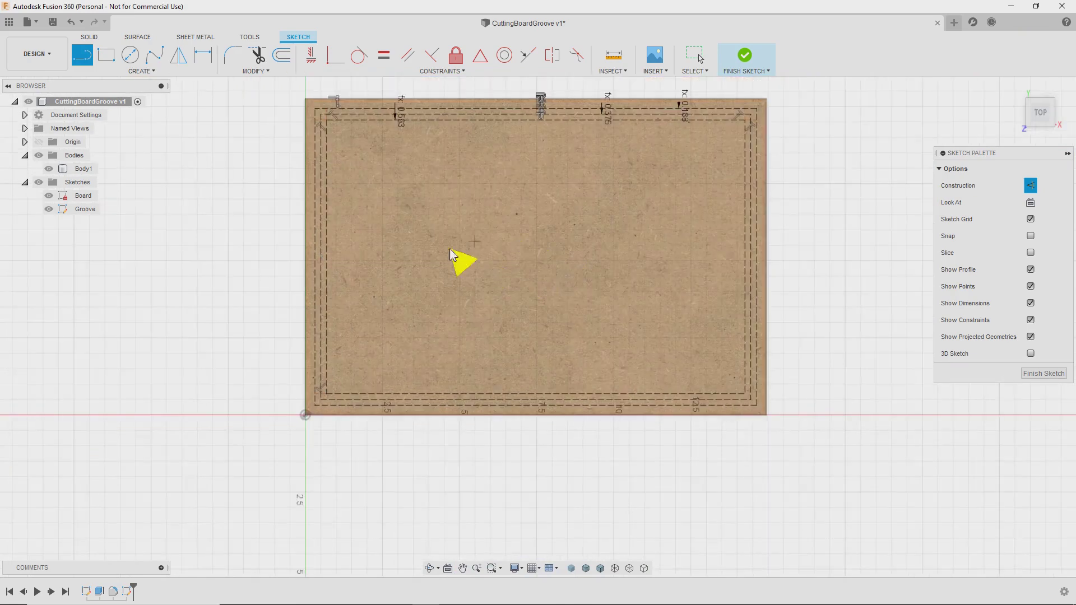
scroll(440, 256, "down", 2)
scroll(435, 262, "up", 5)
middle_click_drag(545, 231, 490, 287)
middle_click_drag(405, 305, 385, 274)
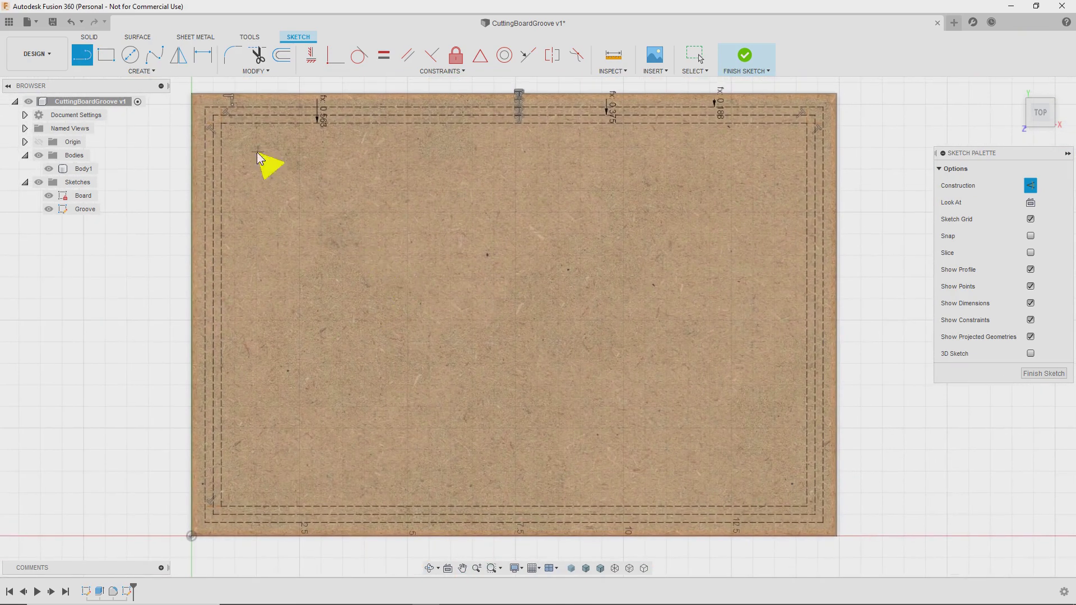
left_click(208, 116)
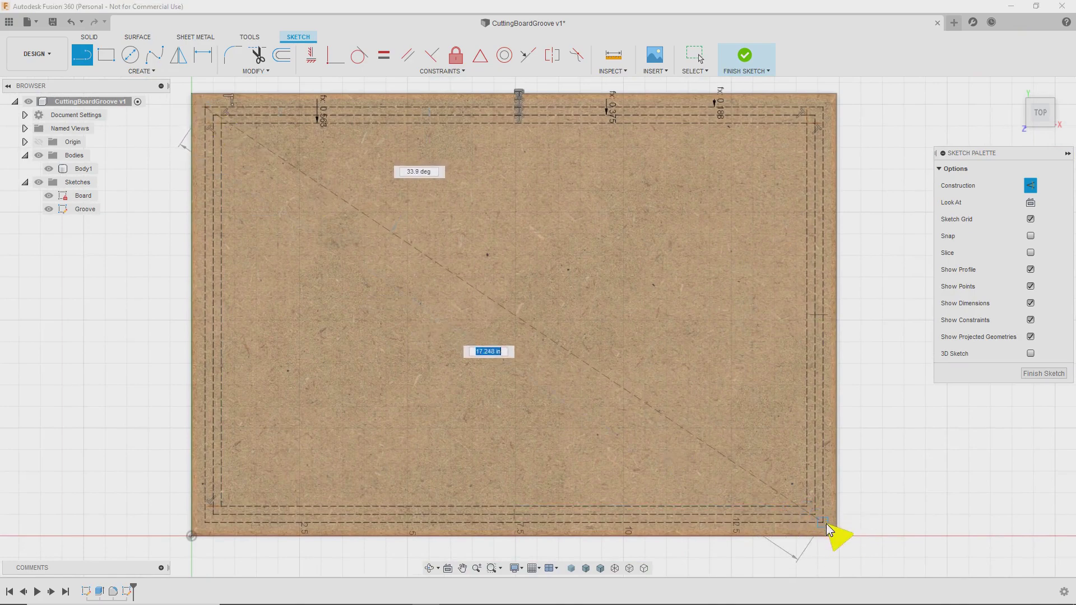
left_click(807, 503)
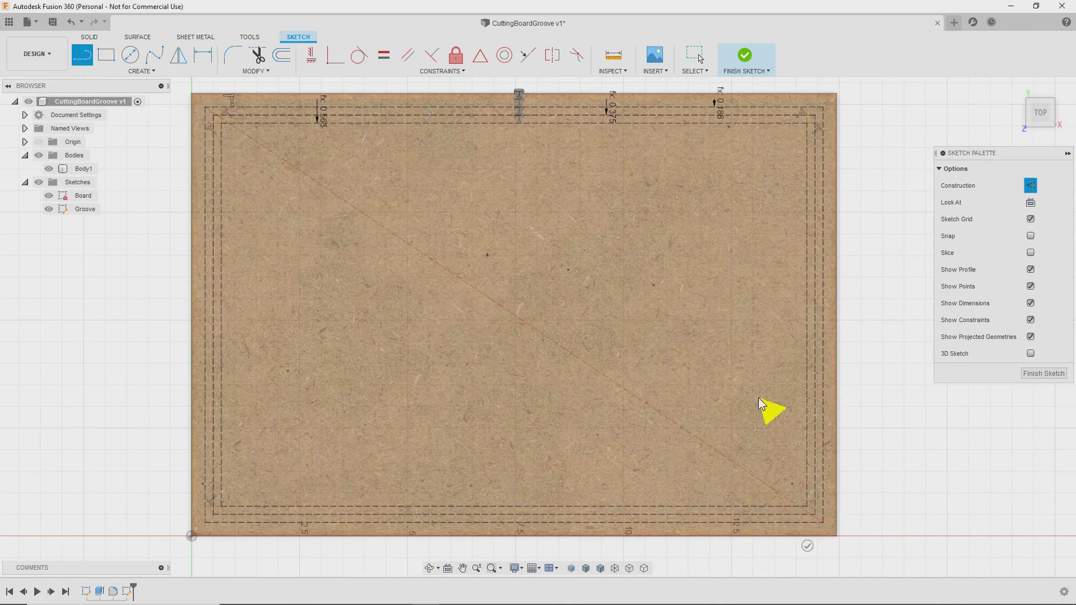
left_click(205, 523)
left_click(810, 113)
From the diagonals' intersection, draw a horizontal construction line about 2.2 in long to the right and a vertical one upward.
left_click(513, 314)
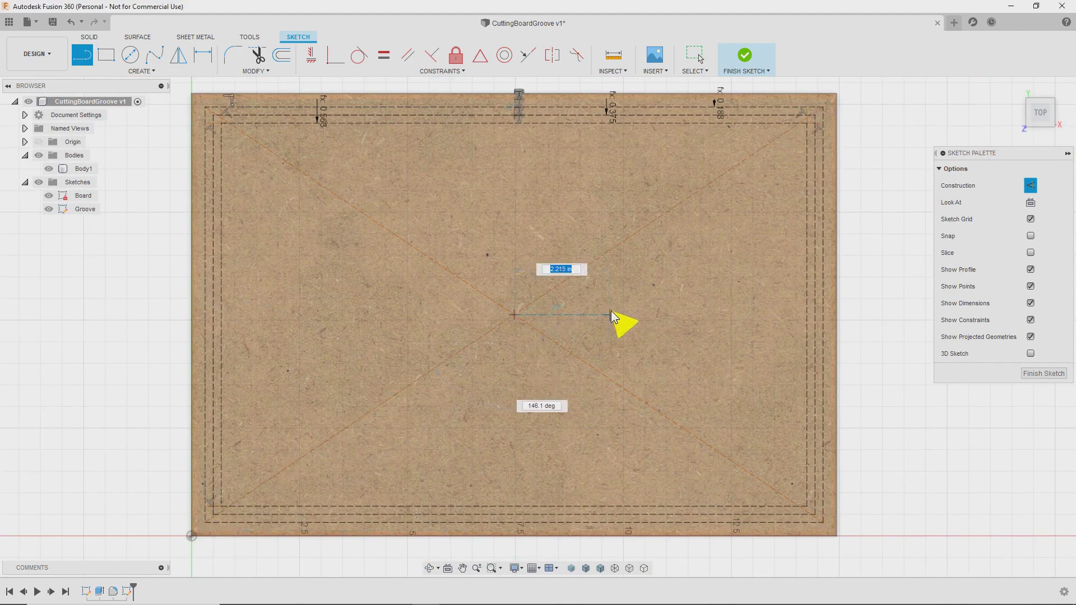
key("Escape")
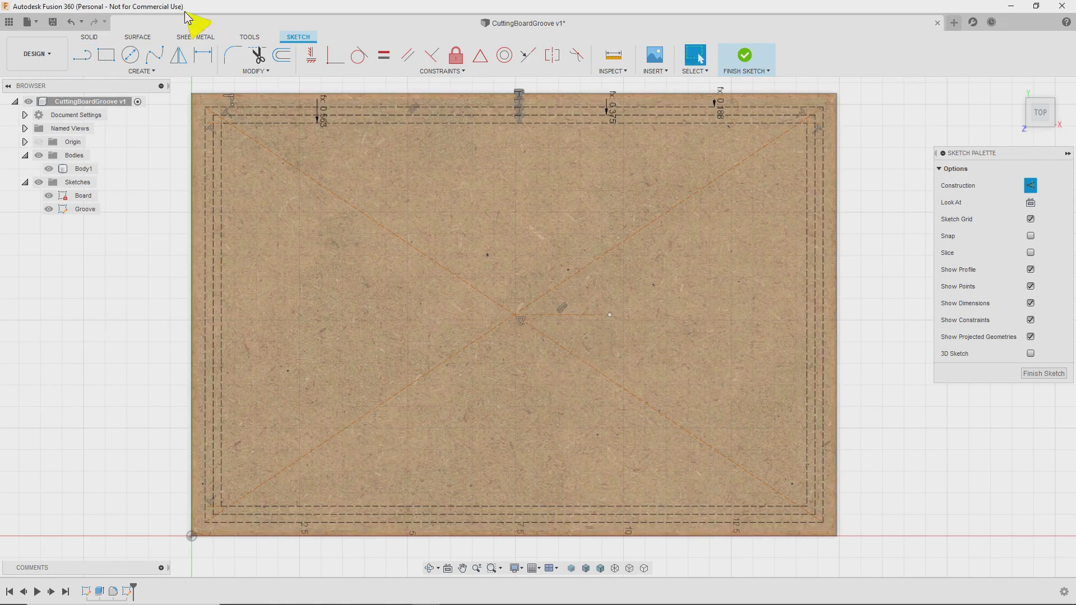
left_click(89, 61)
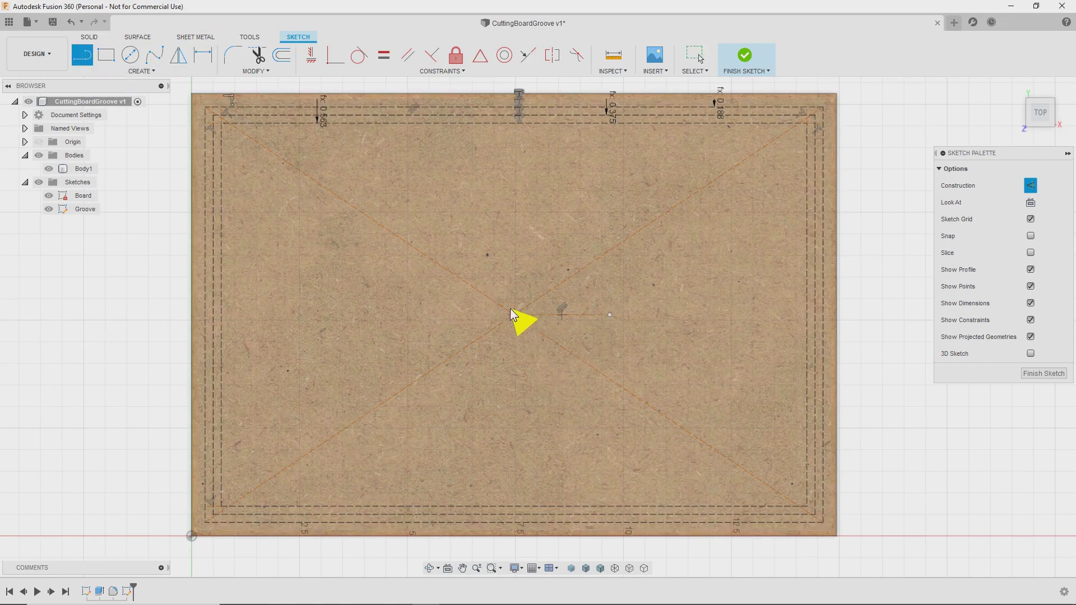
left_click(513, 315)
left_click(514, 209)
key("Escape")
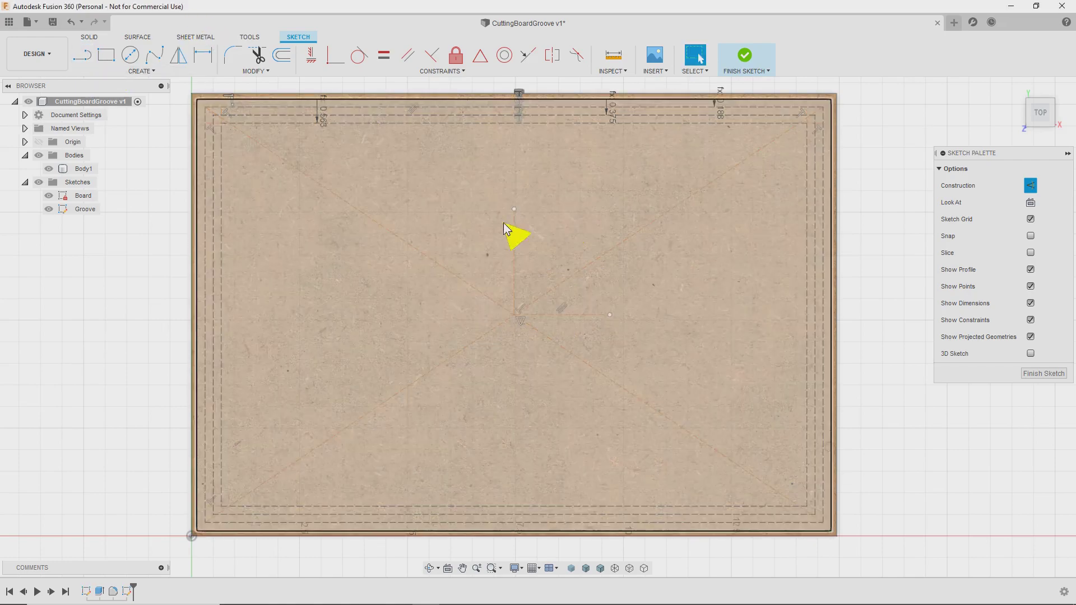
Delete both corner-to-corner diagonals, keeping the two short center lines.
left_click(449, 270)
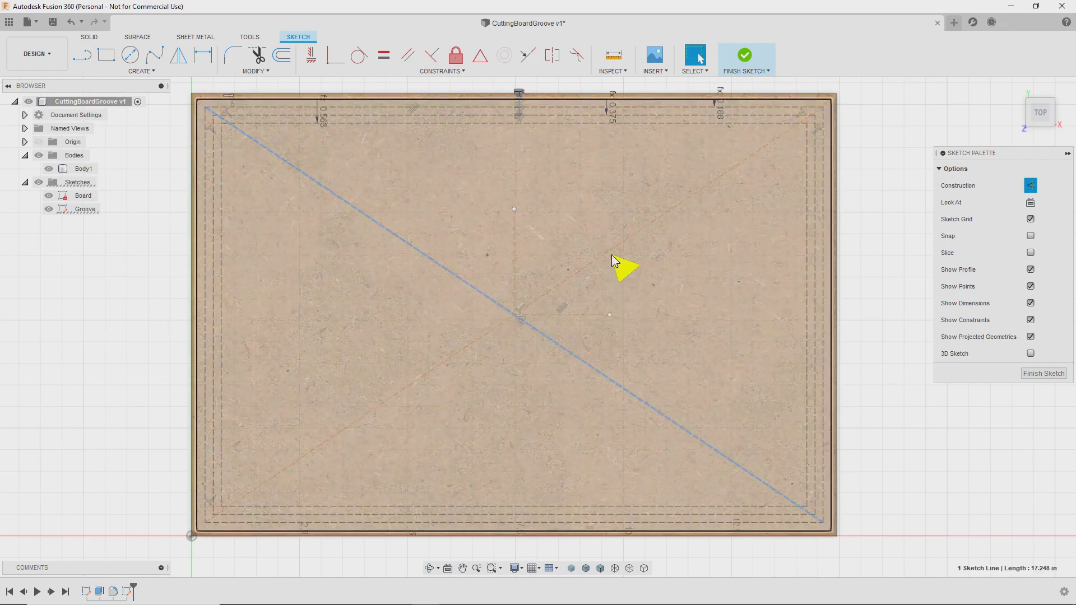
key("Delete")
left_click(615, 253)
key("Delete")
middle_click_drag(386, 256, 471, 269)
scroll(471, 269, "down", 2)
left_click(537, 259)
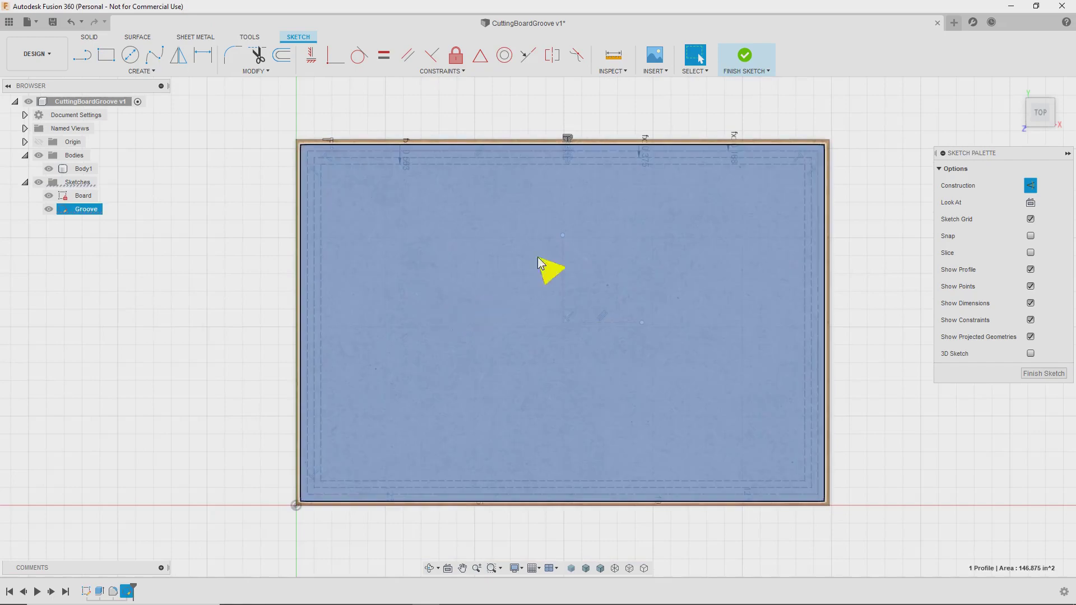
left_click(225, 252)
Collapse the sketch options palette to uncover the full width of the board.
scroll(471, 285, "up", 3)
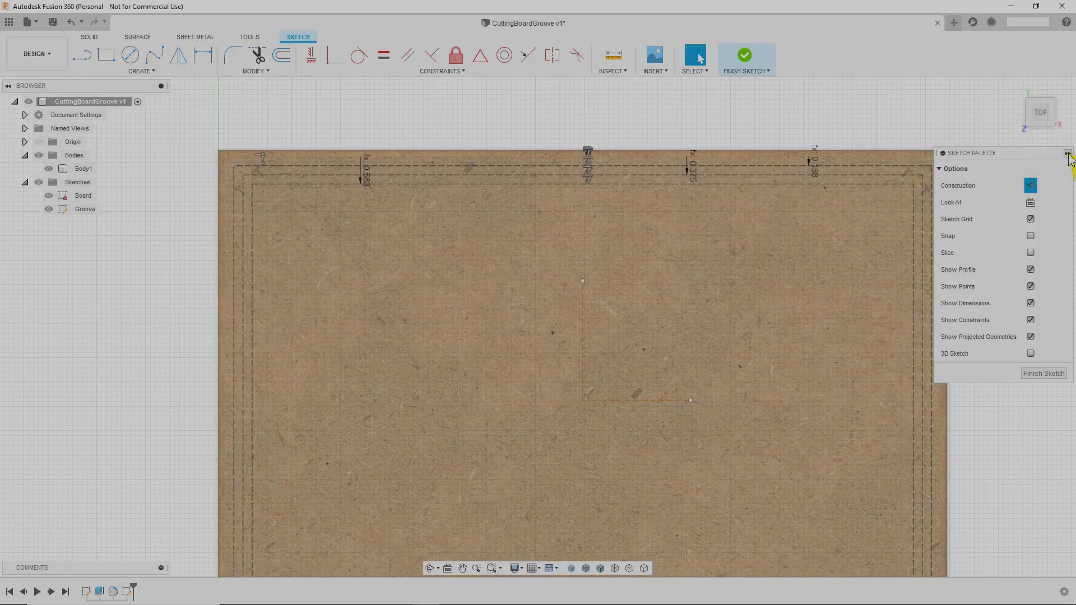
left_click(1067, 154)
middle_click_drag(465, 120, 513, 122)
scroll(512, 123, "down", 2)
scroll(443, 130, "up", 1)
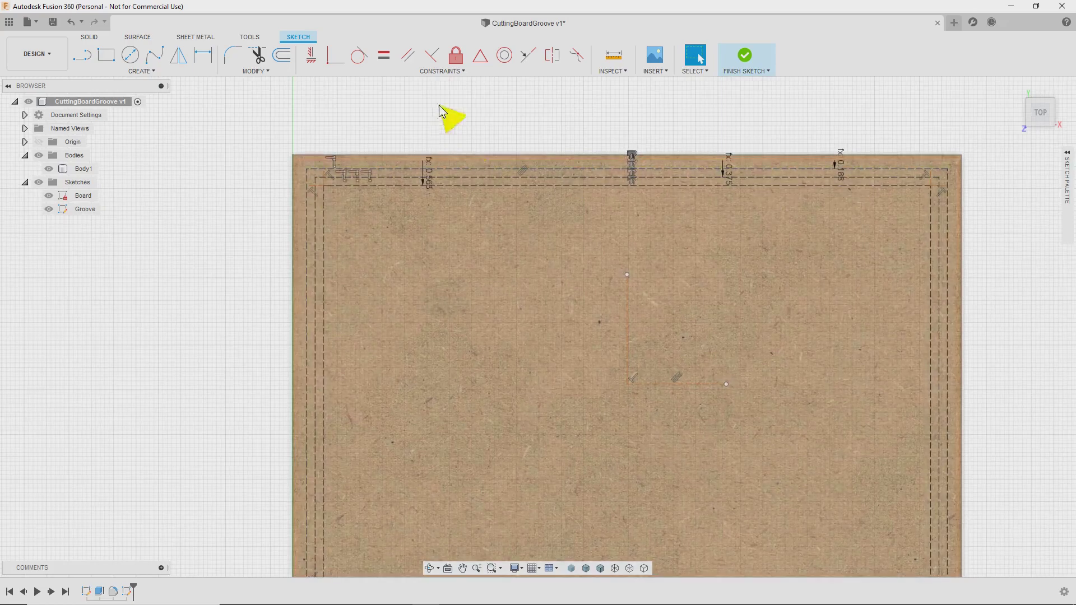
Measure the horizontal distance between the short vertical construction lines at the upper-left and upper-right corners.
left_click(614, 56)
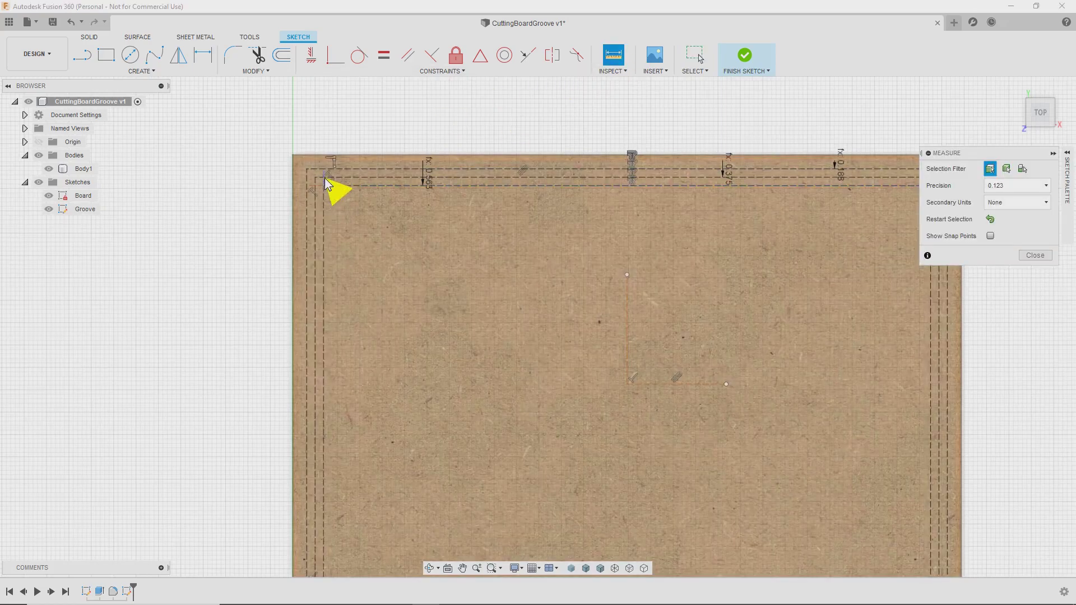
scroll(327, 186, "down", 3)
scroll(325, 184, "up", 6)
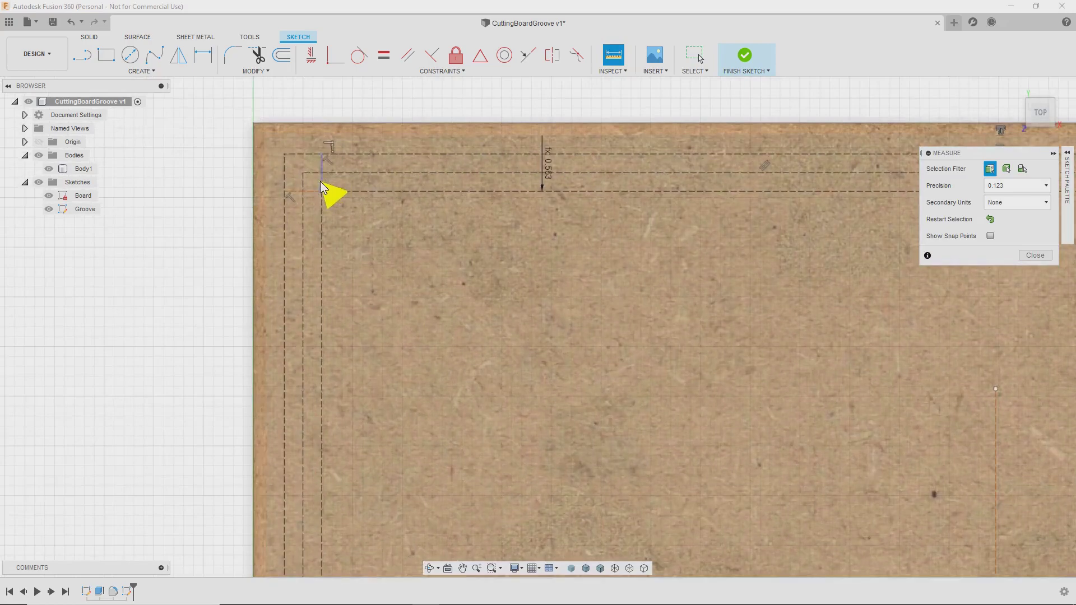
left_click(321, 181)
middle_click_drag(715, 242, 320, 286)
middle_click_drag(750, 280, 276, 301)
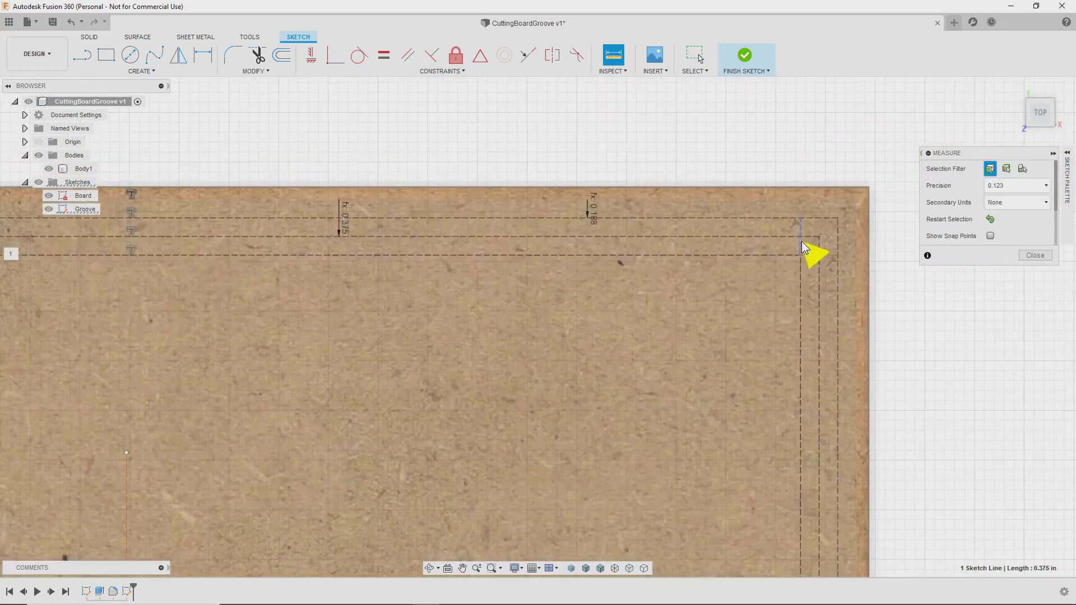
left_click(801, 247)
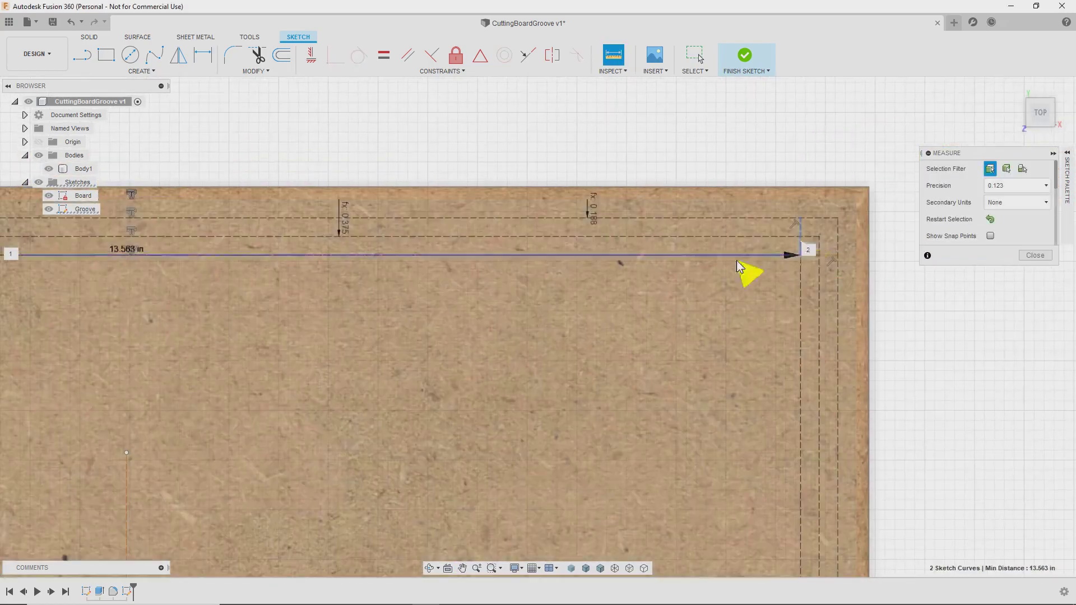
mouse_move(360, 351)
middle_mouse_down()
mouse_move(539, 326)
mouse_move(654, 325)
mouse_move(678, 352)
middle_mouse_up()
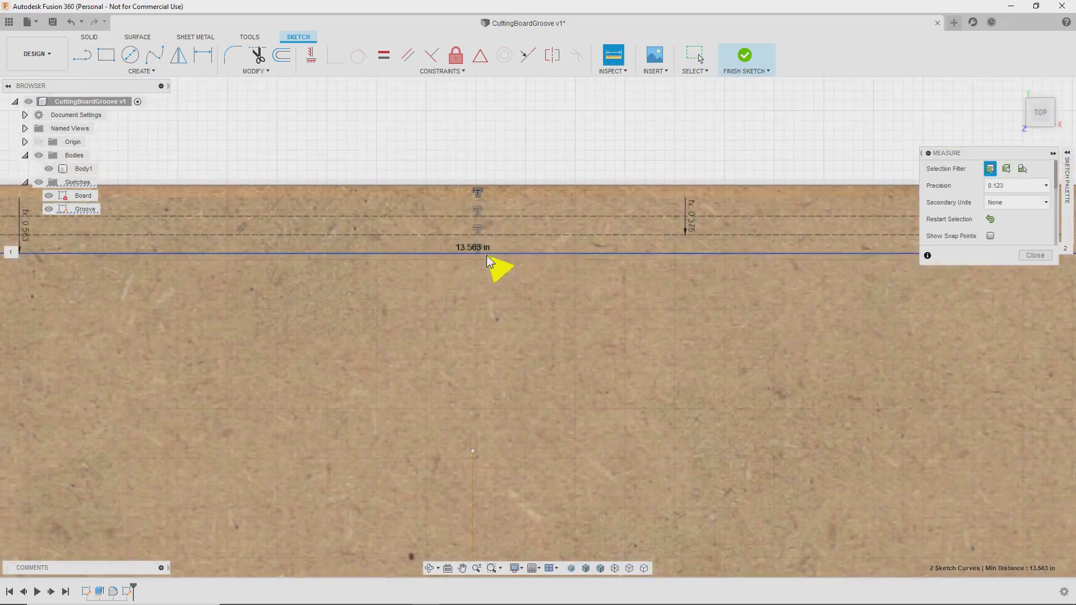
scroll(462, 300, "down", 5)
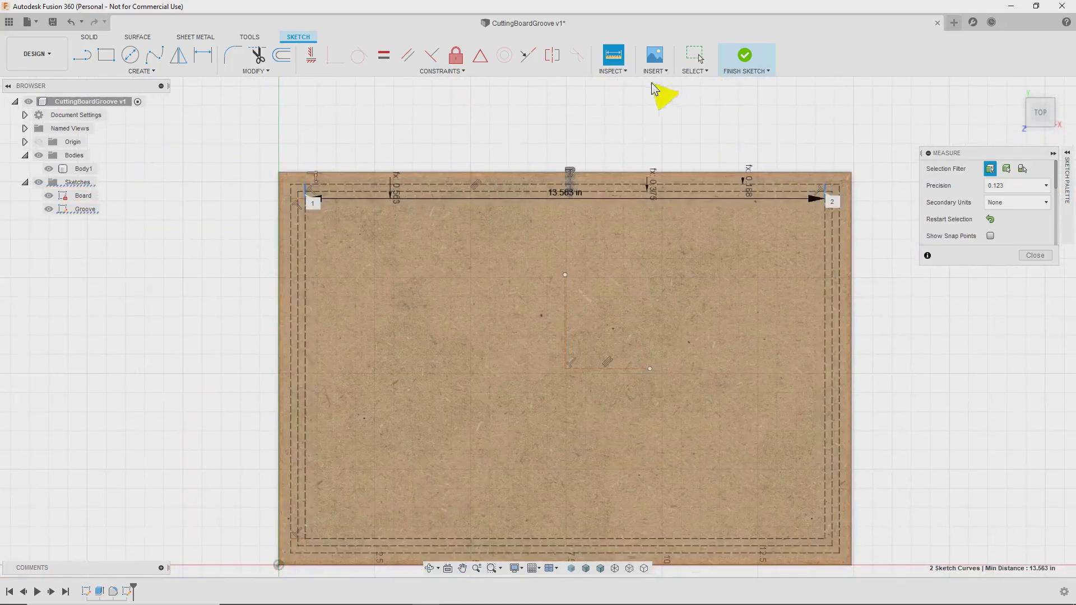
Measure the vertical distance between the short horizontal construction lines at the upper-left and lower-left corners.
left_click(614, 56)
scroll(291, 206, "up", 3)
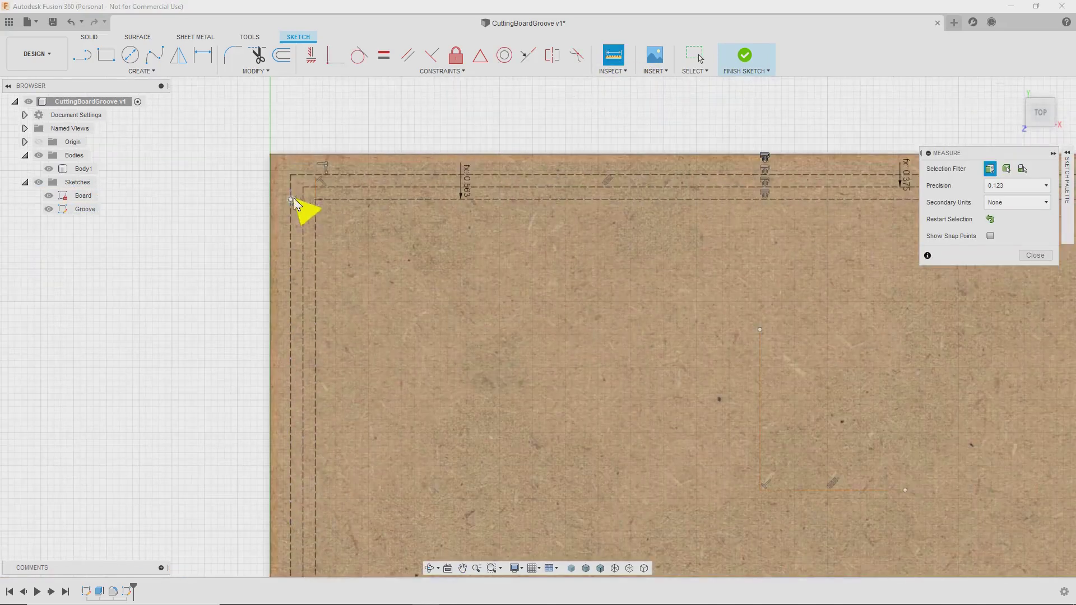
left_click(309, 199)
mouse_move(424, 415)
middle_mouse_down()
mouse_move(413, 230)
mouse_move(439, 135)
middle_mouse_up()
left_click(321, 501)
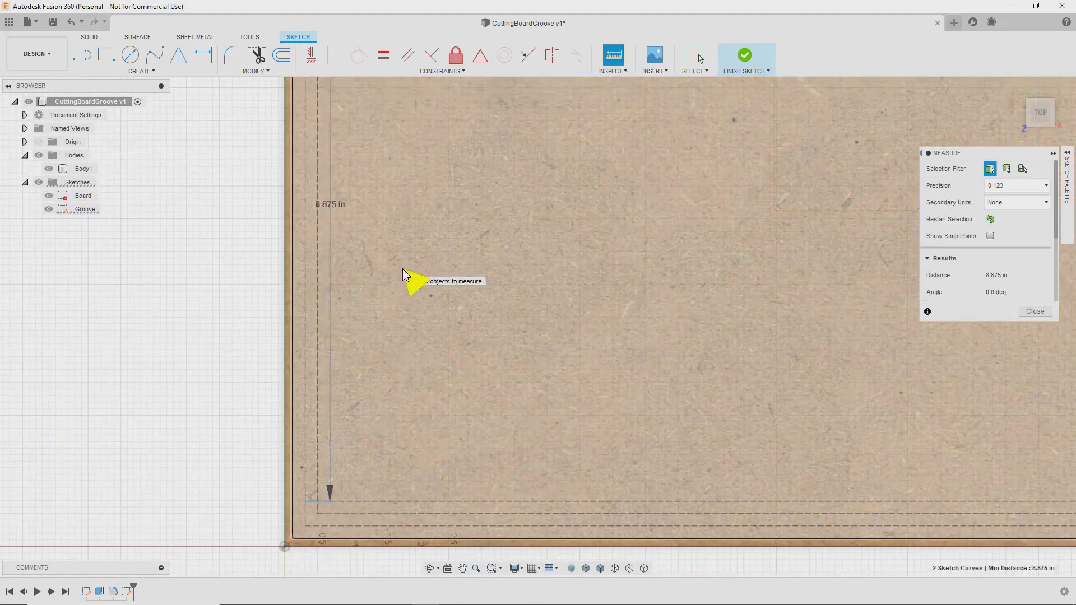
middle_click_drag(526, 200, 468, 287)
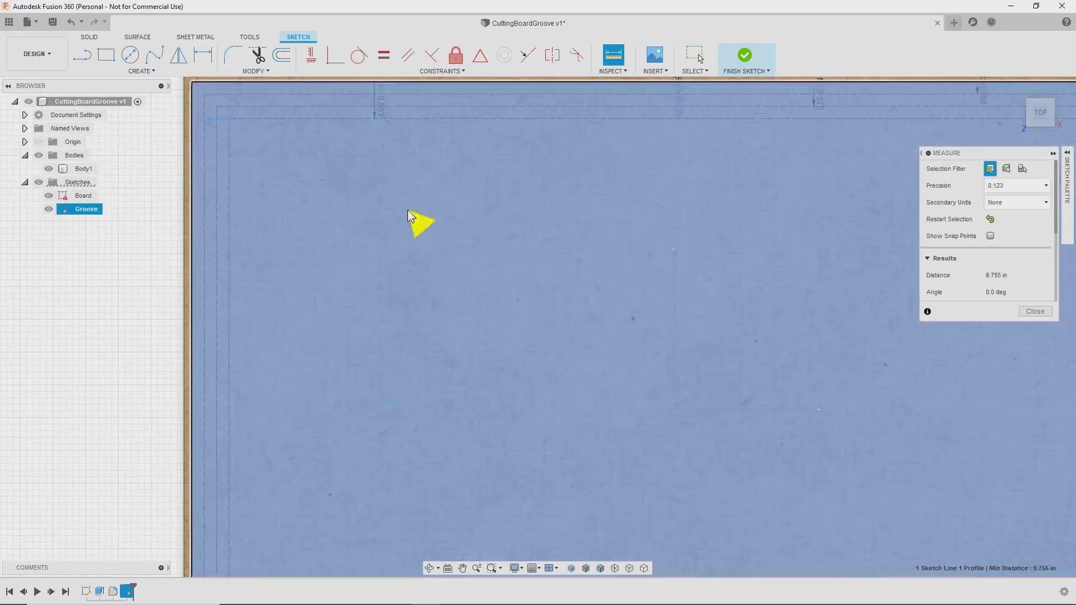
Set up a rectangular pattern of the short vertical line at the groove's upper-left corner, running along the upper edge with a quantity of 10.
left_click(179, 72)
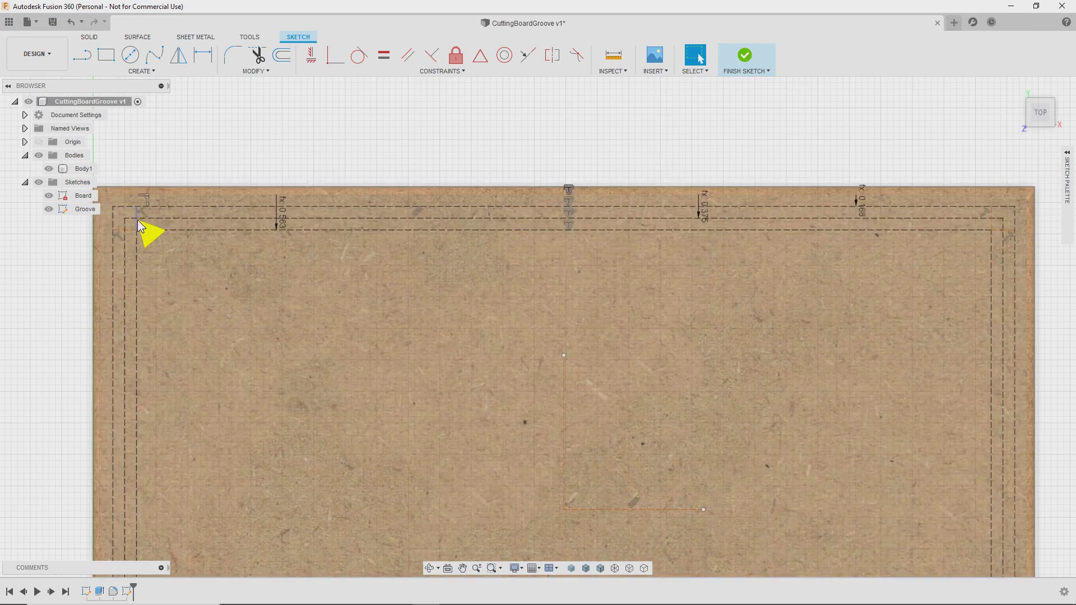
left_click(141, 71)
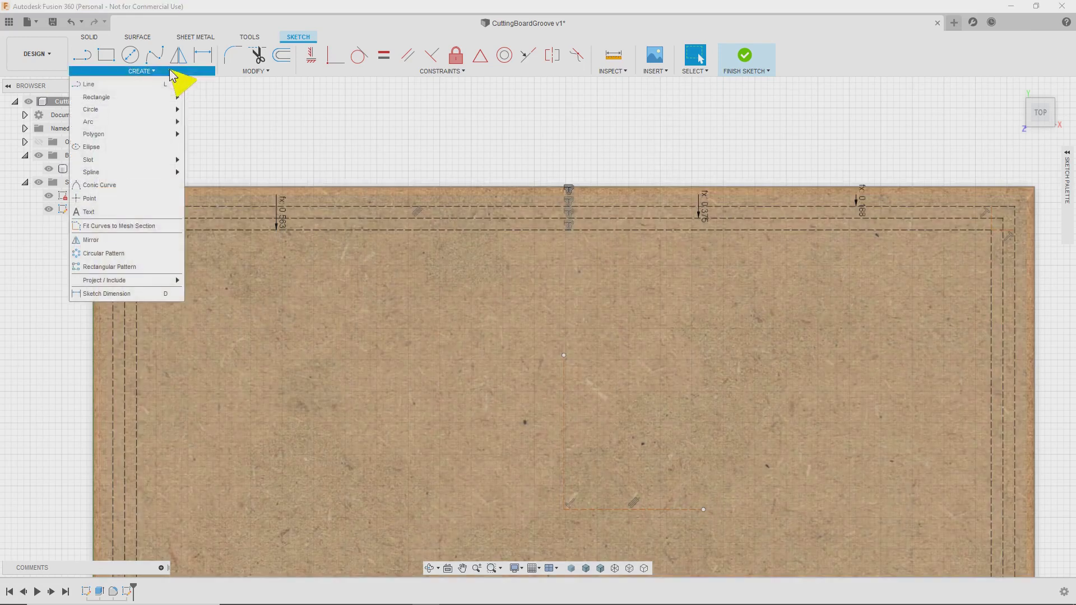
left_click(131, 267)
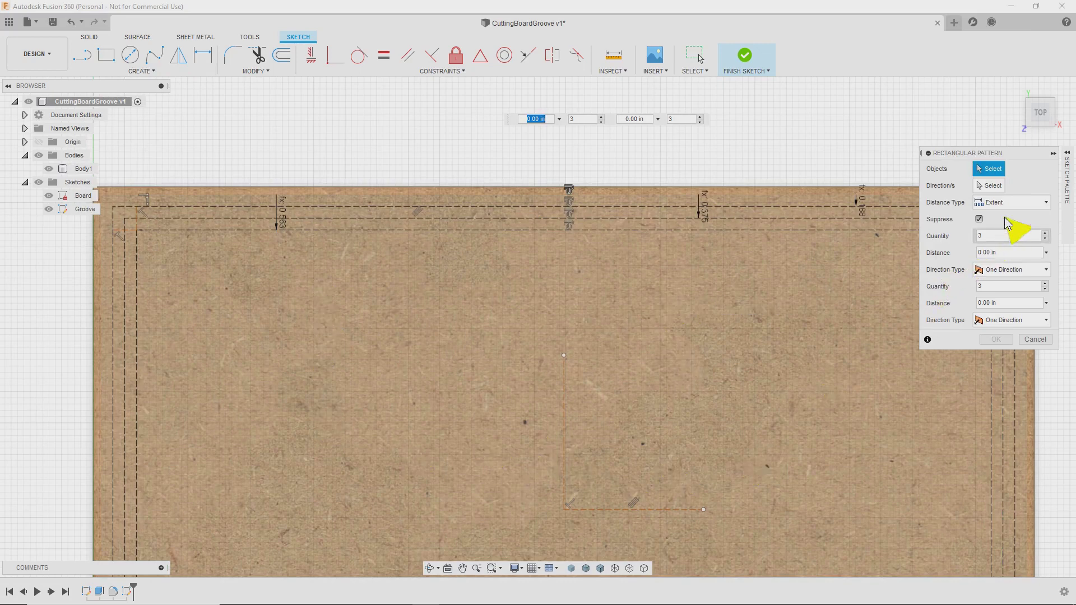
left_click(996, 164)
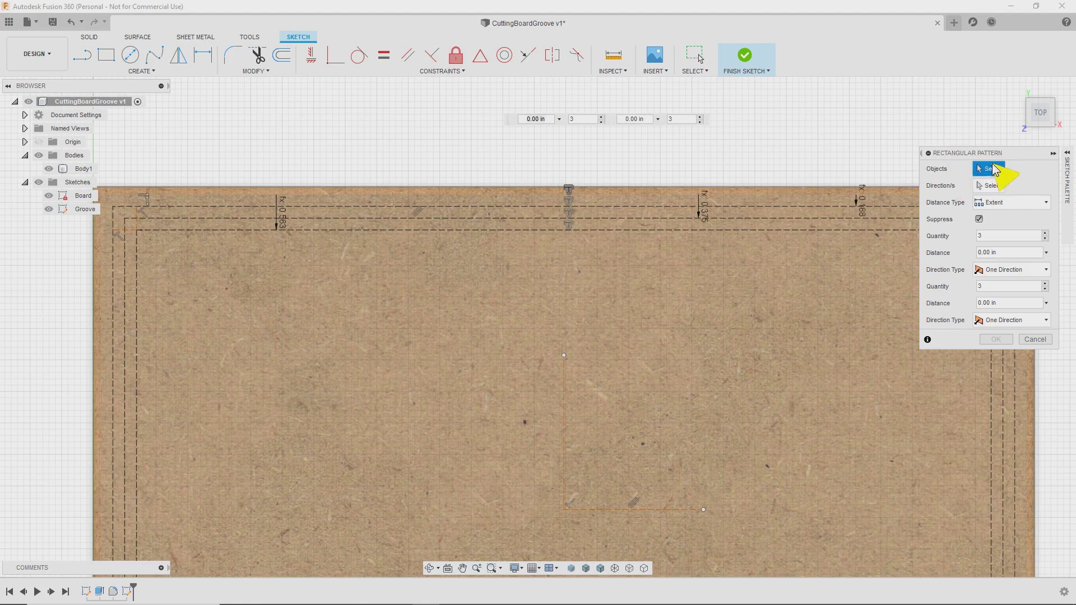
left_click(138, 228)
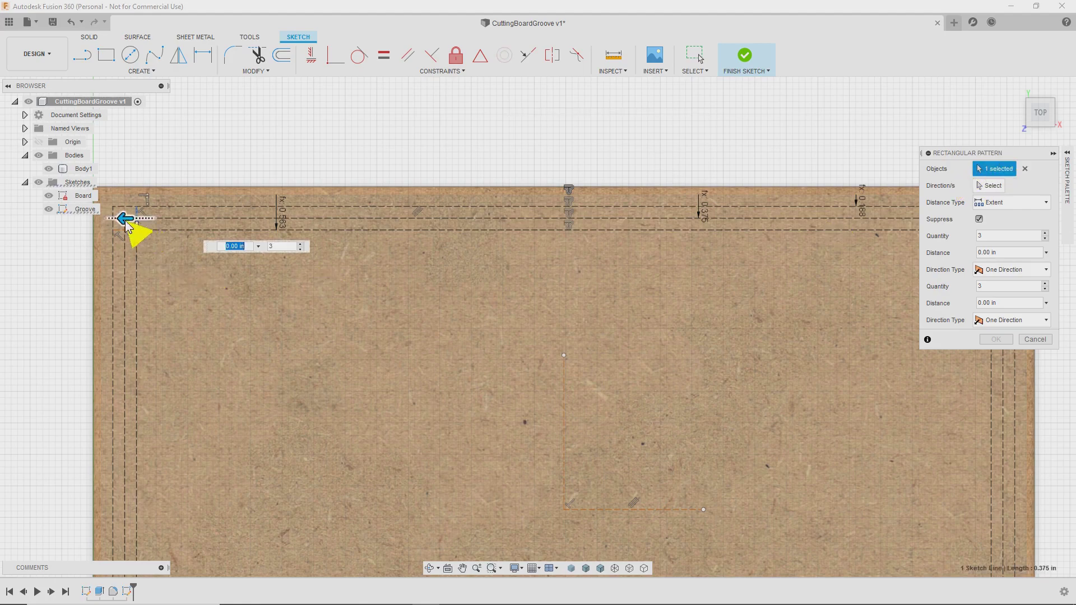
left_click_drag(130, 220, 513, 235)
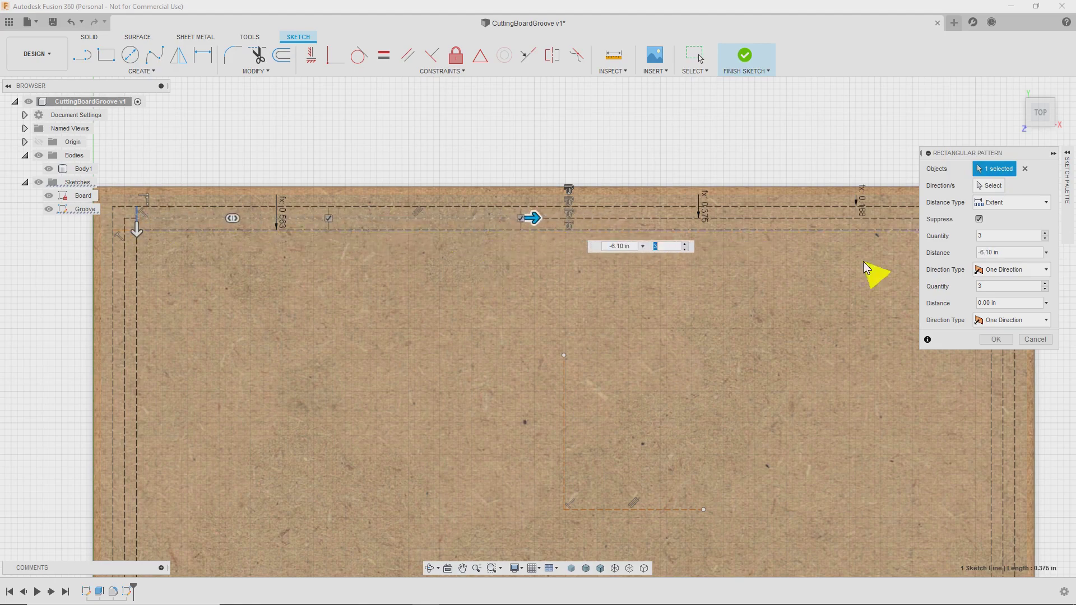
double_click(664, 247)
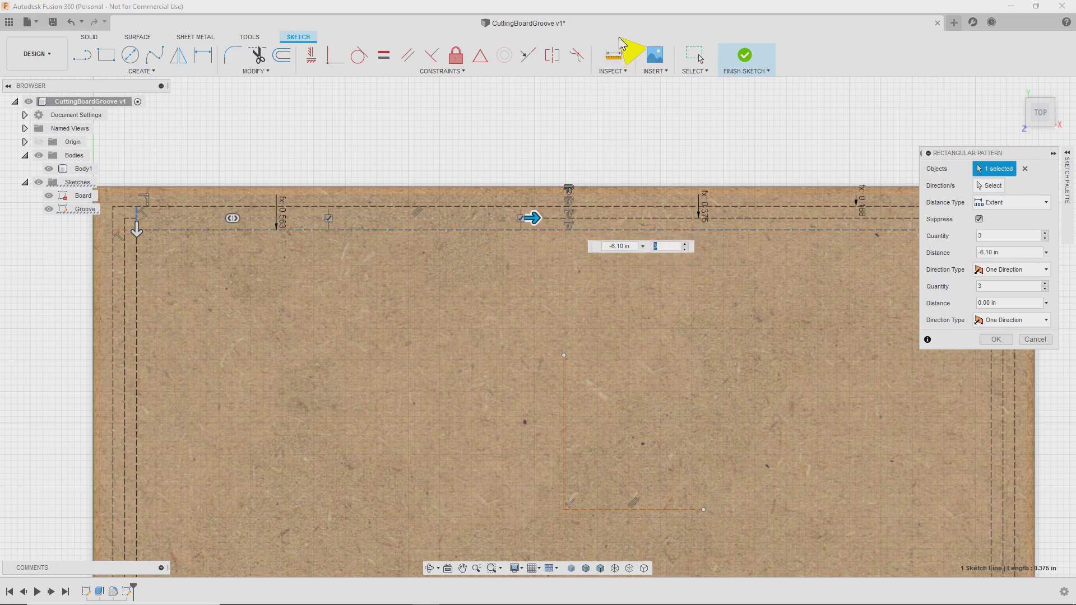
type("10")
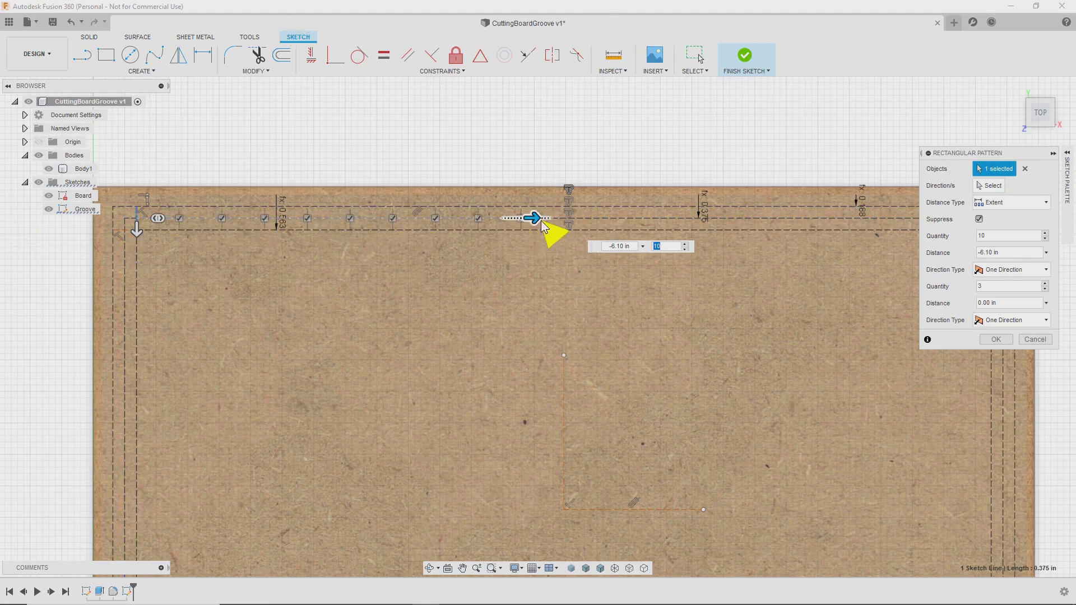
Try a pattern extent of -7.50 in with Suppress off, and switch the distance type to Spacing and back to Extent.
left_click_drag(538, 233, 625, 233)
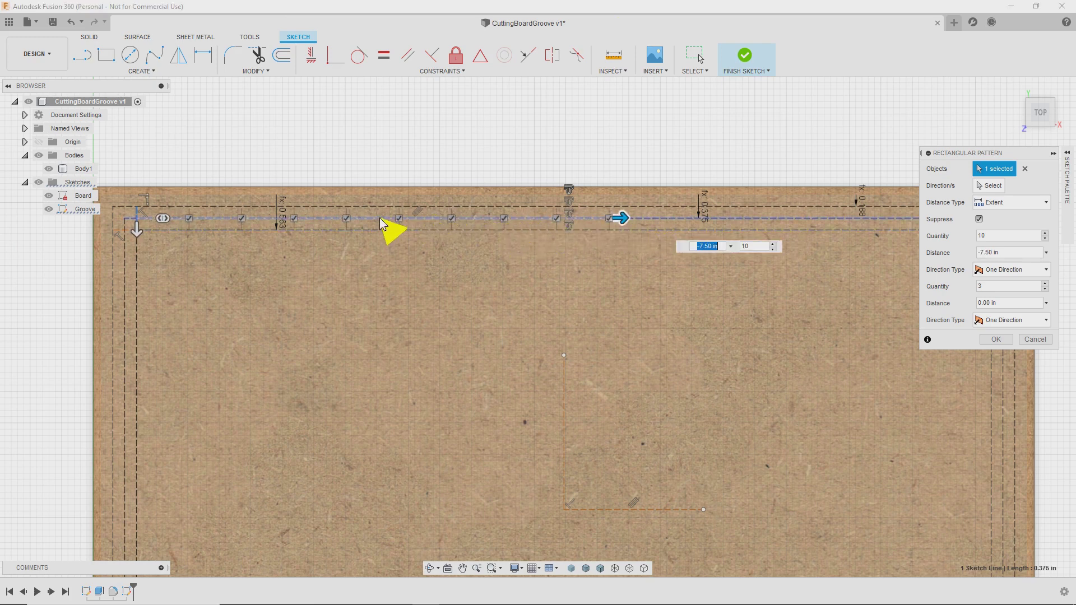
key("Tab")
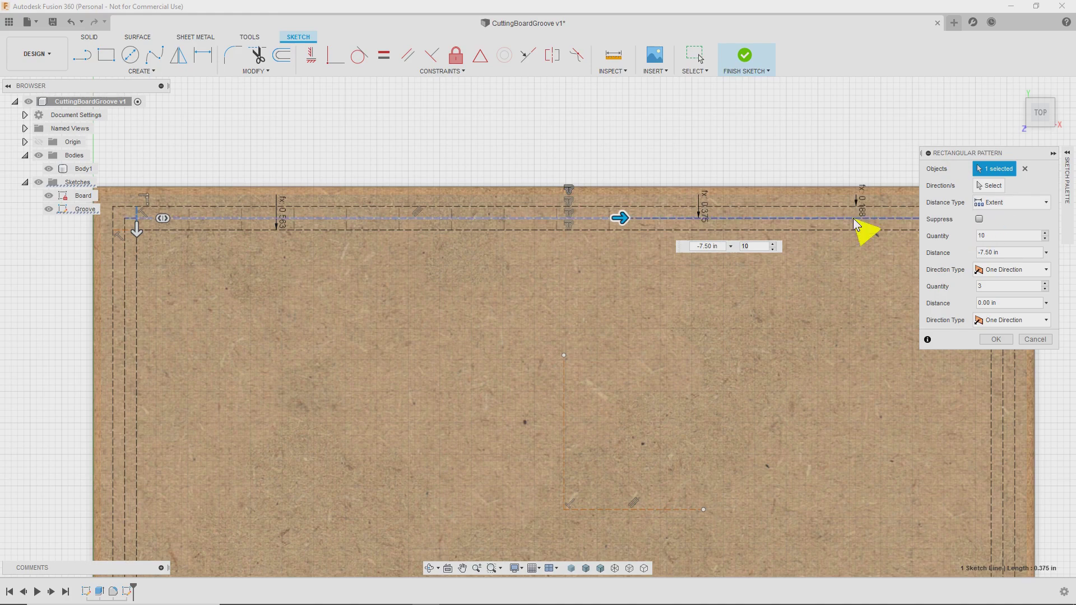
left_click(1014, 205)
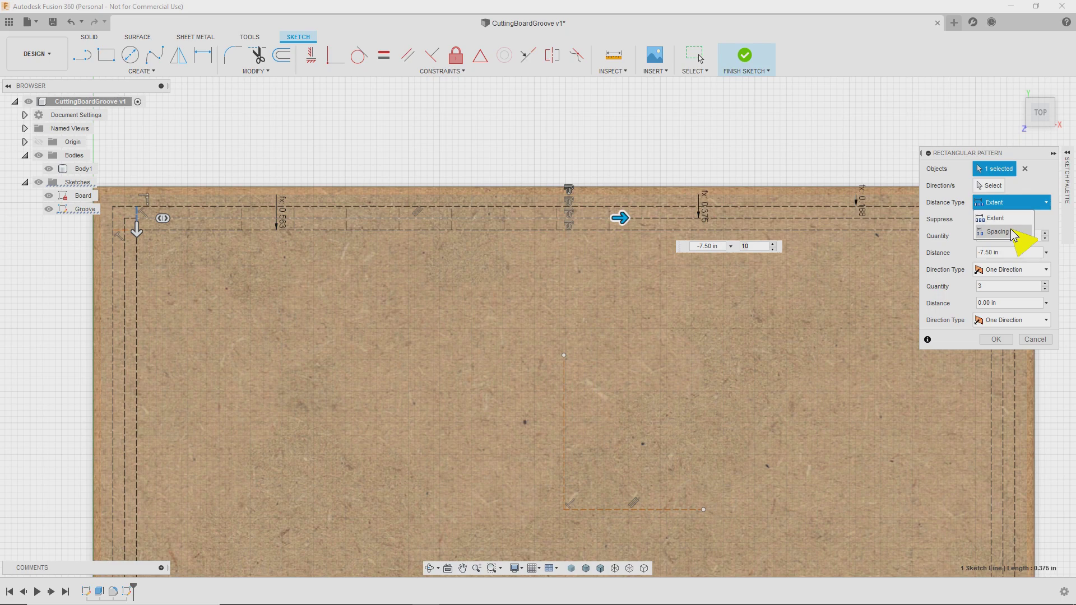
left_click(1003, 232)
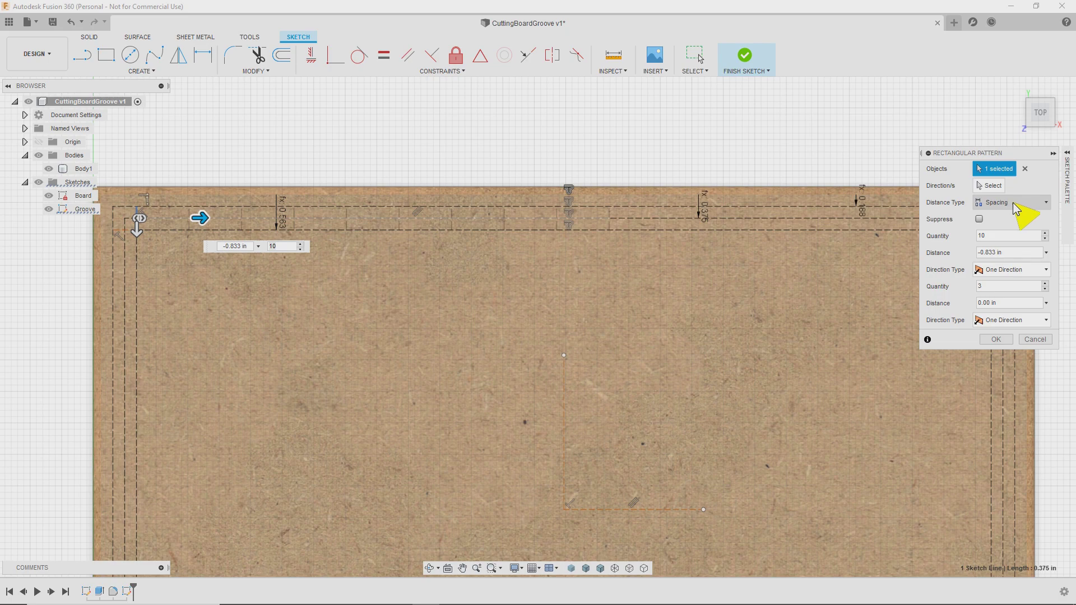
left_click(1015, 208)
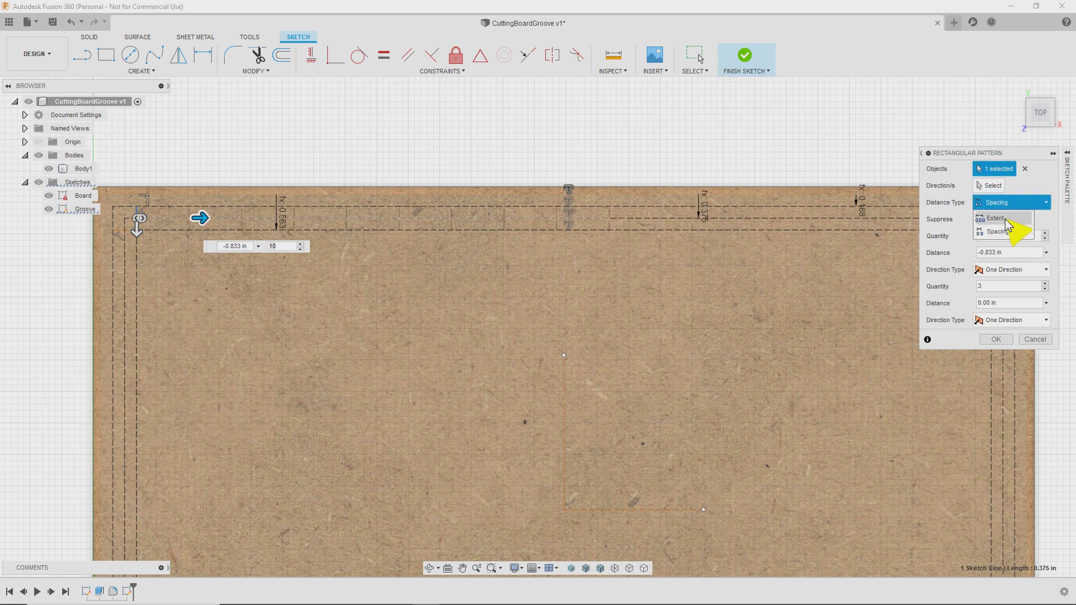
left_click(1006, 221)
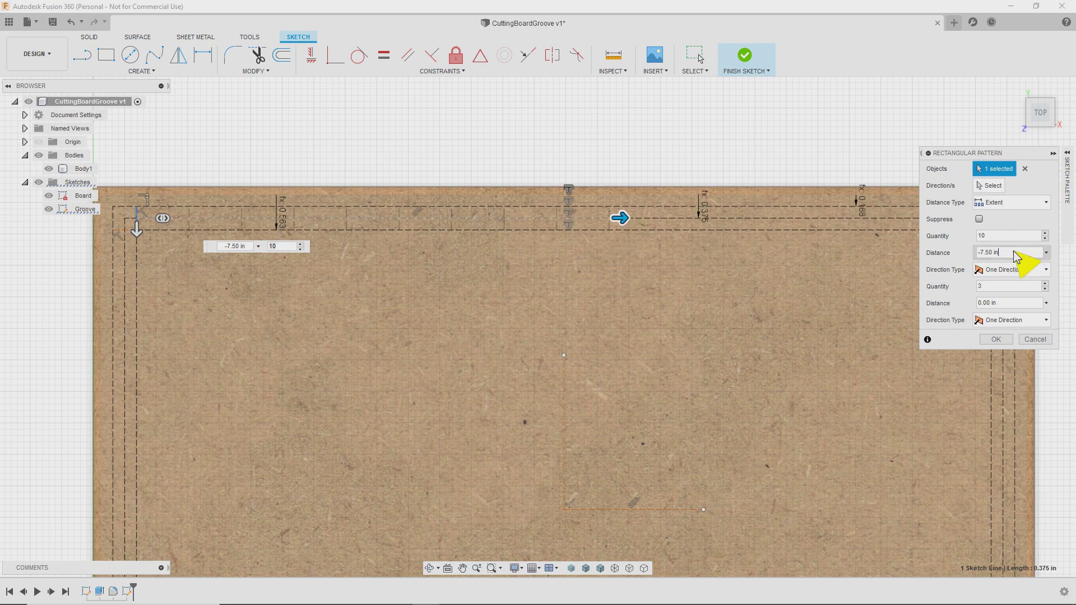
Set the pattern's extent to -13.563 in, enable Suppress, and create the pattern along the board's upper edge.
left_click_drag(1015, 252, 940, 253)
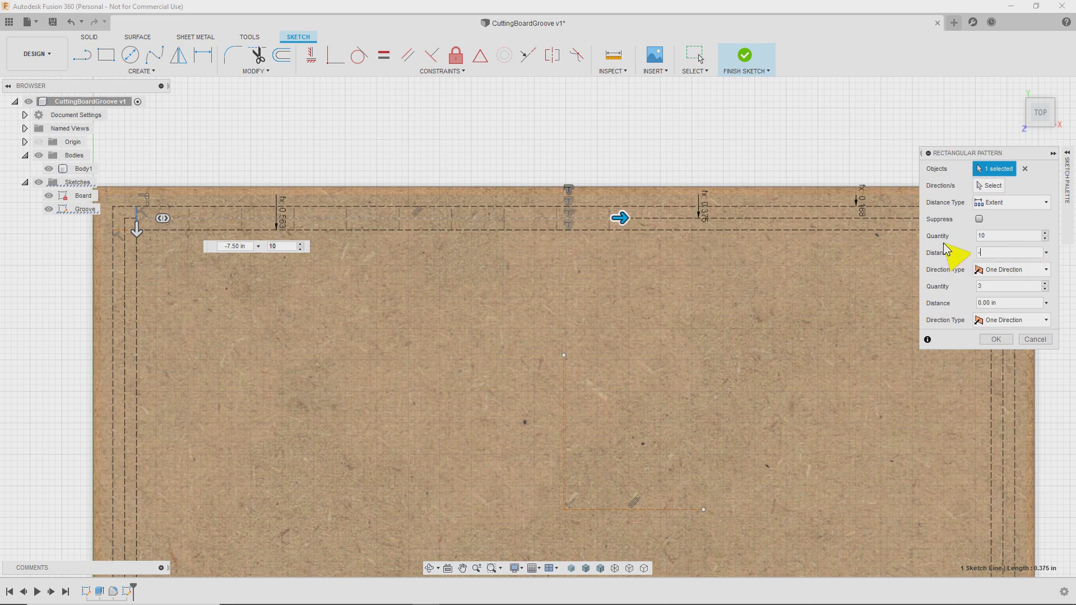
type("-13.563")
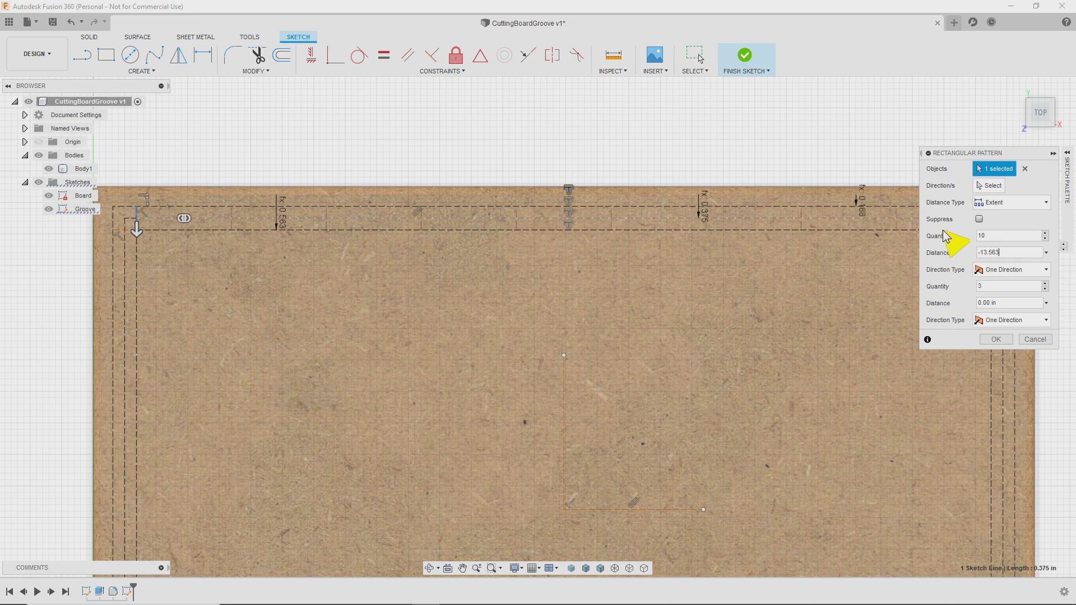
middle_click_drag(739, 304, 651, 311)
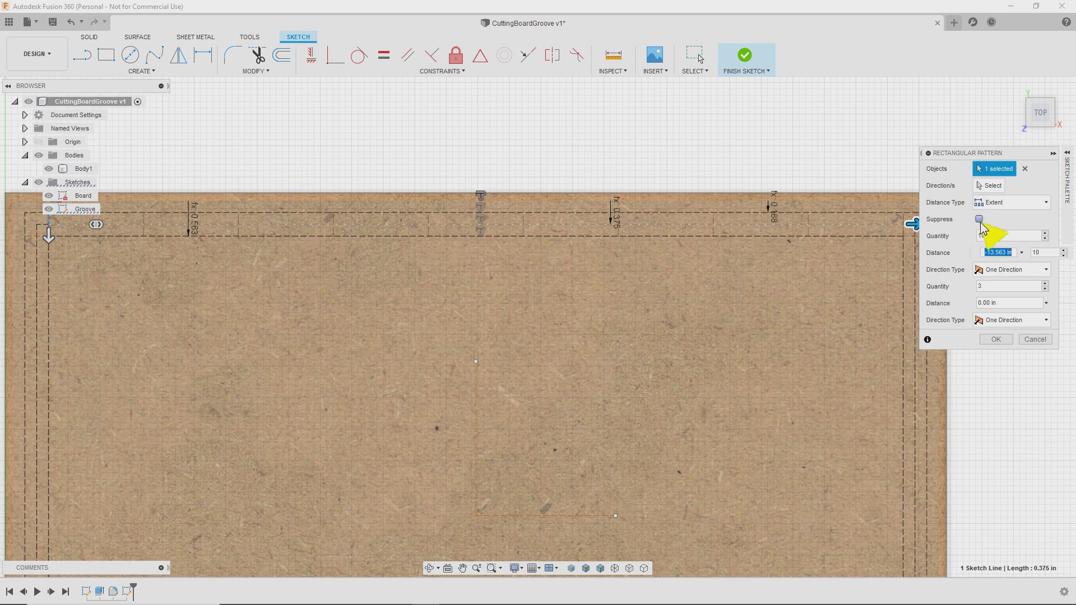
left_click(979, 219)
middle_click_drag(734, 322, 721, 342)
scroll(706, 342, "down", 1)
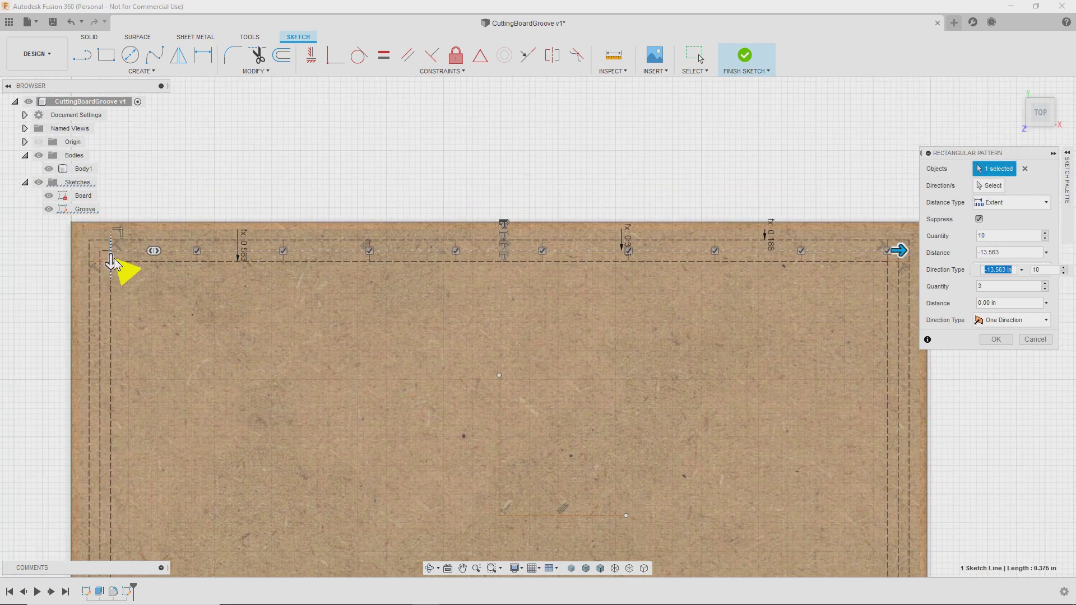
key("Tab")
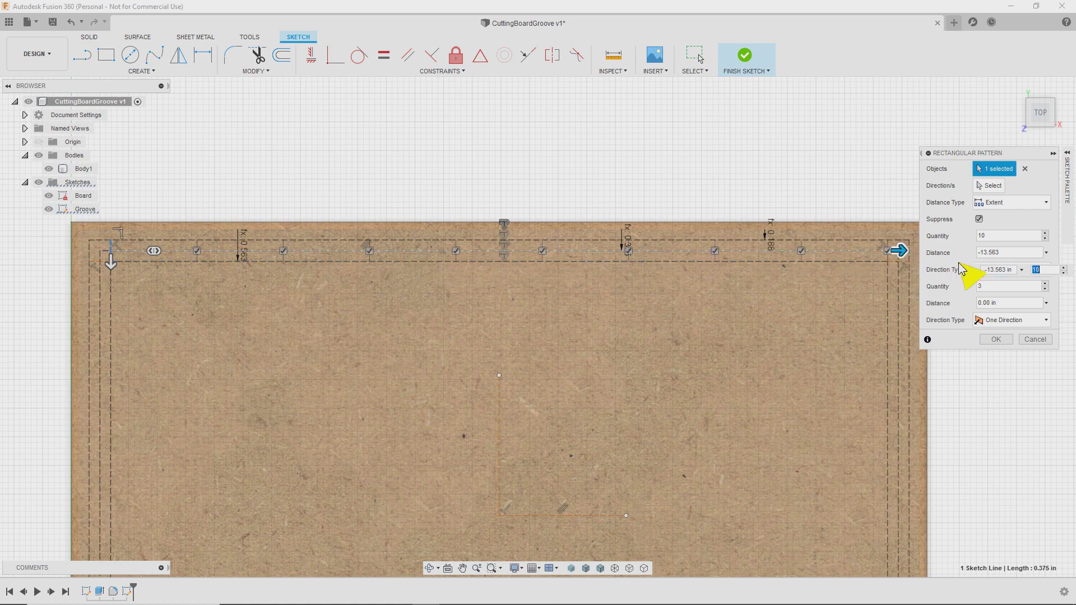
left_click(995, 339)
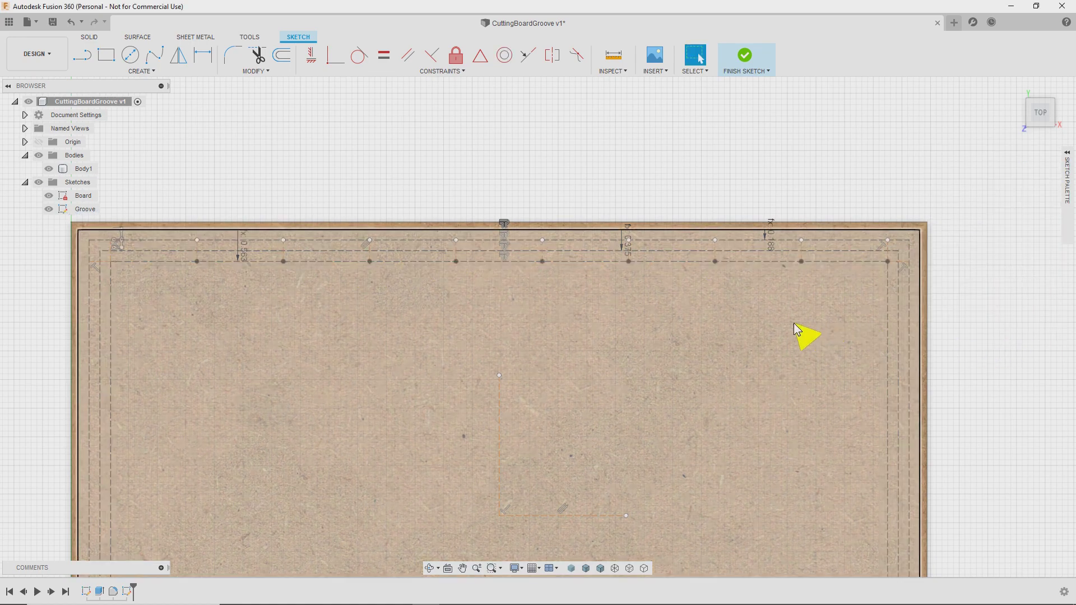
Examine the spacing and placement of the patterned vertical lines between the board's two upper corners.
scroll(179, 273, "up", 5)
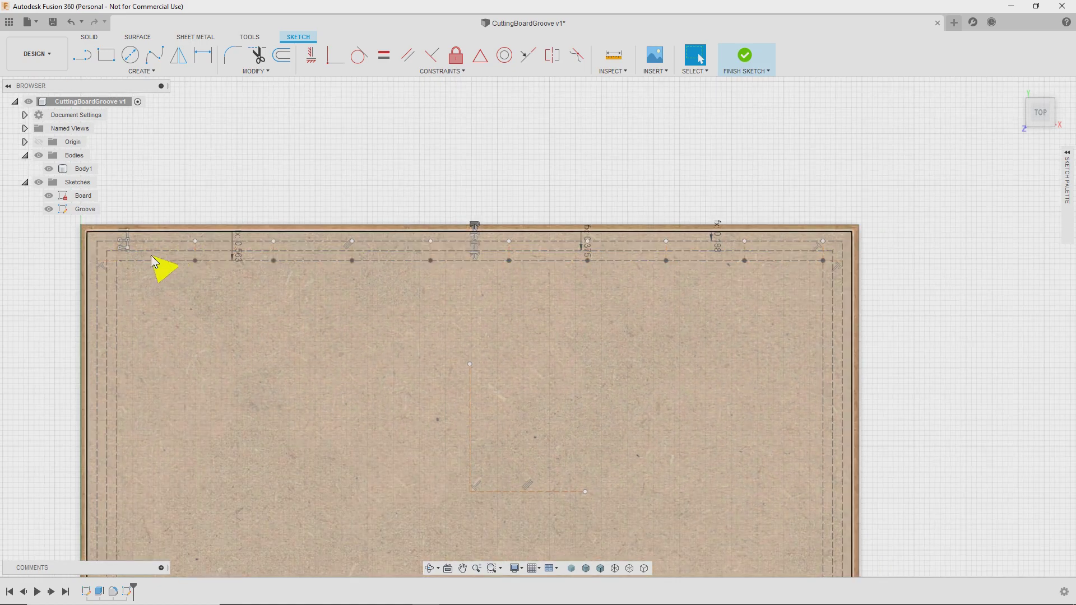
middle_click_drag(284, 280, 343, 310)
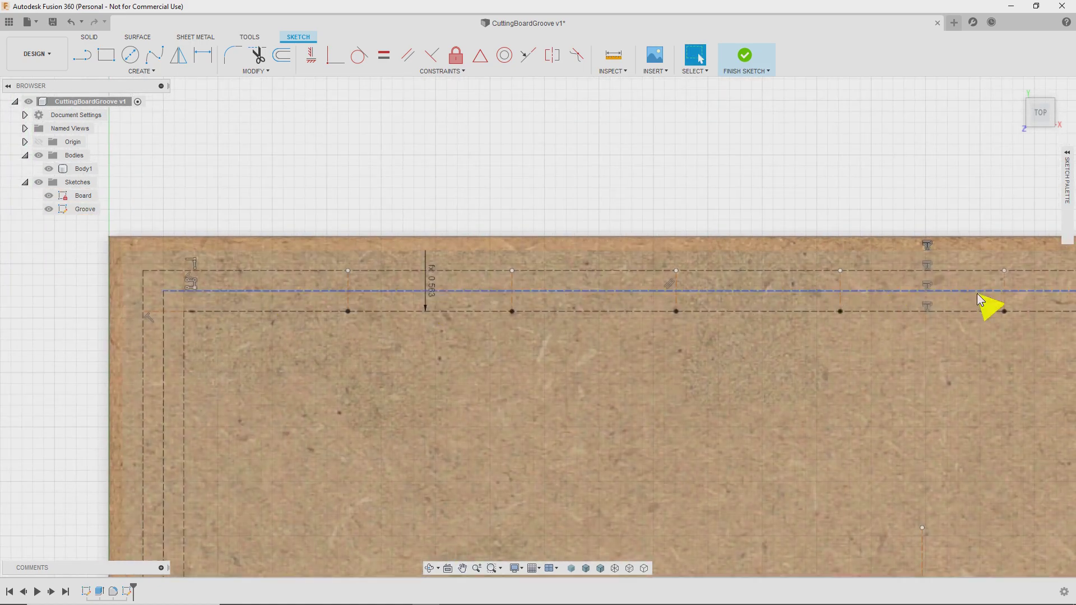
mouse_move(901, 390)
middle_mouse_down()
mouse_move(735, 357)
mouse_move(563, 360)
middle_mouse_up()
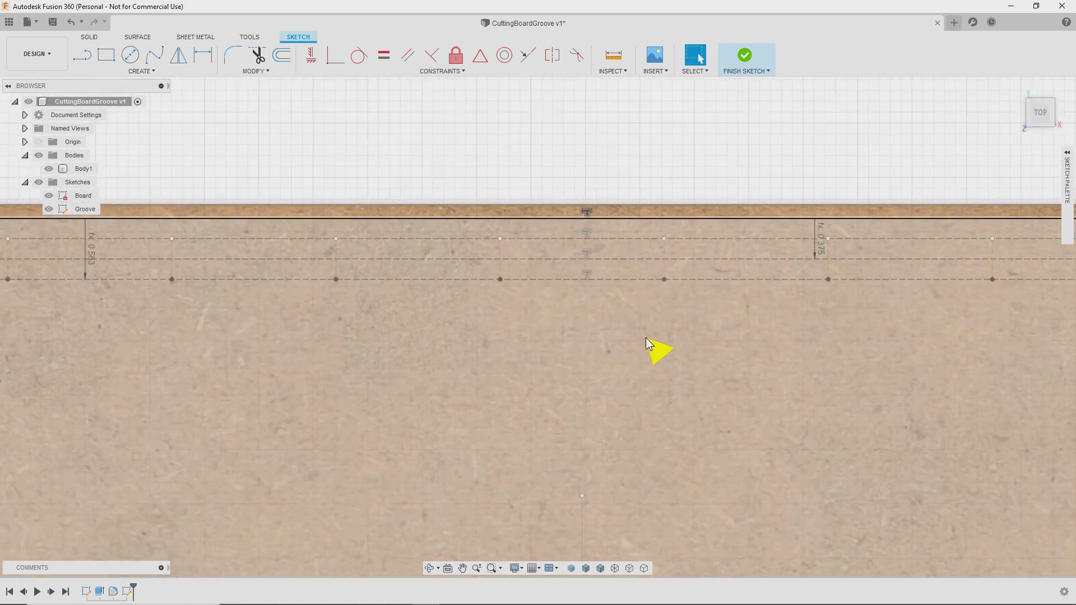
scroll(713, 343, "down", 5)
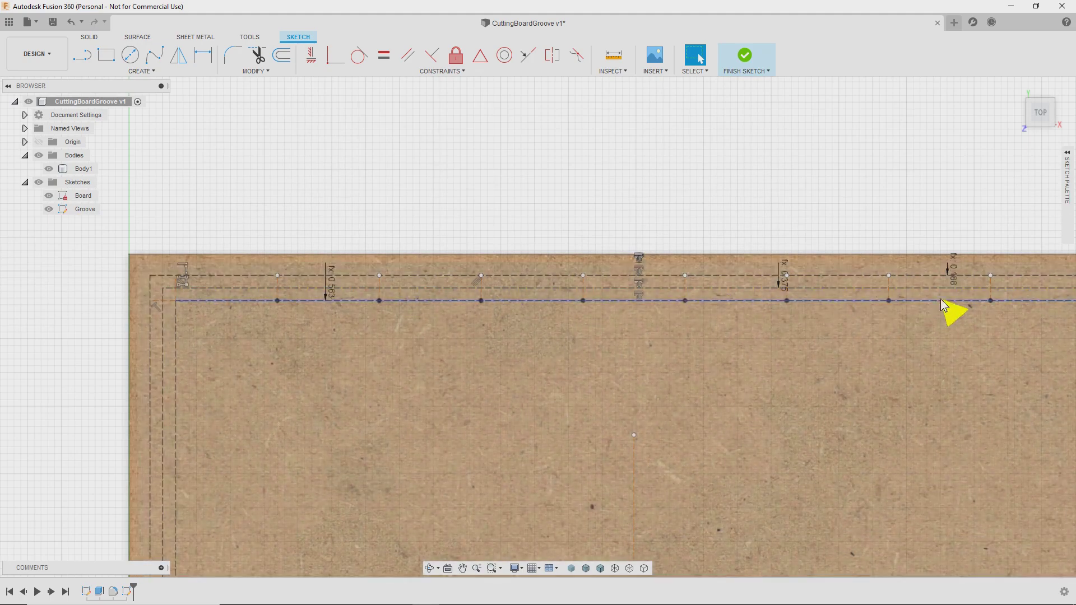
middle_click_drag(972, 357, 729, 373)
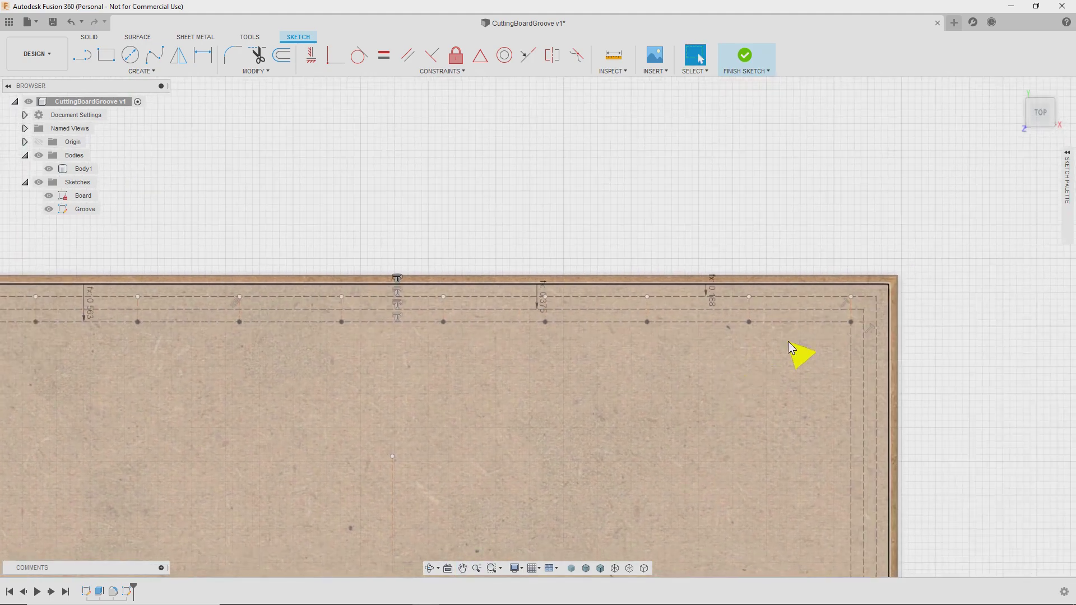
middle_click_drag(533, 432, 696, 339)
middle_click_drag(497, 348, 553, 318)
scroll(488, 241, "down", 1)
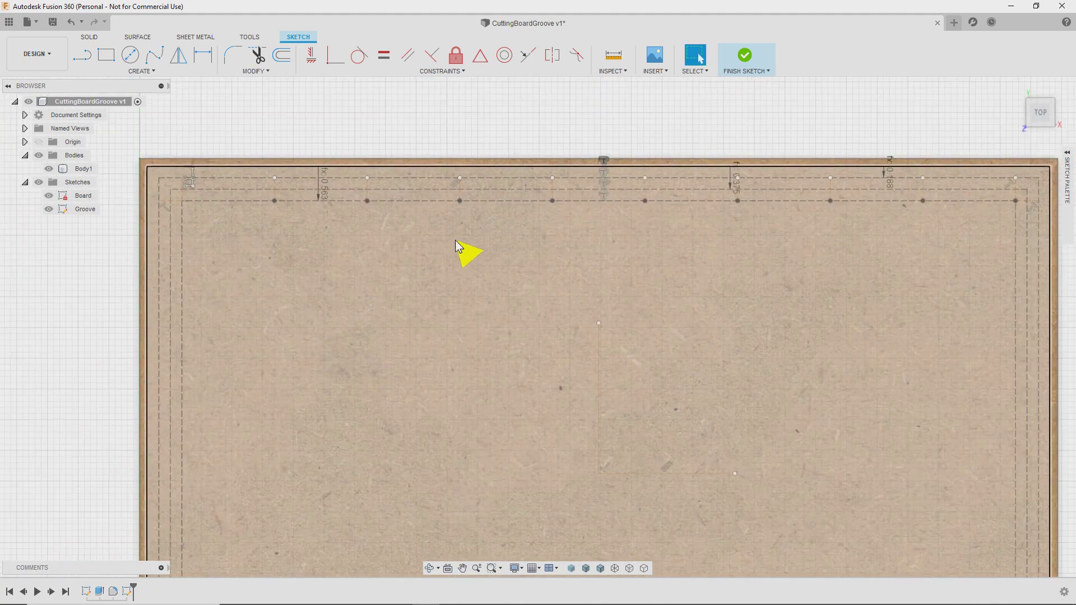
middle_click_drag(244, 237, 320, 247)
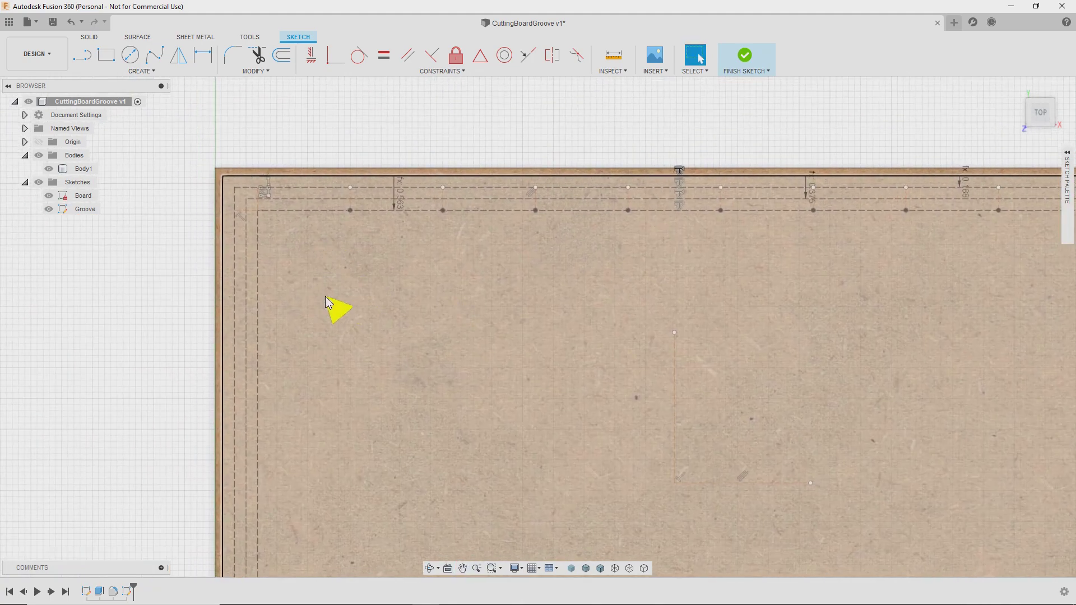
key("F6")
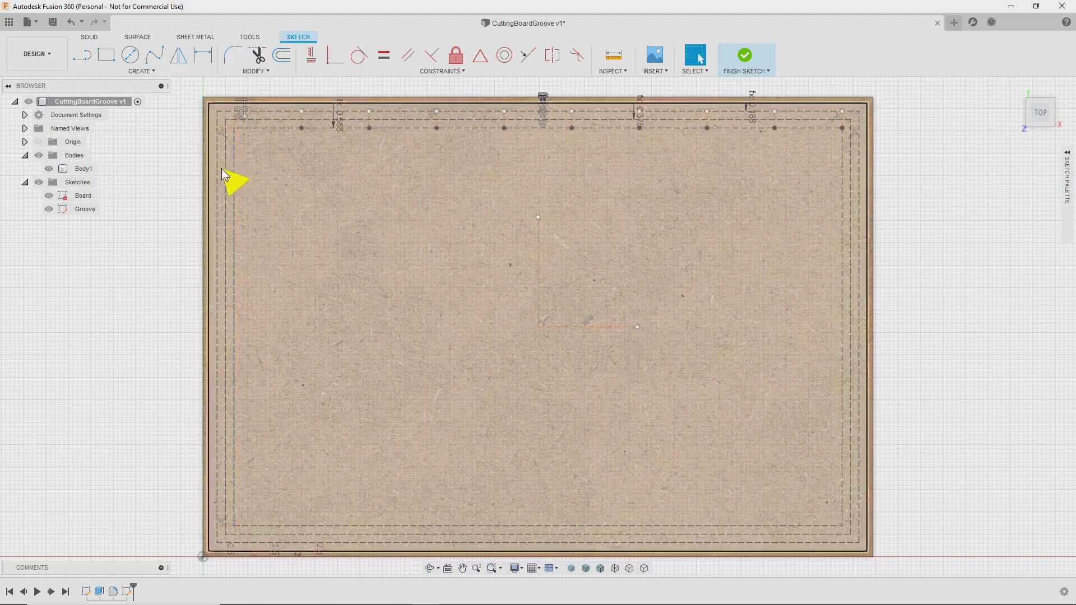
Set up a rectangular pattern of the short horizontal line at the groove's upper-left corner, extending about 1.90 in down the left edge.
scroll(234, 136, "up", 3)
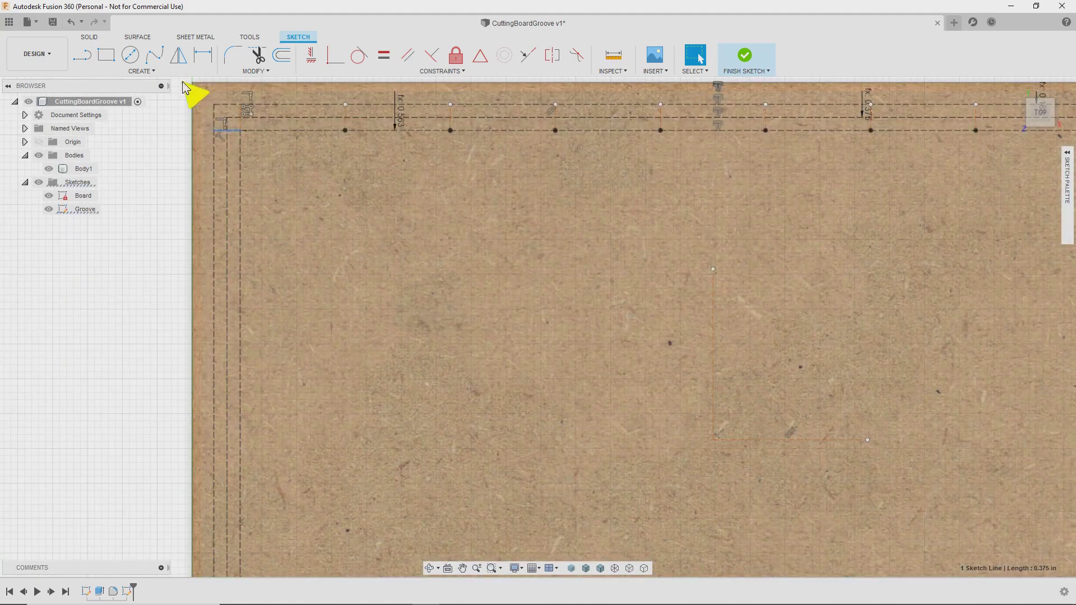
left_click(140, 71)
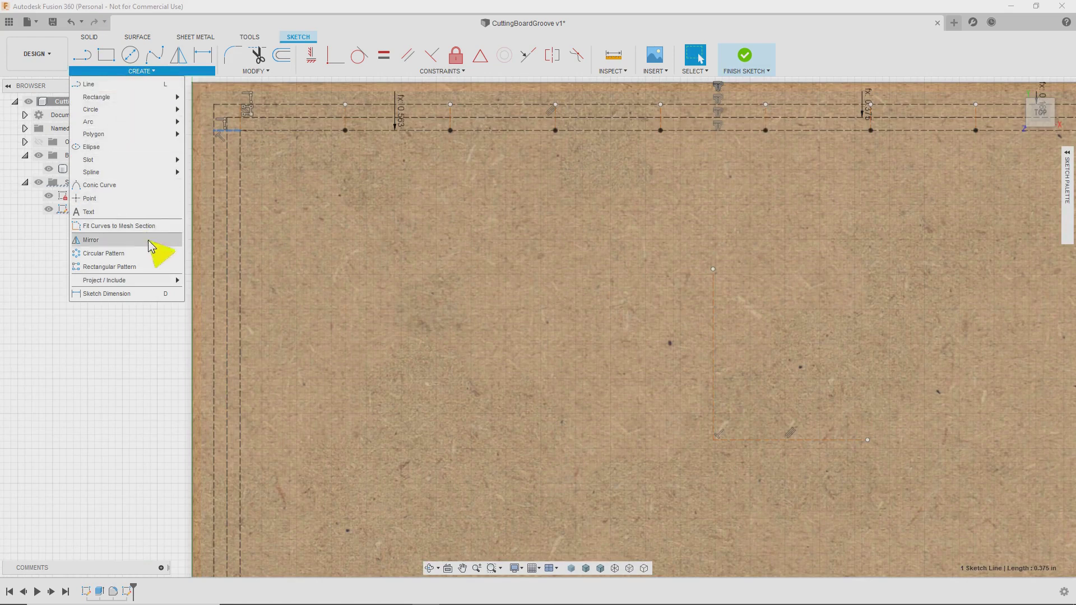
left_click(154, 273)
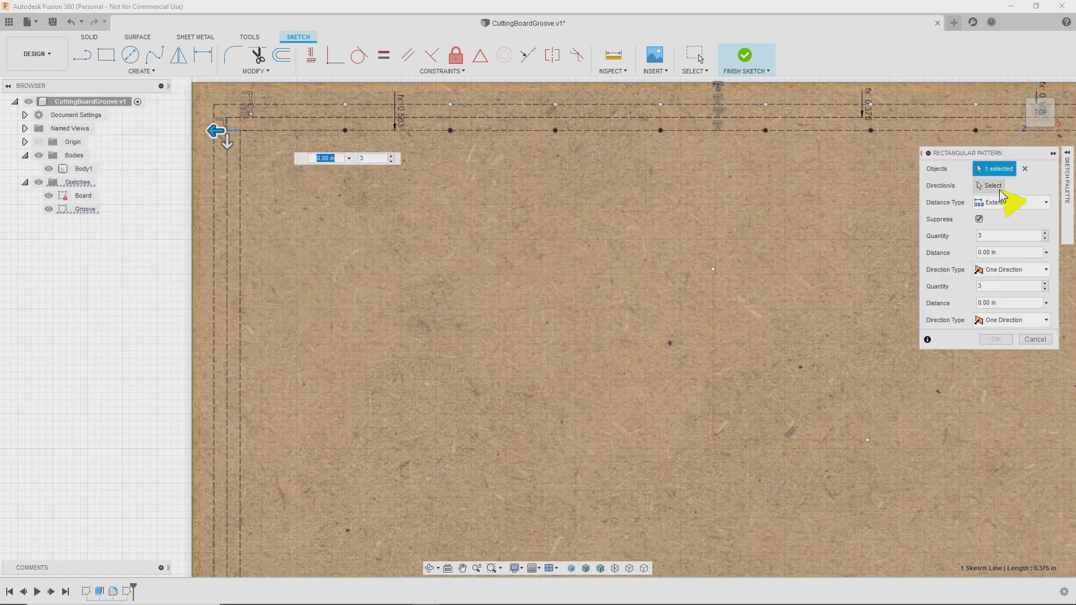
left_click_drag(227, 142, 228, 277)
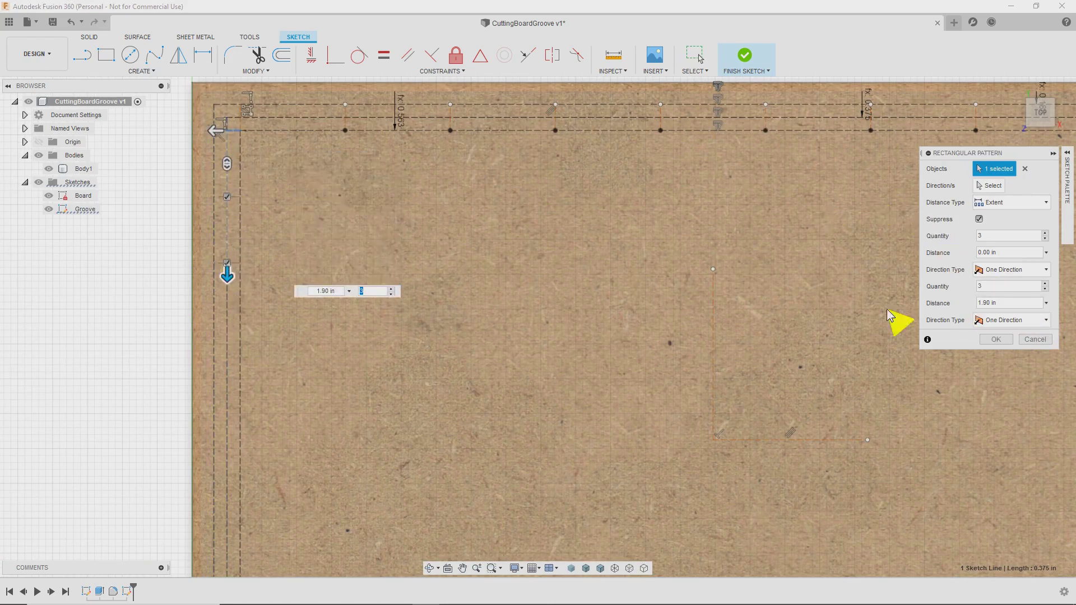
scroll(818, 330, "down", 2)
scroll(770, 296, "down", 2)
scroll(704, 284, "up", 4)
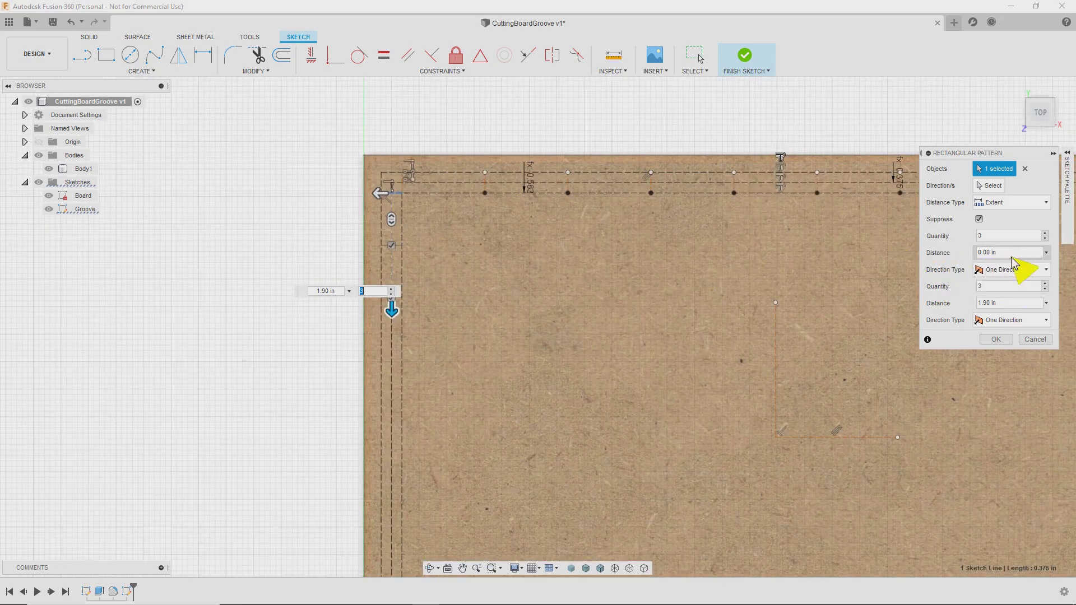
Set the pattern along the left edge to a quantity of 8 over an extent of 8.875 in.
left_click(1022, 303)
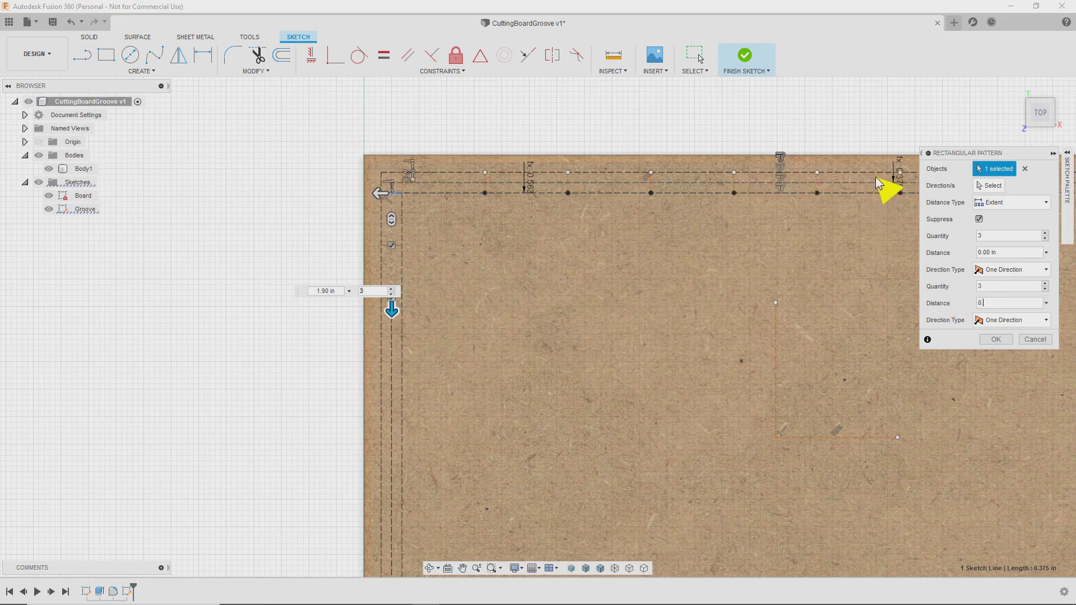
type("8.875")
key("shift+Tab")
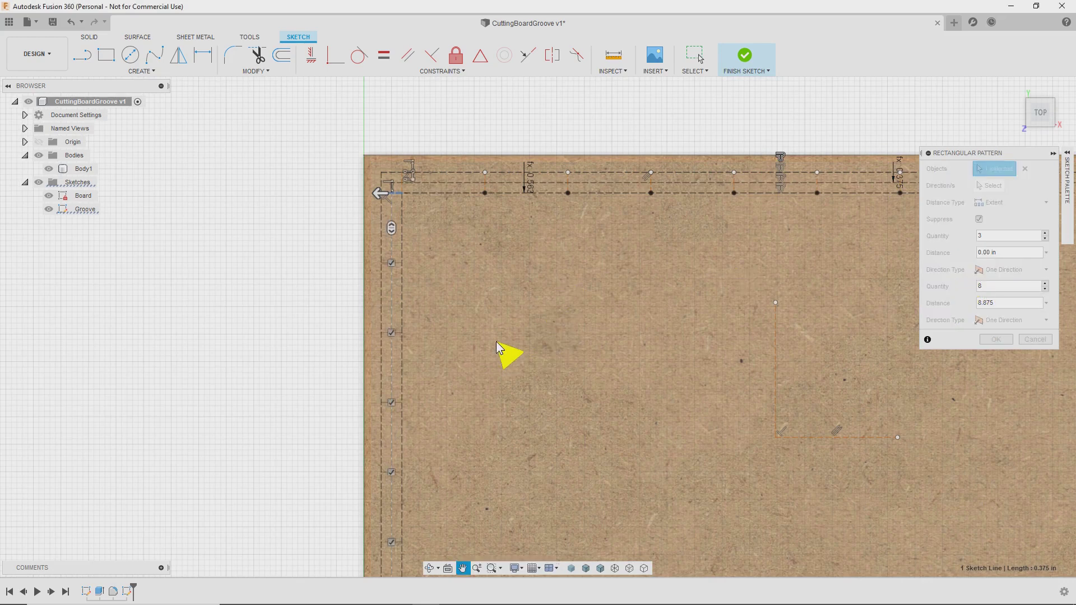
middle_click_drag(509, 355, 493, 209)
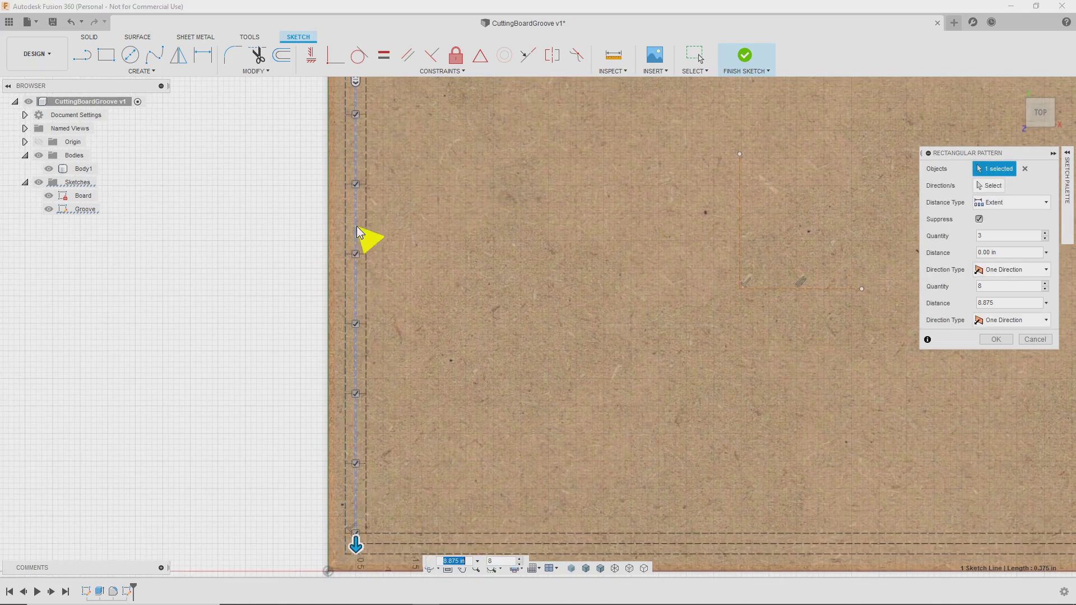
scroll(480, 312, "down", 2)
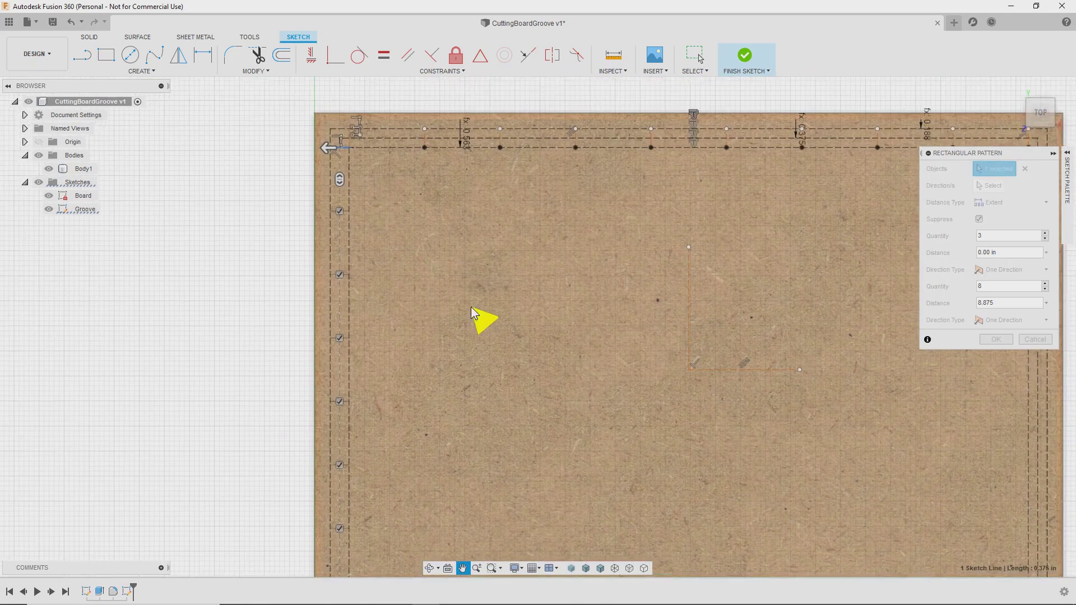
key("Tab")
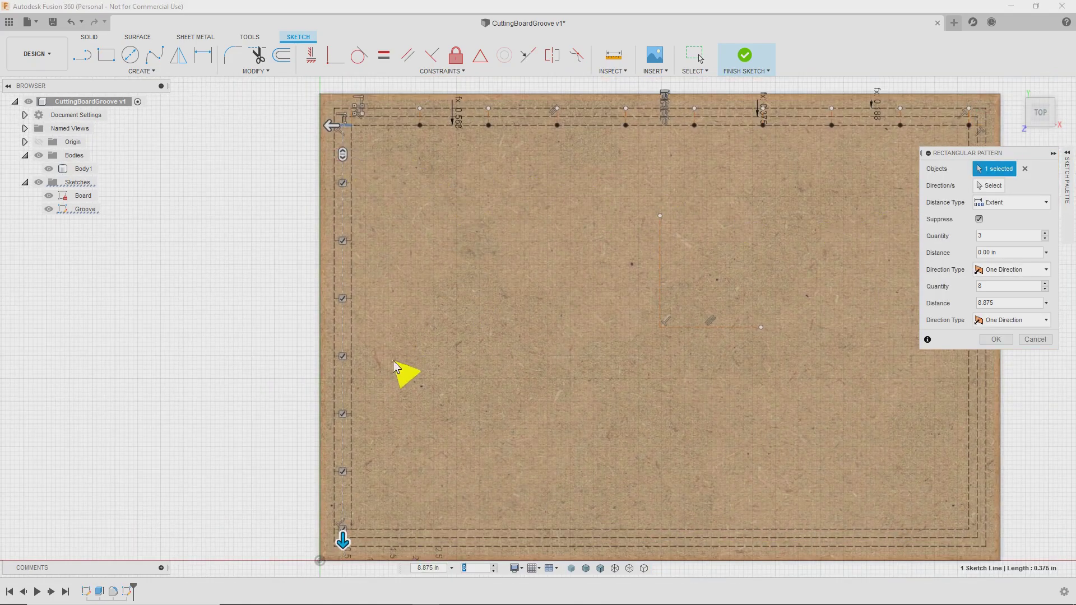
Try crosswise quantities of 1, 3 and 0 for the pattern, with a crosswise distance of .5 in.
left_click(1006, 236)
type("1")
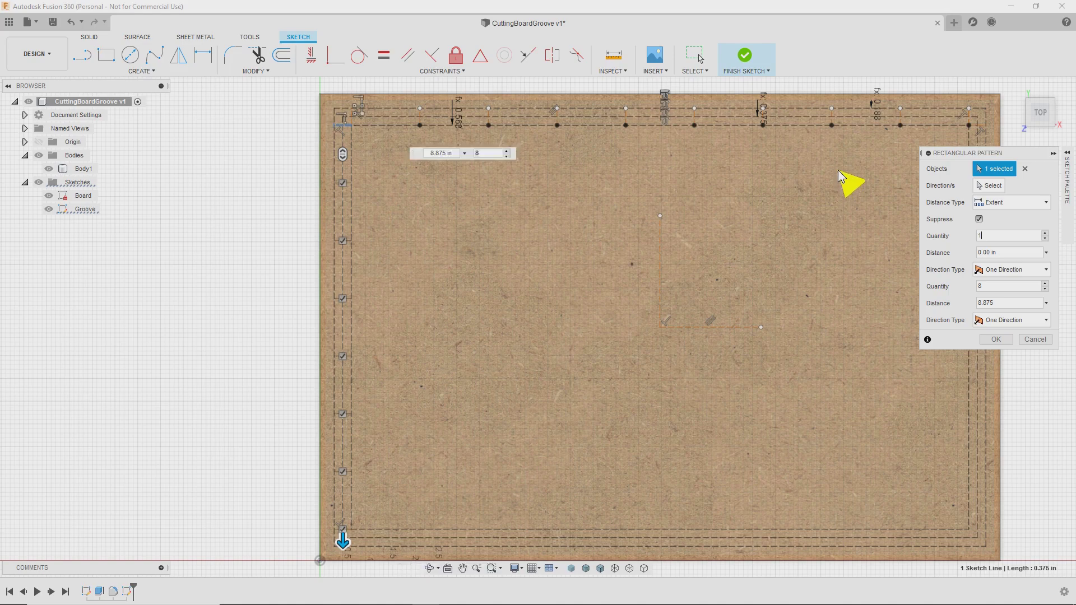
double_click(995, 236)
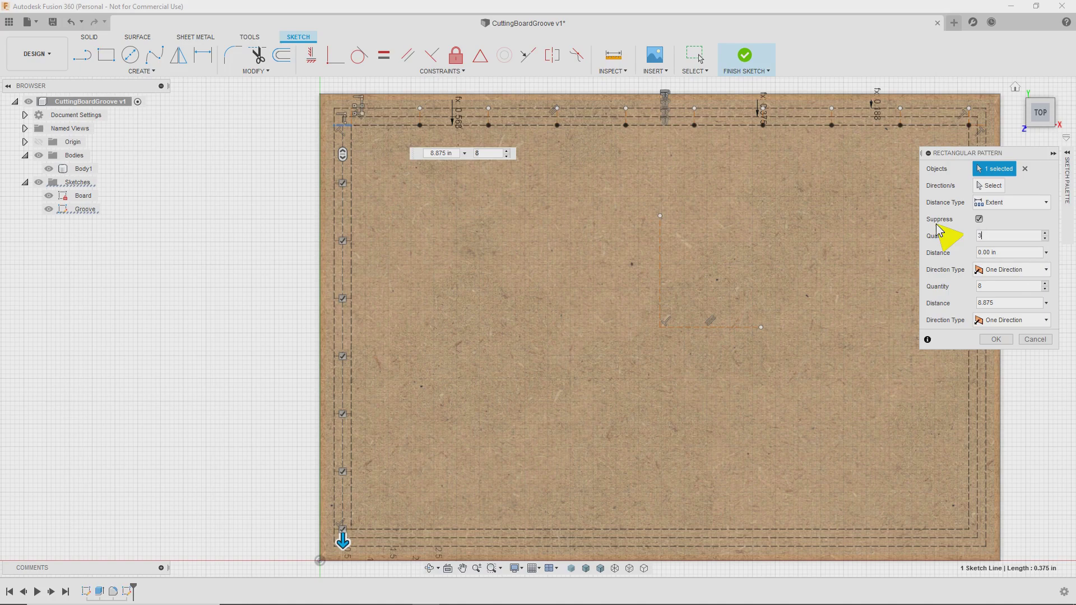
left_click(992, 253)
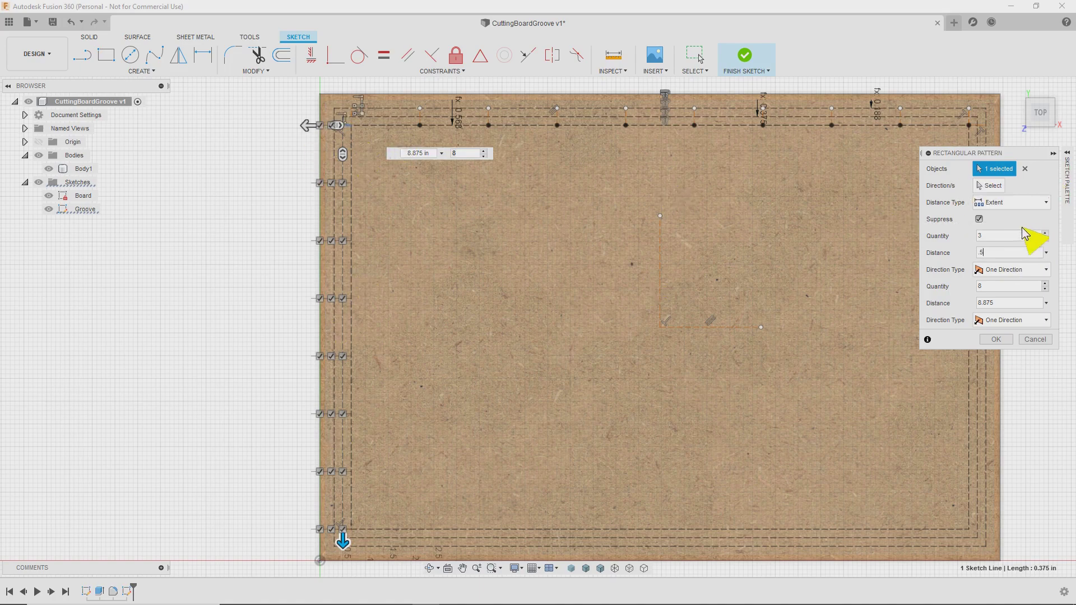
double_click(991, 236)
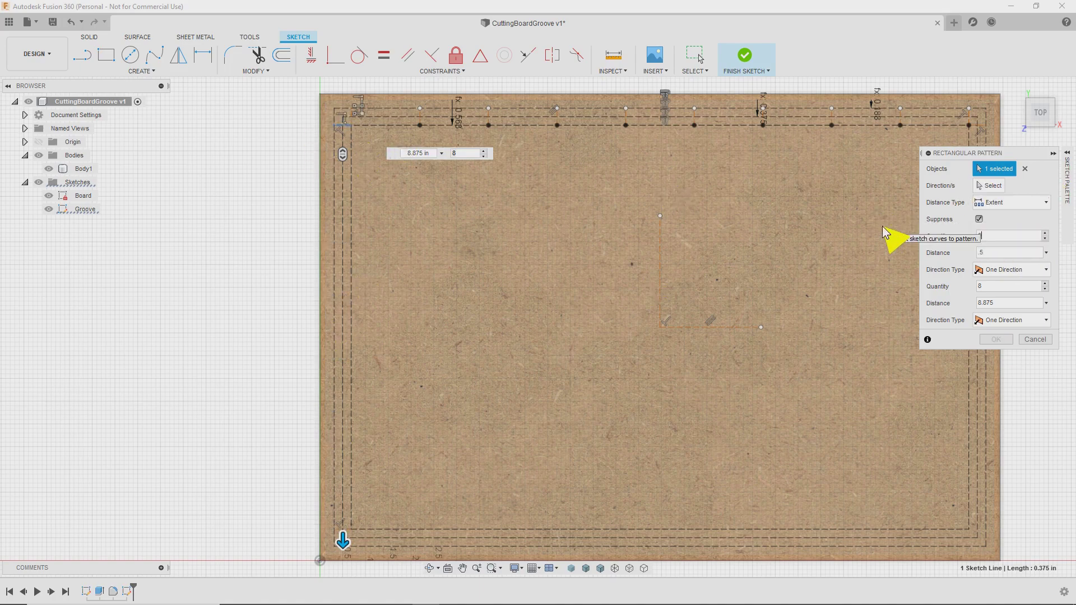
left_click(992, 252)
left_click(930, 235)
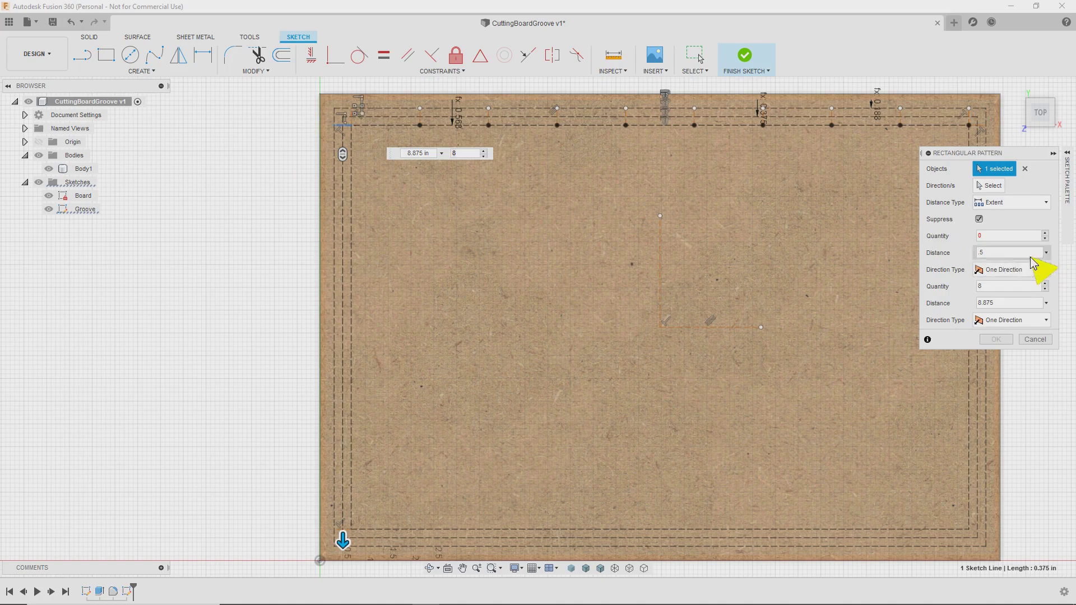
Set the crosswise quantity to 1 and its distance to 0, and create the pattern down the left edge.
double_click(993, 250)
left_click(929, 241)
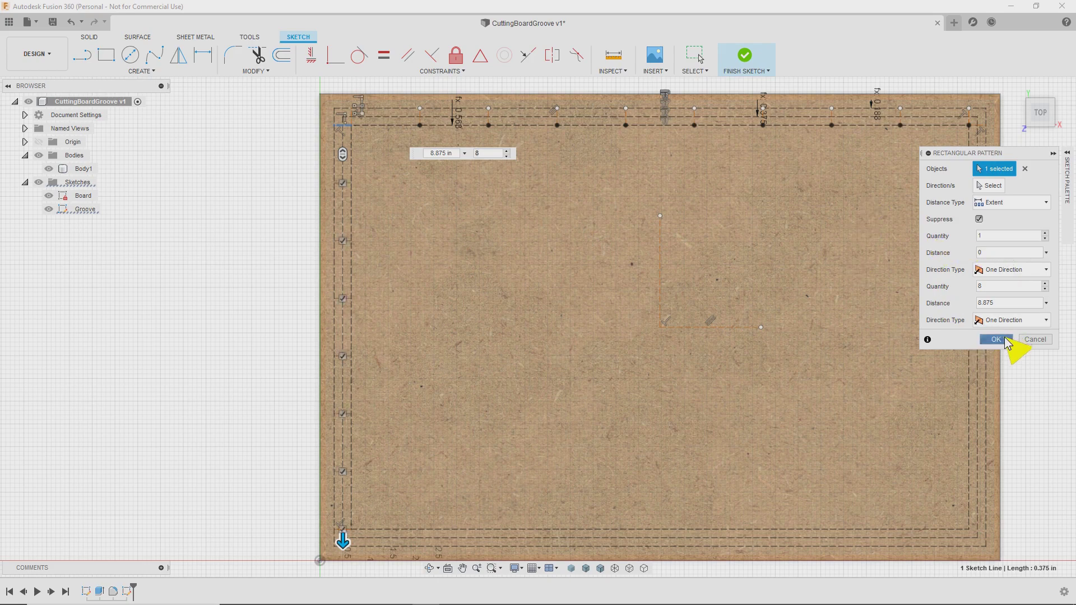
left_click(996, 340)
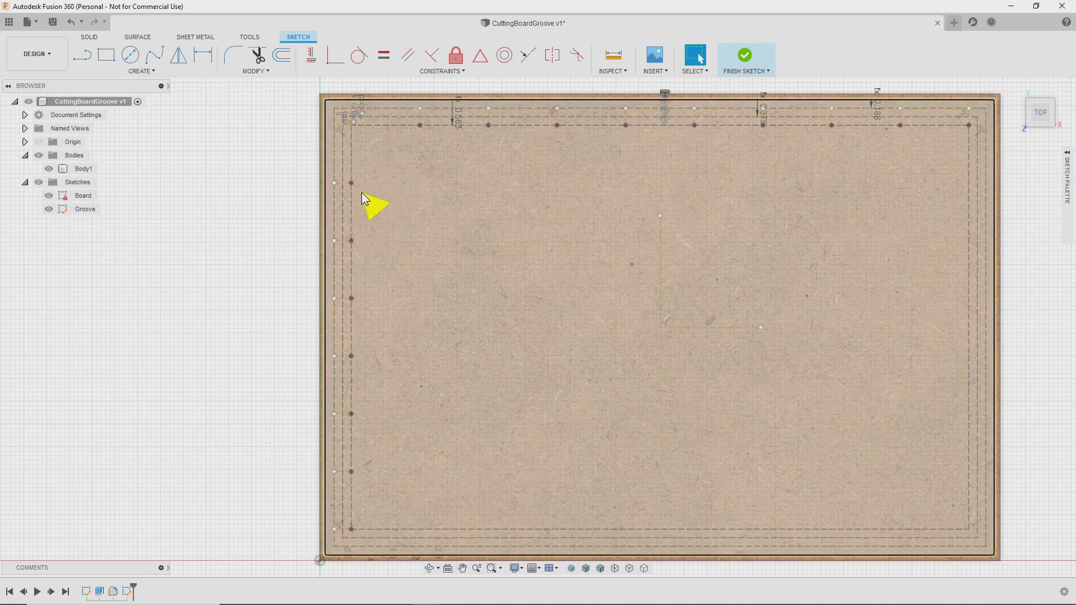
Draw a 3-point arc between the midpoints of the upper edge's first two short vertical lines, peaking on the outer construction rectangle.
scroll(342, 381, "down", 3)
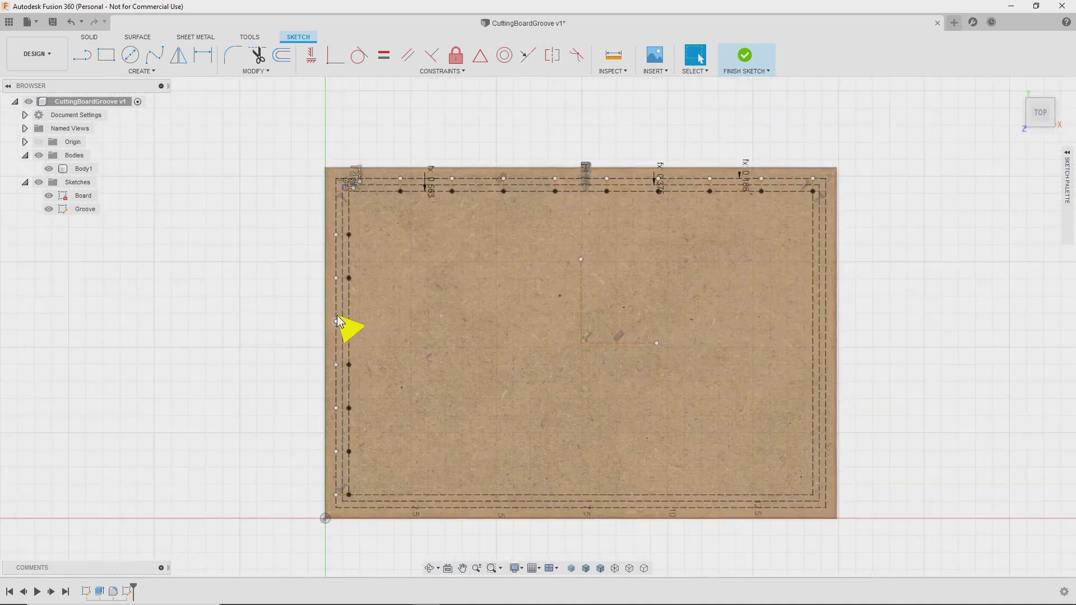
scroll(339, 321, "up", 4)
scroll(354, 185, "down", 5)
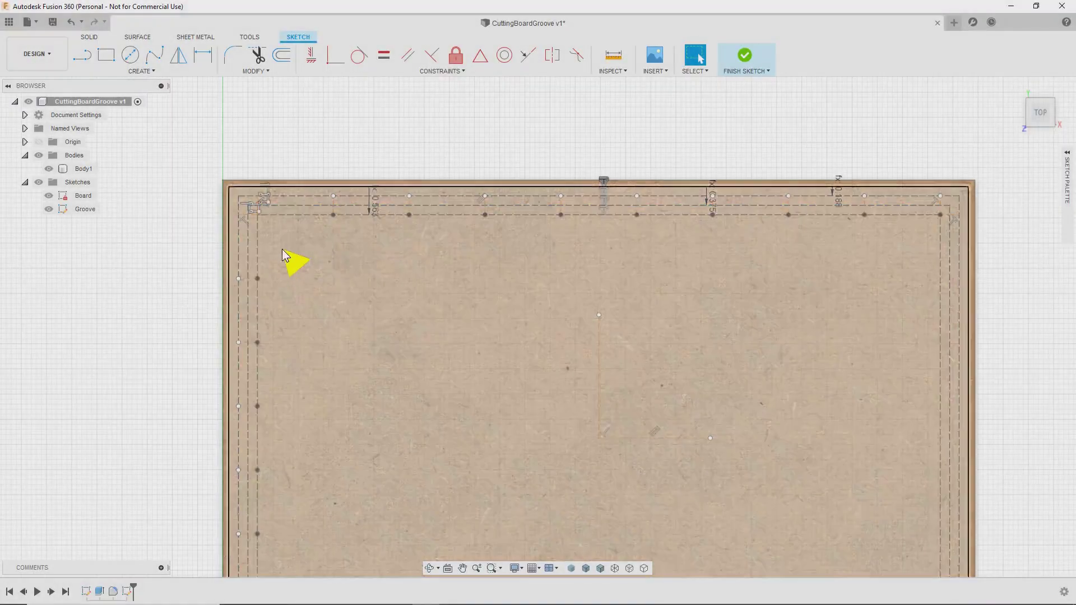
scroll(284, 231, "down", 1)
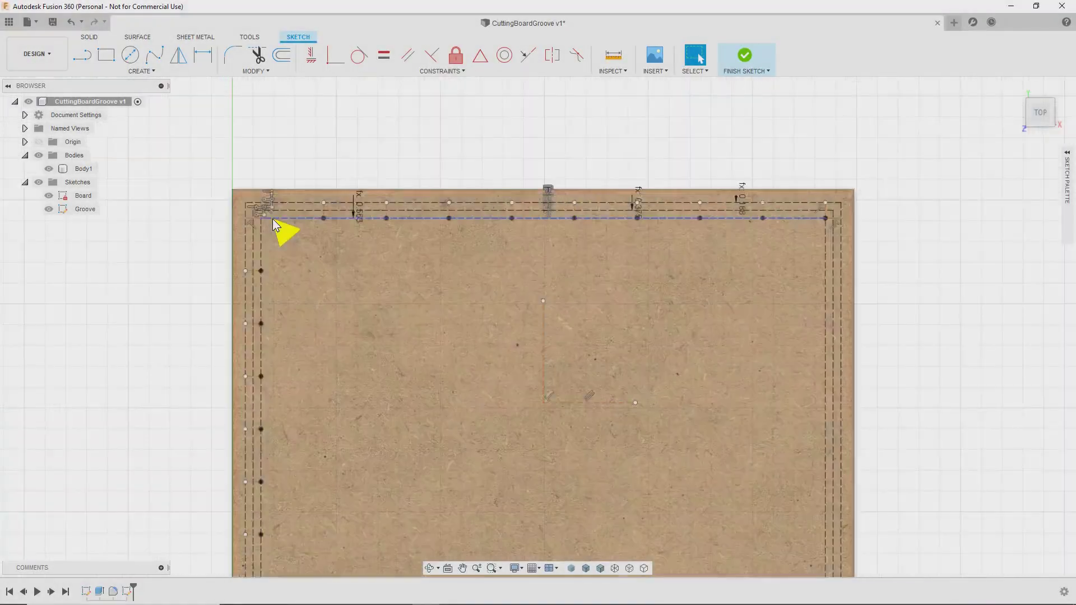
scroll(288, 200, "up", 6)
middle_click_drag(374, 241, 500, 250)
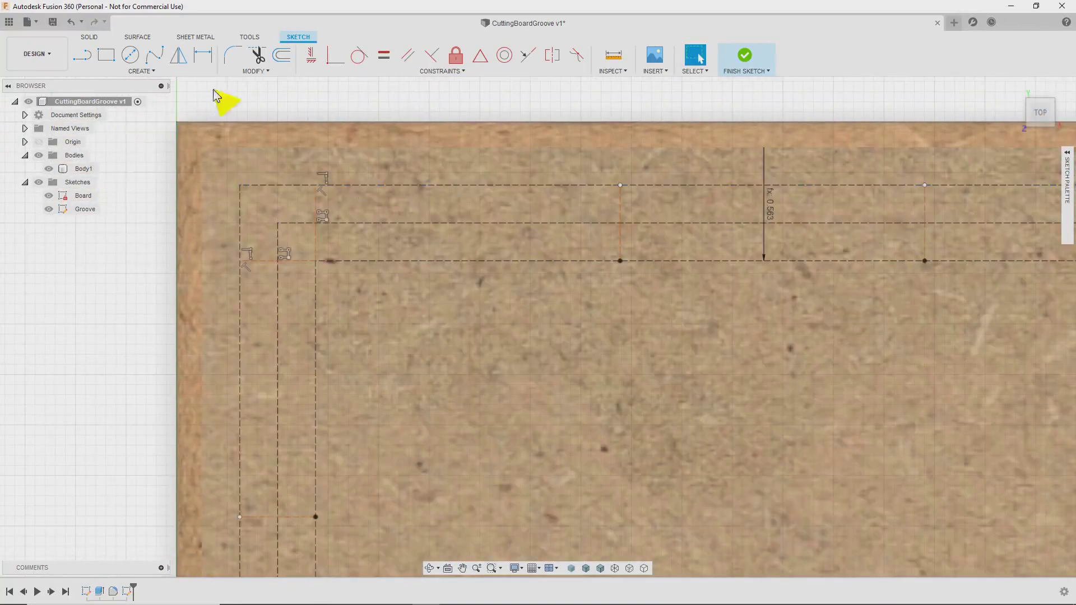
left_click(170, 73)
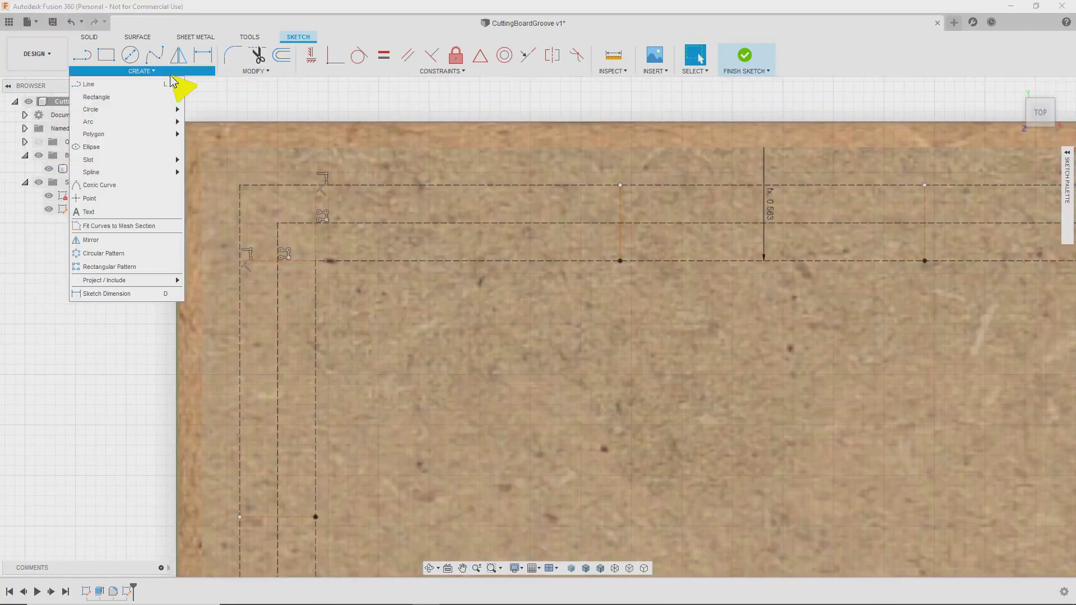
mouse_move(157, 123)
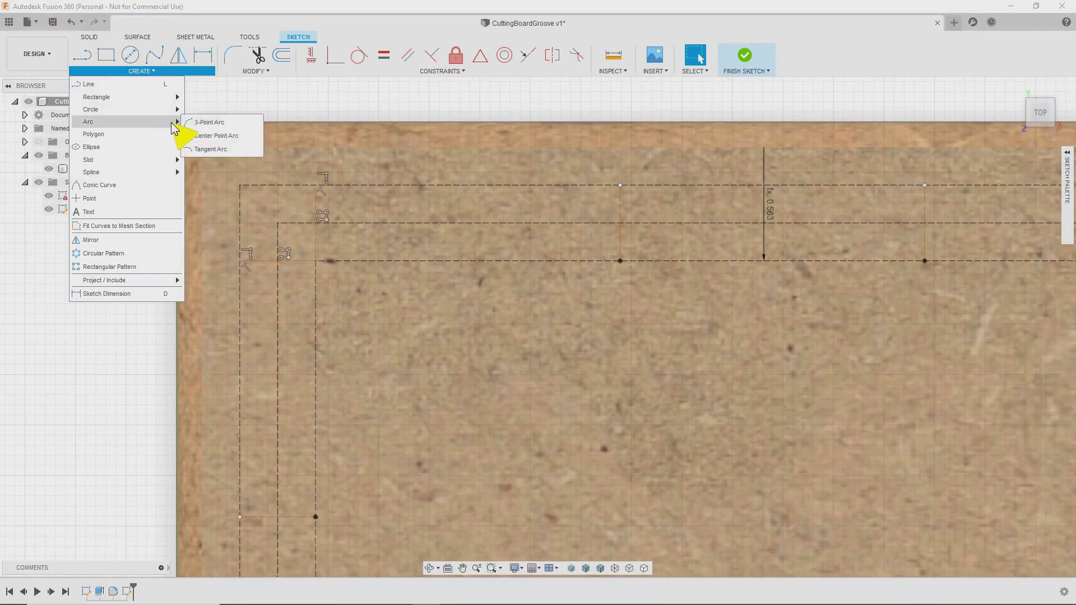
left_click(213, 124)
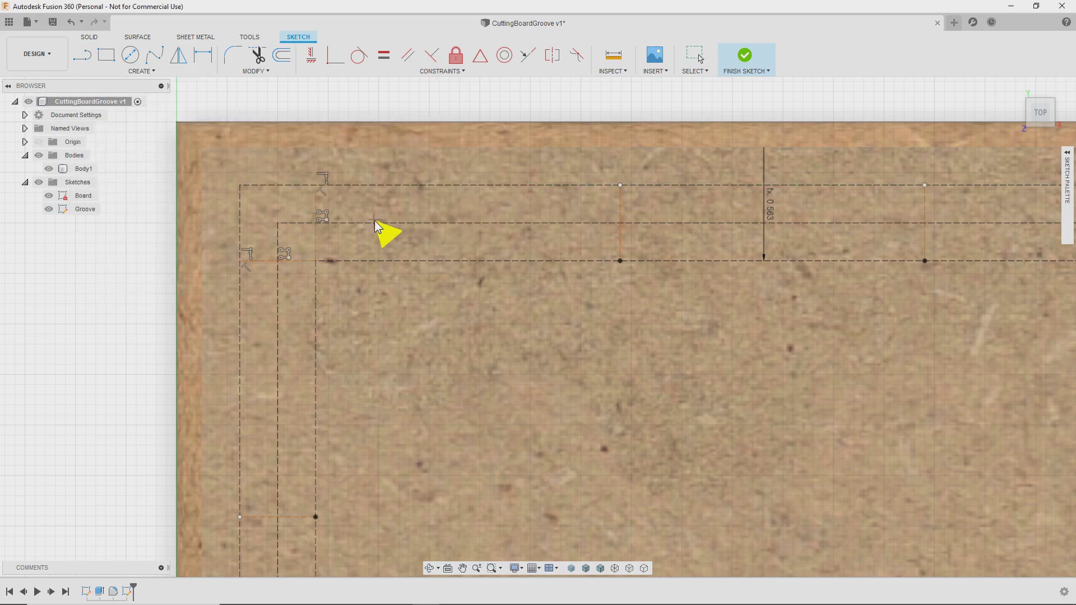
left_click(318, 225)
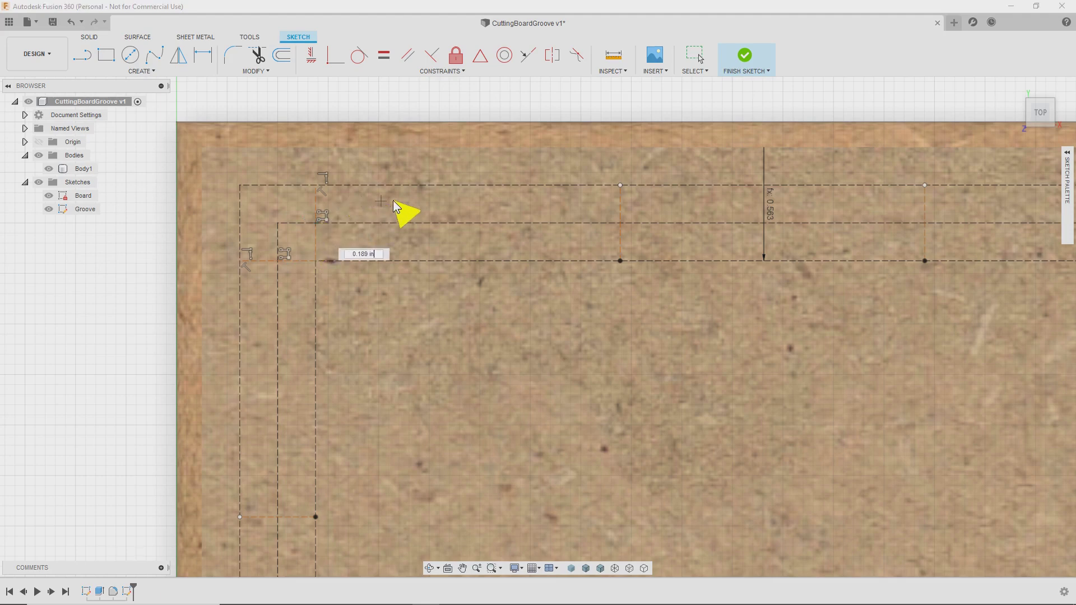
left_click(624, 227)
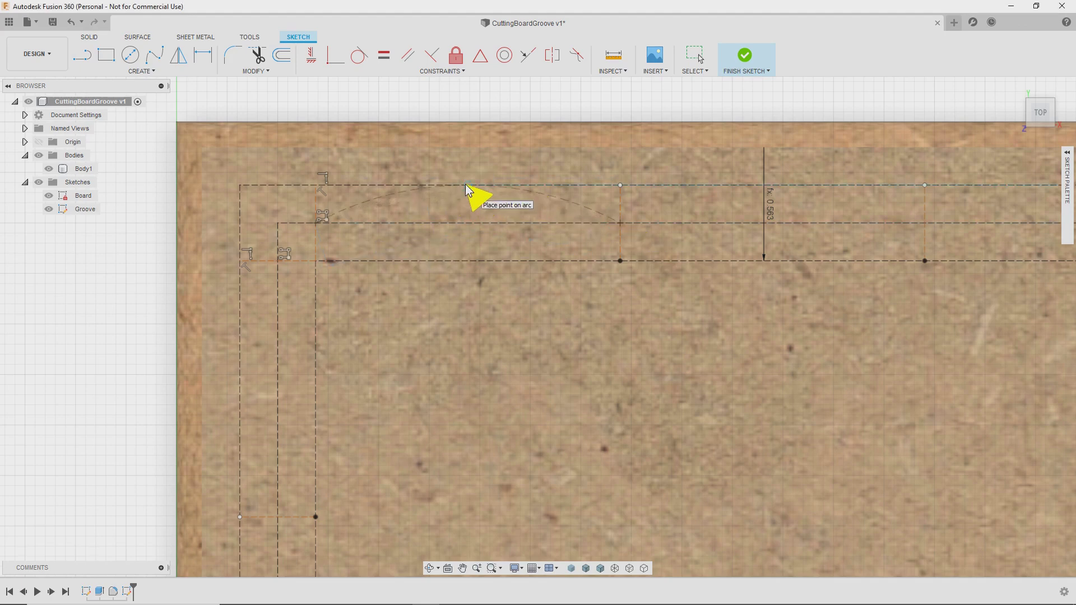
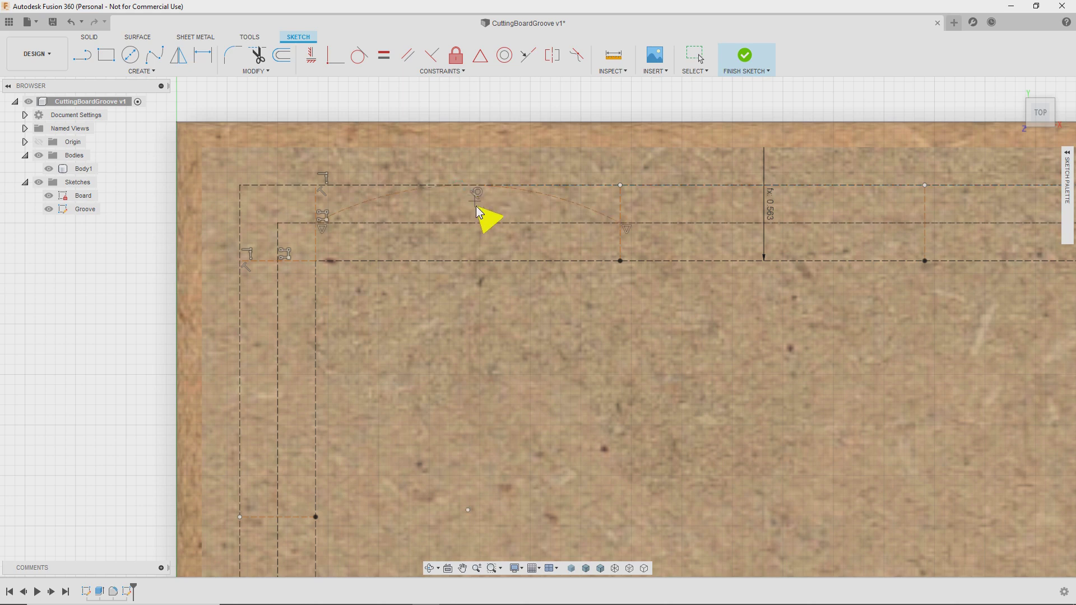
Convert the new arc on the upper edge from construction geometry to a regular sketch curve.
left_click(377, 200)
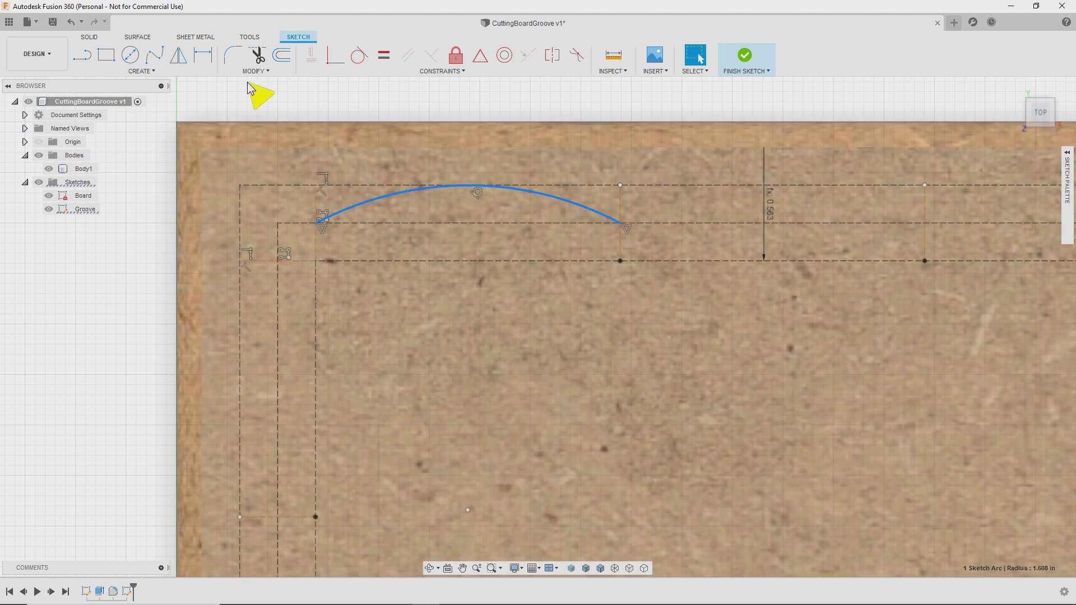
left_click(160, 74)
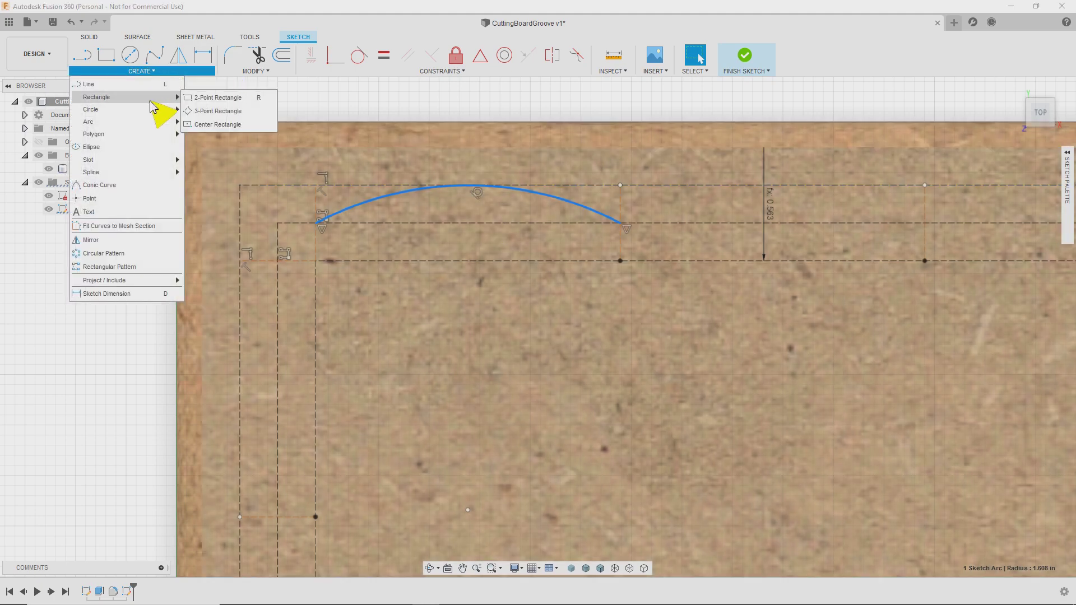
left_click(1067, 157)
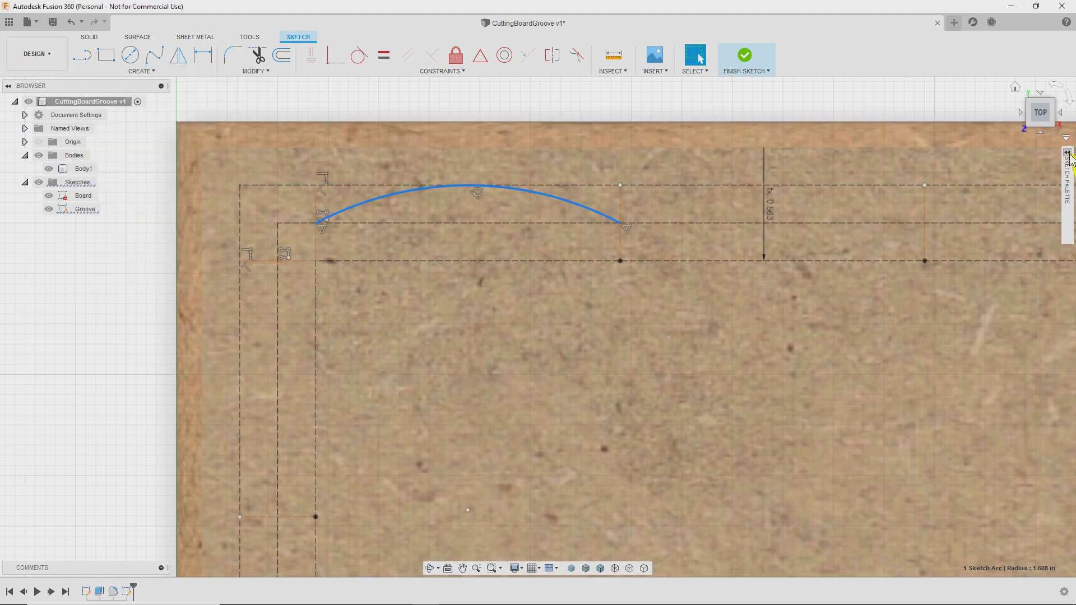
left_click(1068, 153)
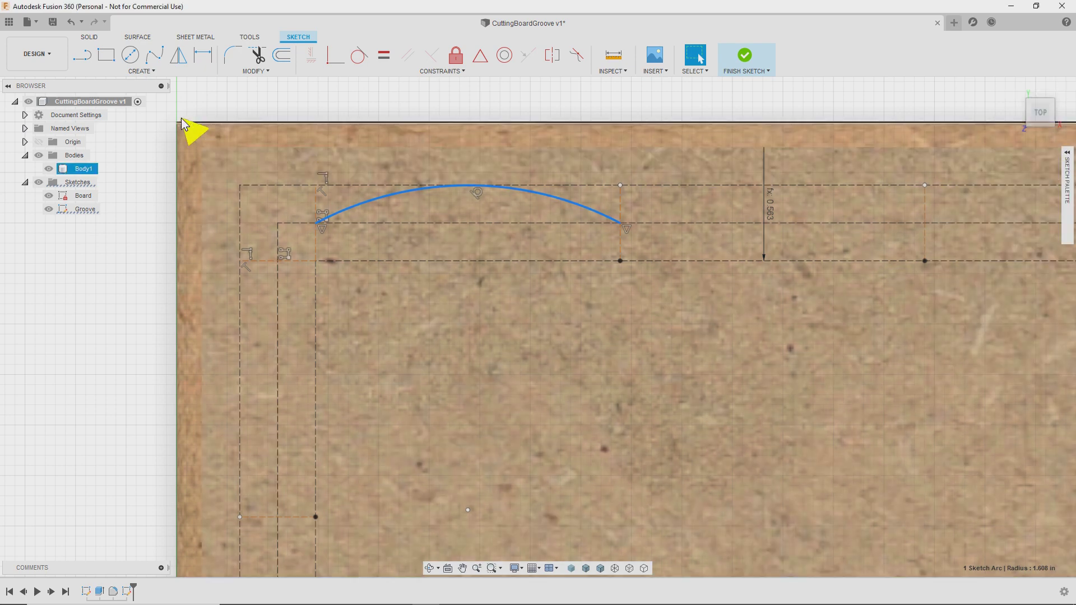
Draw a 3-point arc between the midpoints of the second and third short vertical lines, dipping to the inner construction rectangle.
left_click(154, 73)
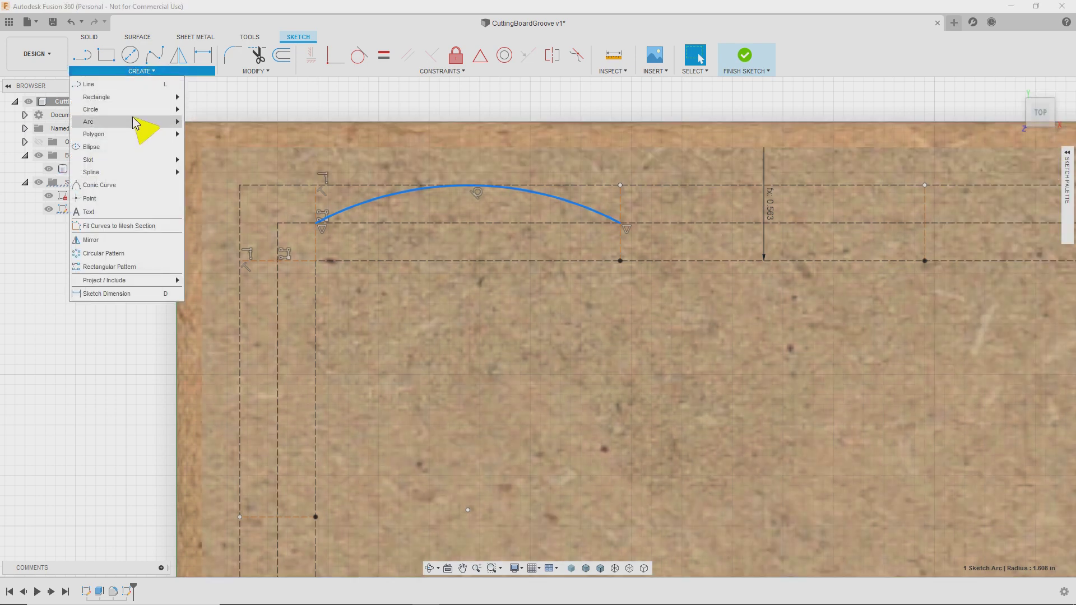
left_click(197, 125)
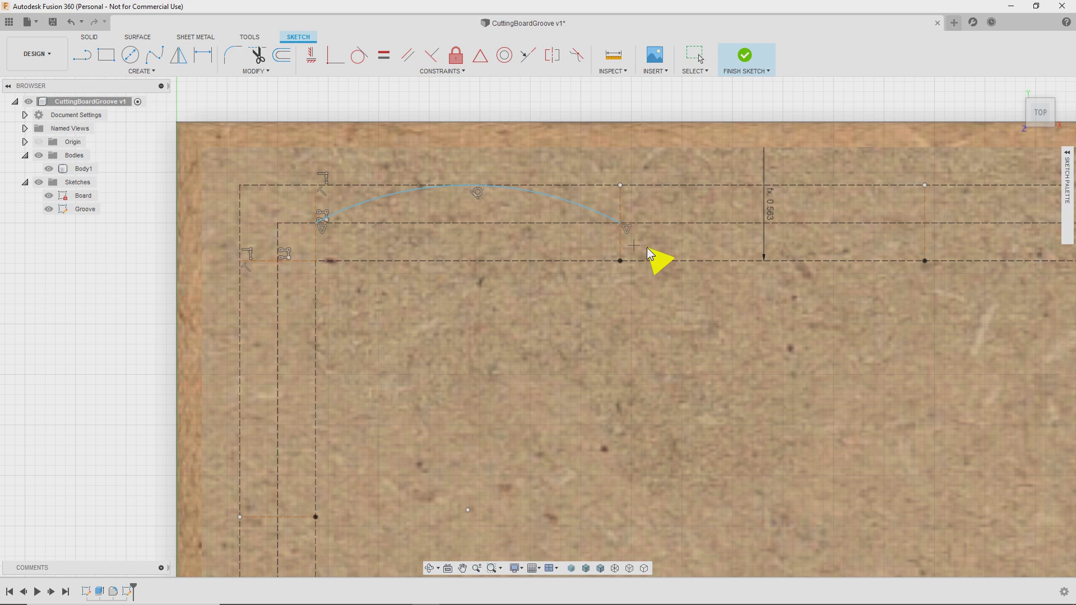
left_click(621, 227)
left_click(926, 224)
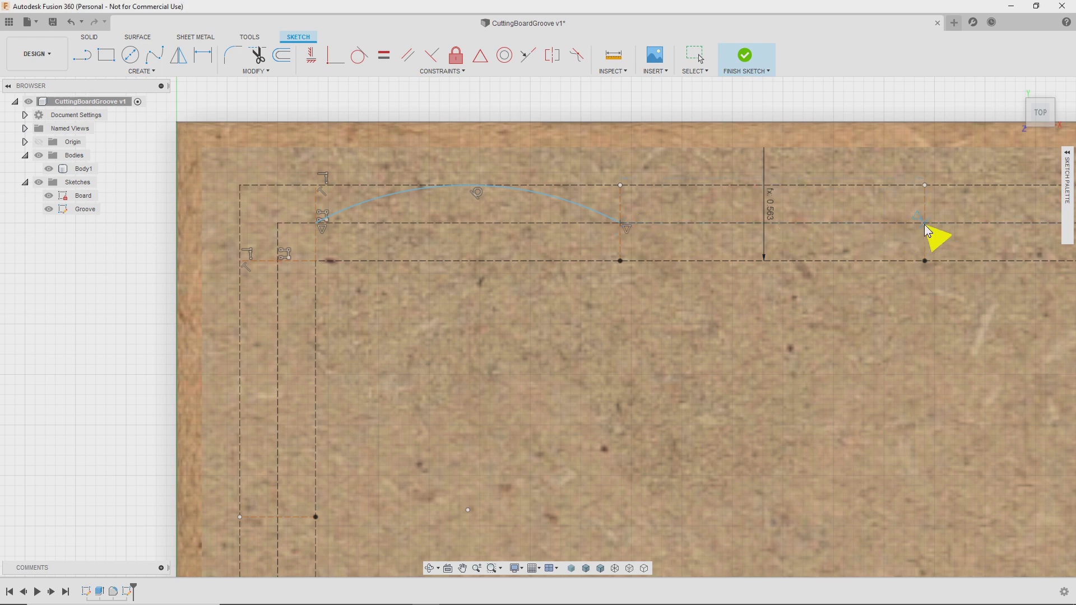
left_click(775, 264)
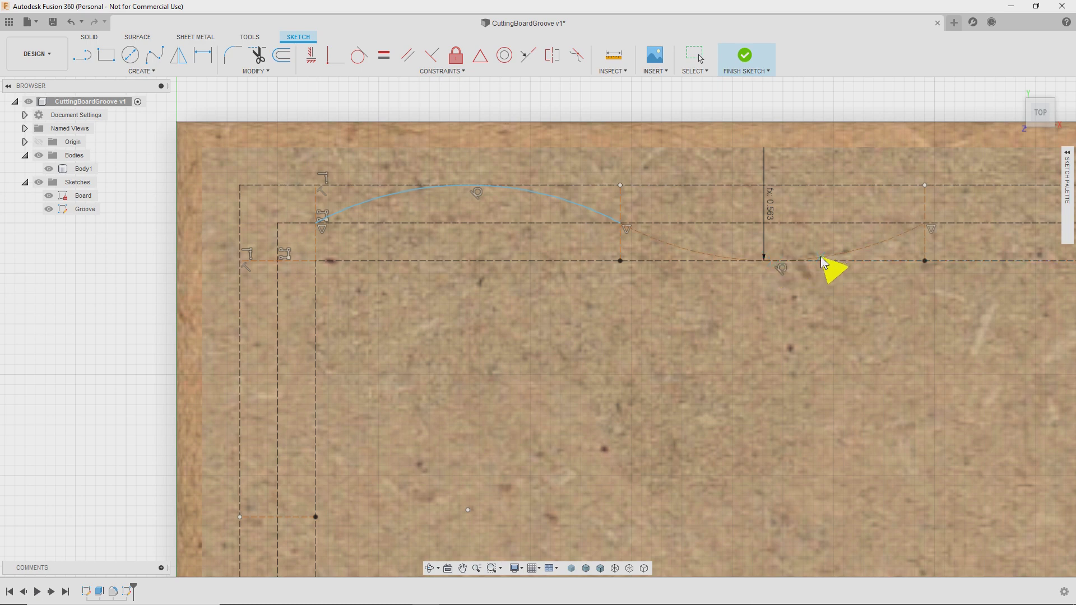
Turn off construction mode and convert the second arc on the upper edge to a regular sketch curve.
left_click(1067, 178)
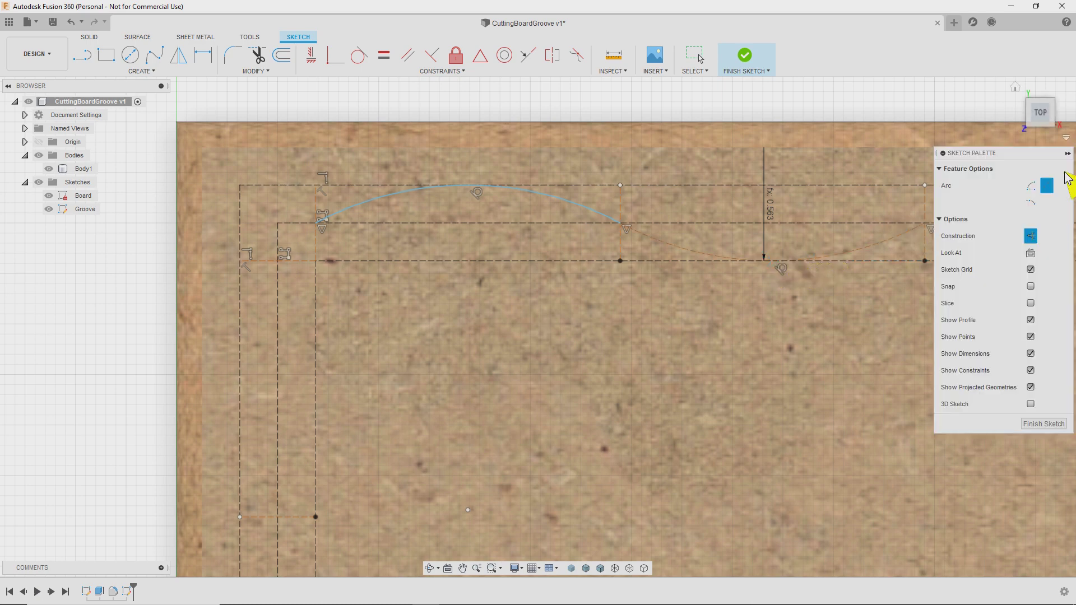
left_click(1031, 237)
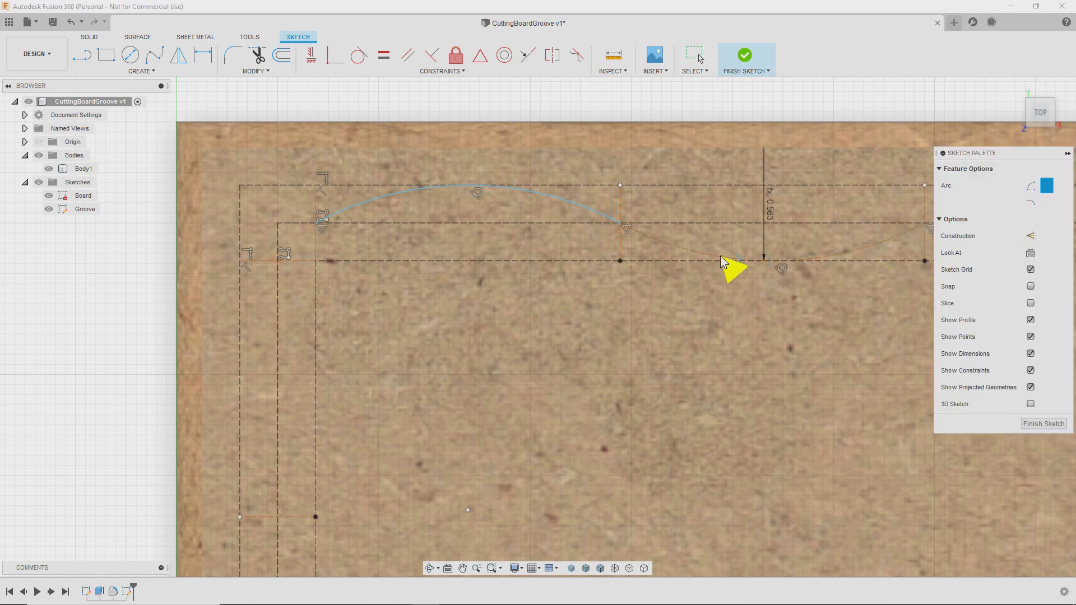
key("Escape")
left_click(697, 256)
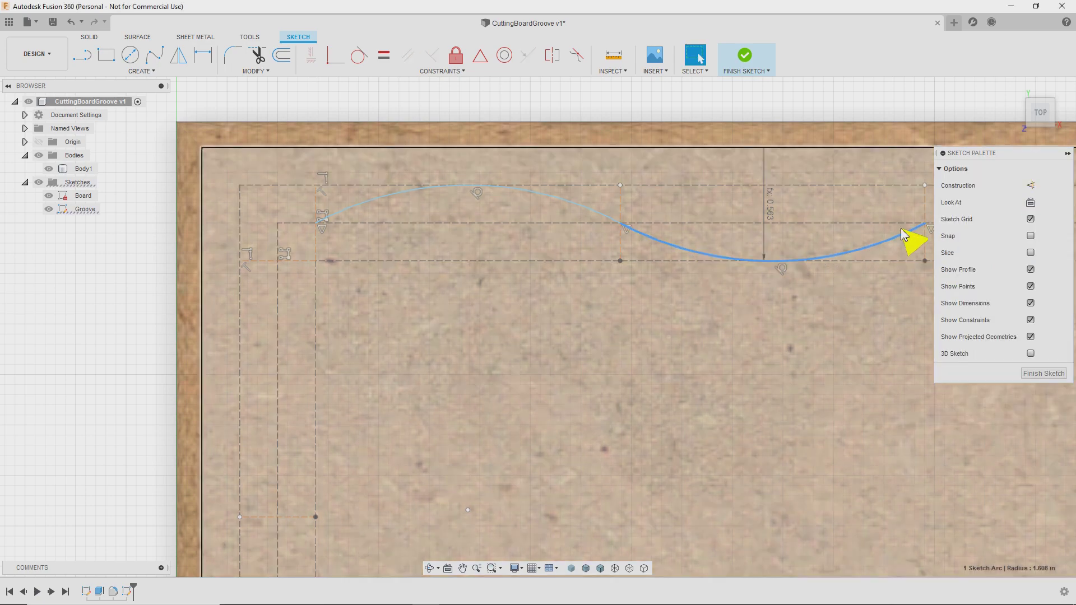
Draw a 3-point arc between the midpoints of the third and fourth short vertical lines, peaking on the outer construction rectangle.
middle_click_drag(913, 240, 536, 240)
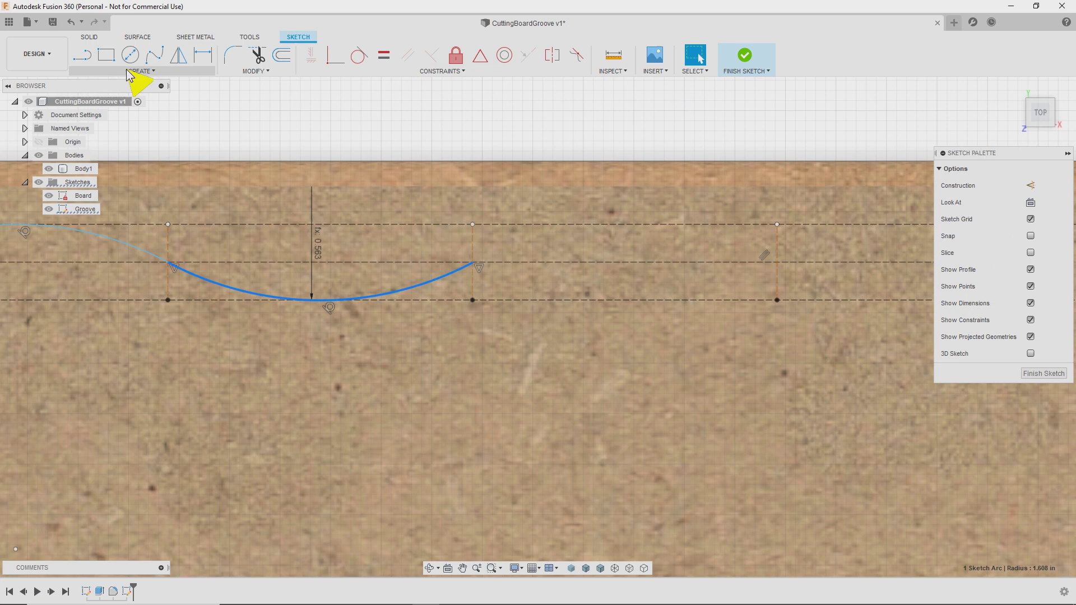
left_click(134, 71)
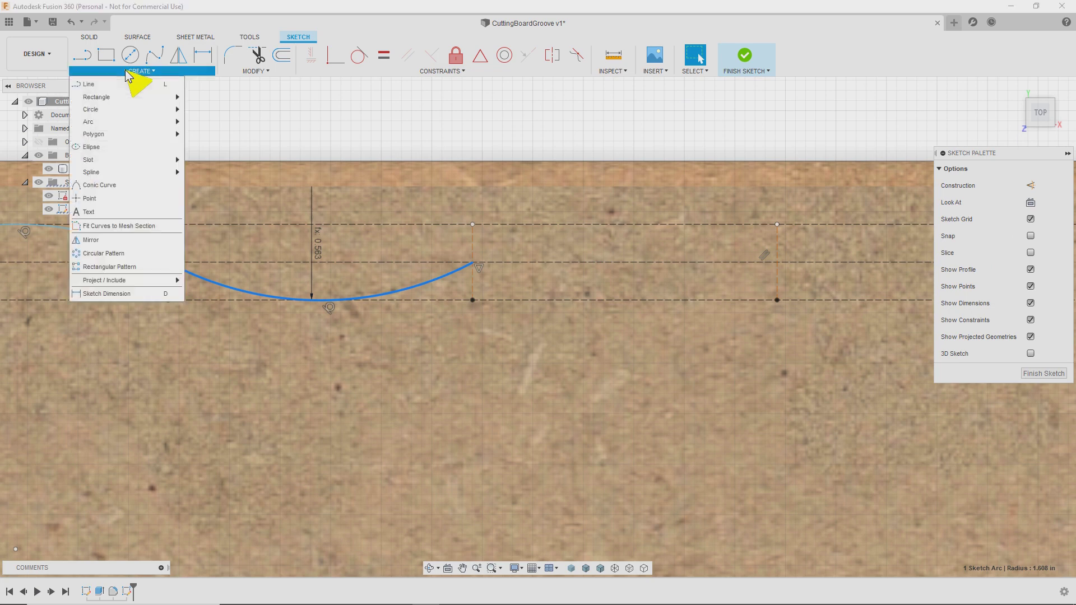
mouse_move(169, 122)
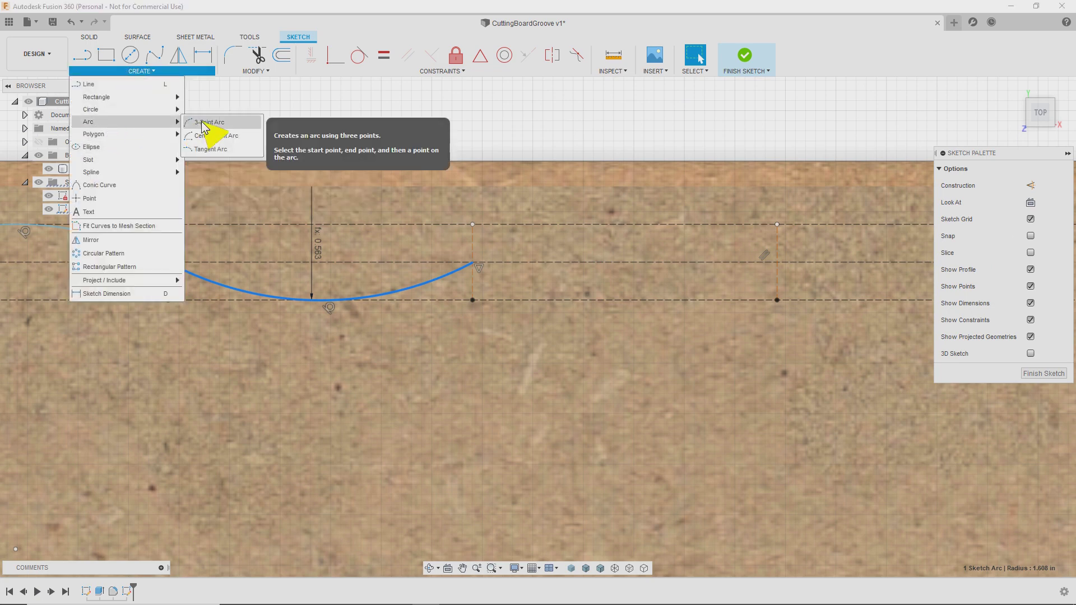
left_click(204, 123)
left_click(473, 262)
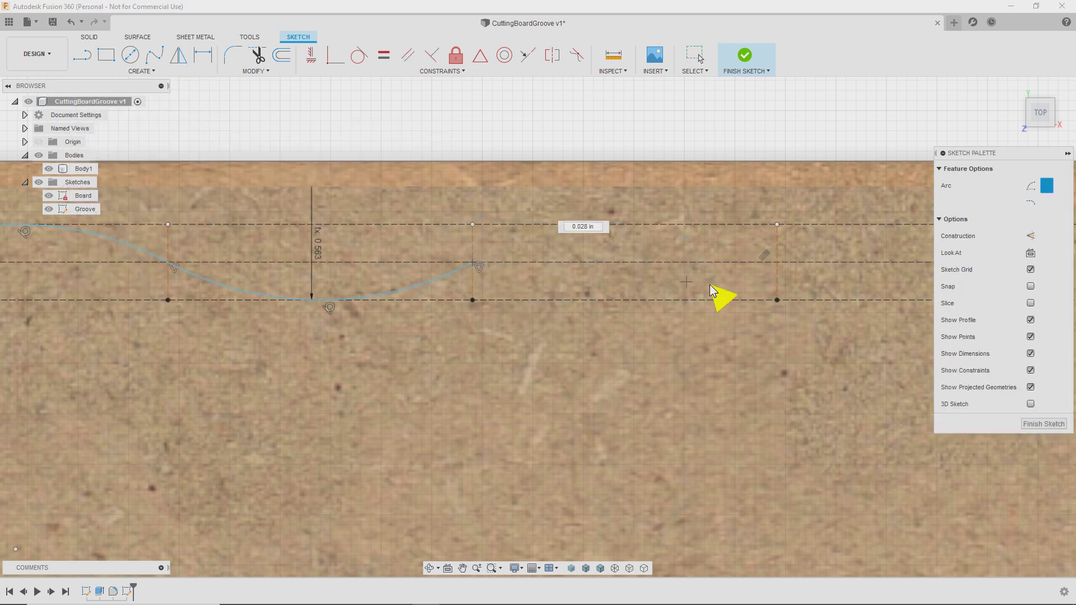
left_click(772, 261)
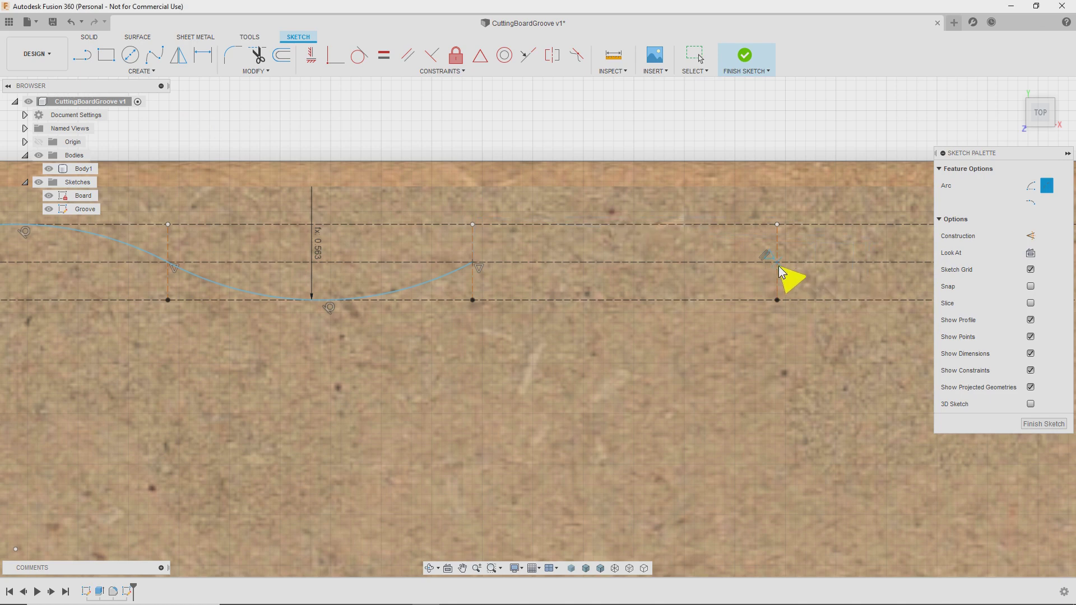
left_click(628, 227)
Draw a 3-point arc between the midpoints of the fourth and fifth short vertical lines, dipping to the inner construction rectangle.
middle_click_drag(757, 261, 485, 264)
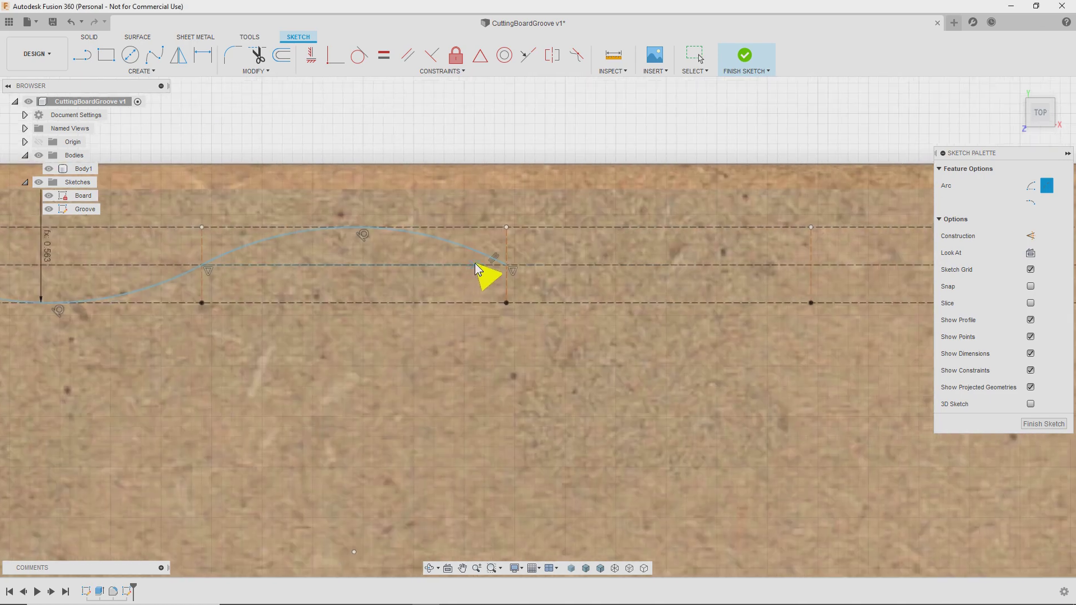
left_click(506, 265)
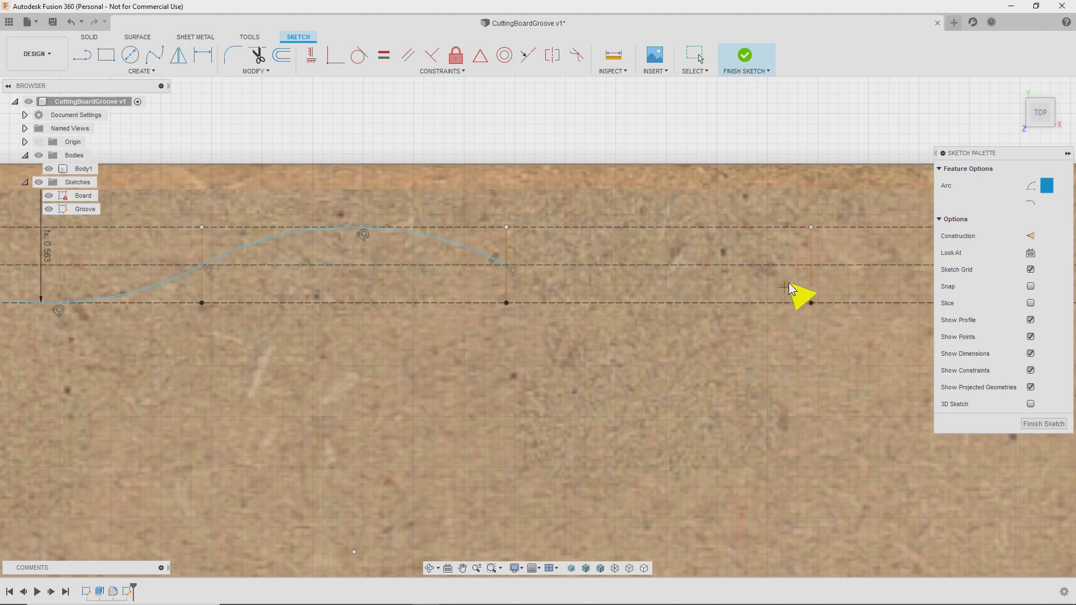
left_click(811, 264)
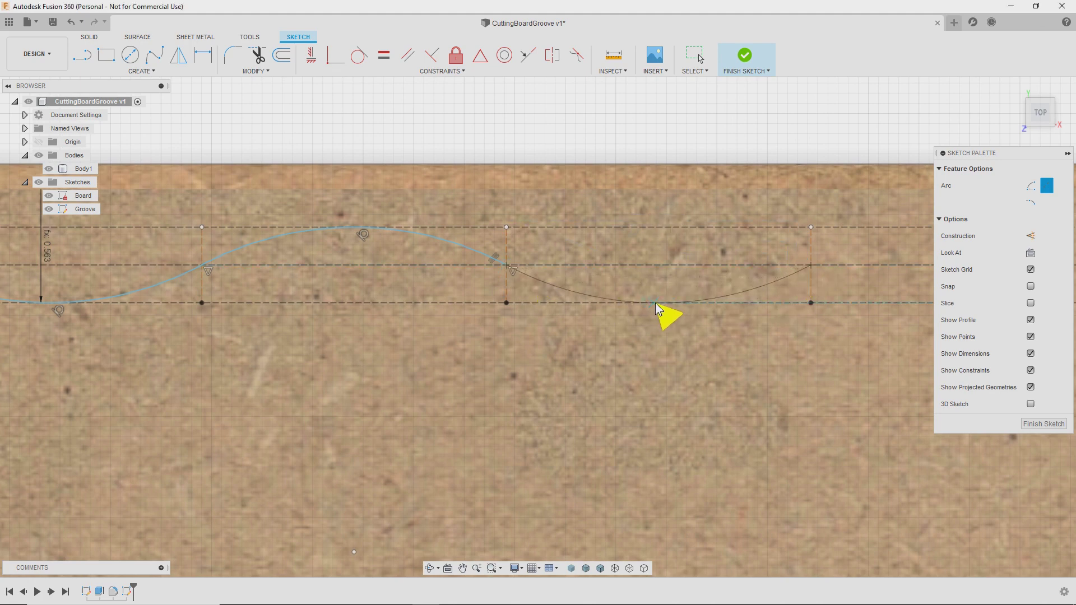
left_click(662, 306)
Draw a 3-point arc between the midpoints of the fifth and sixth short vertical lines, peaking on the outer construction rectangle.
middle_click_drag(787, 293, 444, 312)
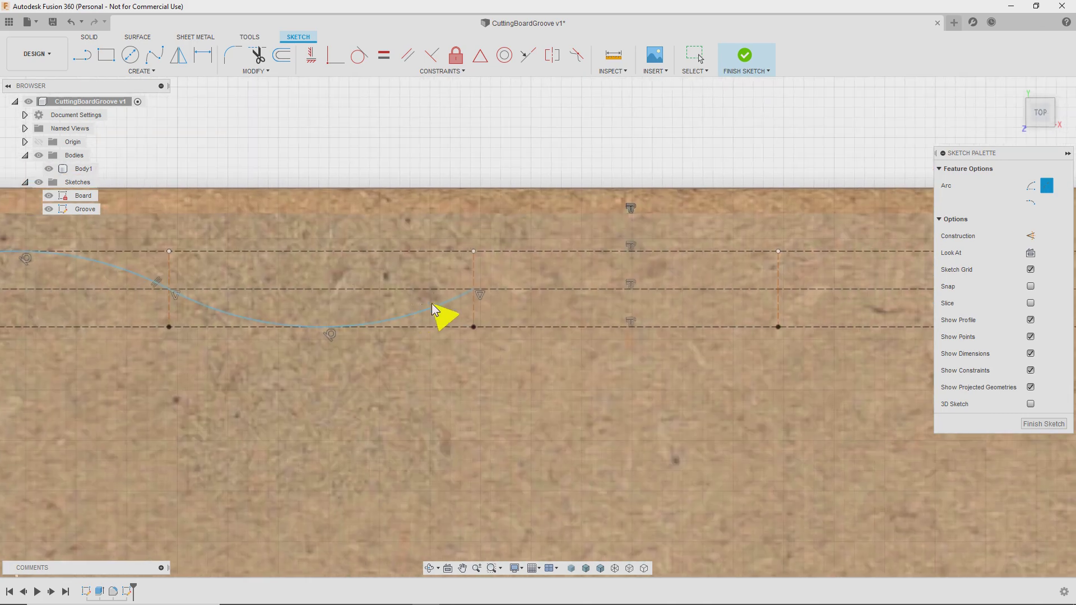
left_click(475, 290)
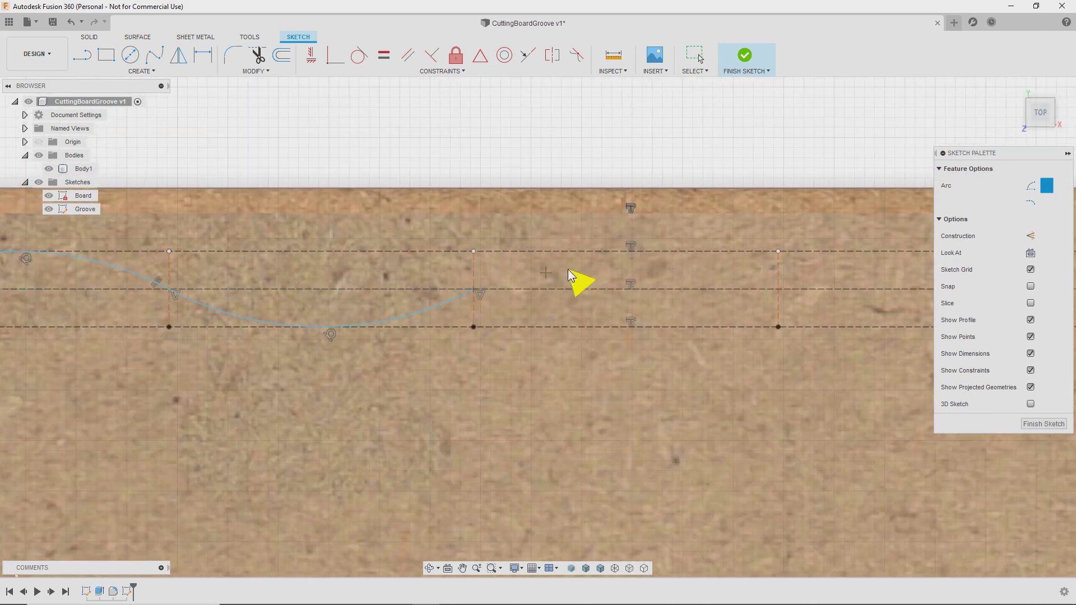
left_click(780, 291)
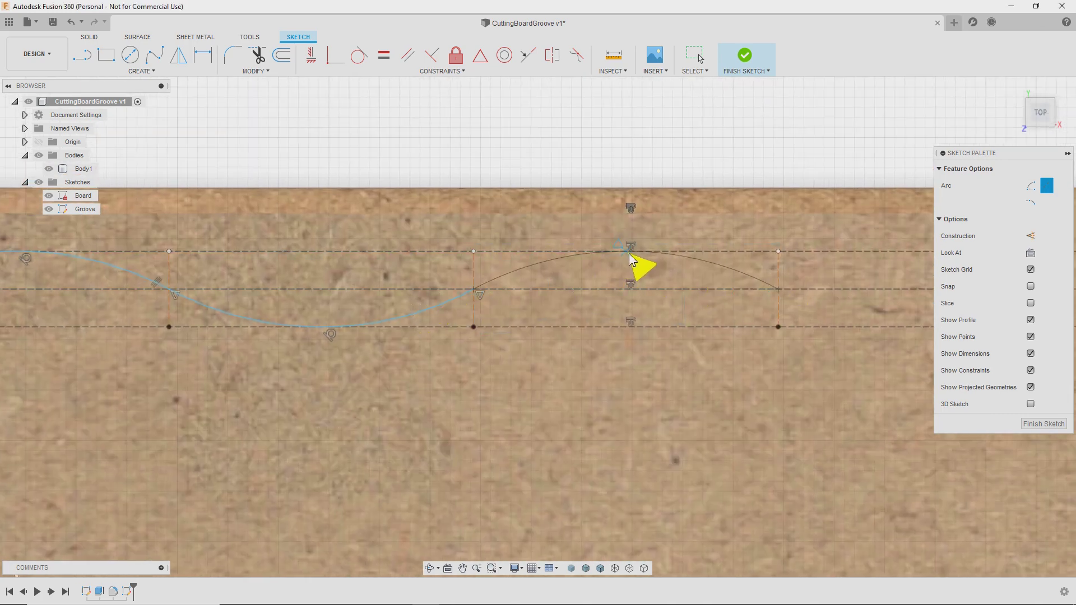
scroll(627, 254, "up", 2)
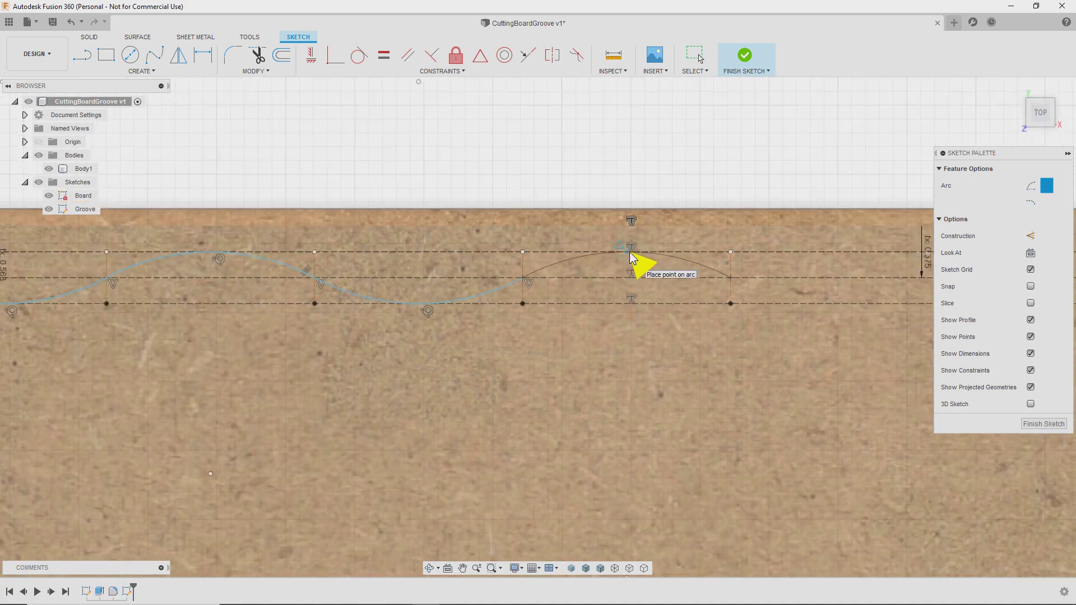
scroll(631, 252, "up", 5)
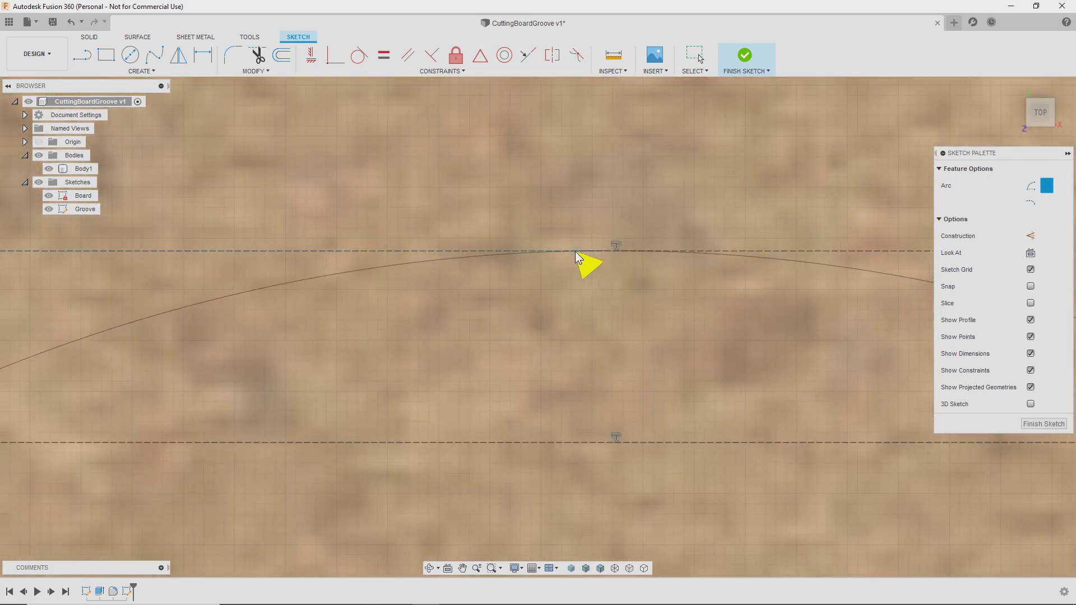
left_click(609, 253)
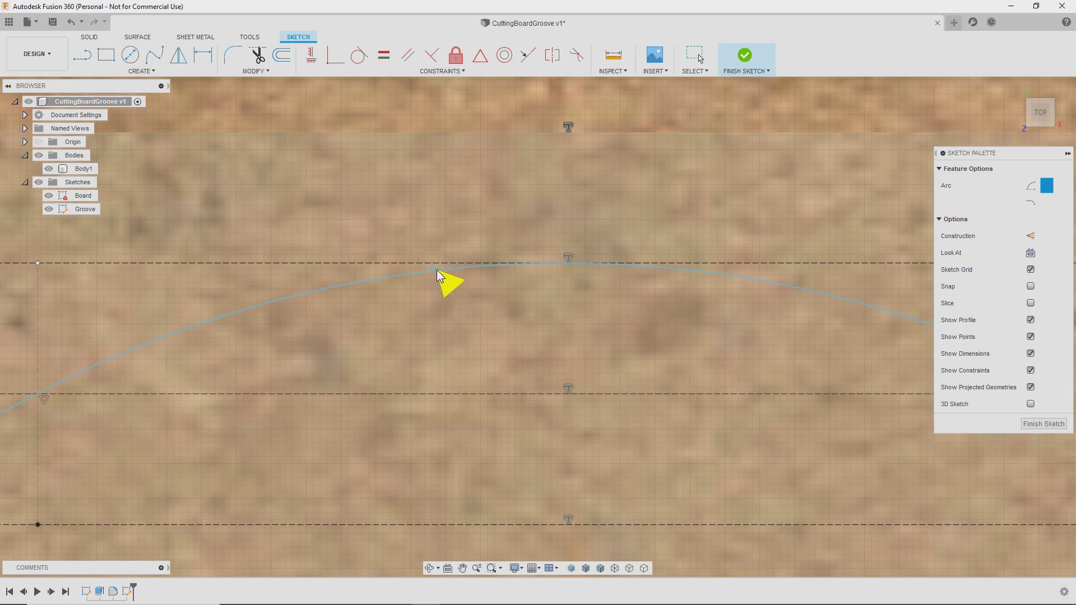
Apply a Tangent constraint between the fifth arc and the upper line of the outer construction rectangle.
key("Escape")
left_click(430, 277)
left_click(426, 276)
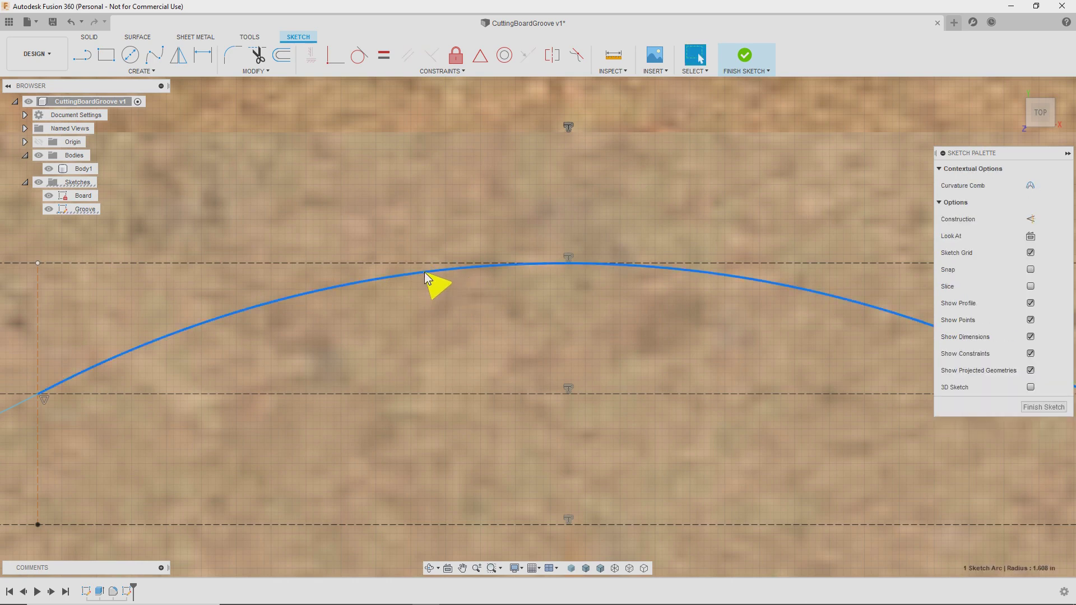
left_click(529, 157)
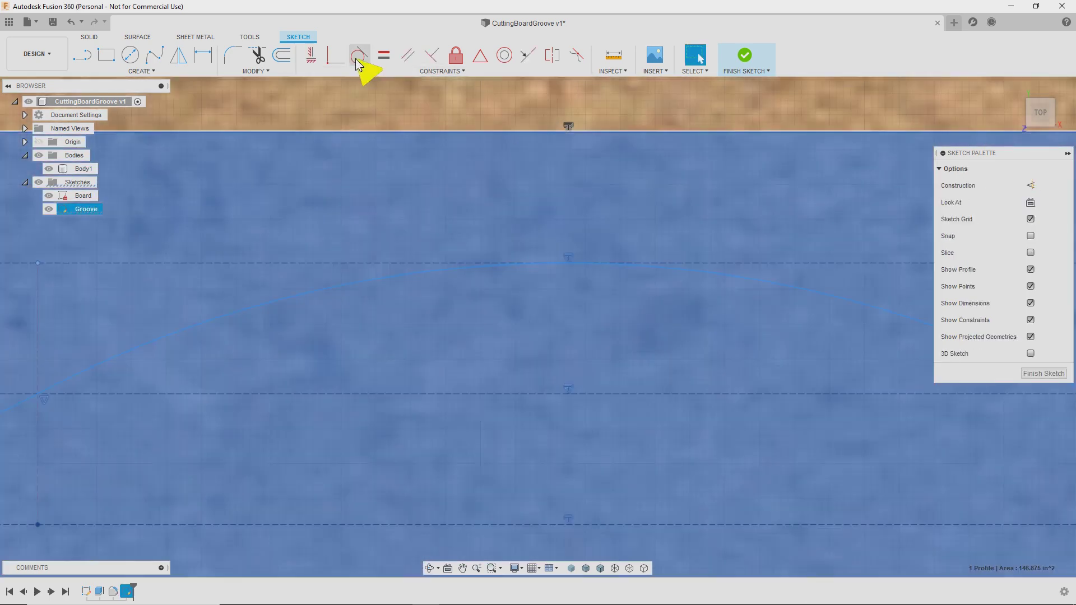
left_click(356, 56)
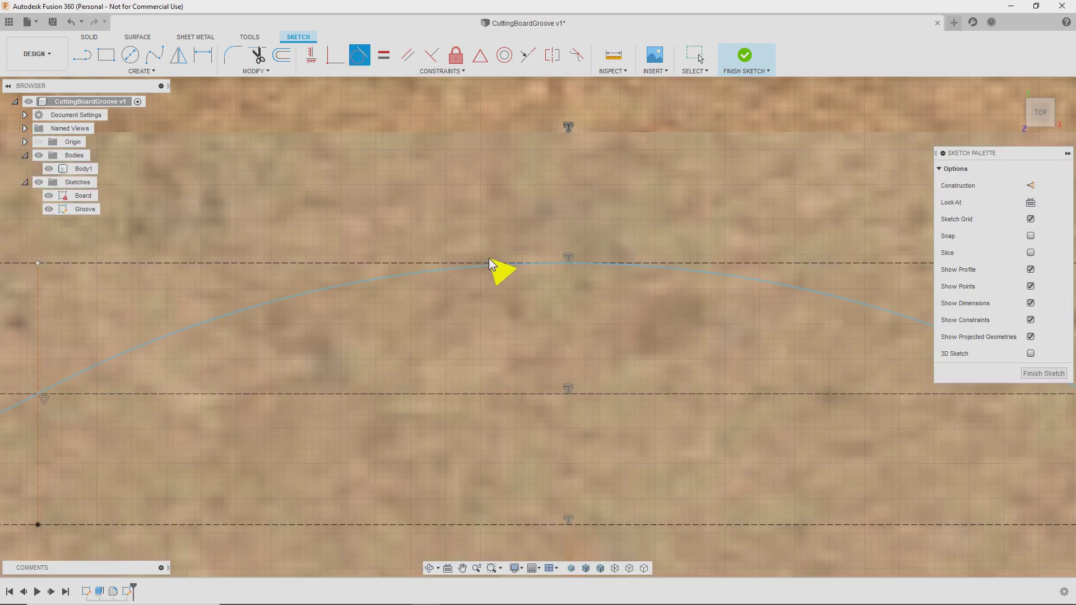
left_click(466, 269)
left_click(466, 264)
Draw a 3-point arc between the midpoints of the sixth and seventh short vertical lines, dipping to the inner construction rectangle.
middle_click_drag(678, 232, 345, 201)
mouse_move(690, 254)
middle_mouse_down()
mouse_move(566, 255)
mouse_move(558, 288)
mouse_move(437, 241)
middle_mouse_up()
middle_click_drag(770, 273, 542, 260)
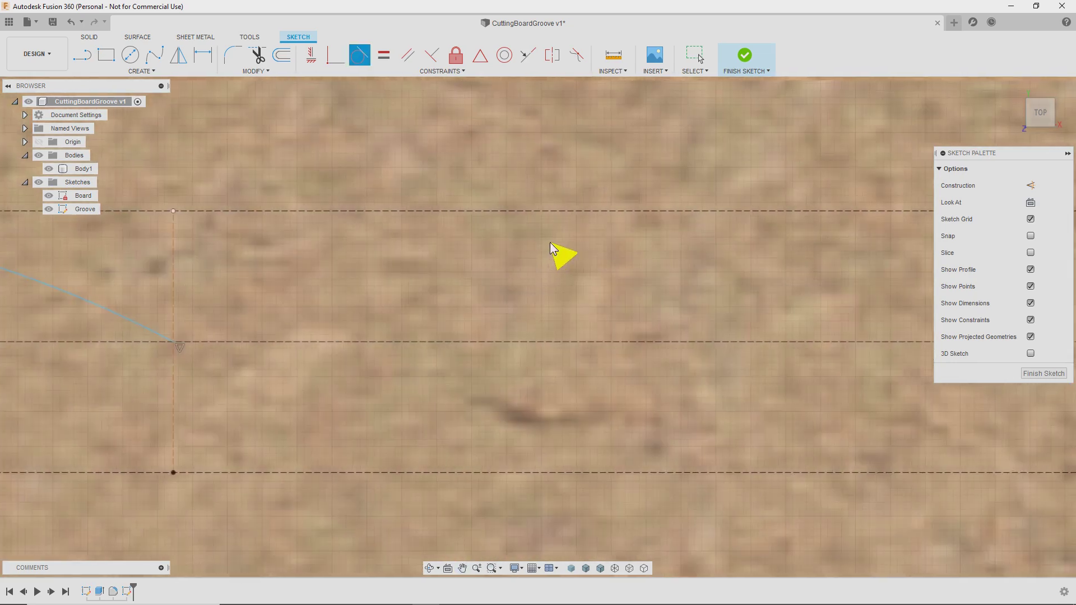
scroll(552, 245, "down", 2)
scroll(623, 247, "down", 1)
middle_click_drag(662, 240, 564, 253)
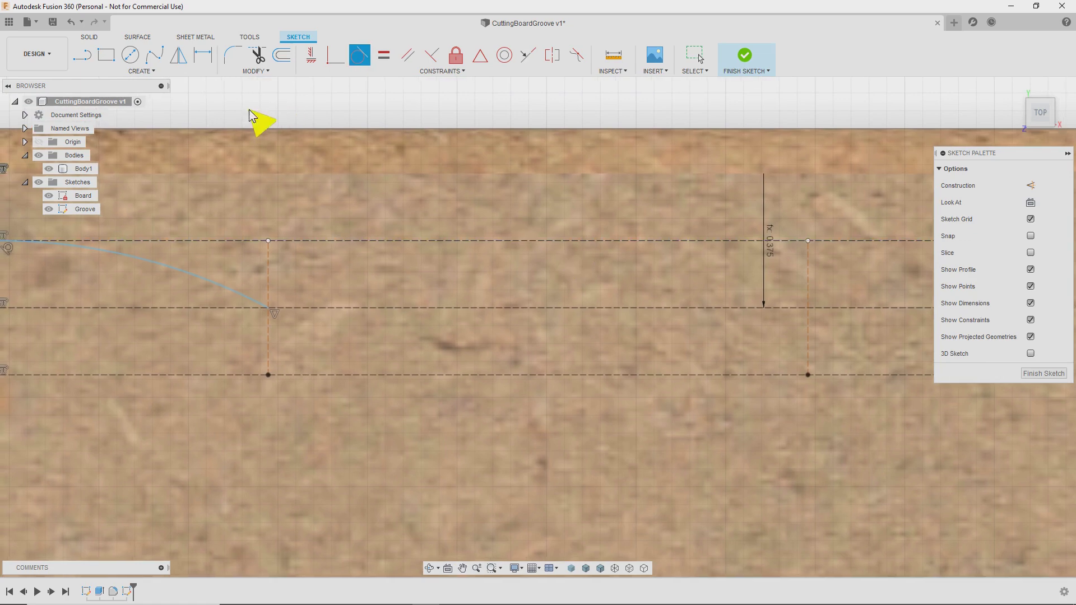
left_click(147, 71)
mouse_move(161, 129)
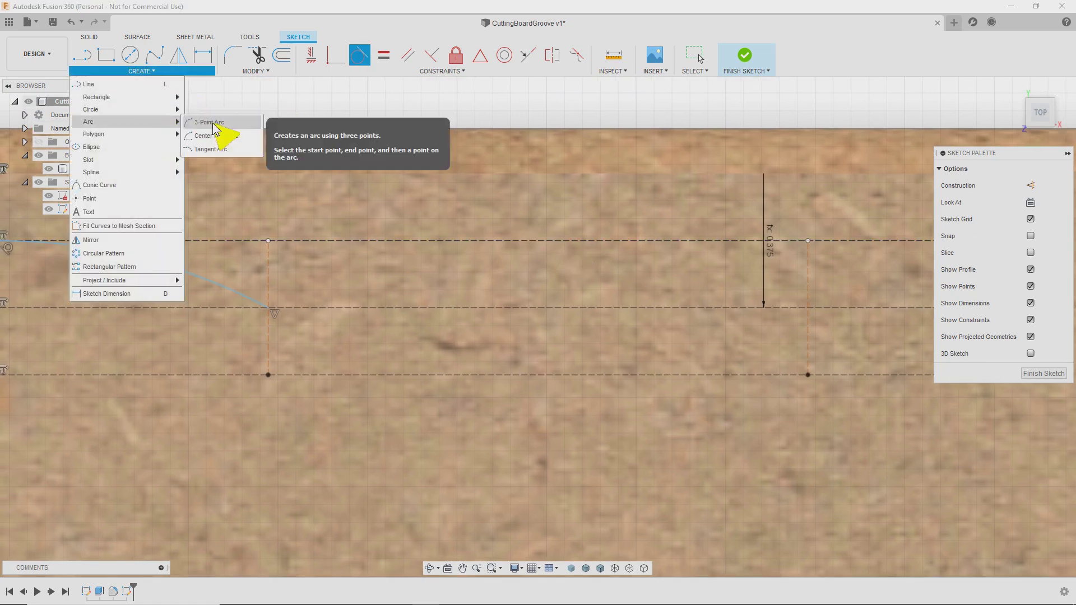
left_click(221, 134)
left_click(270, 308)
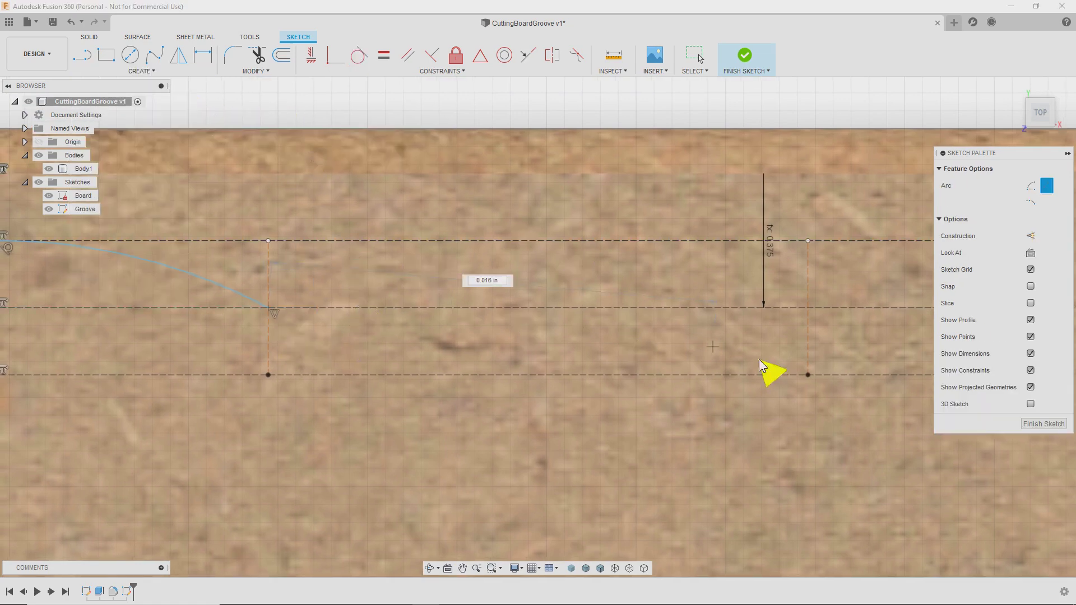
left_click(809, 308)
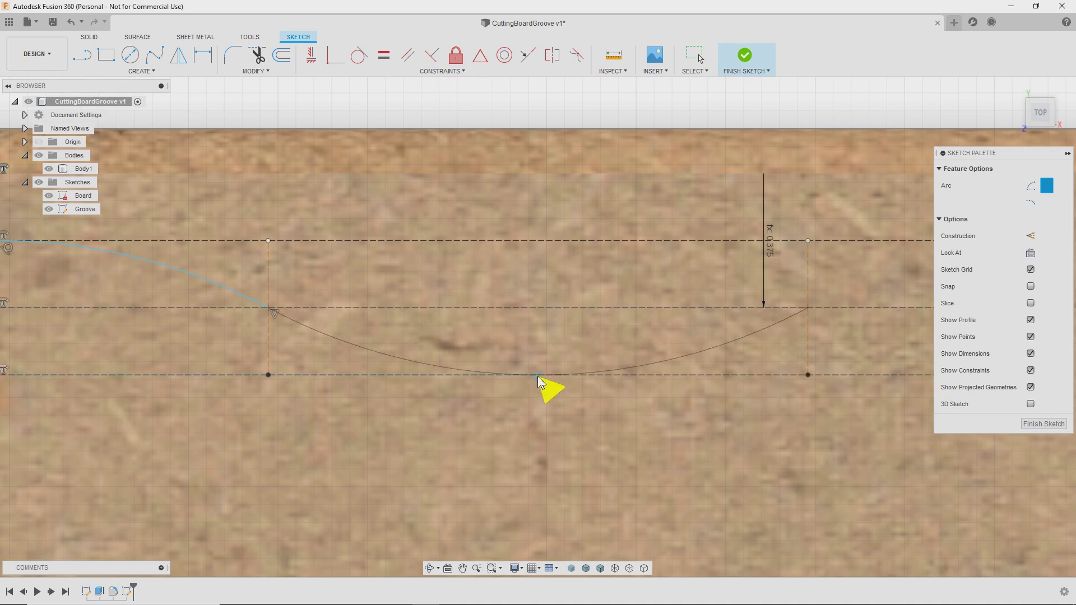
left_click(563, 375)
Draw a 3-point arc between the midpoints of the seventh and eighth short vertical lines, peaking on the outer construction rectangle.
mouse_move(716, 380)
middle_mouse_down()
mouse_move(630, 384)
mouse_move(500, 339)
middle_mouse_up()
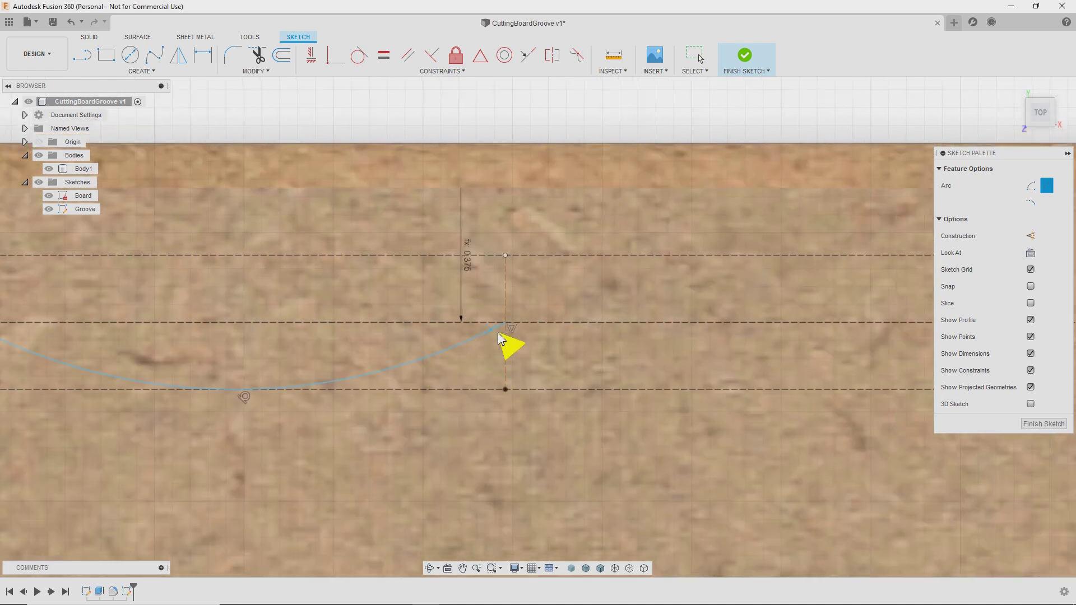
left_click(506, 327)
middle_click_drag(865, 344, 631, 360)
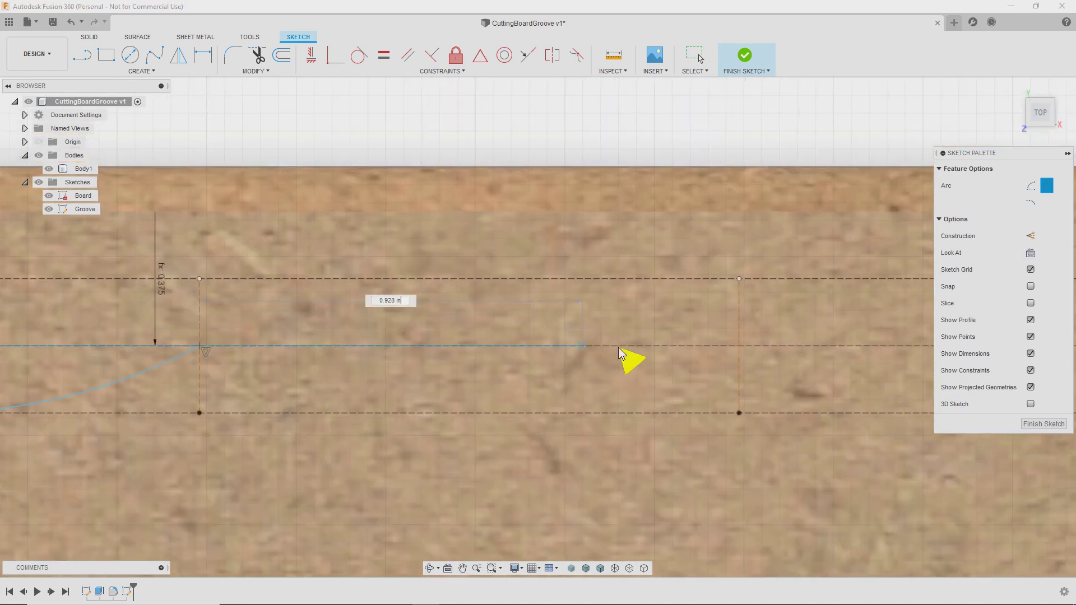
left_click(743, 351)
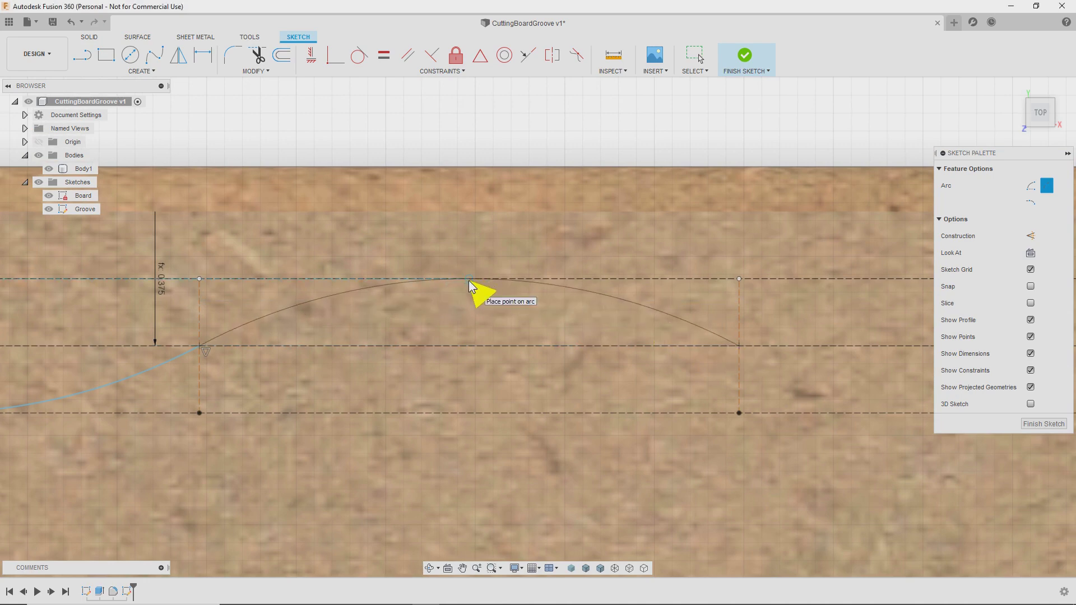
left_click(469, 281)
Draw a 3-point arc between the midpoints of the eighth and ninth short vertical lines, dipping to the inner construction rectangle.
mouse_move(721, 353)
middle_mouse_down()
mouse_move(478, 362)
mouse_move(410, 337)
middle_mouse_up()
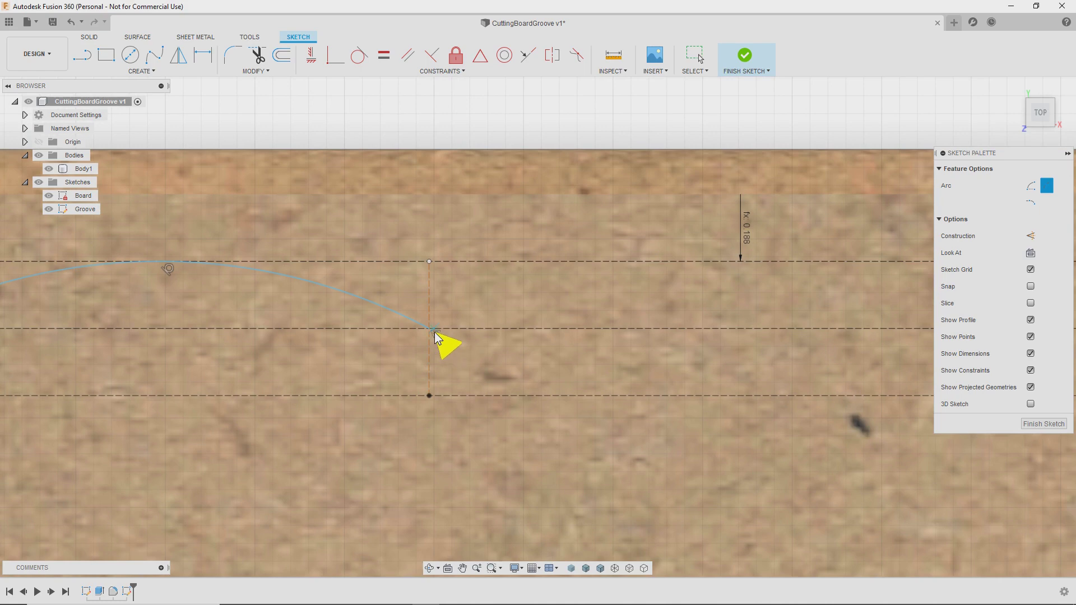
left_click(432, 331)
middle_click_drag(824, 390, 541, 377)
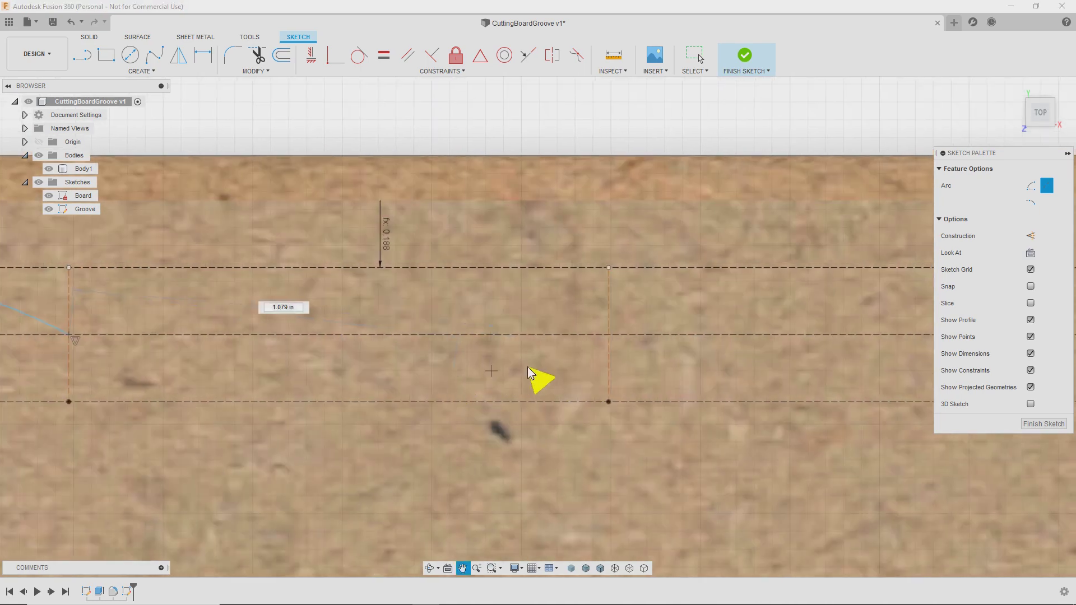
left_click(608, 337)
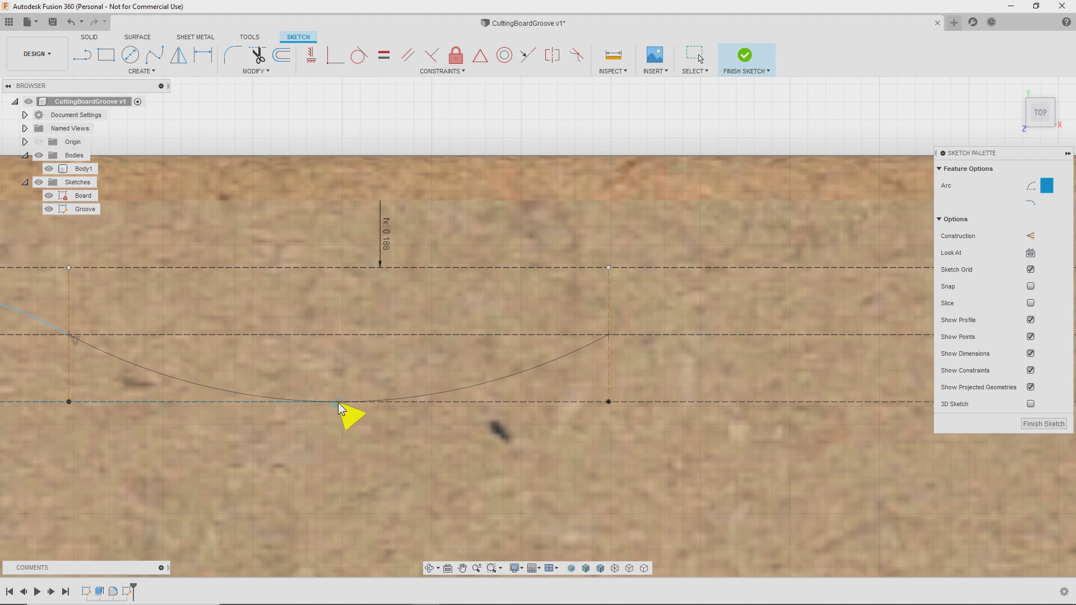
left_click(374, 397)
Draw a 3-point arc between the midpoints of the upper edge's last two short vertical lines, peaking on the outer construction rectangle.
middle_click_drag(636, 358, 369, 399)
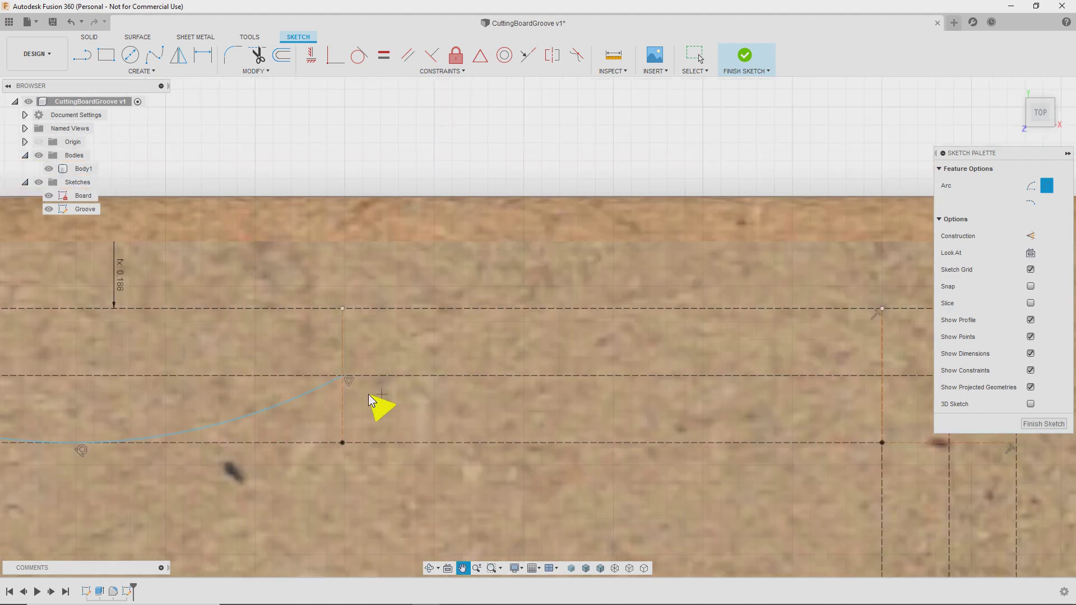
left_click(342, 376)
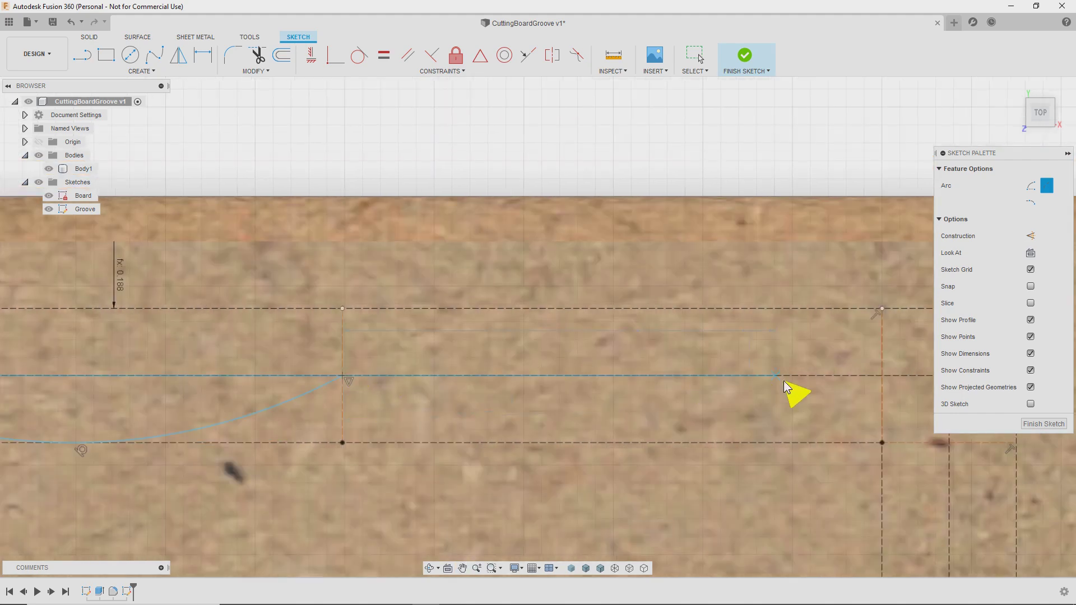
left_click(867, 376)
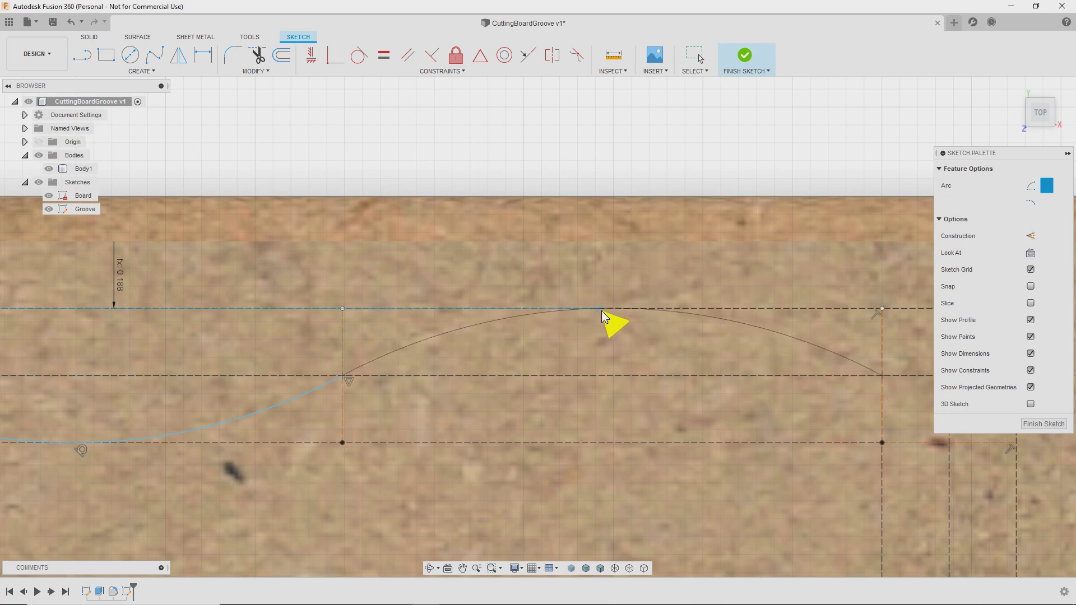
Complete the last three-point arc of the wave along the board's top edge, curving out to the outer construction line, and leave the arc command.
left_click(613, 313)
scroll(561, 376, "down", 5)
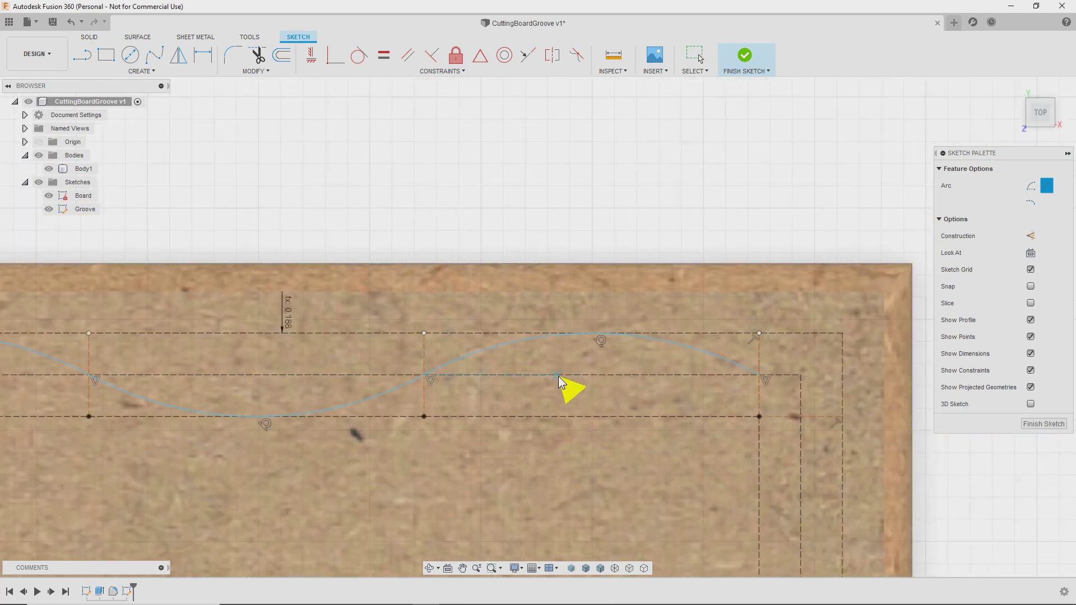
middle_click_drag(365, 427, 689, 390)
scroll(424, 385, "down", 1)
mouse_move(475, 388)
middle_mouse_down()
mouse_move(603, 382)
mouse_move(583, 387)
mouse_move(735, 353)
mouse_move(723, 341)
middle_mouse_up()
scroll(524, 396, "down", 1)
scroll(420, 371, "down", 4)
middle_click_drag(355, 371, 595, 363)
scroll(595, 362, "down", 1)
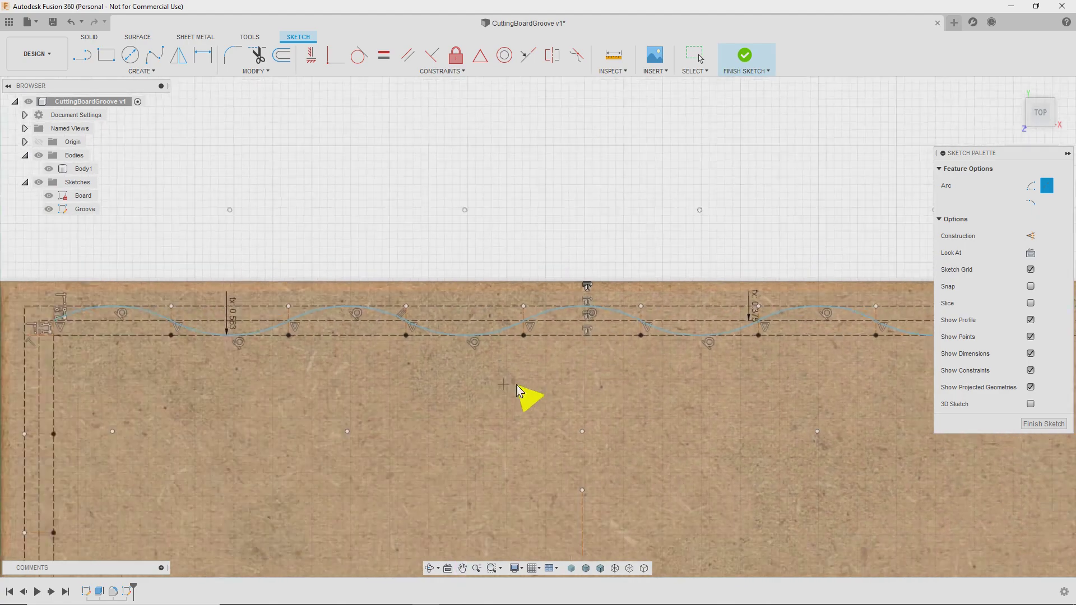
middle_click_drag(470, 384, 562, 372)
scroll(638, 376, "down", 3)
scroll(745, 392, "down", 2)
mouse_move(697, 400)
middle_mouse_down()
mouse_move(553, 393)
mouse_move(639, 394)
middle_mouse_up()
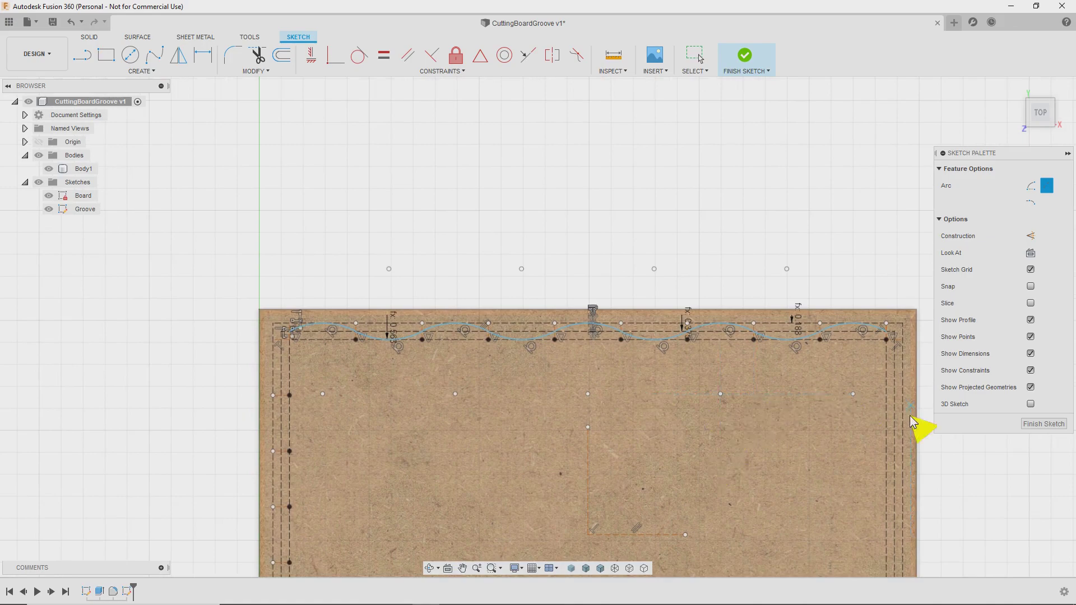
key("Escape")
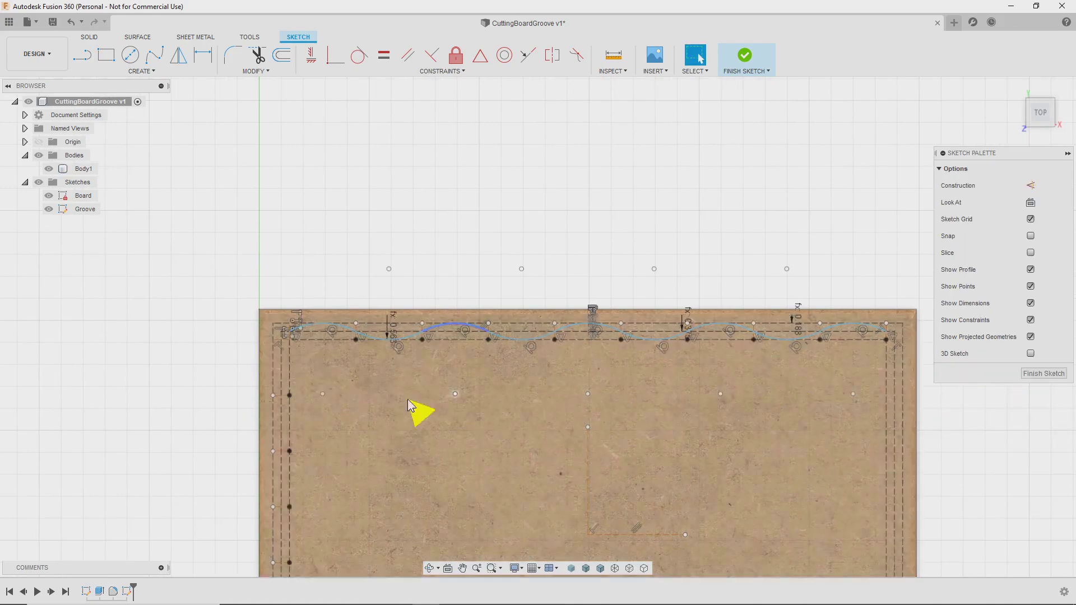
Save the CuttingBoardGroove design as a new version.
scroll(504, 420, "down", 1)
scroll(554, 425, "up", 2)
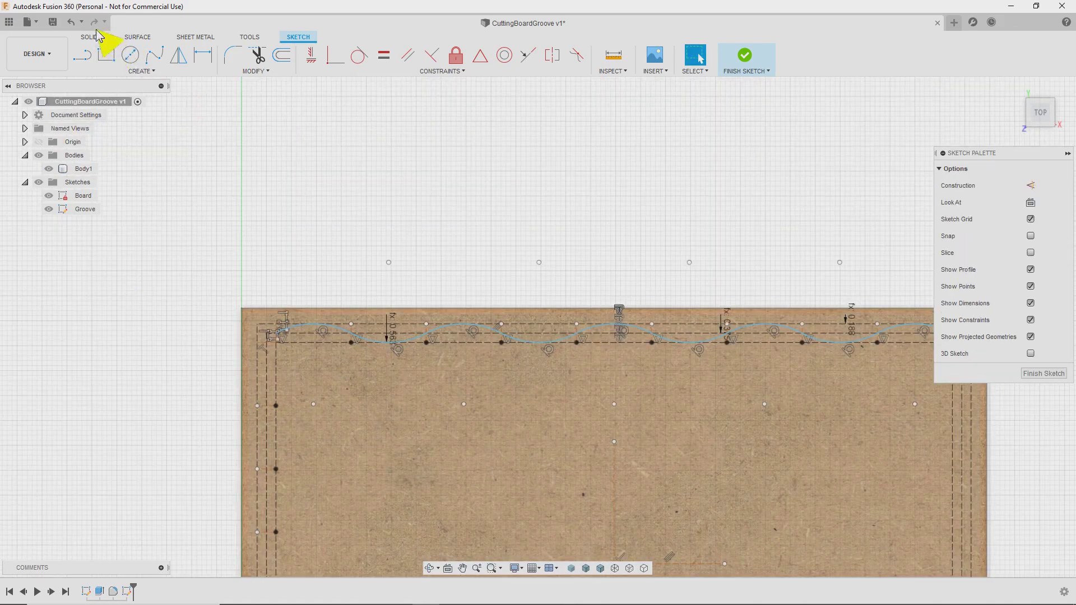
left_click(53, 22)
left_click(527, 318)
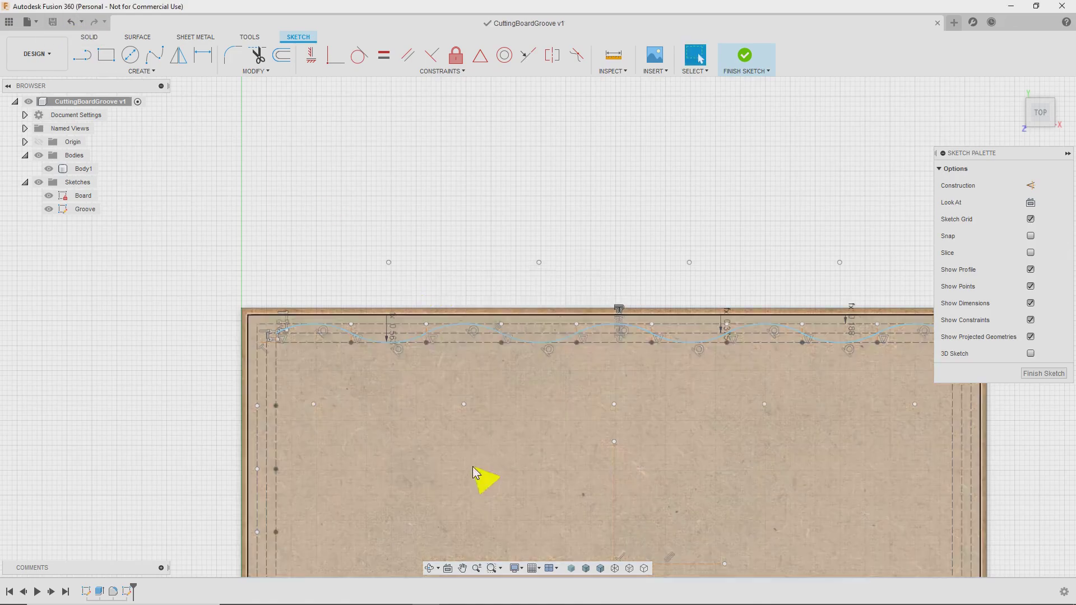
Draw the first three-point arc at the upper end of the board's left edge, between middle-line points and curving out to the outer construction line.
middle_click_drag(474, 467, 573, 301)
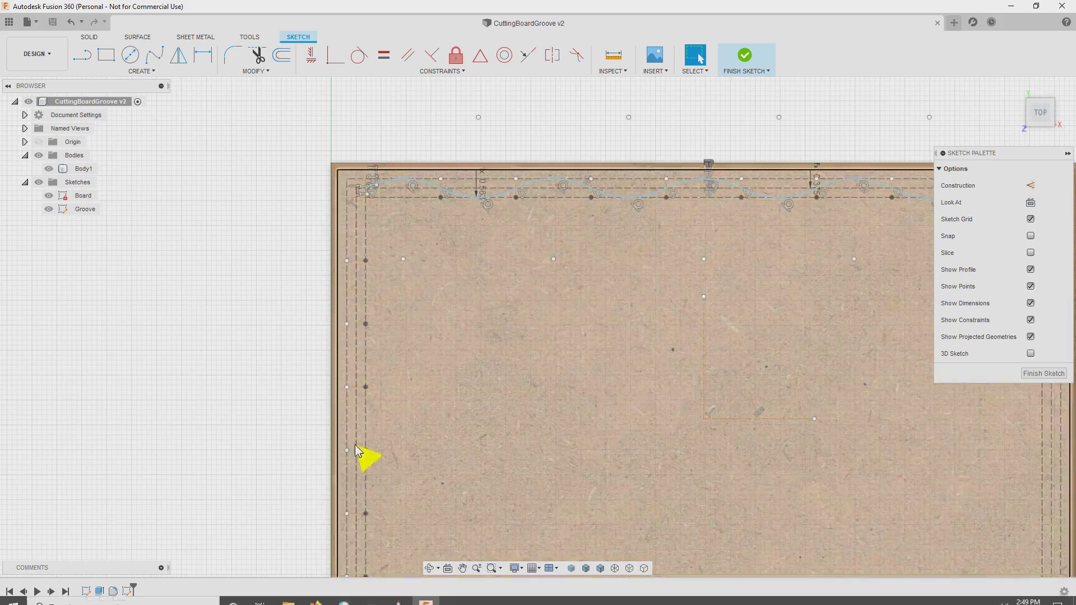
mouse_move(418, 242)
middle_mouse_down()
mouse_move(560, 240)
mouse_move(503, 259)
mouse_move(483, 238)
middle_mouse_up()
scroll(510, 220, "down", 3)
scroll(508, 211, "up", 2)
scroll(509, 213, "up", 4)
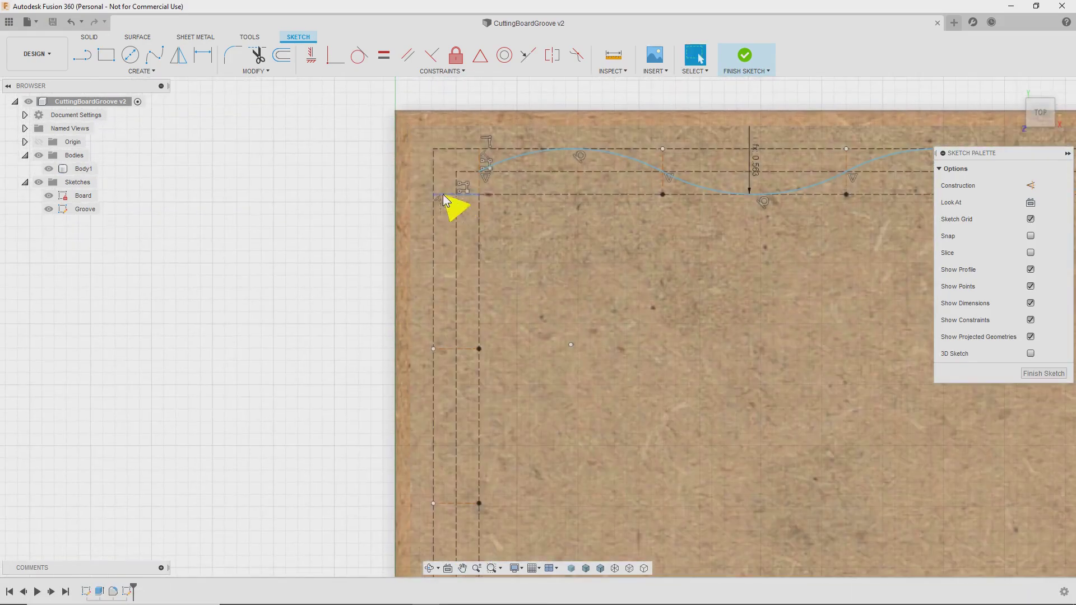
left_click(163, 71)
mouse_move(150, 127)
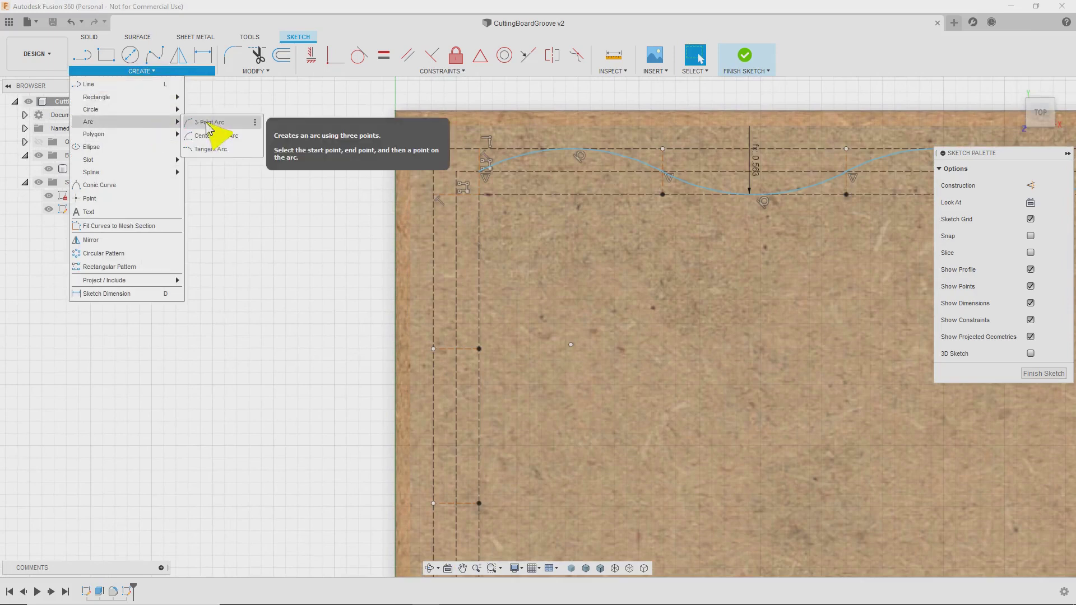
left_click(209, 123)
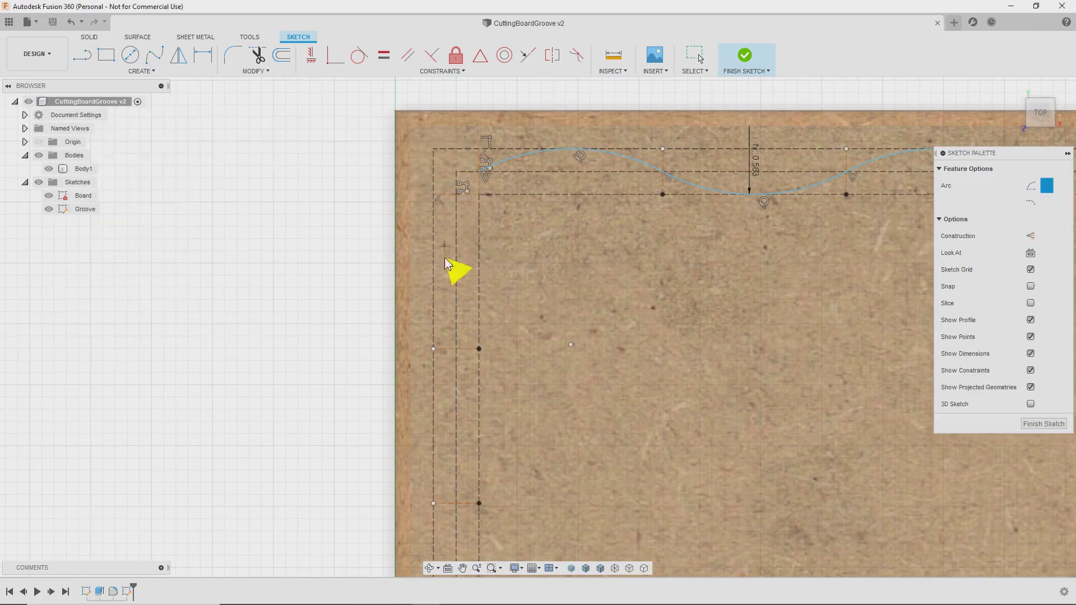
left_click(455, 349)
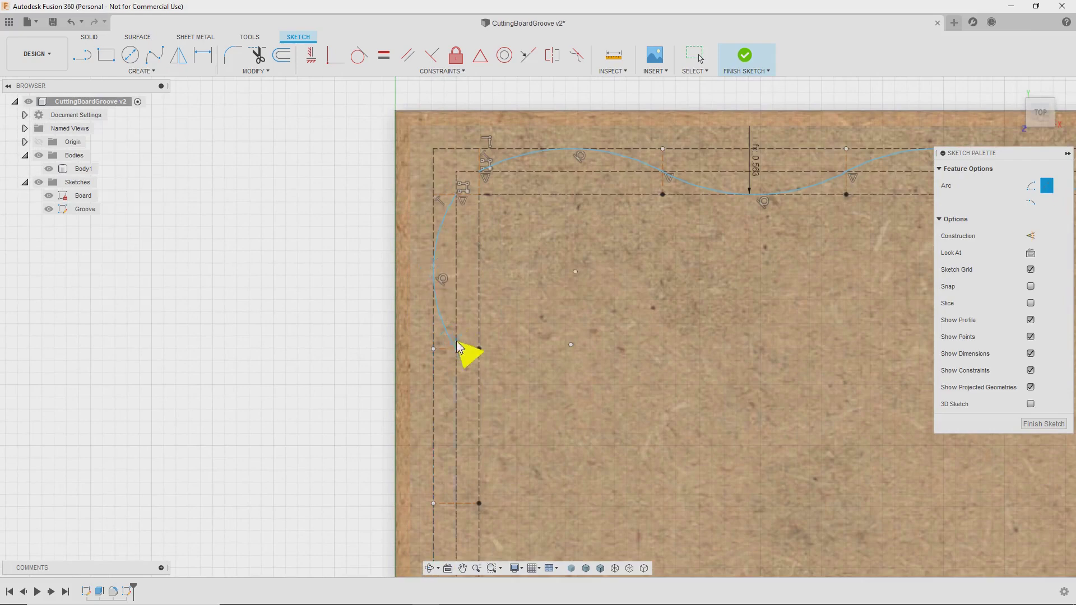
Add the second and third arcs down the left edge, curving first to the inner and then to the outer construction line.
middle_click_drag(477, 411, 525, 237)
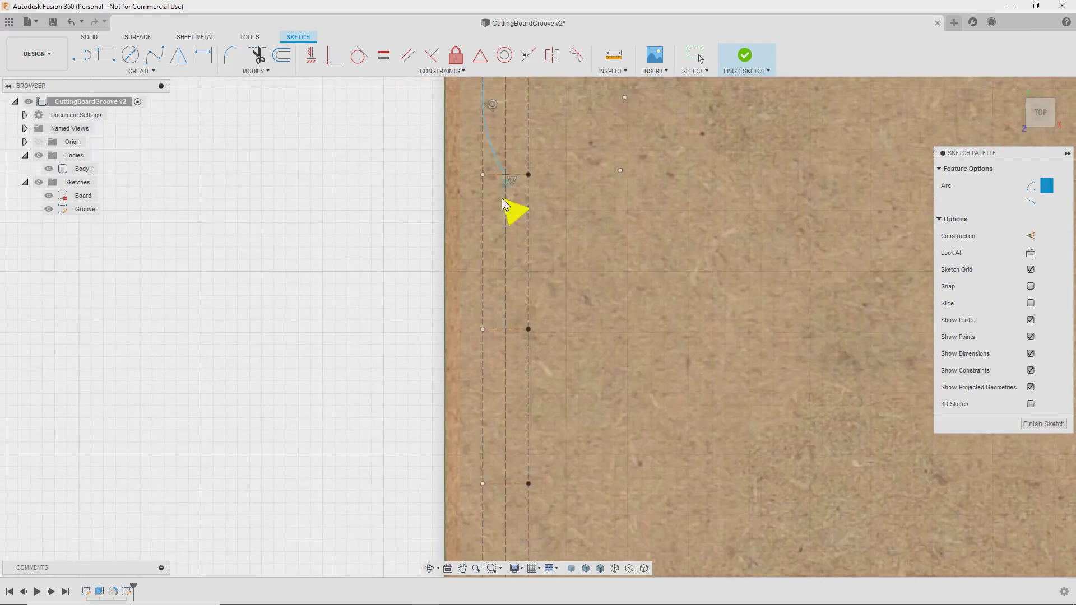
left_click(531, 255)
left_click(506, 329)
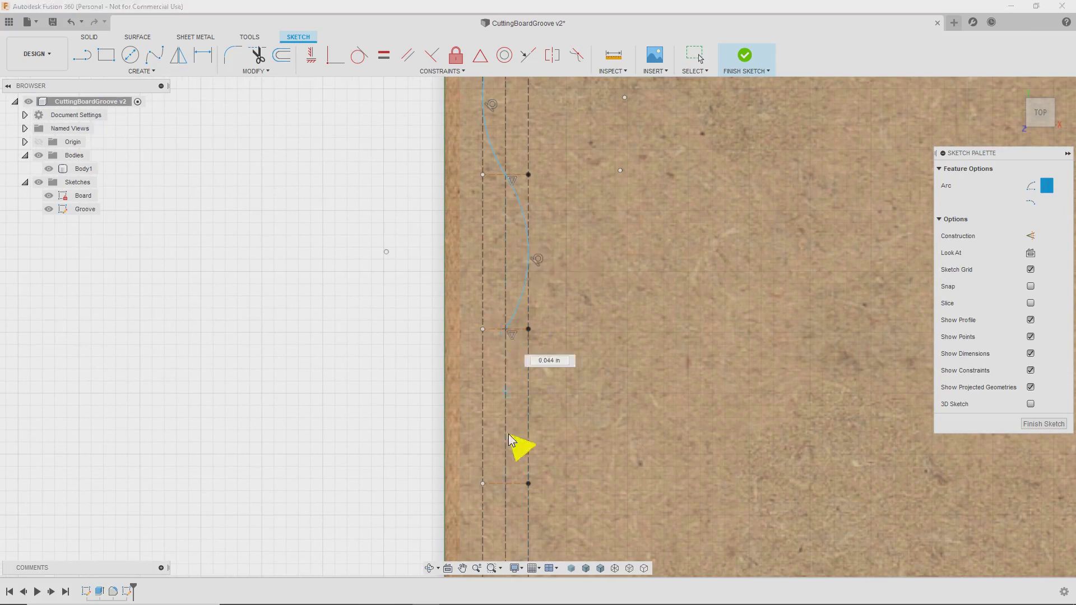
left_click(506, 484)
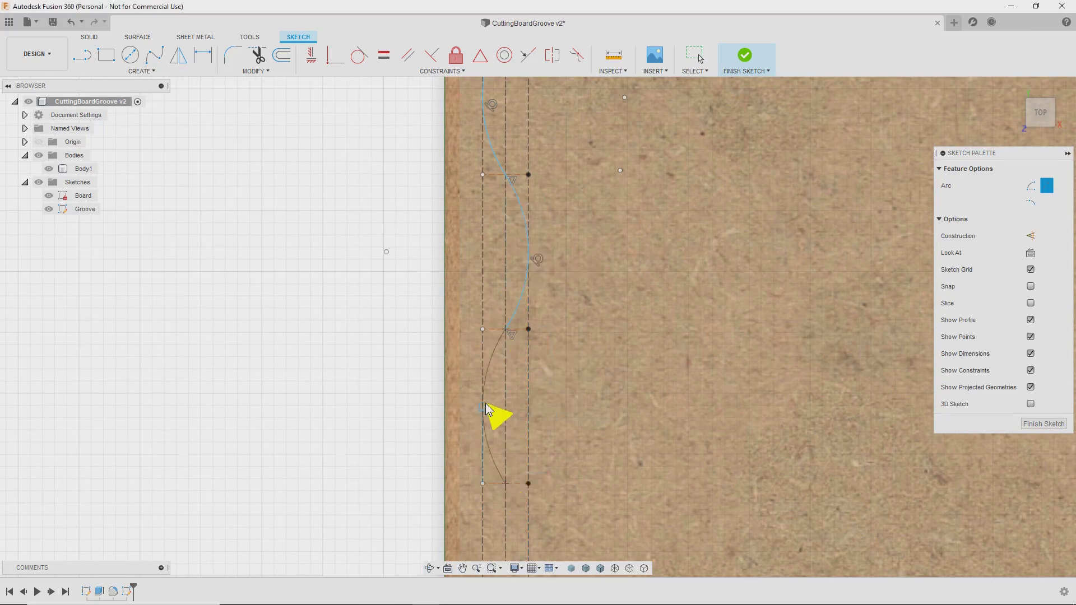
mouse_move(521, 355)
middle_mouse_down()
mouse_move(504, 288)
mouse_move(491, 281)
middle_mouse_up()
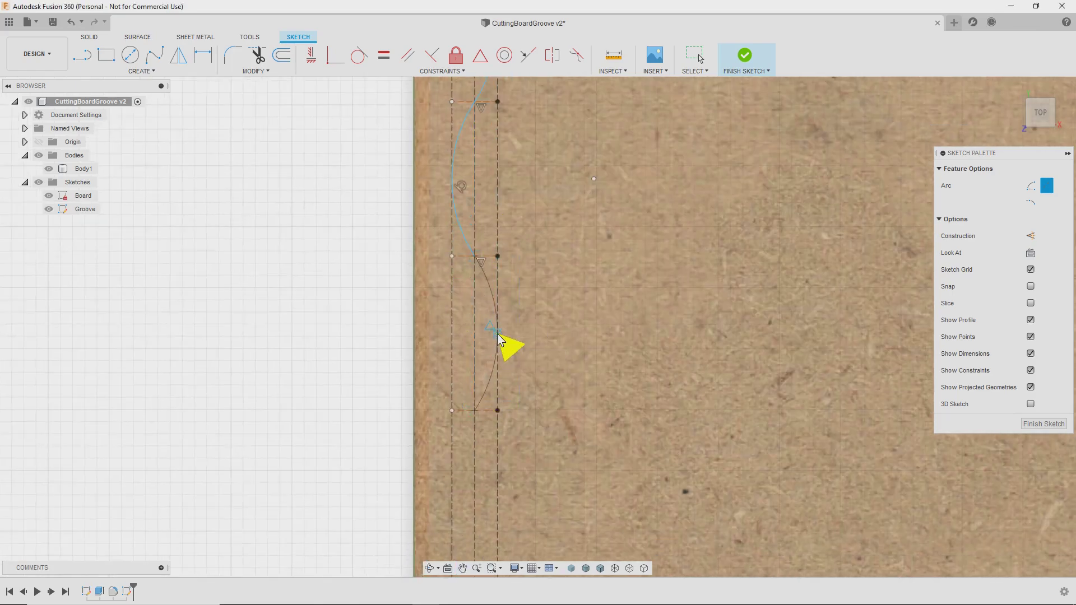
Continue the left-edge wave with the fourth arc touching the inner construction line and the fifth touching the outer one.
scroll(501, 340, "up", 5)
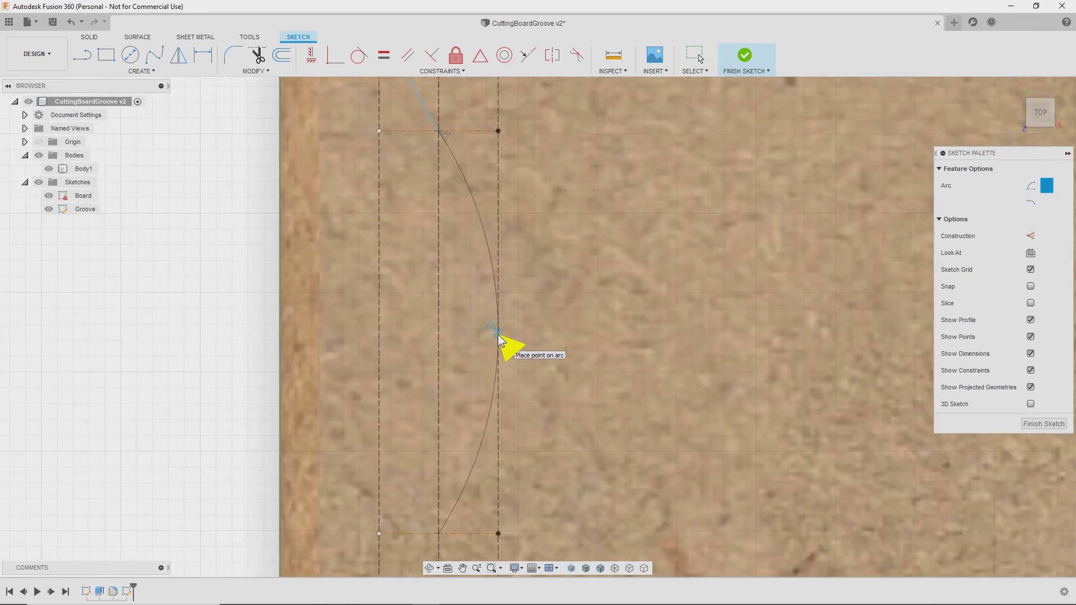
left_click(498, 335)
middle_click_drag(446, 375, 545, 122)
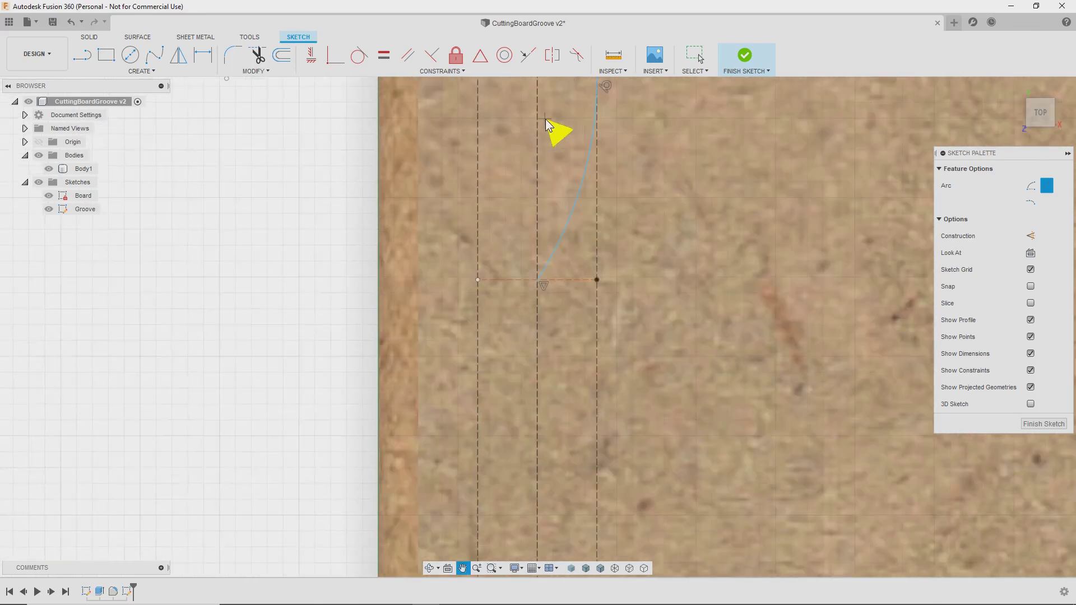
scroll(541, 272, "down", 3)
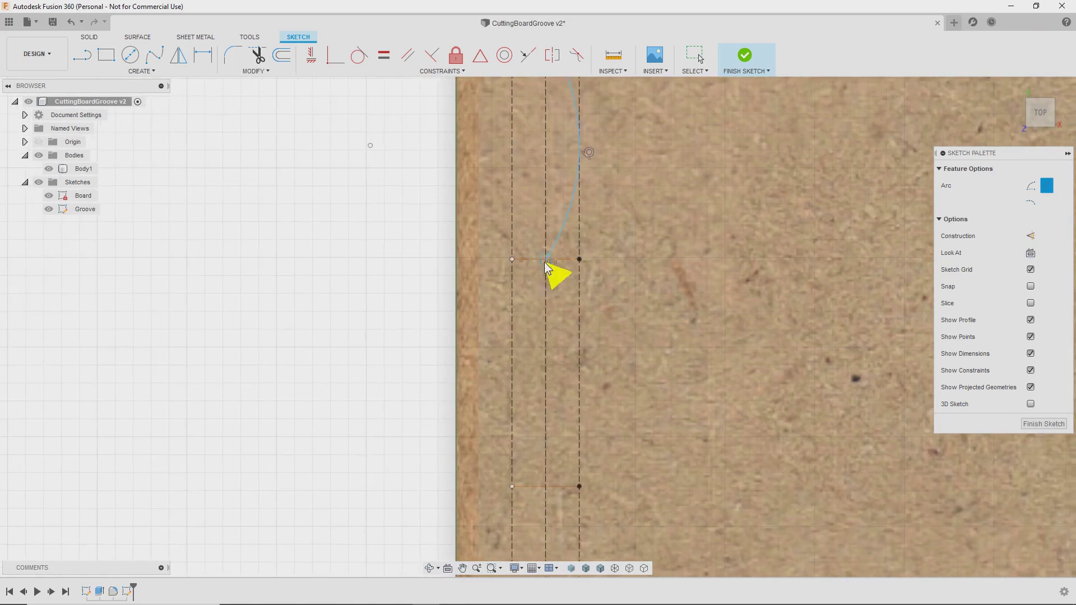
left_click(545, 259)
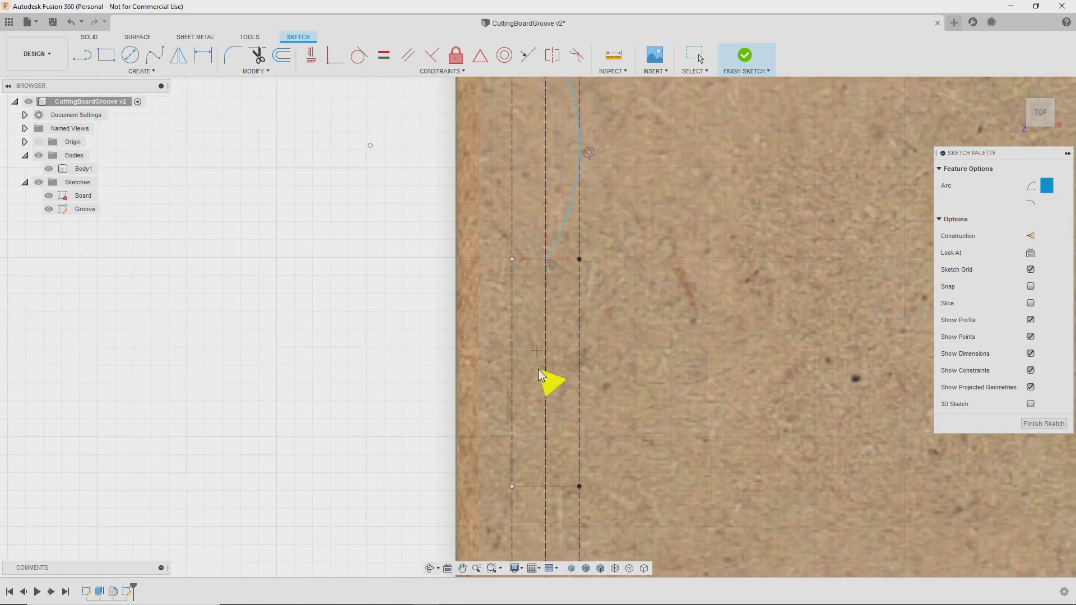
left_click(545, 485)
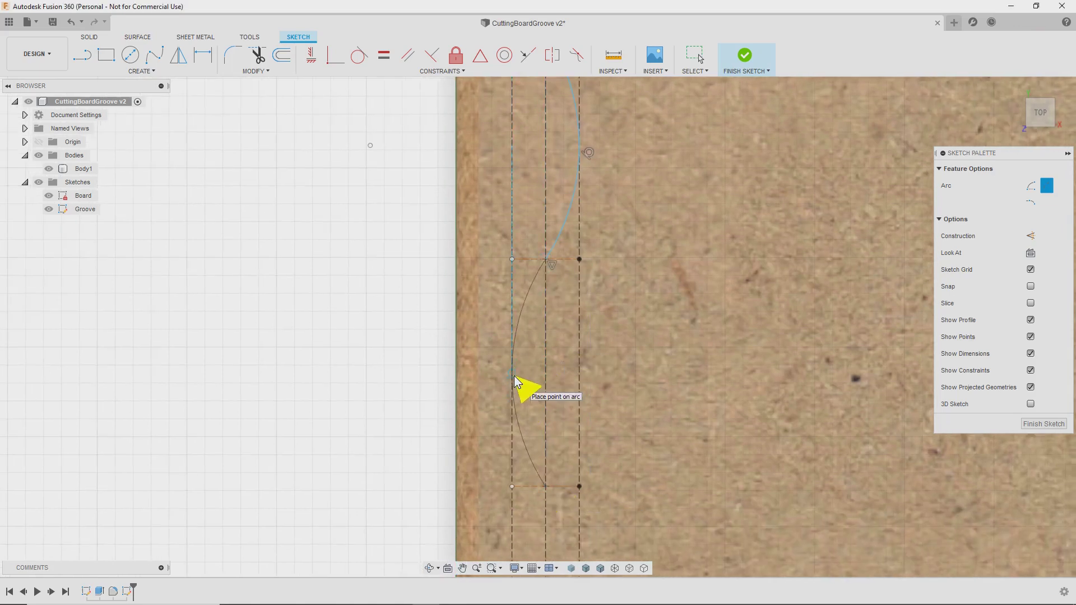
left_click(514, 376)
Draw the sixth left-edge arc between the next two middle-line points, bulging to the inner construction line.
middle_click_drag(583, 419, 527, 232)
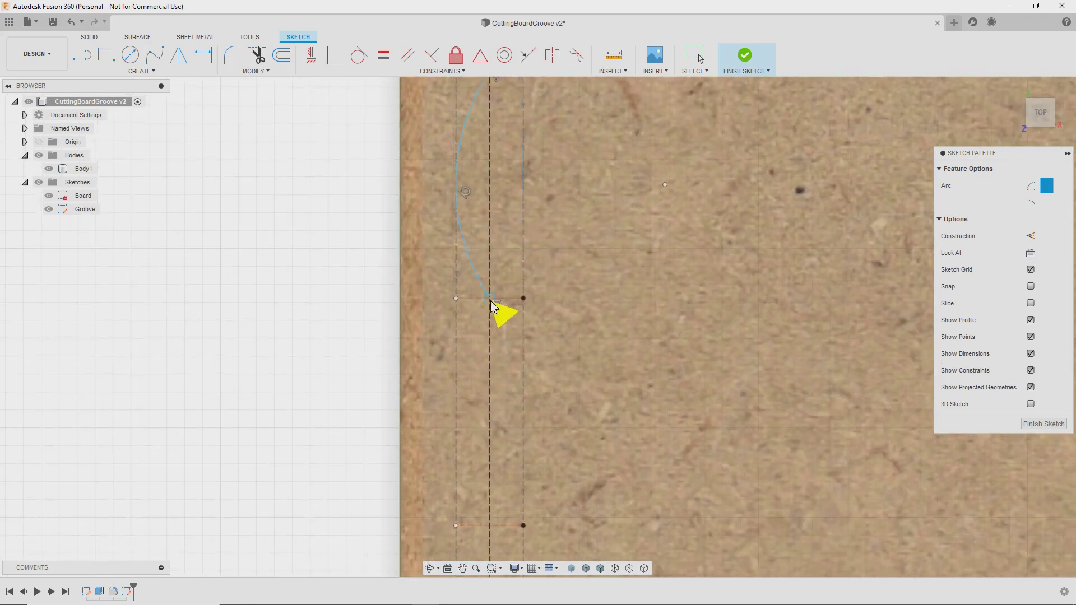
left_click(491, 301)
middle_click_drag(517, 448, 527, 251)
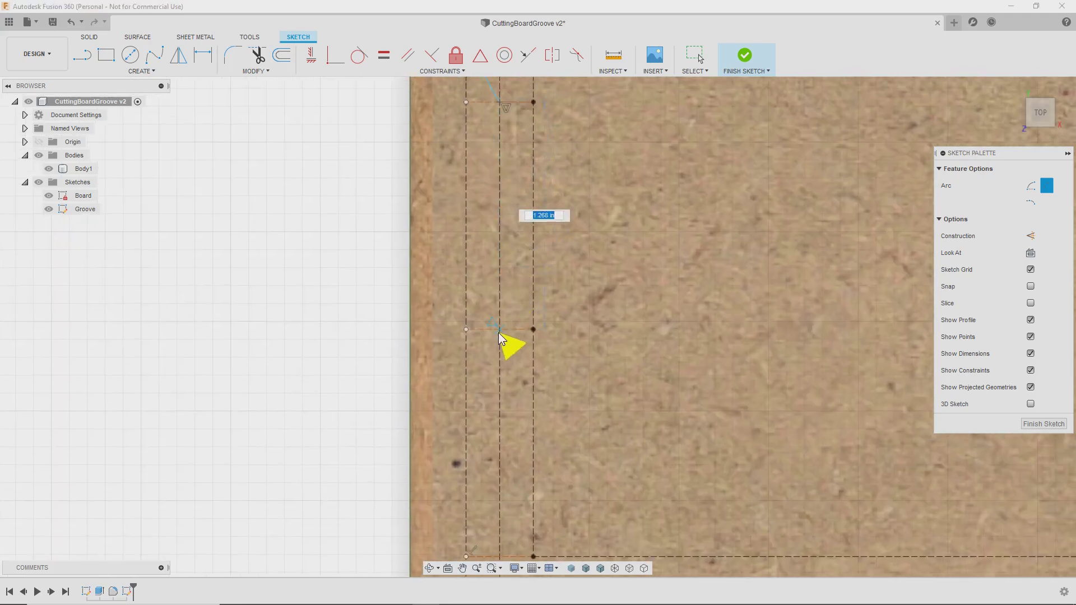
left_click(500, 330)
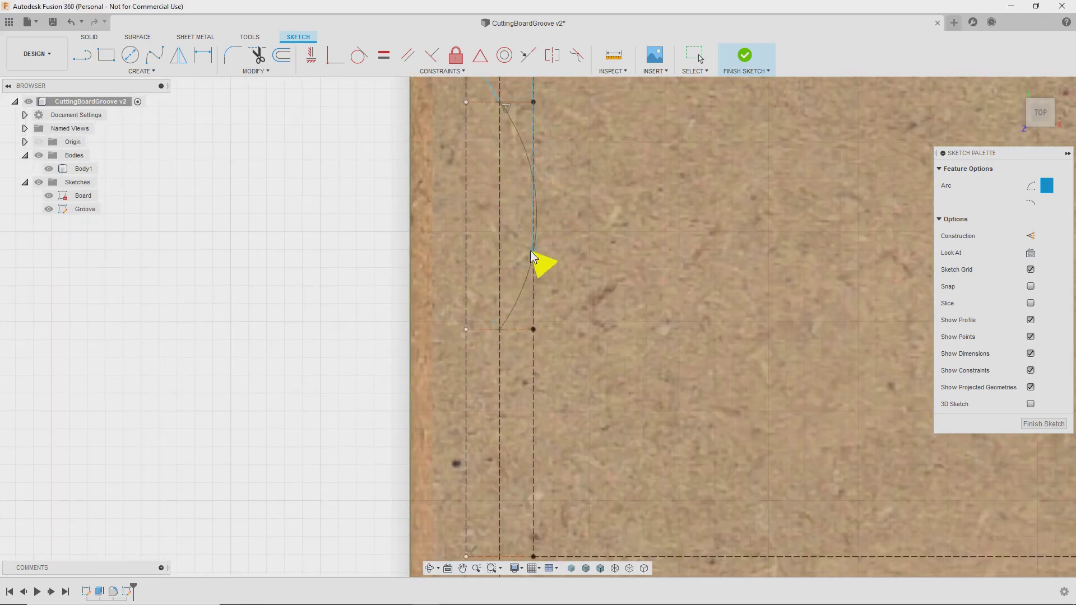
left_click(536, 223)
Finish the left-edge wave with a seventh three-point arc near the bottom corner, curving to the outer construction line, and leave the arc command.
middle_click_drag(512, 347, 524, 223)
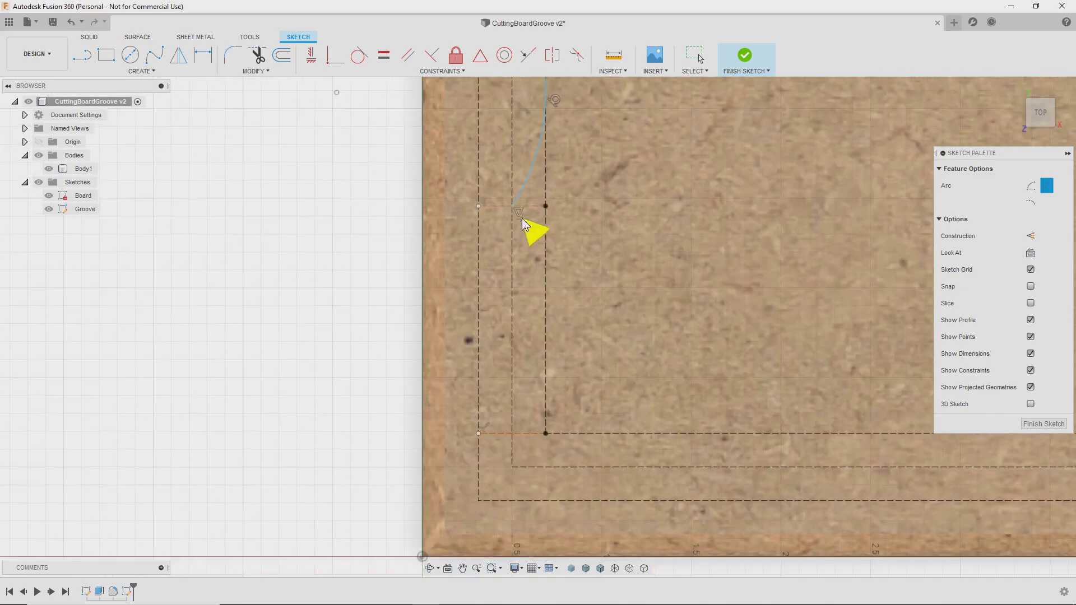
left_click(514, 208)
left_click(519, 437)
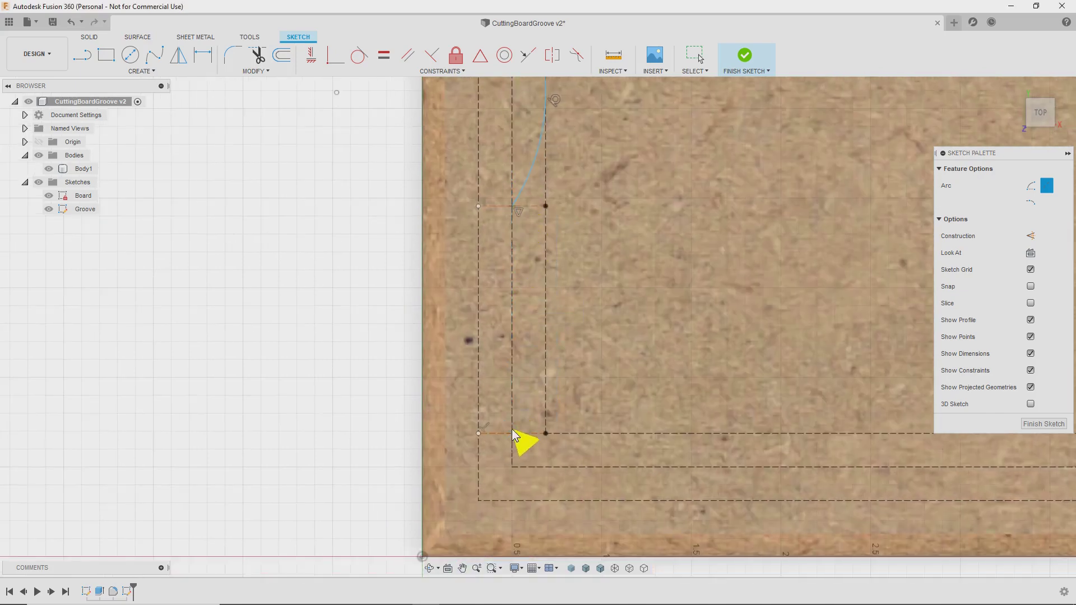
left_click(480, 326)
scroll(599, 388, "down", 8)
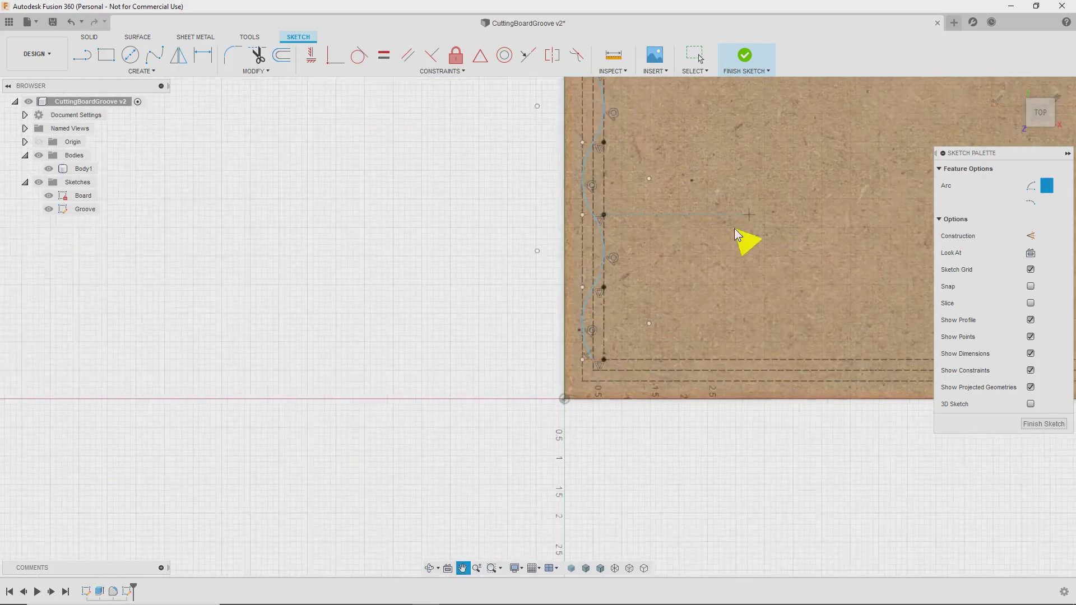
middle_click_drag(595, 228, 519, 297)
mouse_move(514, 242)
middle_mouse_down()
mouse_move(495, 298)
mouse_move(408, 259)
middle_mouse_up()
middle_click_drag(442, 336, 449, 281)
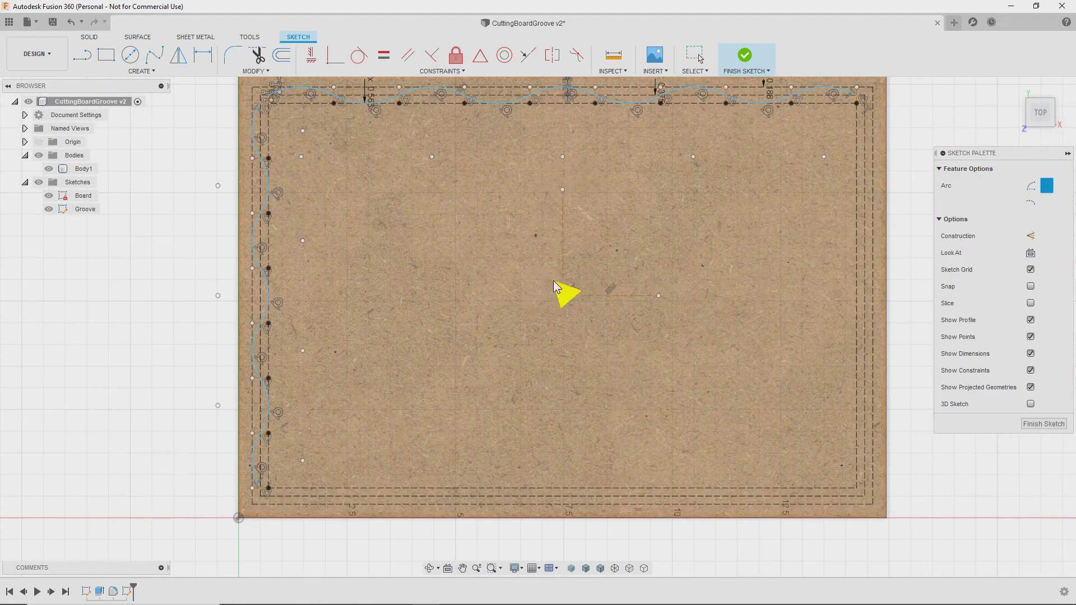
middle_click_drag(471, 216, 465, 314)
middle_click_drag(521, 346, 534, 312)
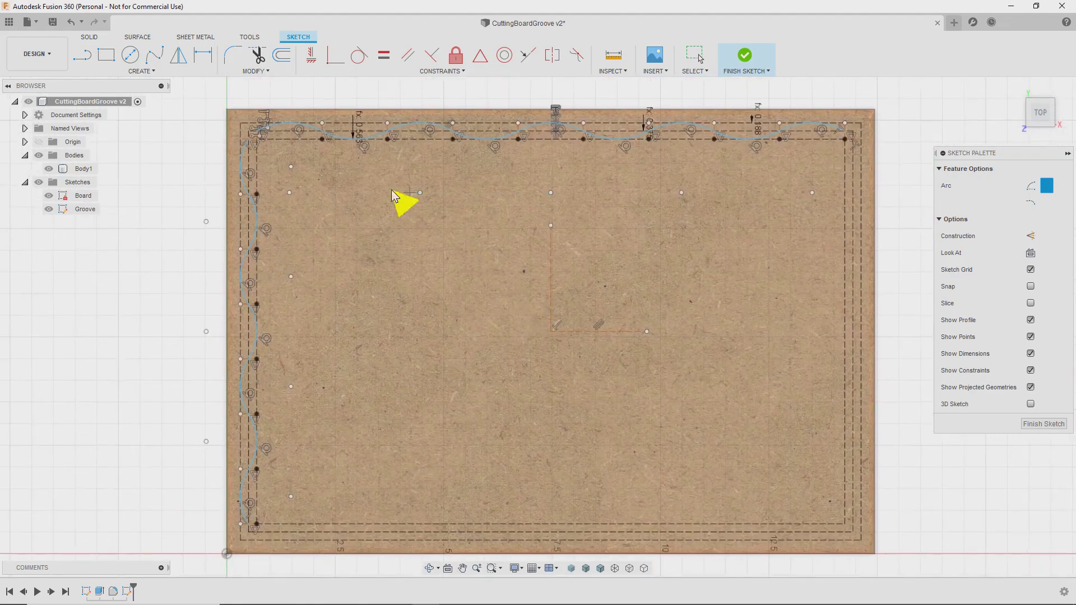
key("Escape")
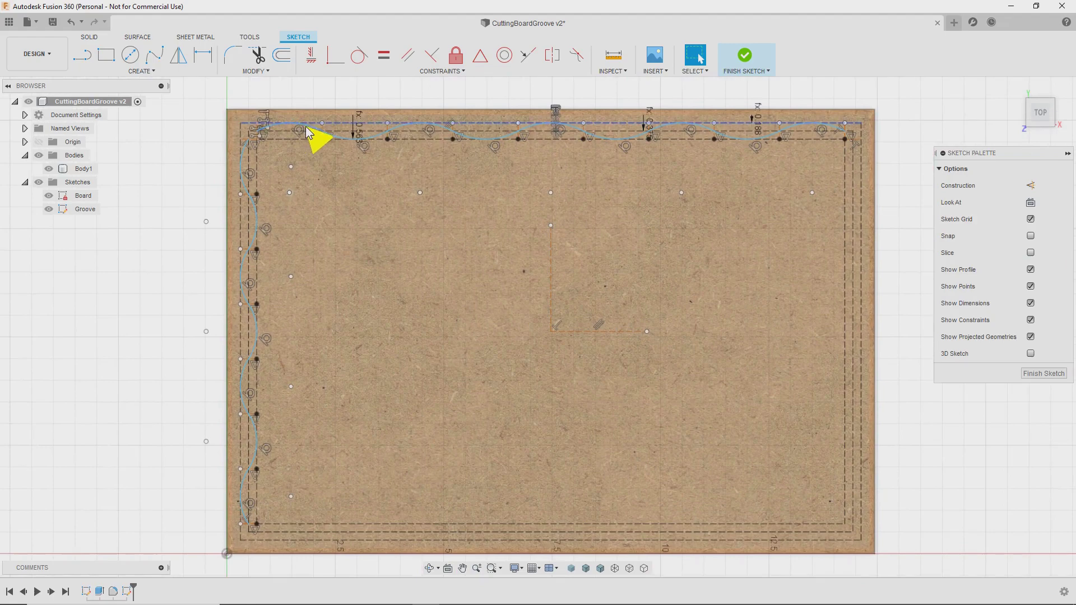
Mirror all nine arcs of the top-edge wave to the bottom edge about the horizontal centre line.
left_click(178, 56)
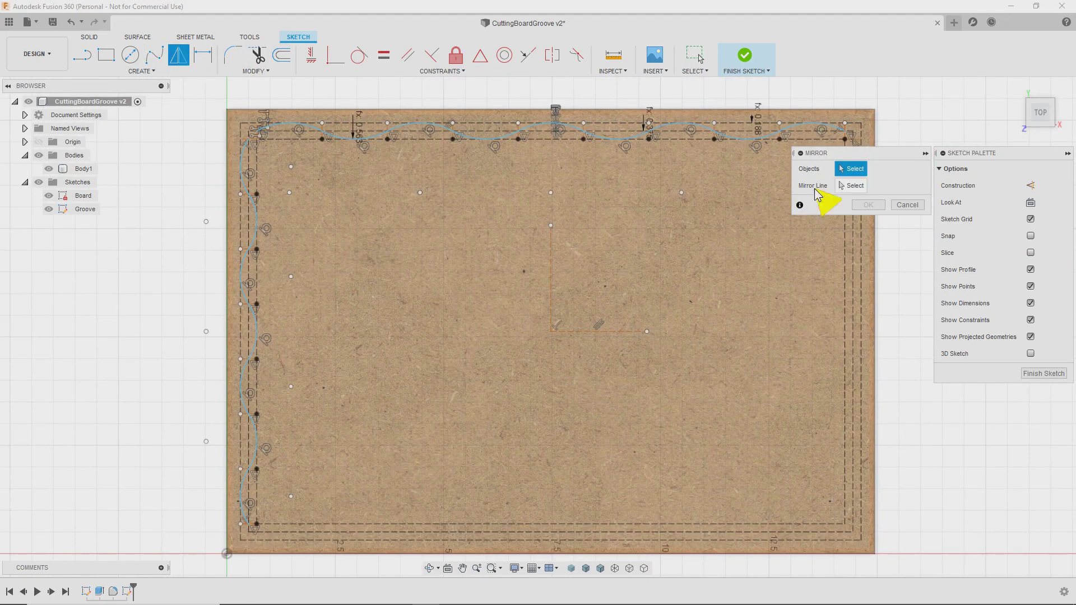
left_click(274, 132)
left_click(339, 146)
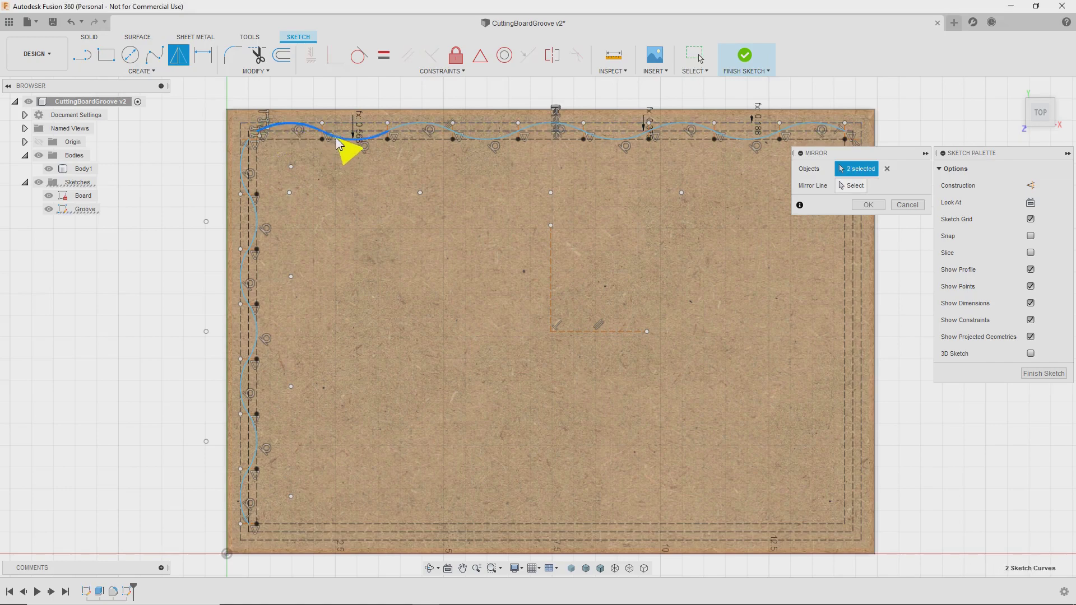
left_click(419, 124)
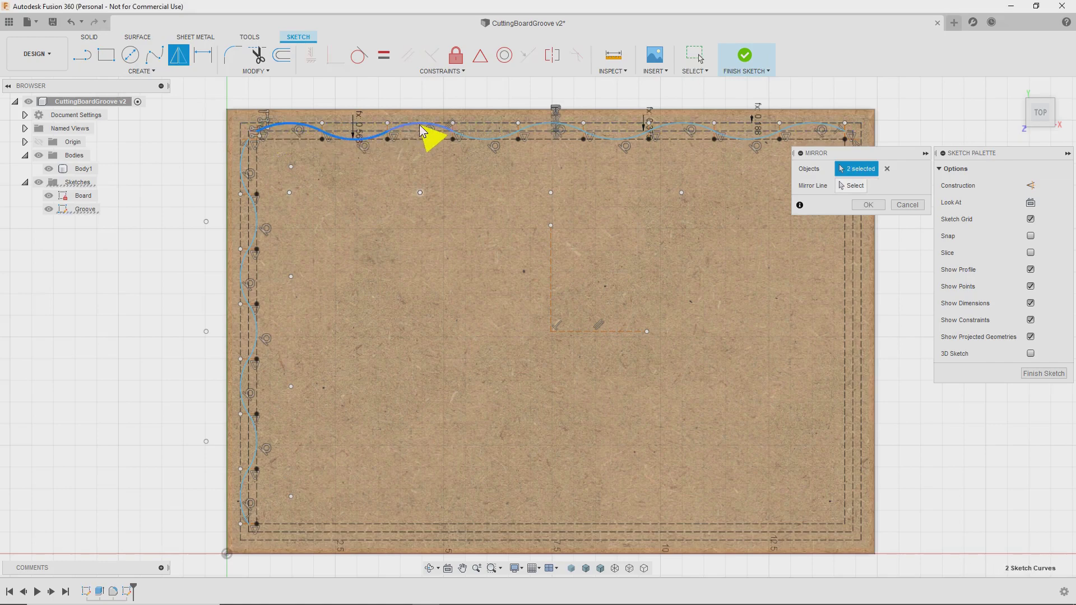
left_click(486, 144)
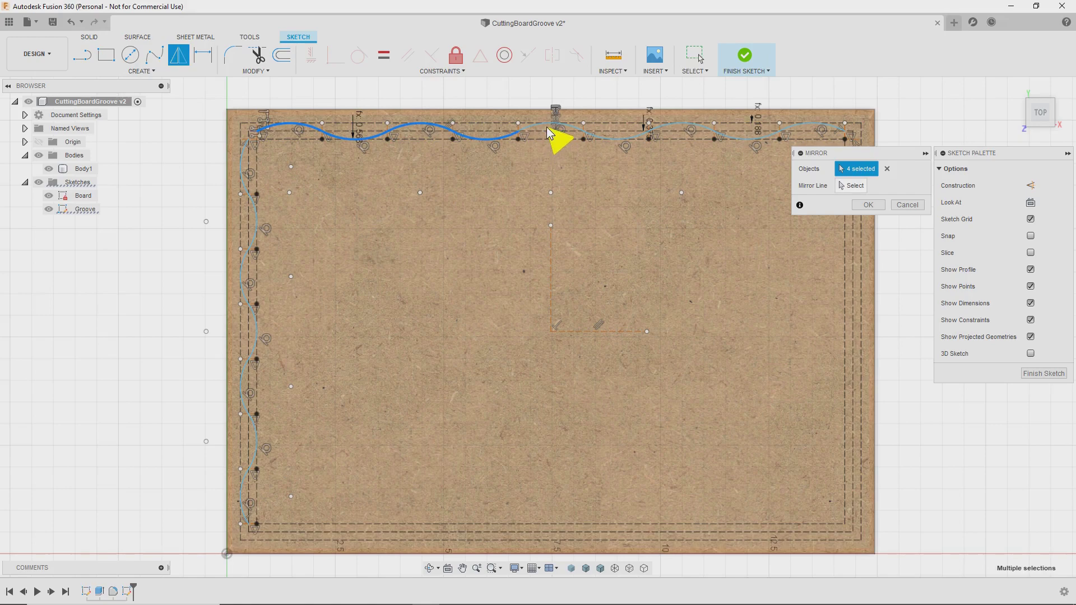
left_click(604, 142)
left_click(681, 133)
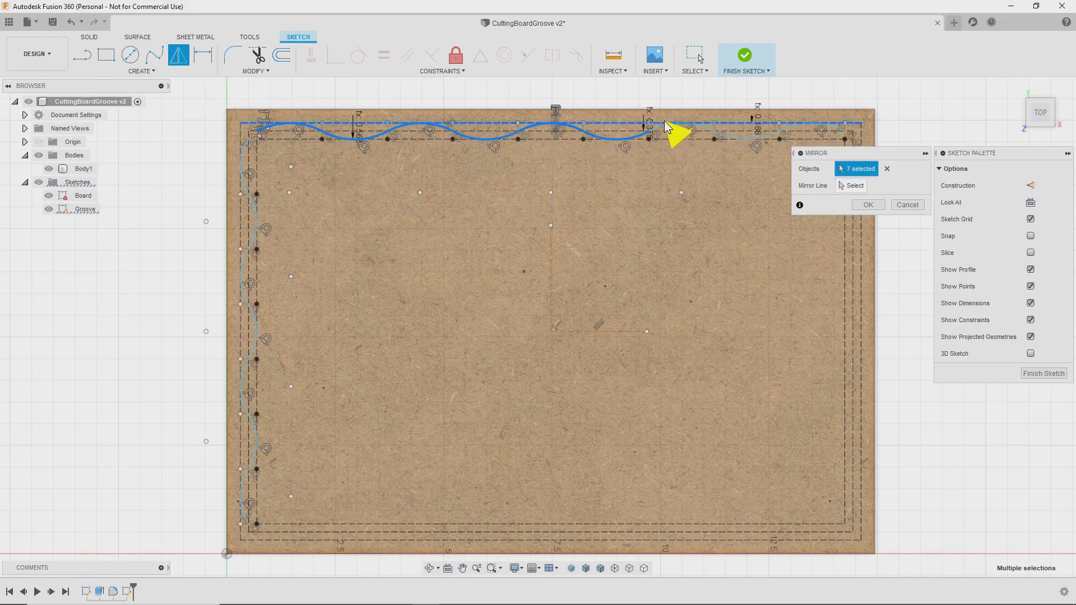
left_click(667, 132)
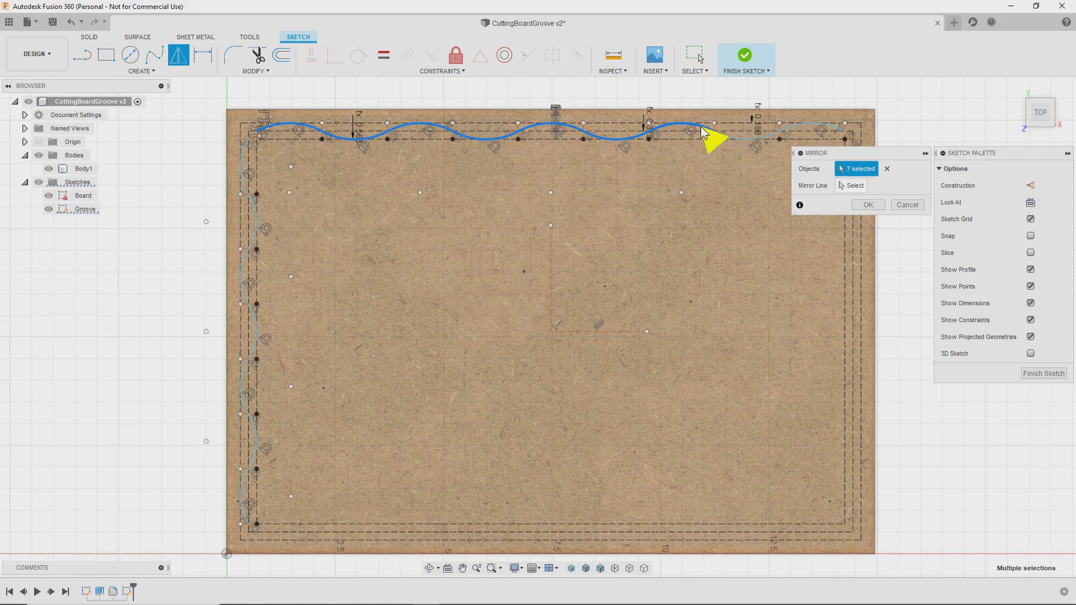
left_click(731, 142)
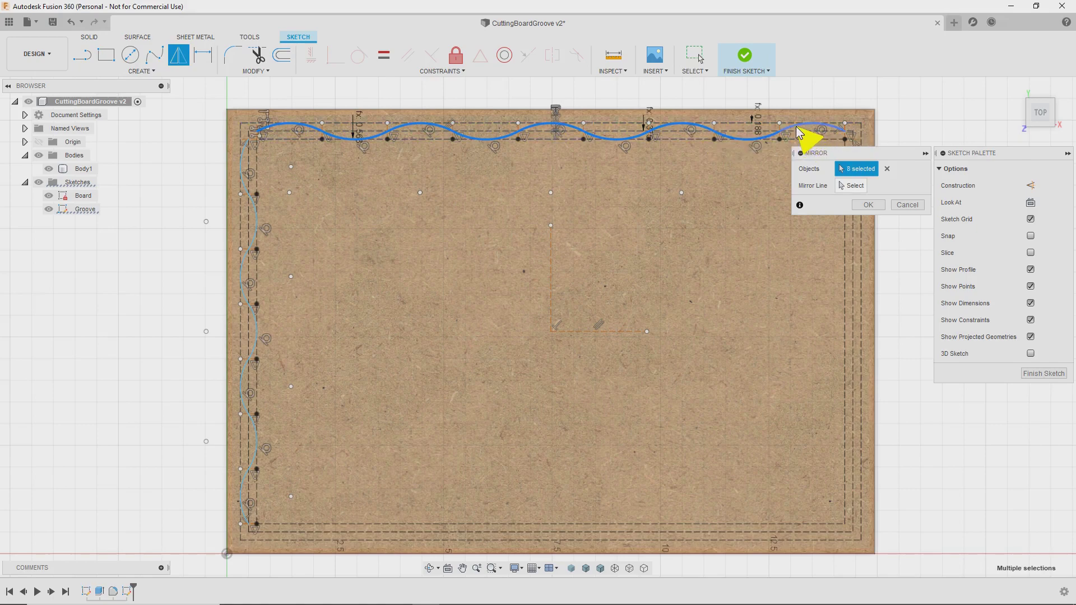
left_click(851, 186)
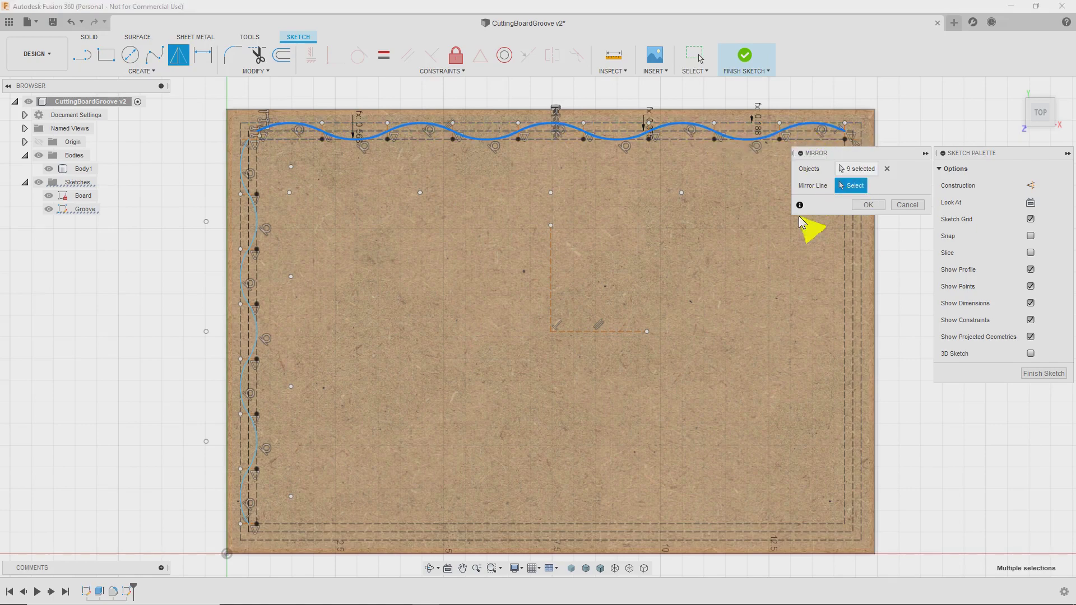
left_click(602, 333)
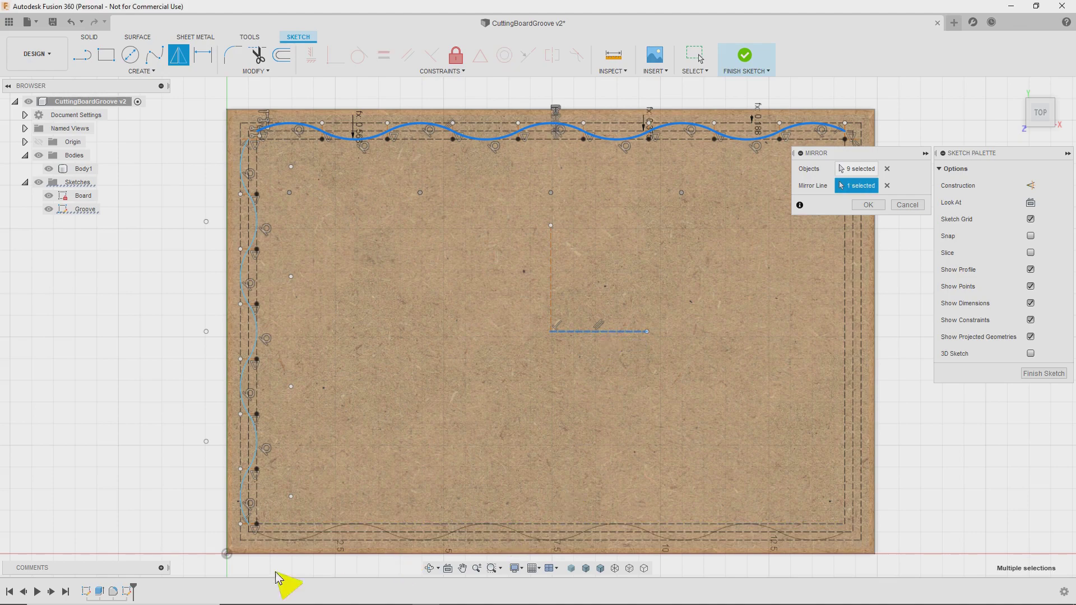
left_click(877, 205)
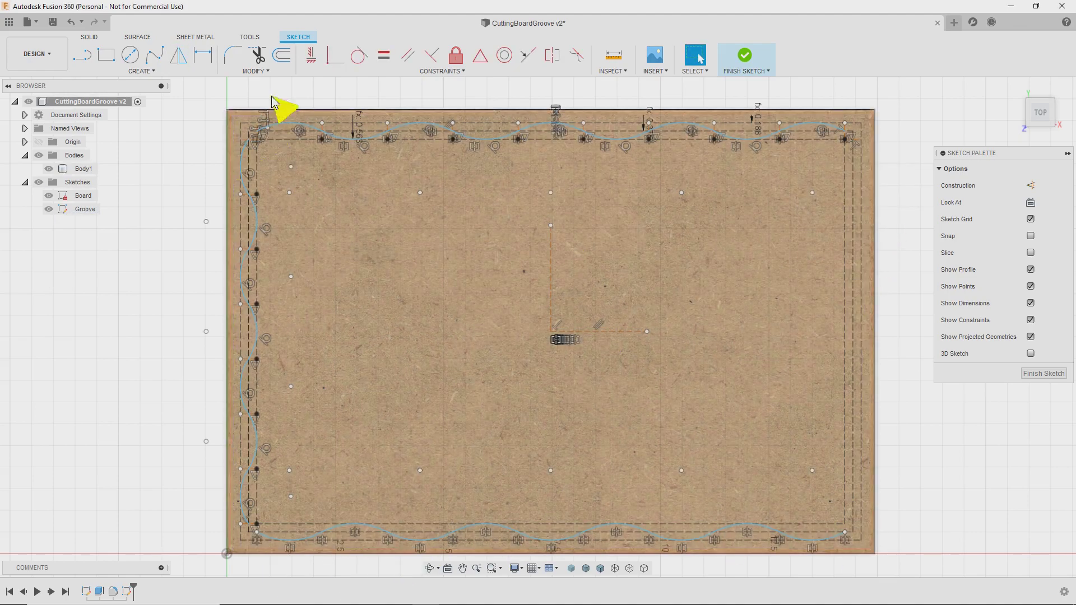
Mirror all seven arcs of the left-edge wave to the right edge about the vertical centre line.
left_click(178, 54)
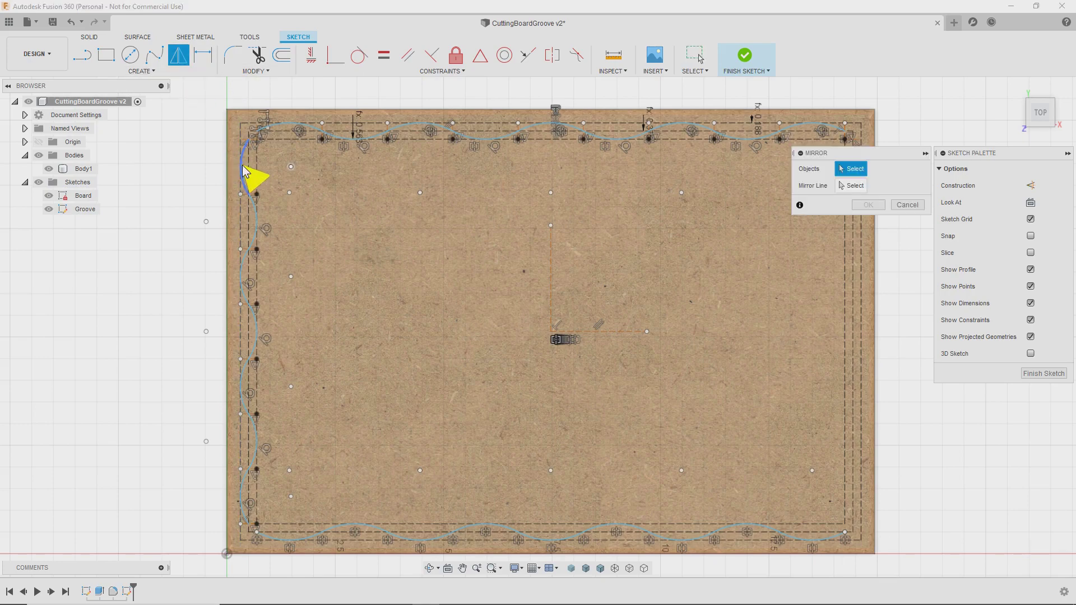
left_click(243, 169)
left_click(256, 215)
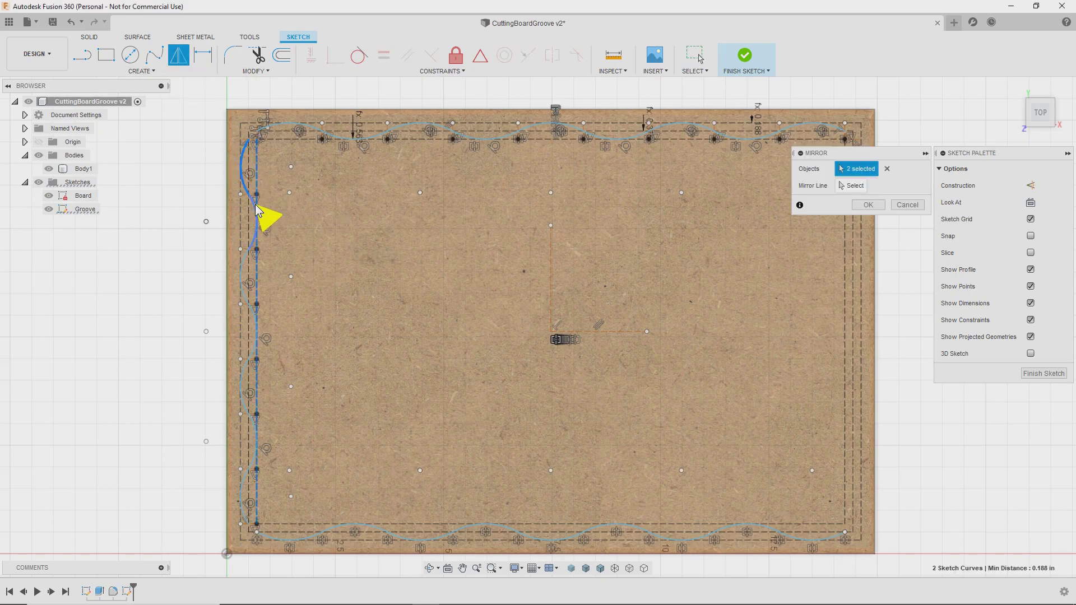
left_click(257, 204)
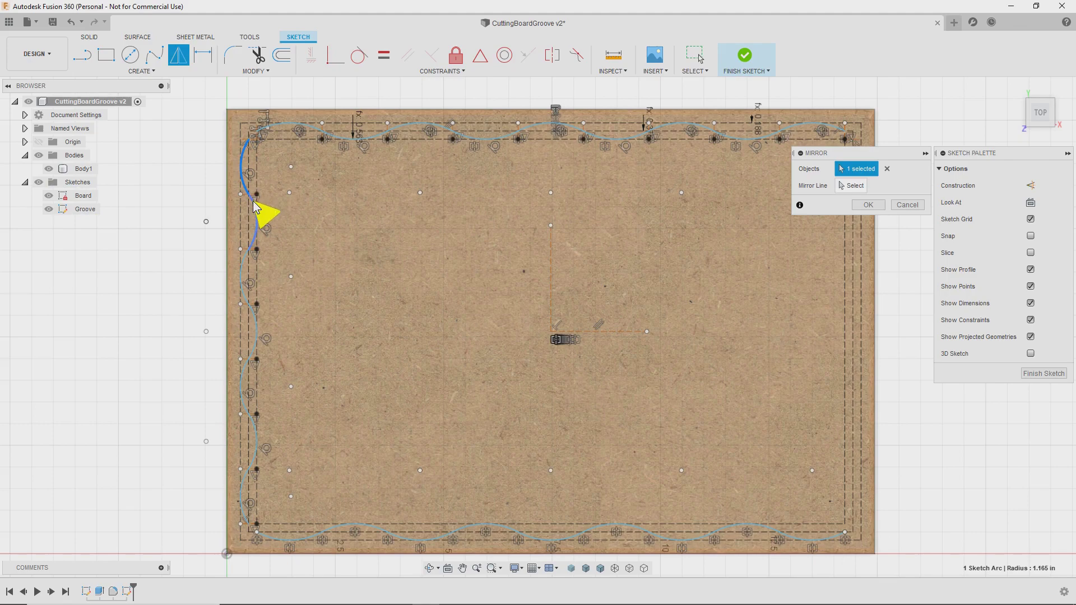
left_click(256, 209)
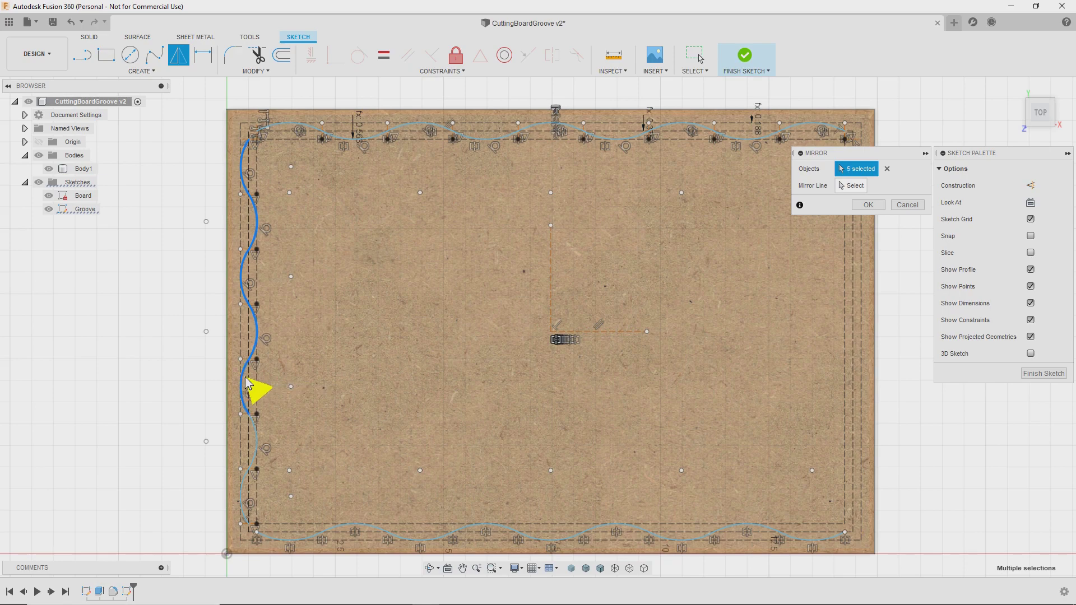
left_click(694, 71)
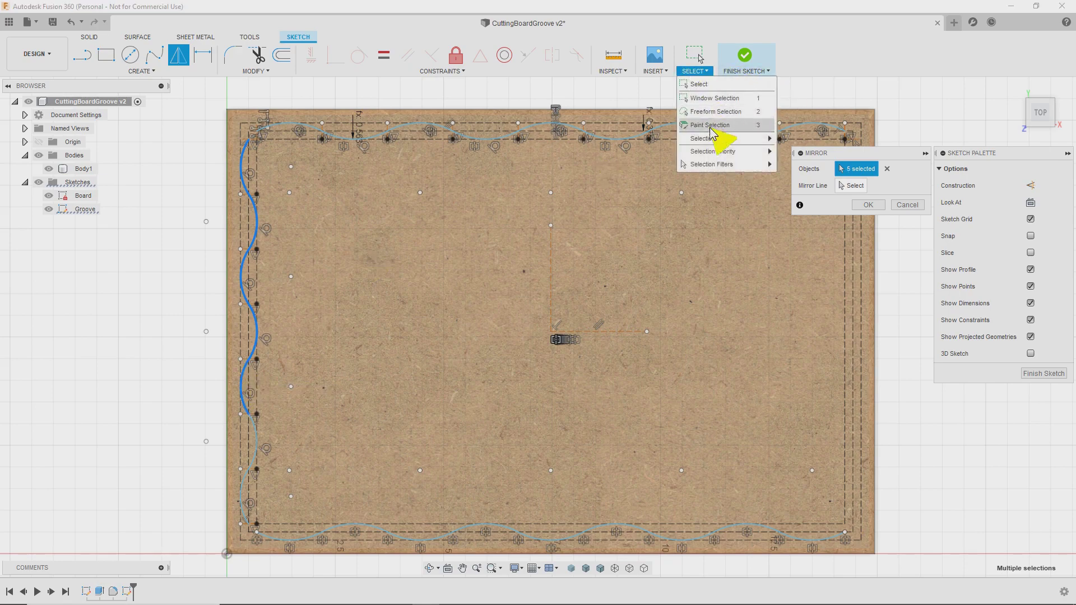
mouse_move(721, 146)
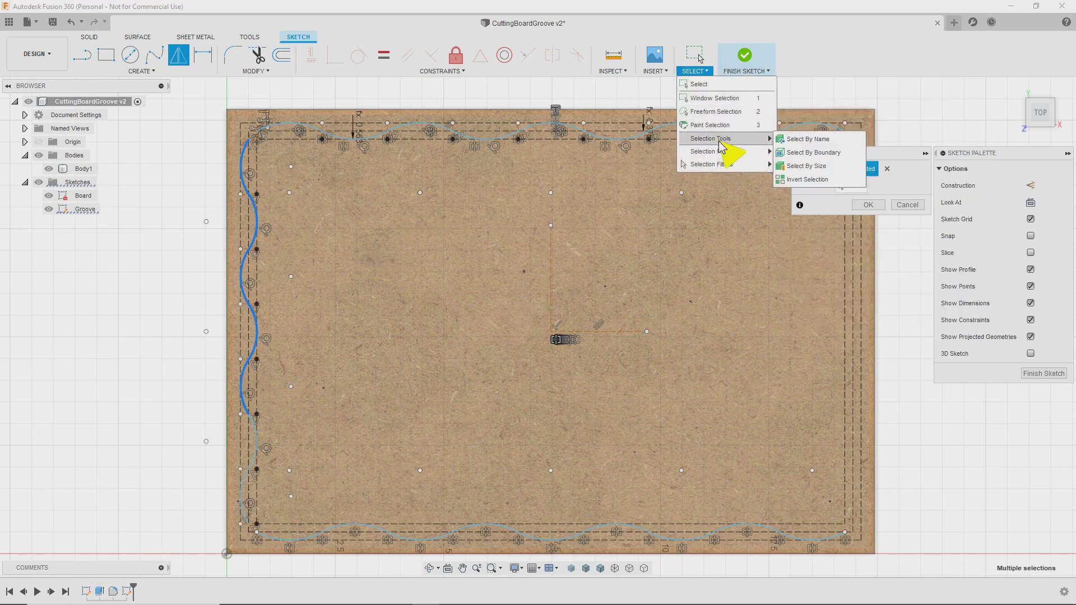
mouse_move(724, 168)
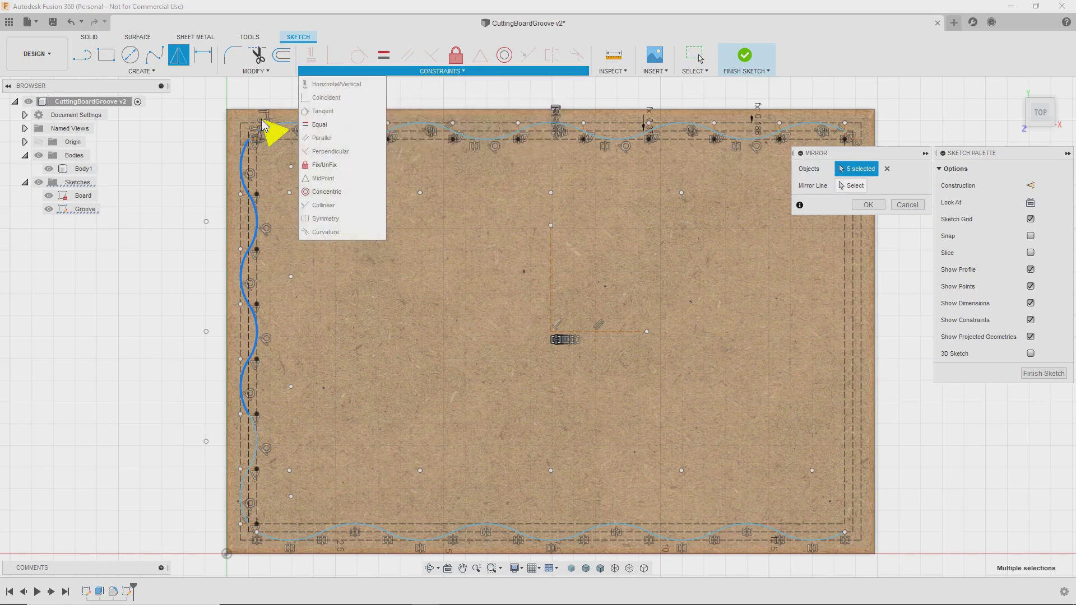
left_click(254, 432)
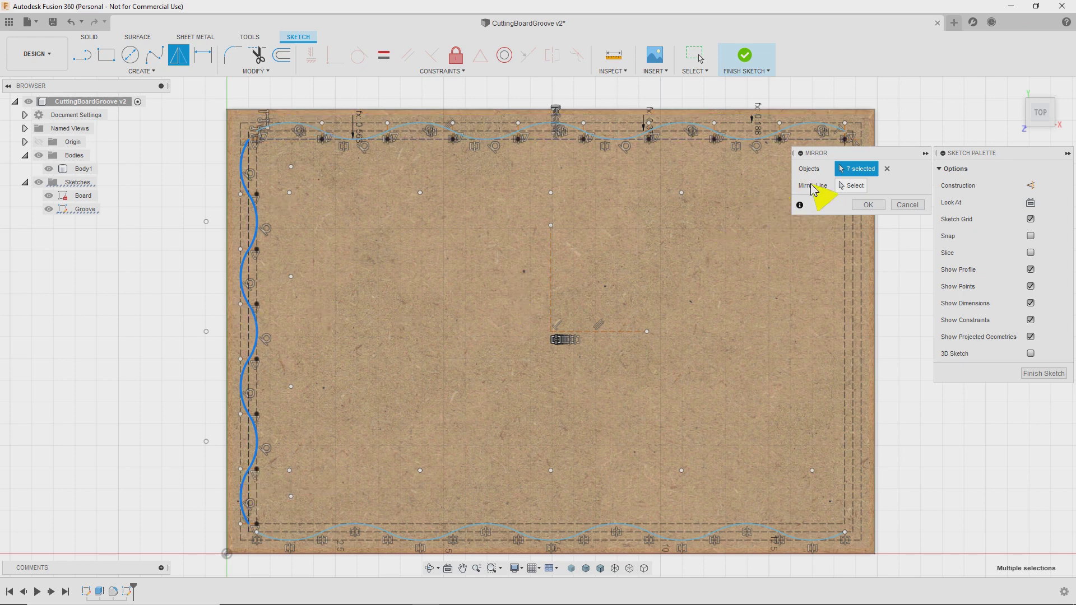
left_click(856, 187)
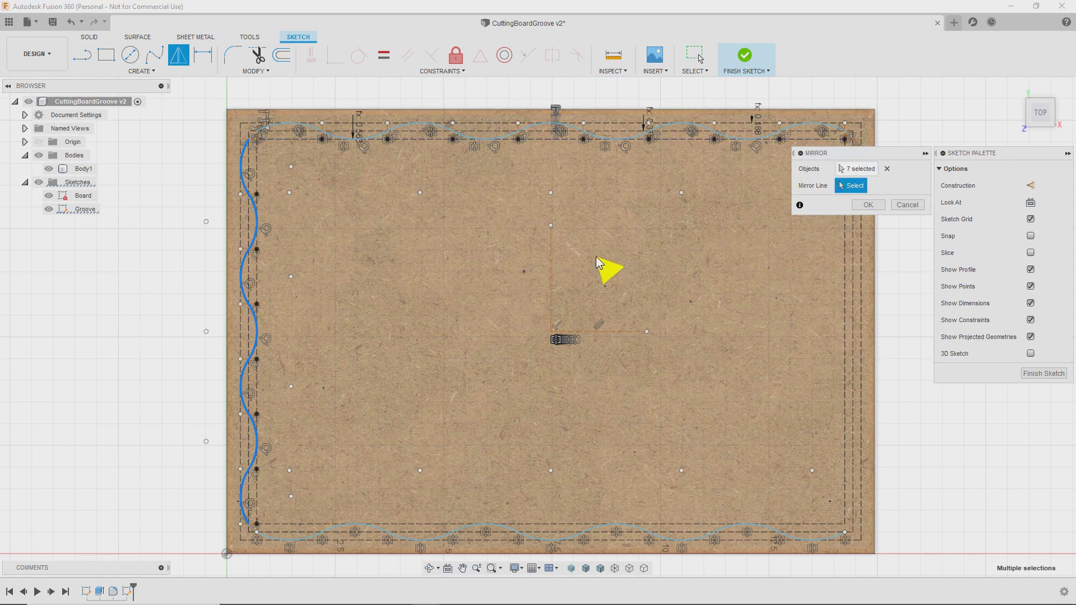
left_click(552, 279)
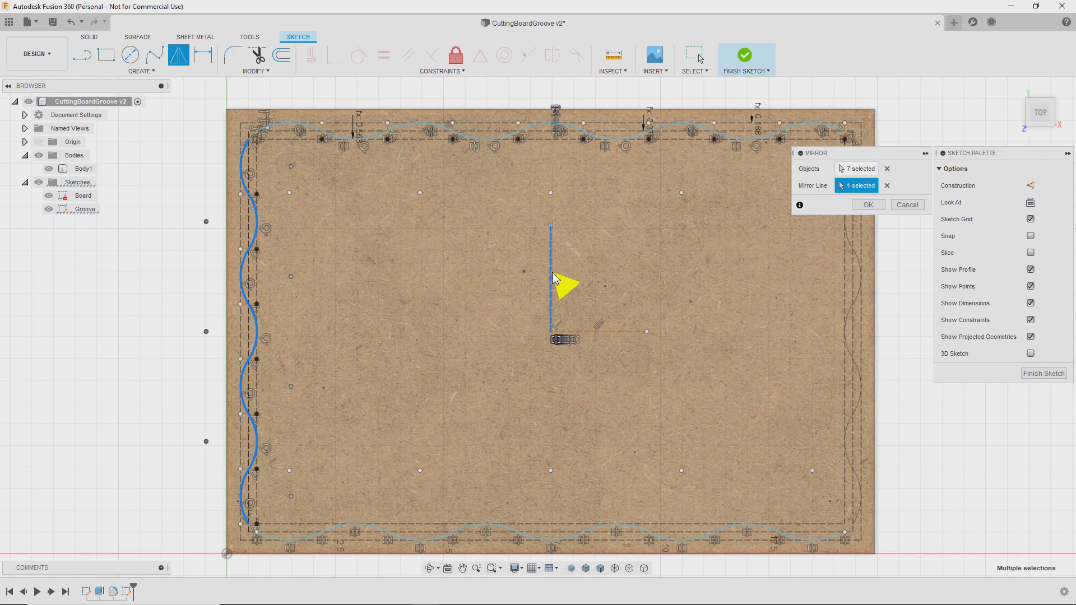
left_click(868, 205)
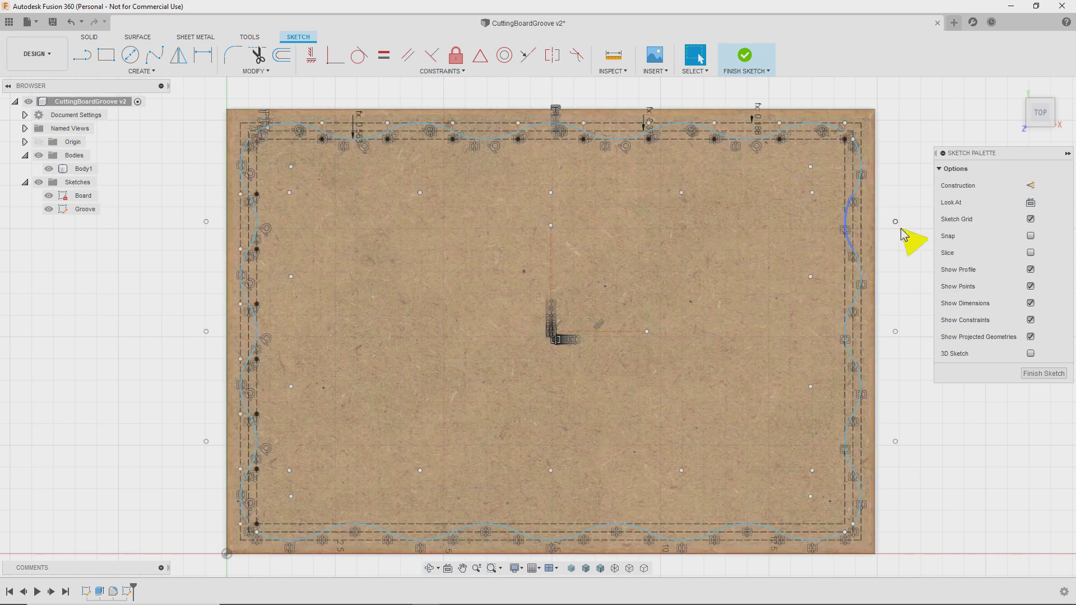
Check the mirrored wave along the right edge and save the design as a new version.
scroll(857, 211, "down", 1)
scroll(856, 212, "up", 4)
scroll(856, 216, "up", 3)
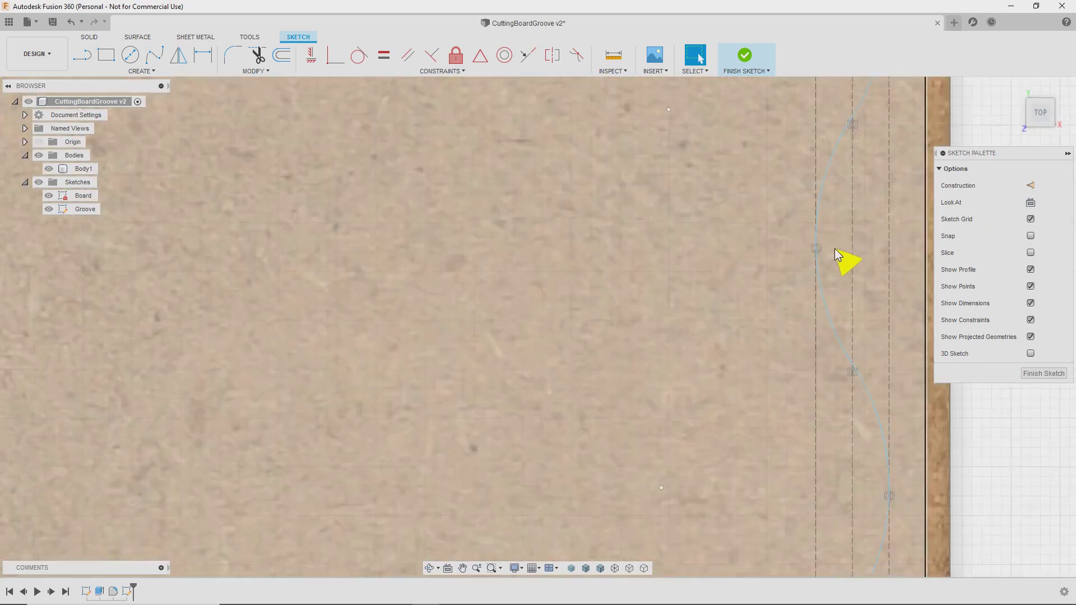
scroll(805, 245, "down", 10)
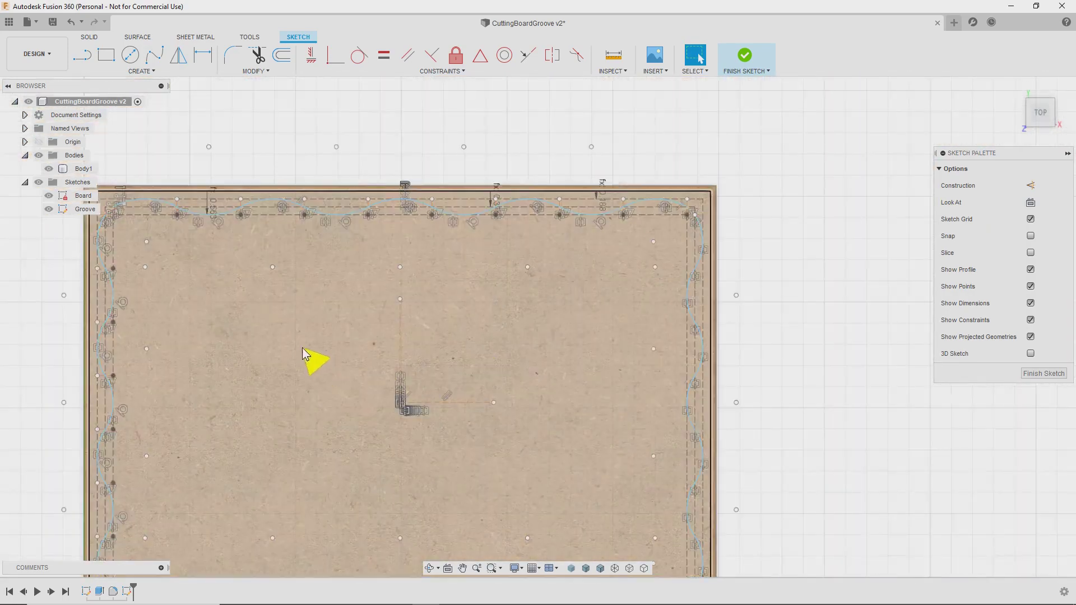
mouse_move(301, 347)
middle_mouse_down()
mouse_move(507, 241)
mouse_move(464, 241)
middle_mouse_up()
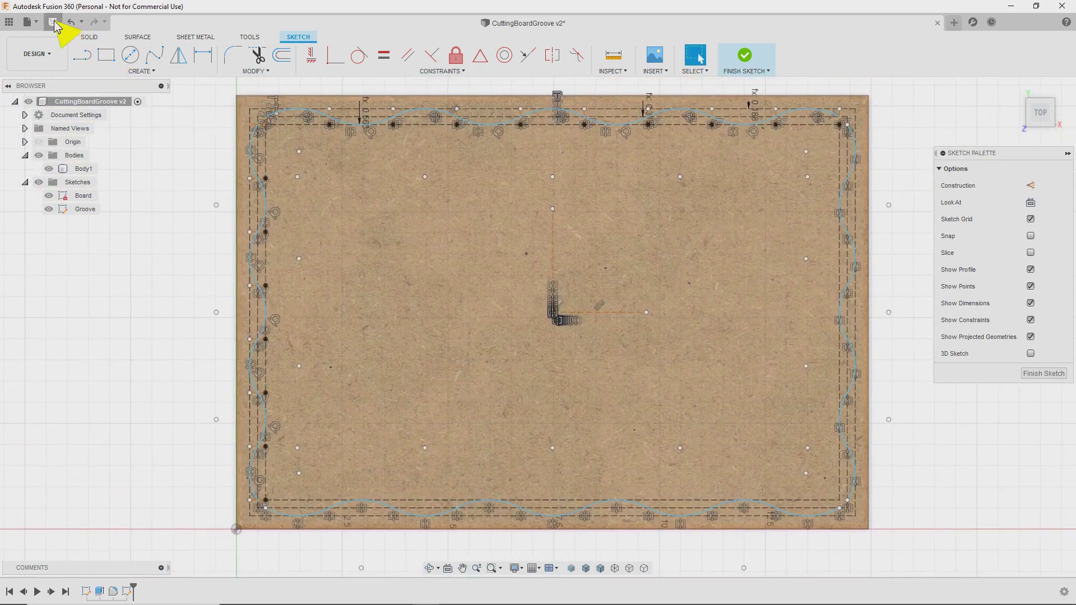
left_click(52, 22)
left_click(536, 318)
Delete the first top-edge arc and the first left-edge arc at the board's upper-left corner.
scroll(372, 269, "up", 8)
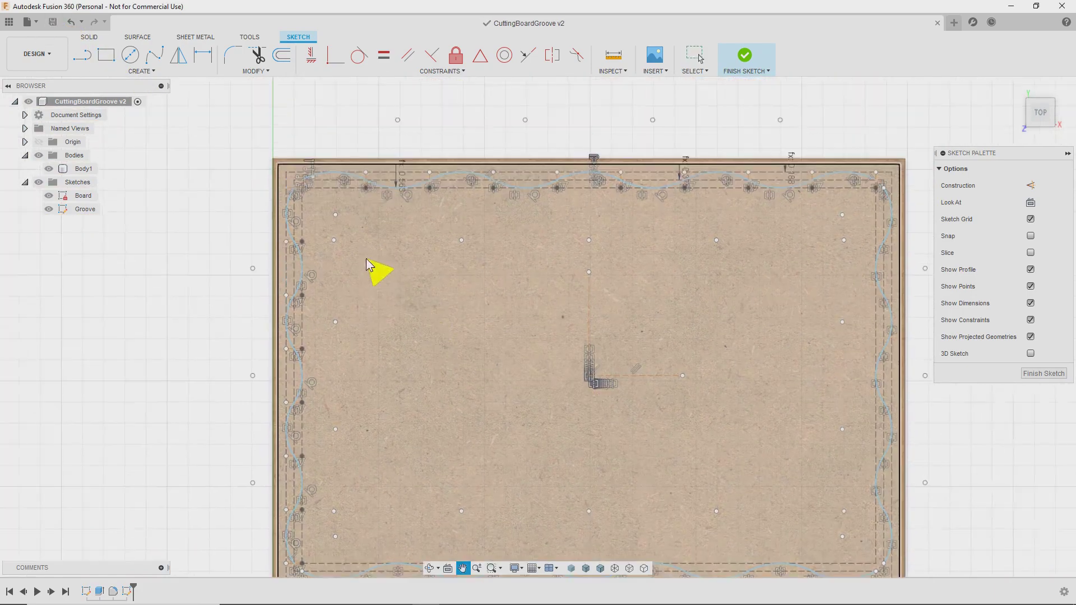
scroll(330, 143, "down", 3)
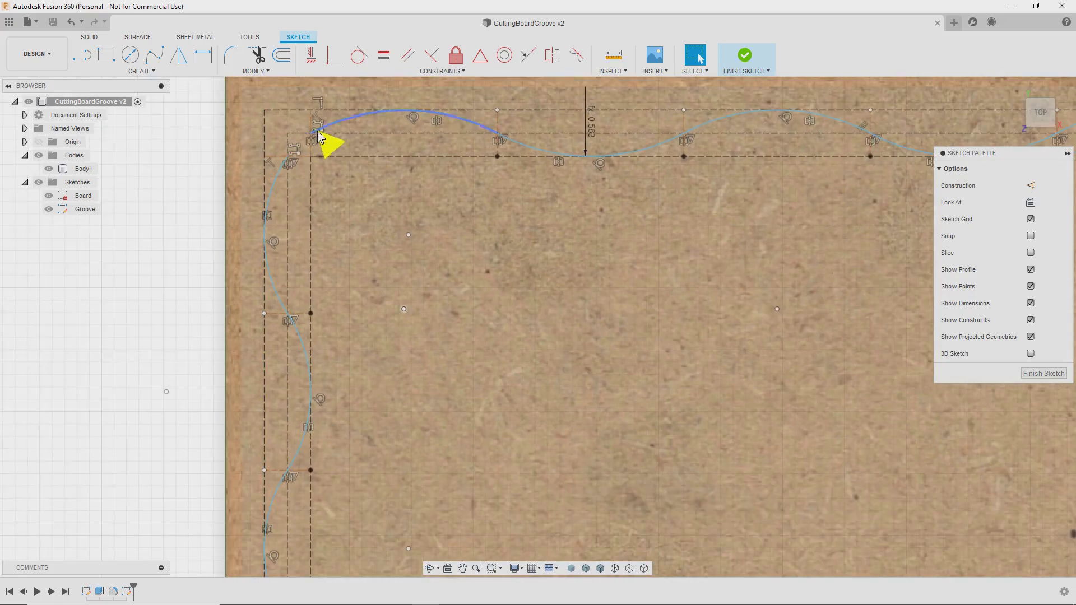
scroll(336, 141, "up", 5)
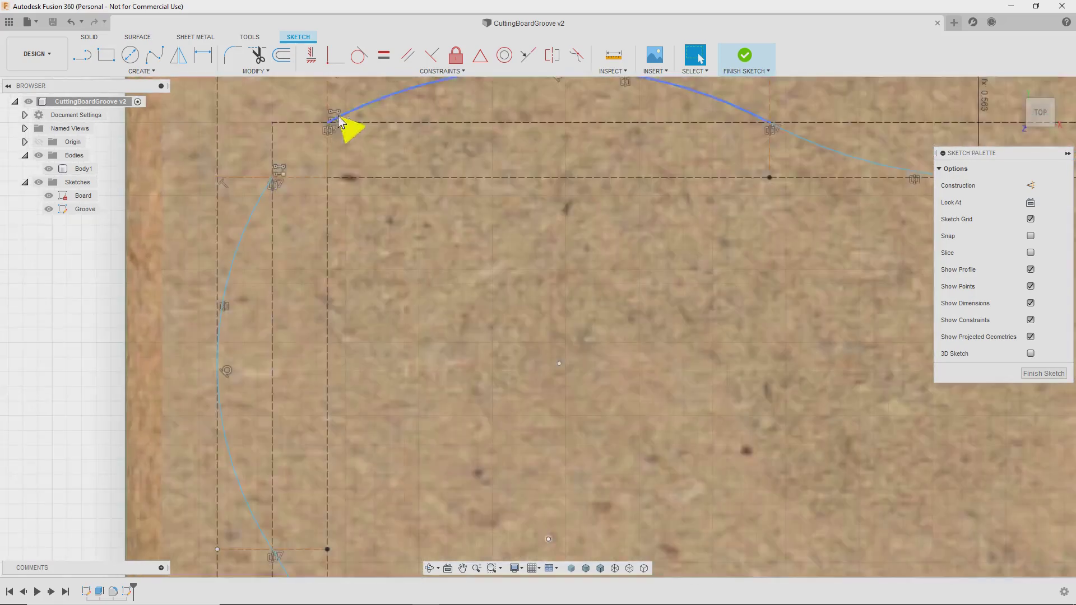
scroll(368, 216, "down", 5)
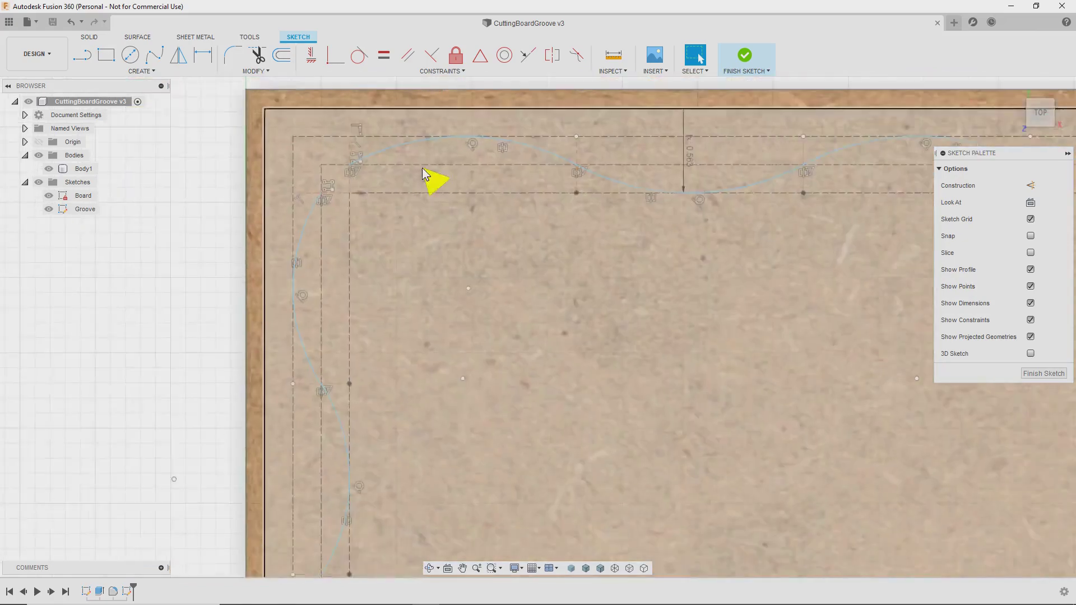
scroll(436, 237, "up", 2)
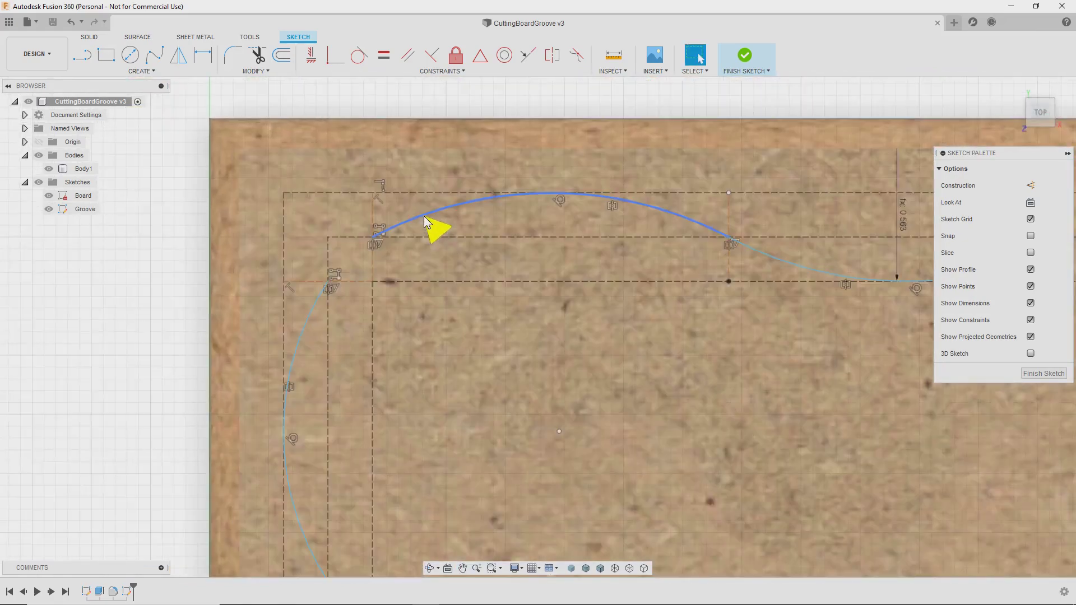
left_click(424, 222)
key("Delete")
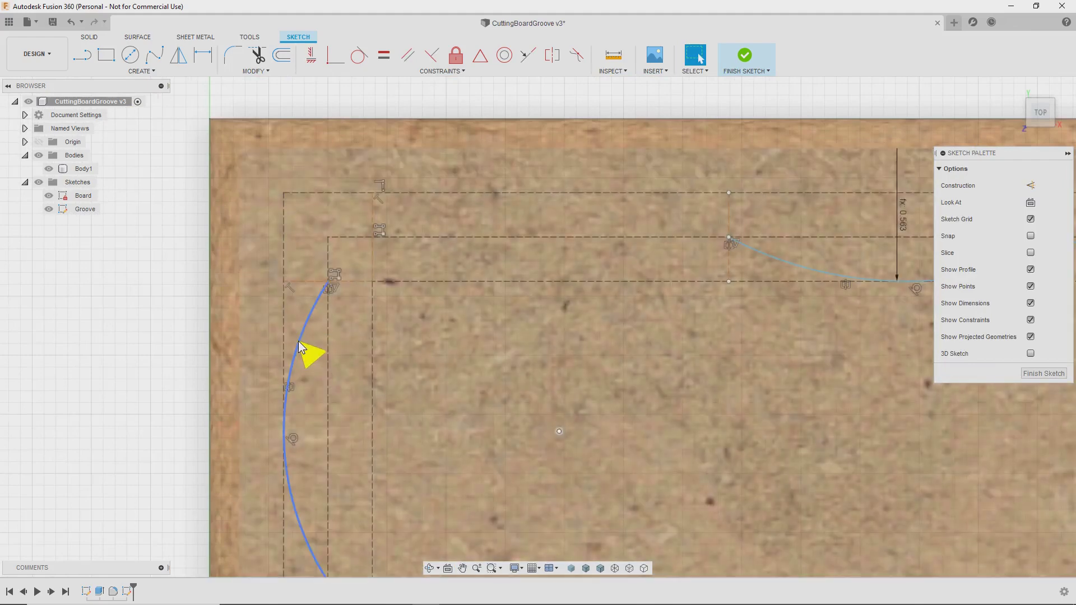
left_click(302, 346)
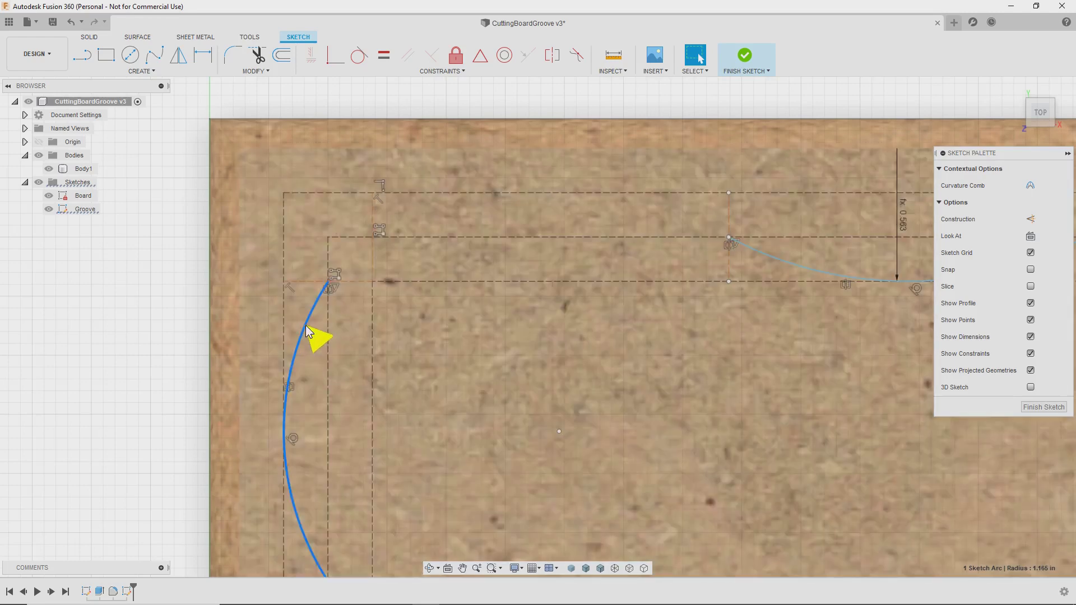
key("Delete")
Draw two three-point arcs meeting at the middle guide's upper-left corner, bulging to the outer guide on the top and left edges.
scroll(408, 317, "down", 3)
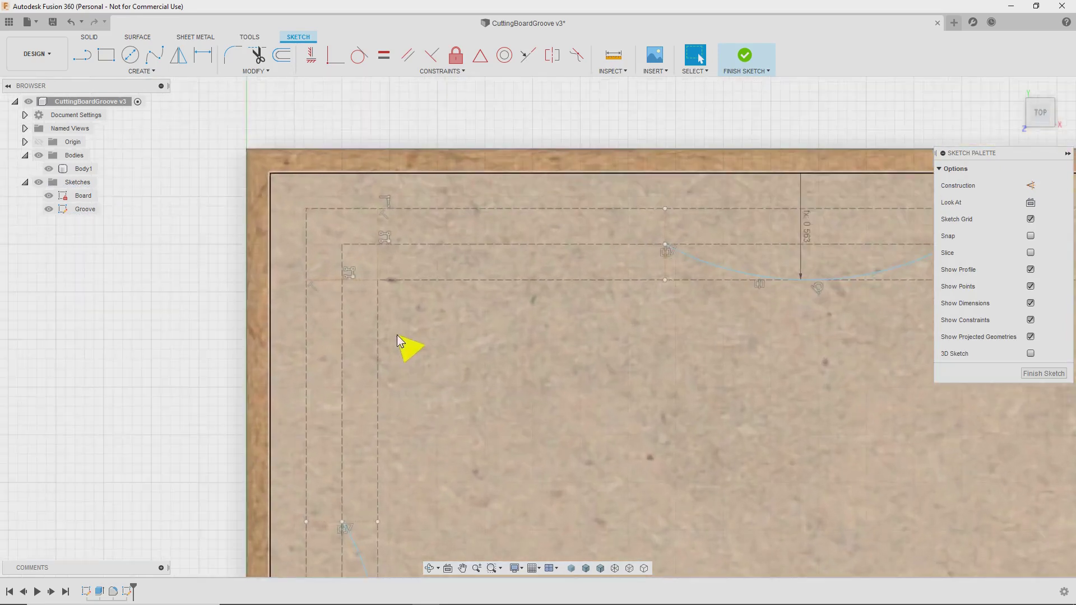
middle_click_drag(442, 380, 439, 327)
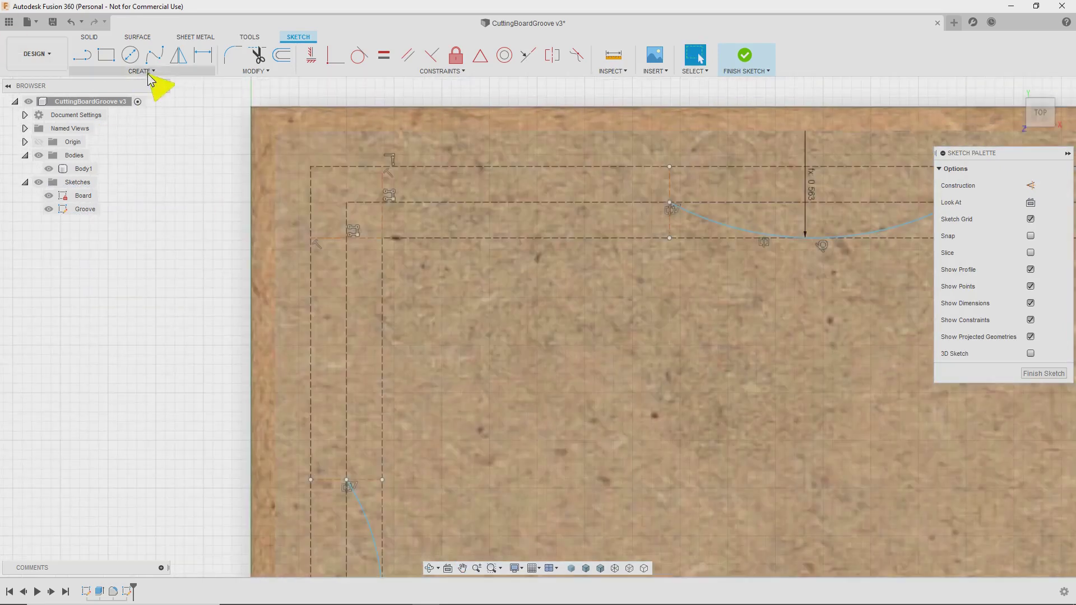
left_click(143, 71)
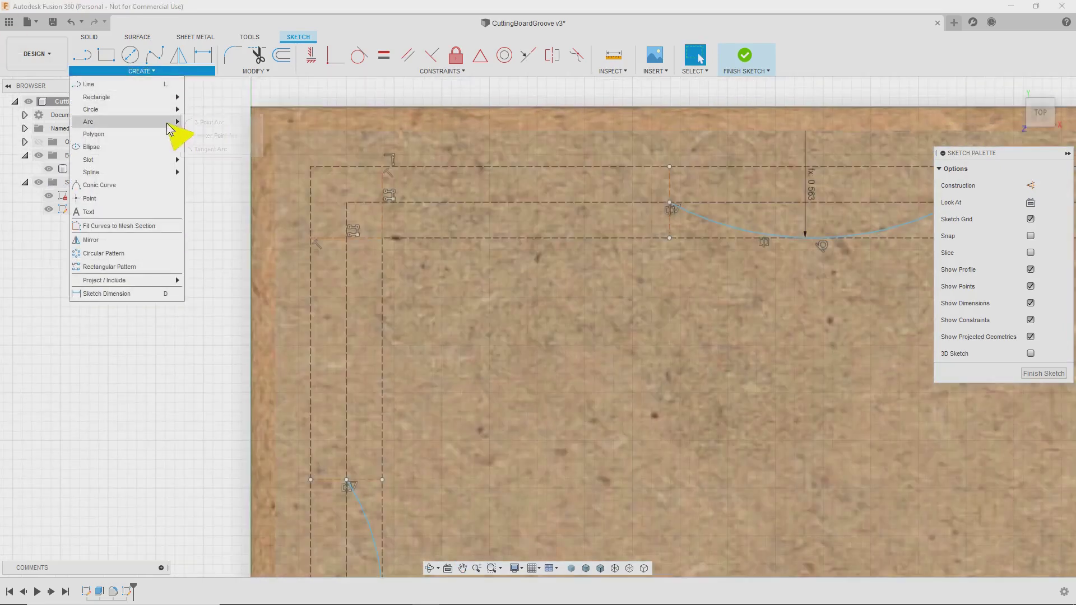
left_click(203, 123)
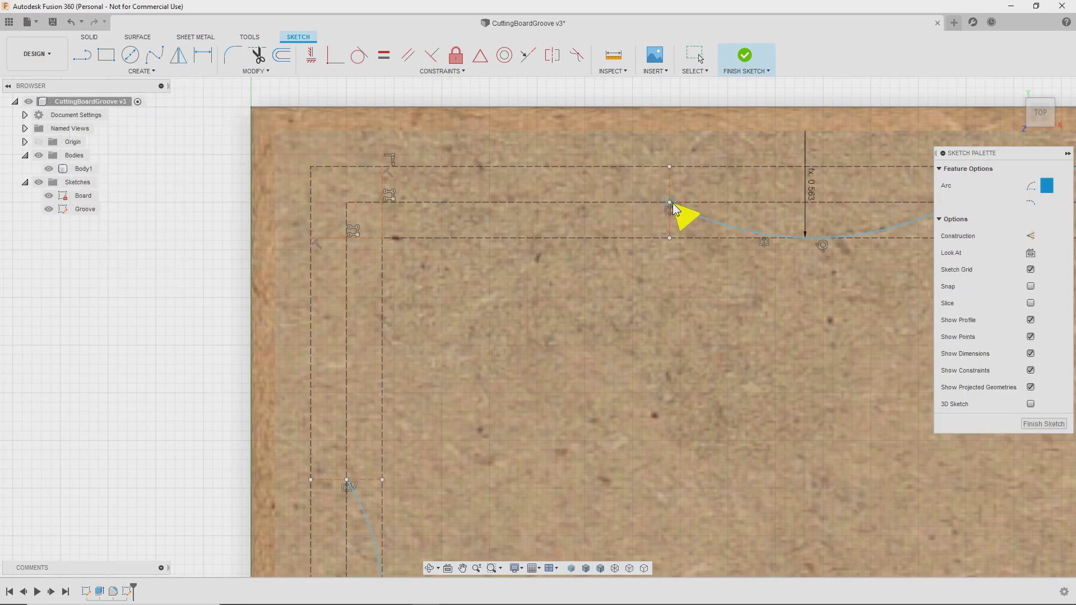
left_click(347, 203)
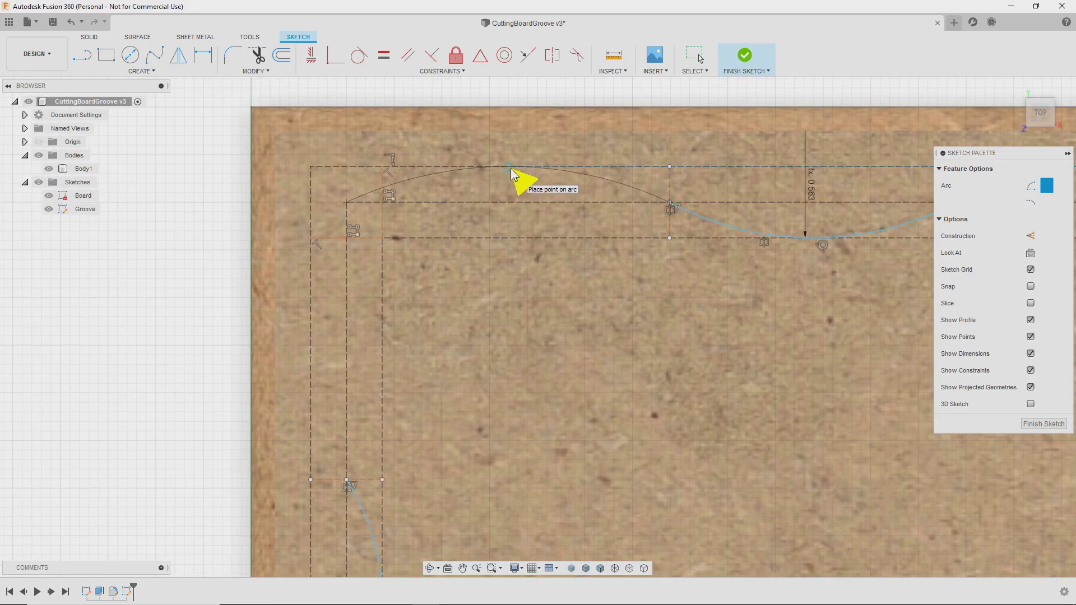
left_click(524, 175)
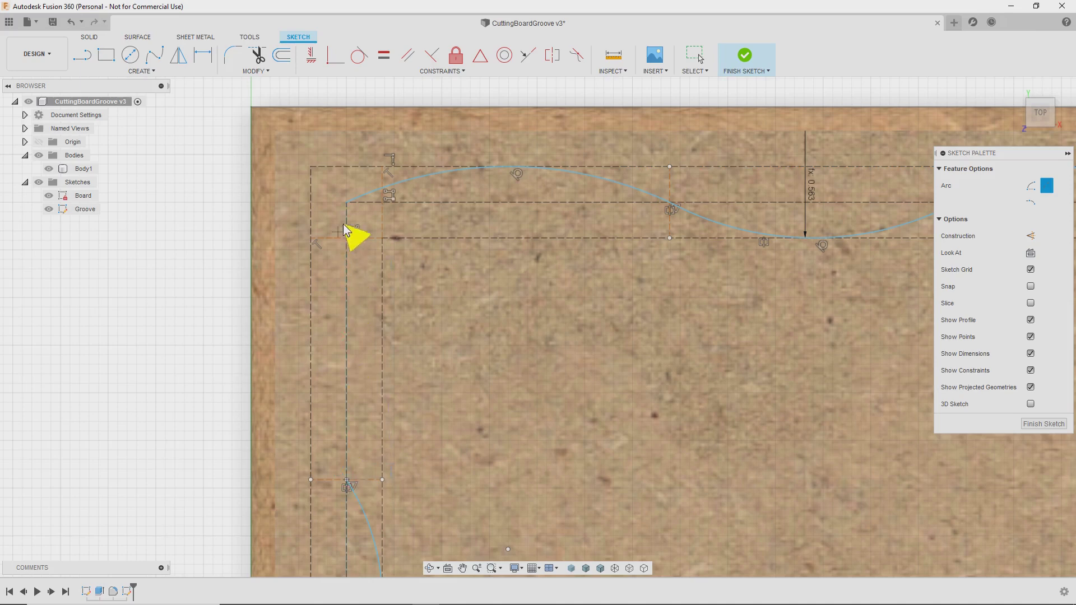
left_click(347, 204)
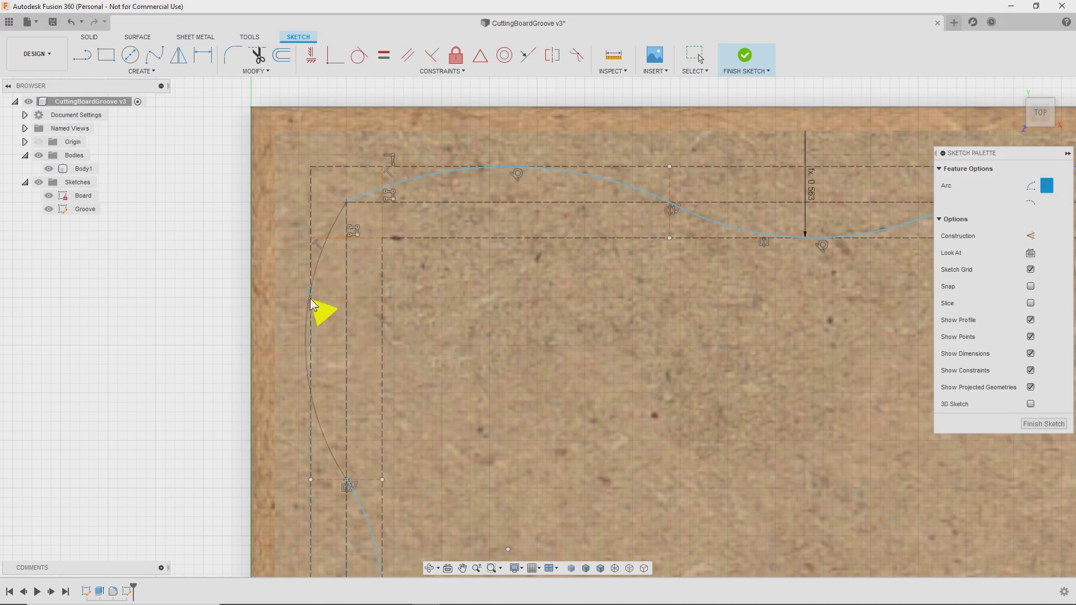
left_click(312, 348)
Delete the last top-edge arc and the first right-edge arc at the board's upper-right corner.
scroll(600, 348, "down", 2)
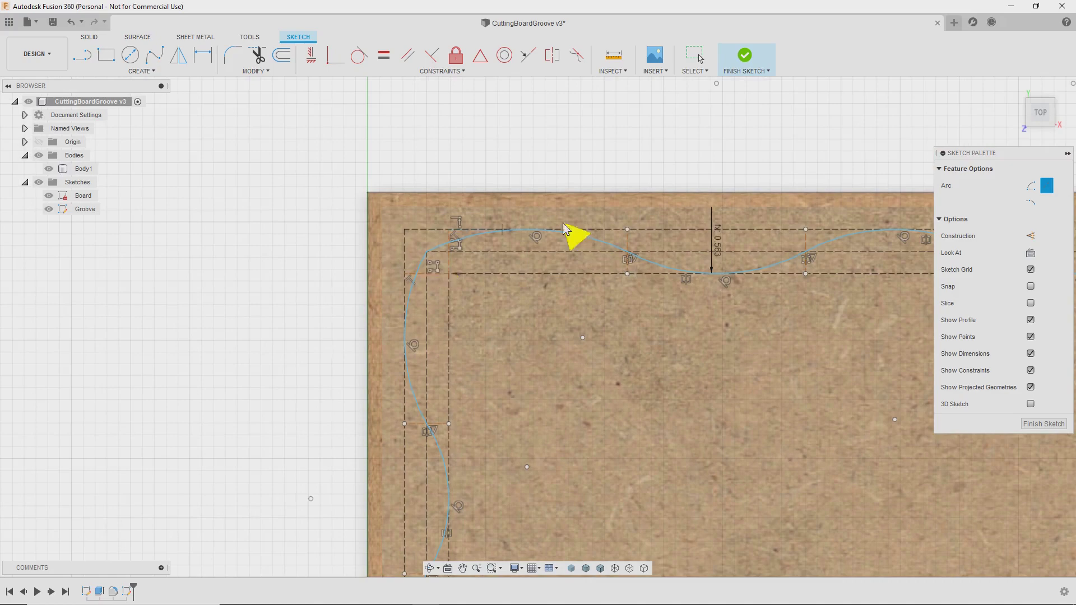
scroll(528, 404, "down", 3)
scroll(734, 471, "down", 1)
middle_click_drag(766, 449, 335, 360)
mouse_move(800, 372)
middle_mouse_down()
mouse_move(477, 358)
mouse_move(638, 335)
mouse_move(657, 313)
middle_mouse_up()
middle_click_drag(450, 322, 551, 256)
scroll(551, 257, "down", 1)
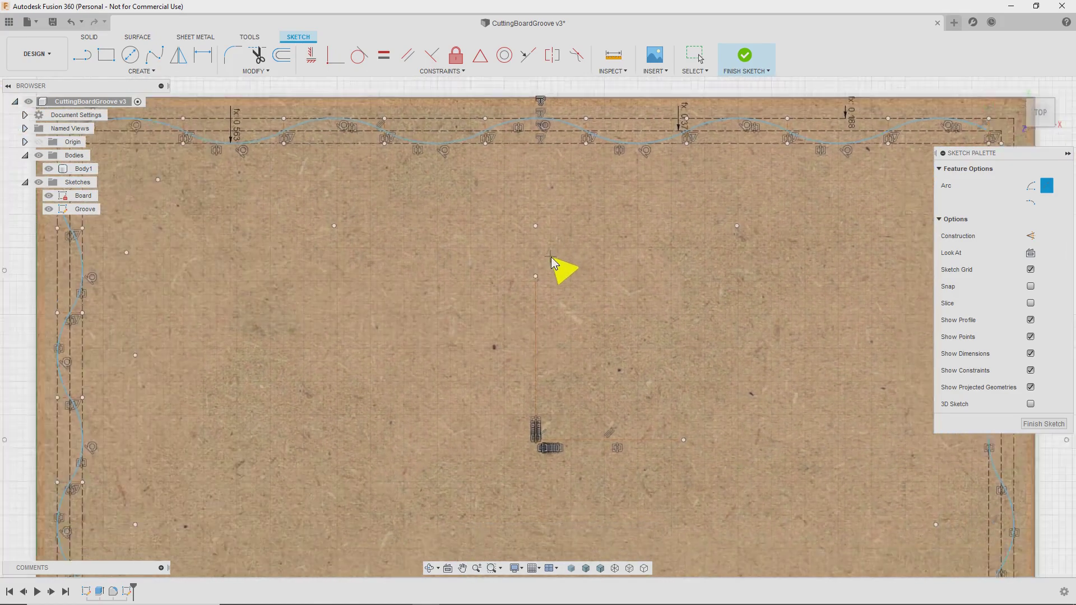
scroll(552, 263, "down", 2)
scroll(473, 210, "up", 1)
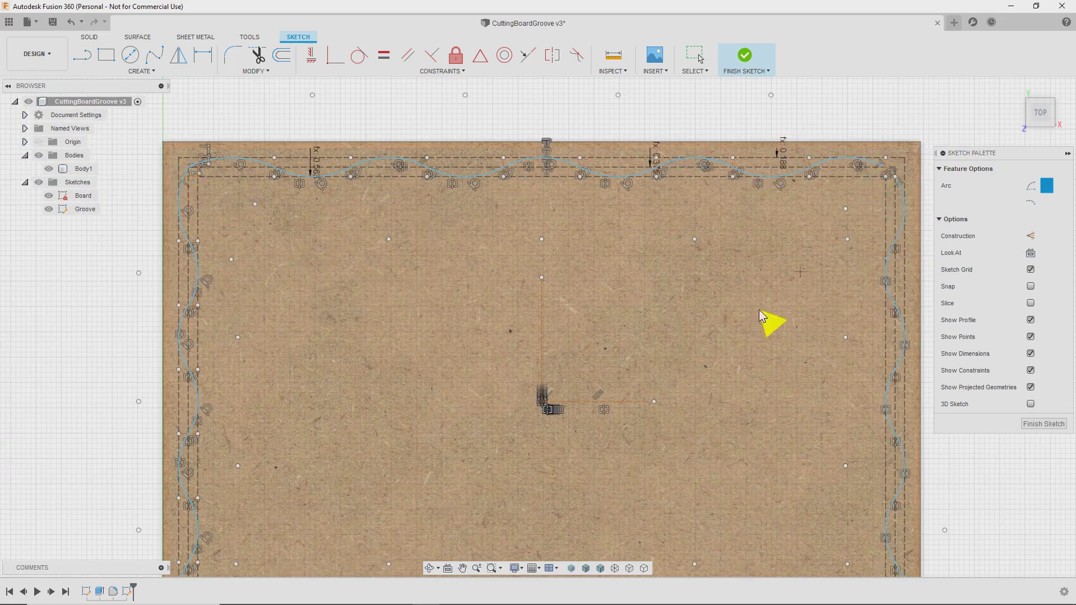
mouse_move(835, 198)
middle_mouse_down()
mouse_move(724, 251)
mouse_move(703, 246)
middle_mouse_up()
scroll(778, 217, "down", 2)
scroll(749, 225, "up", 2)
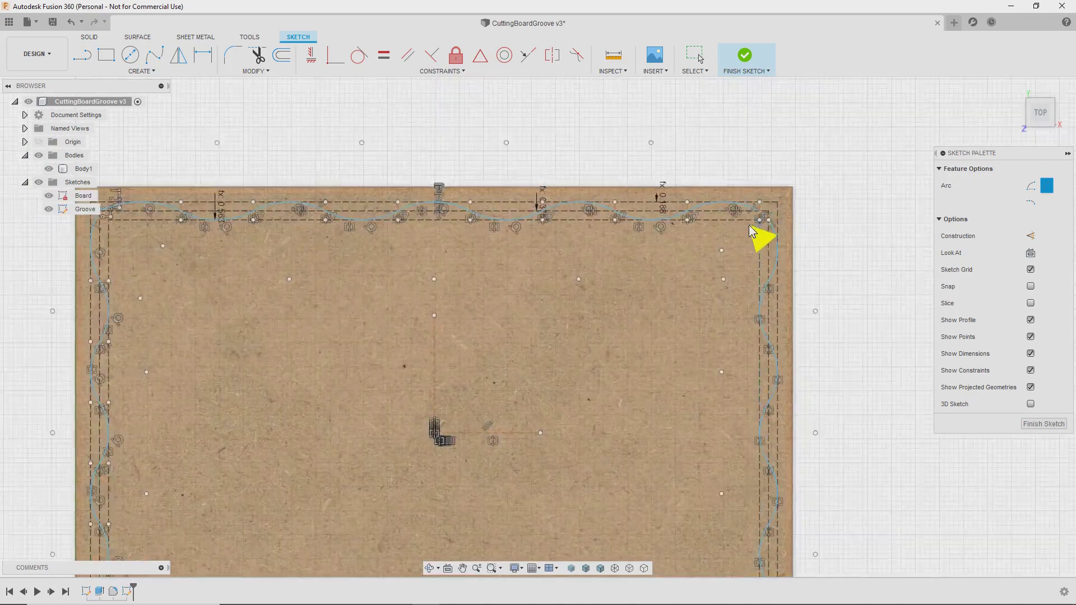
scroll(752, 230, "up", 3)
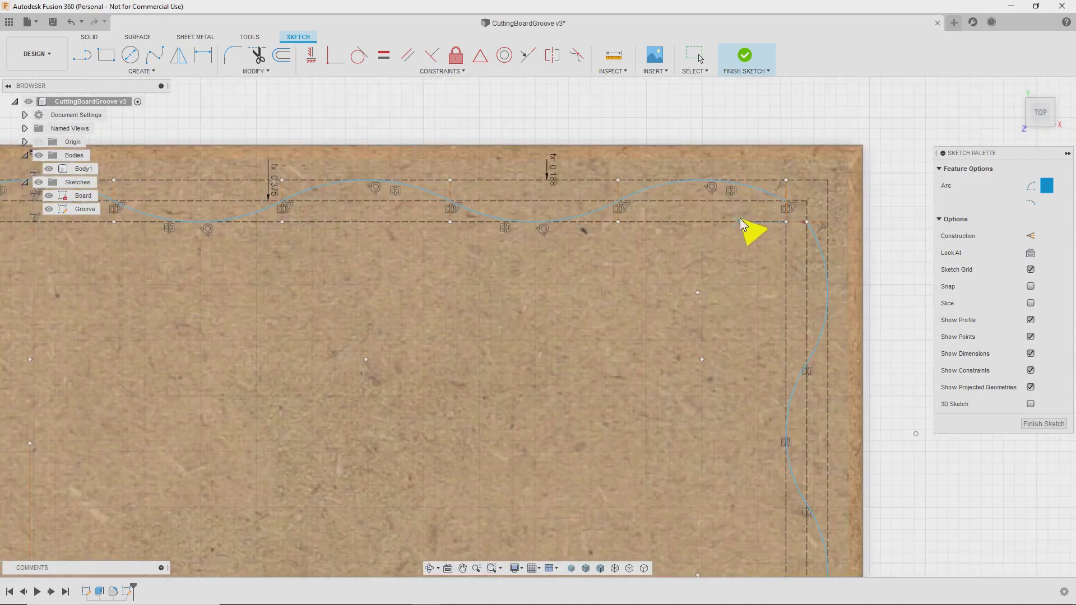
key("Escape")
left_click(753, 192)
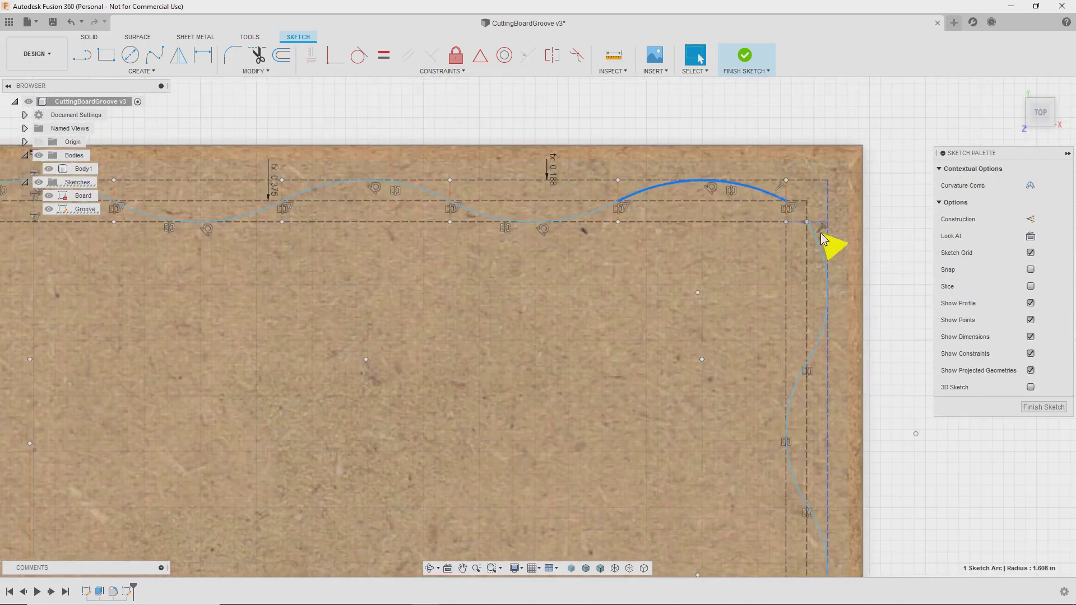
key("Delete")
left_click(823, 254)
key("Delete")
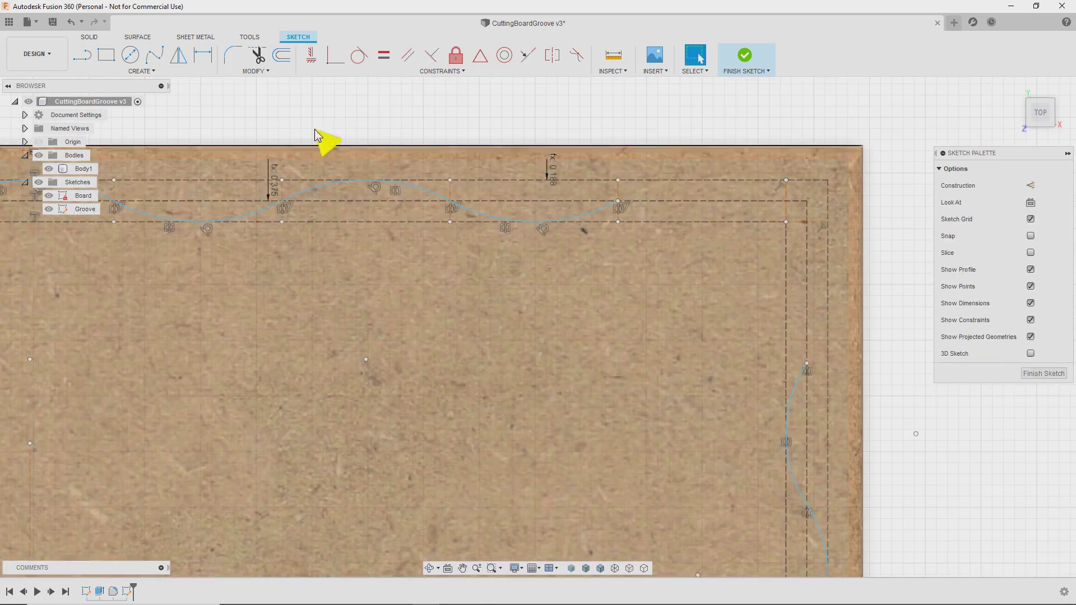
Redraw the remaining corner sections of the groove path with three-point arcs and finish the sketch.
left_click(145, 71)
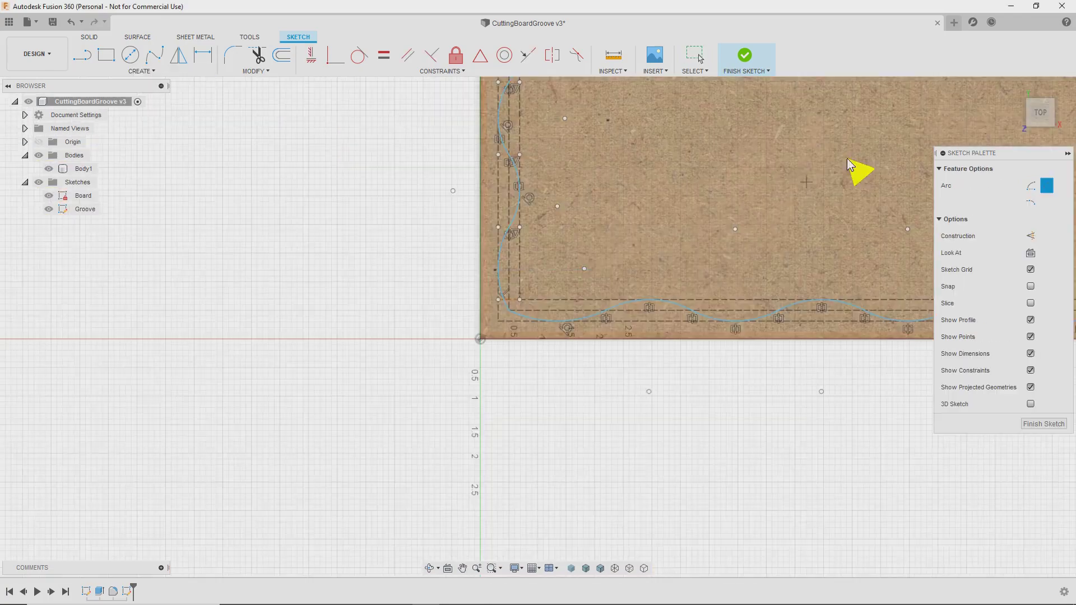
scroll(849, 161, "down", 1)
mouse_move(850, 161)
middle_mouse_down()
mouse_move(537, 312)
mouse_move(569, 306)
mouse_move(571, 336)
middle_mouse_up()
scroll(541, 312, "down", 1)
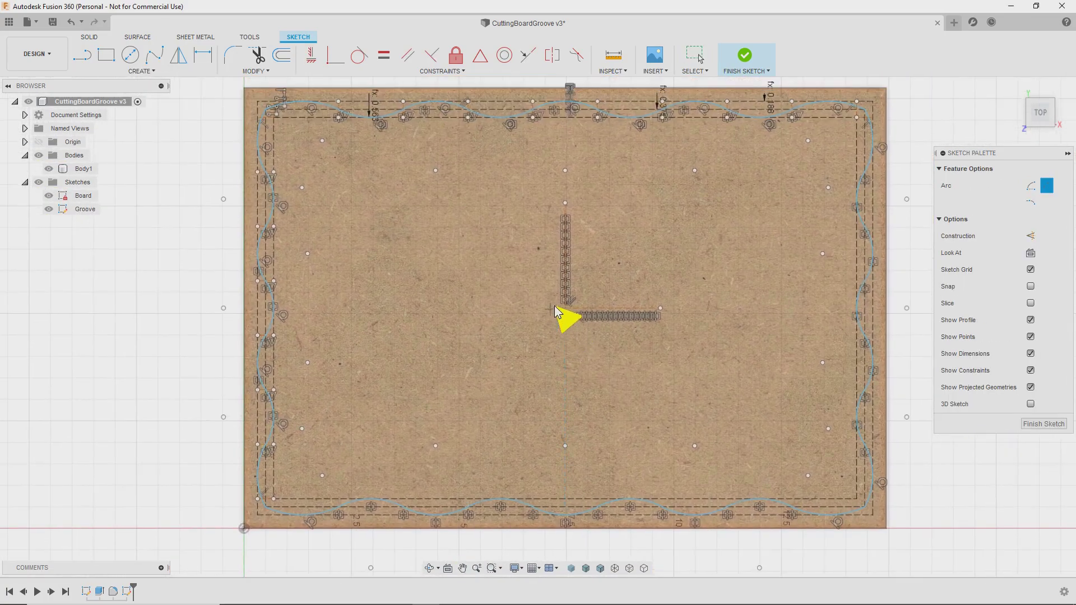
left_click(1042, 425)
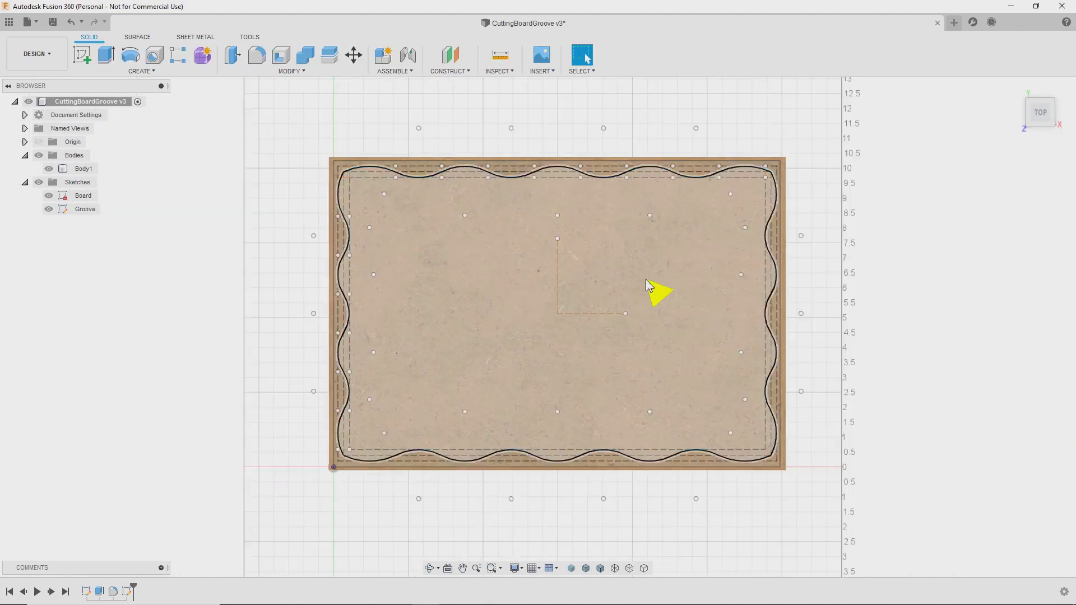
Examine the wavy groove path on the board in 3D, hiding and showing the Groove sketch and inspecting the corners.
left_click(1016, 87)
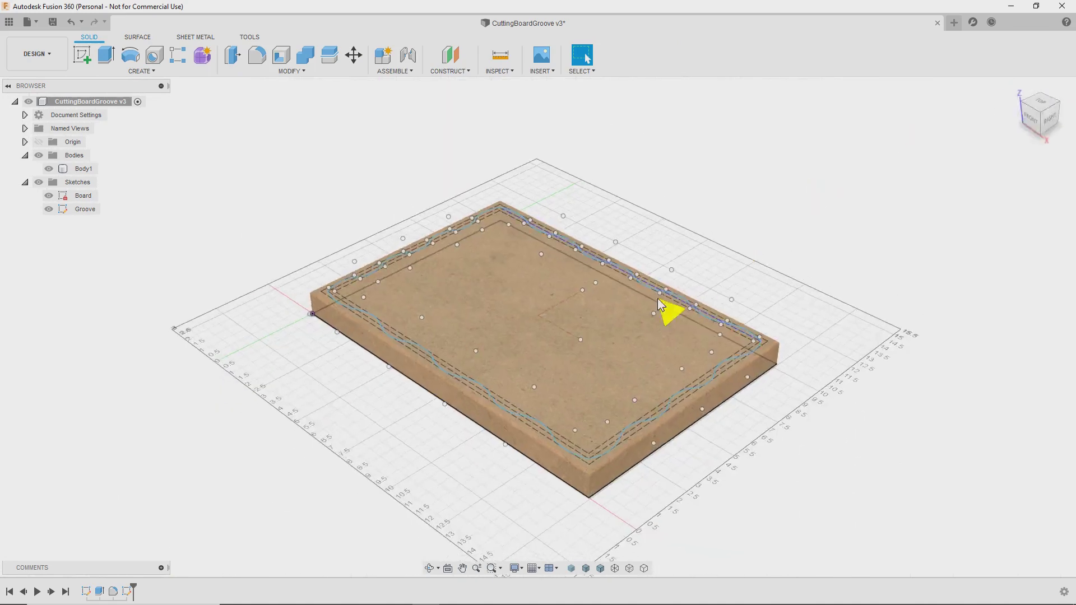
scroll(361, 382, "up", 2)
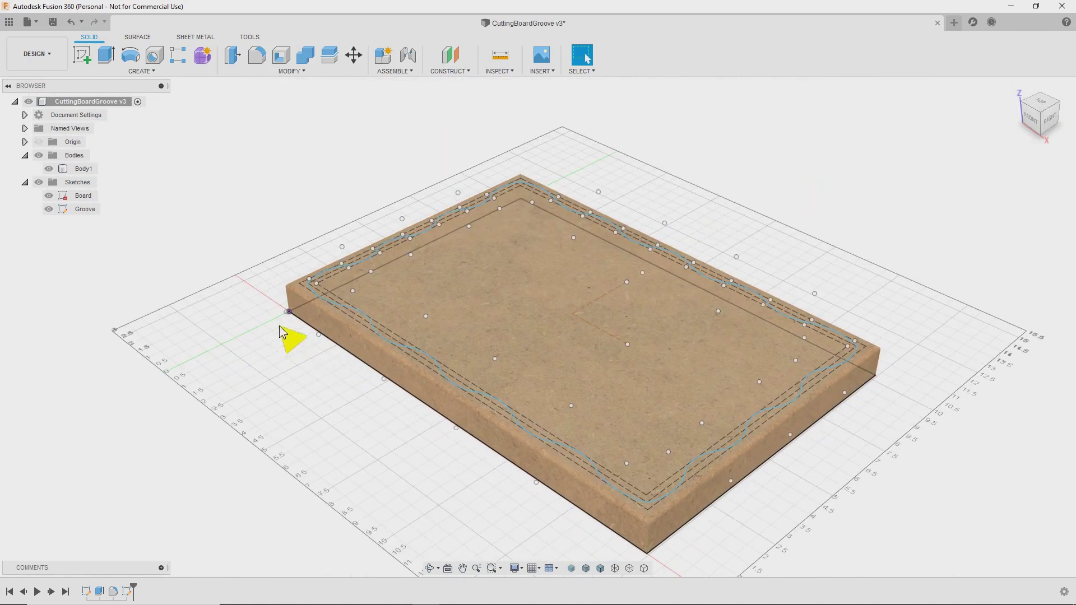
left_click(49, 209)
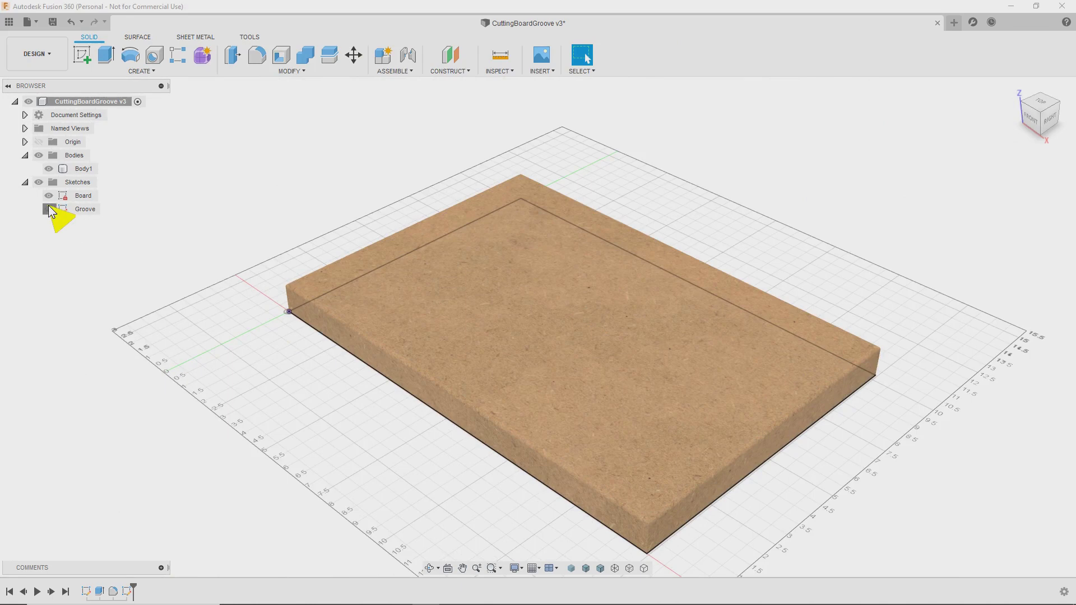
left_click(48, 209)
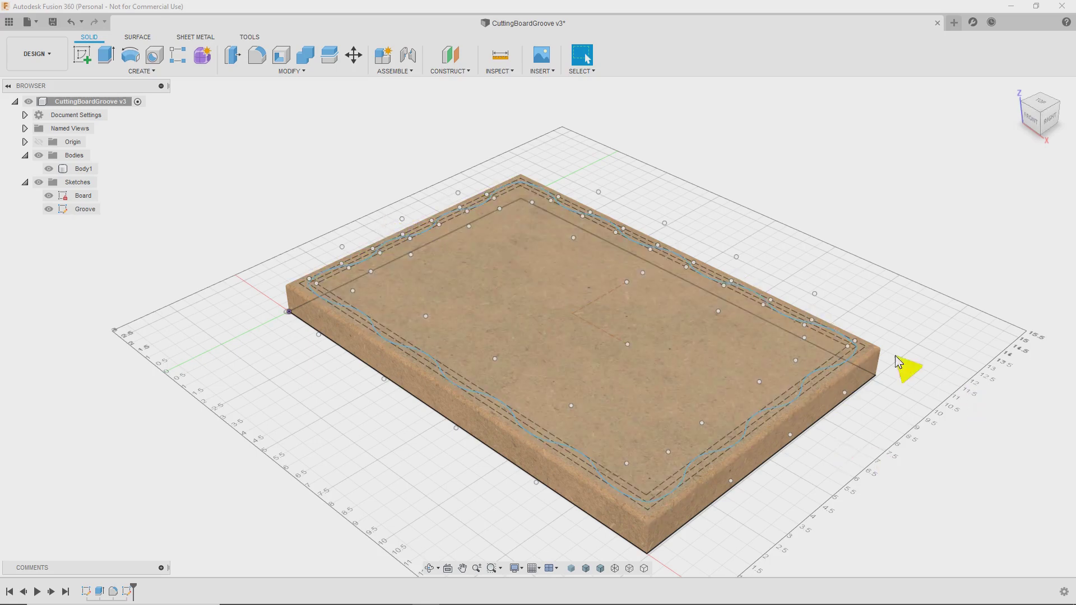
middle_click_drag(349, 318, 477, 365, "shift")
scroll(329, 379, "down", 2)
scroll(325, 375, "up", 10)
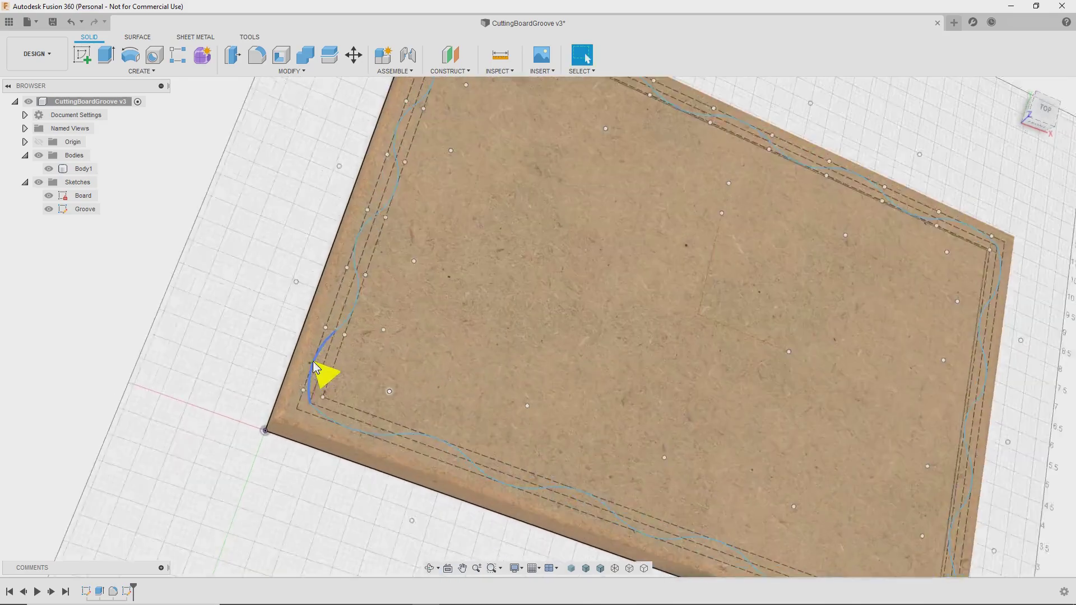
scroll(317, 360, "down", 5)
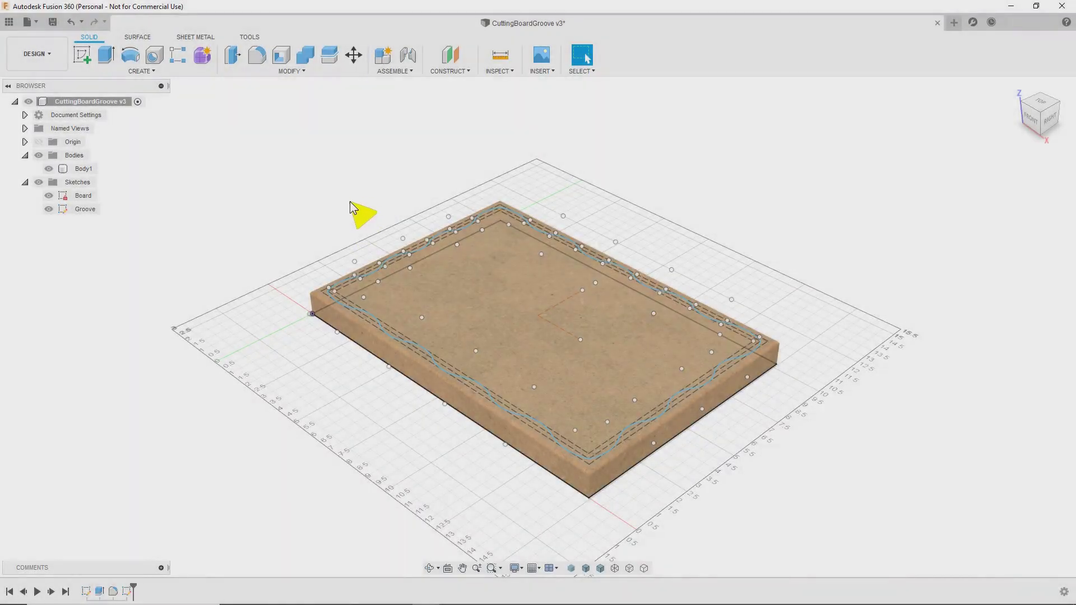
scroll(350, 207, "up", 5)
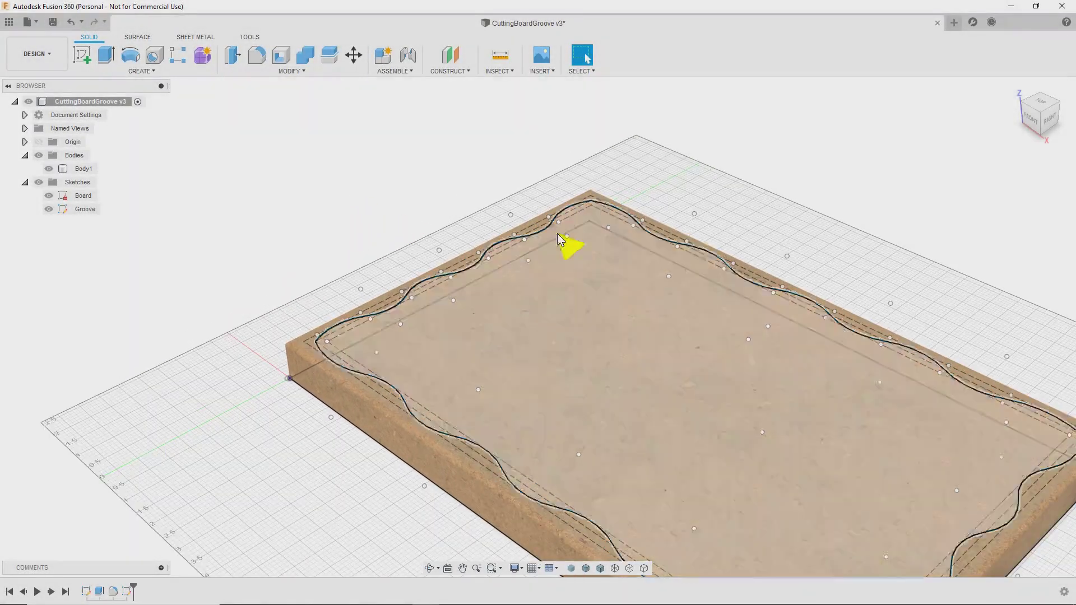
scroll(673, 272, "down", 1)
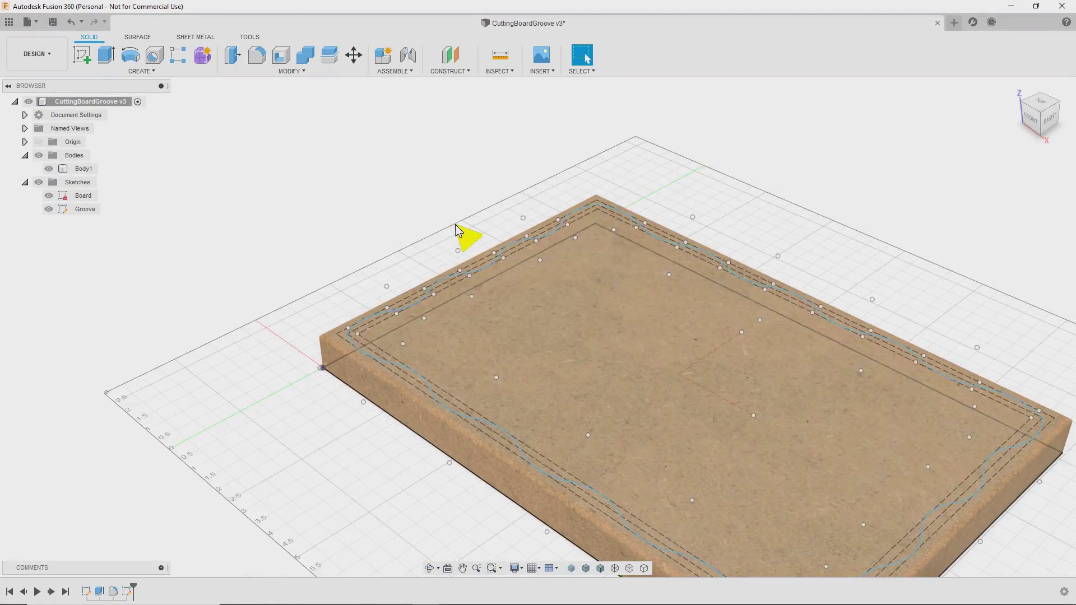
middle_click_drag(455, 228, 354, 174)
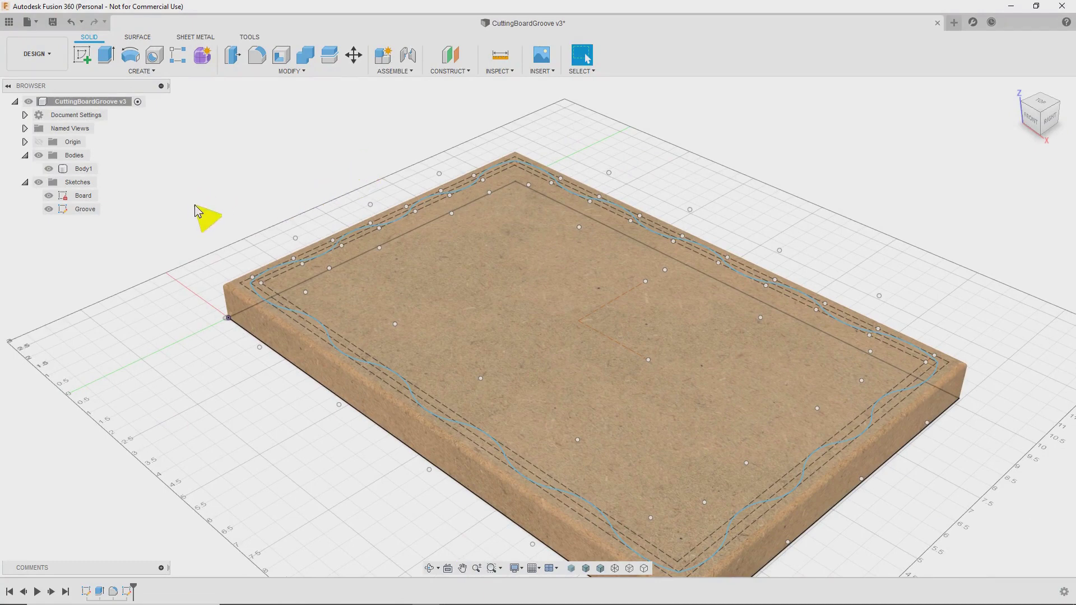
Switch to the Manufacture workspace and create a new milling setup for the board.
left_click(40, 54)
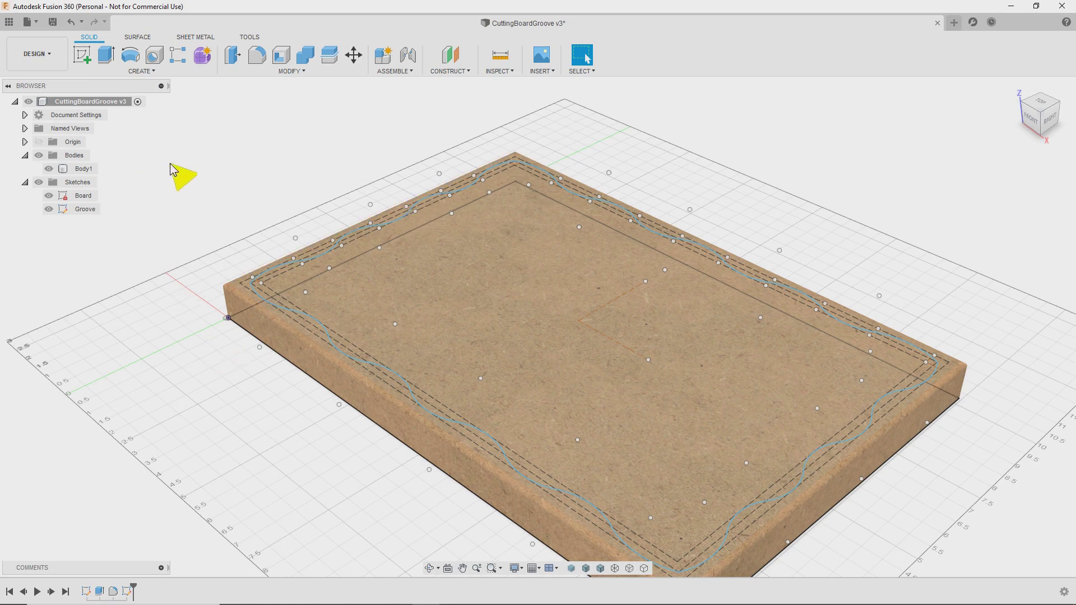
left_click(49, 63)
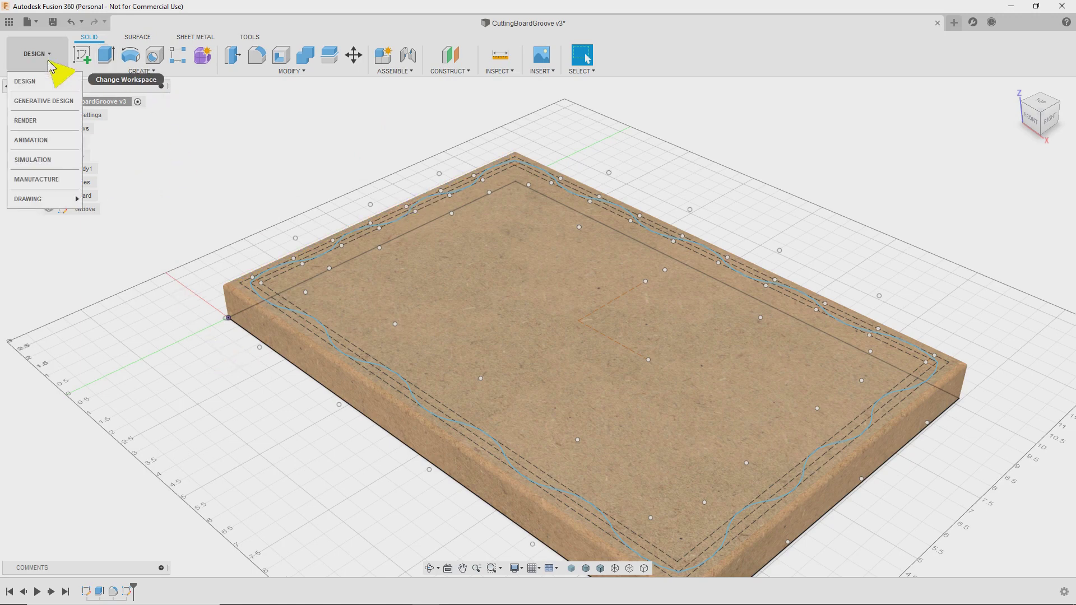
left_click(51, 181)
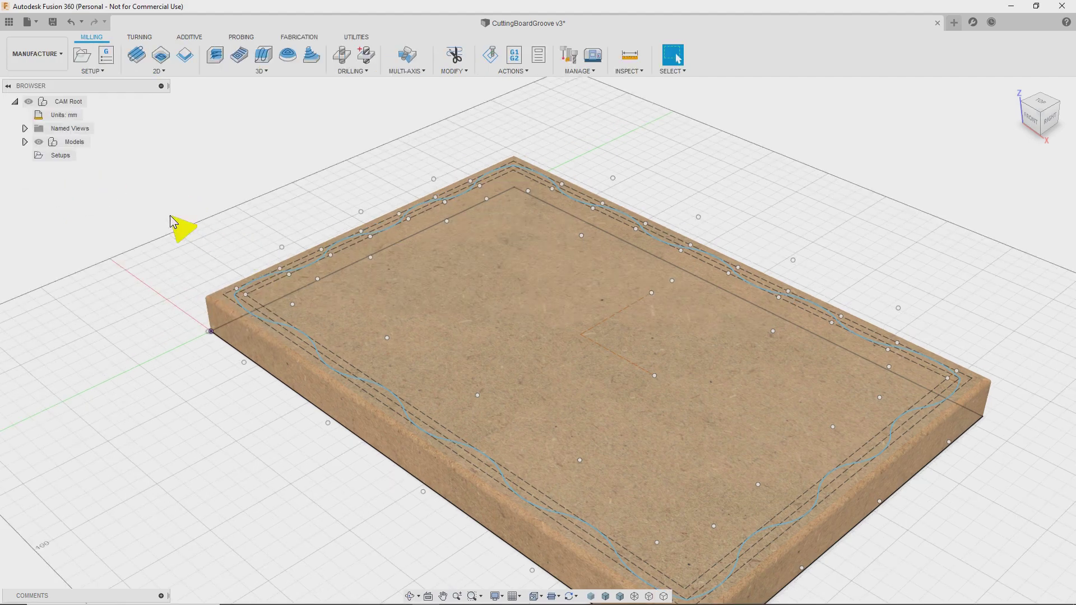
right_click(61, 156)
left_click(55, 153)
left_click(90, 73)
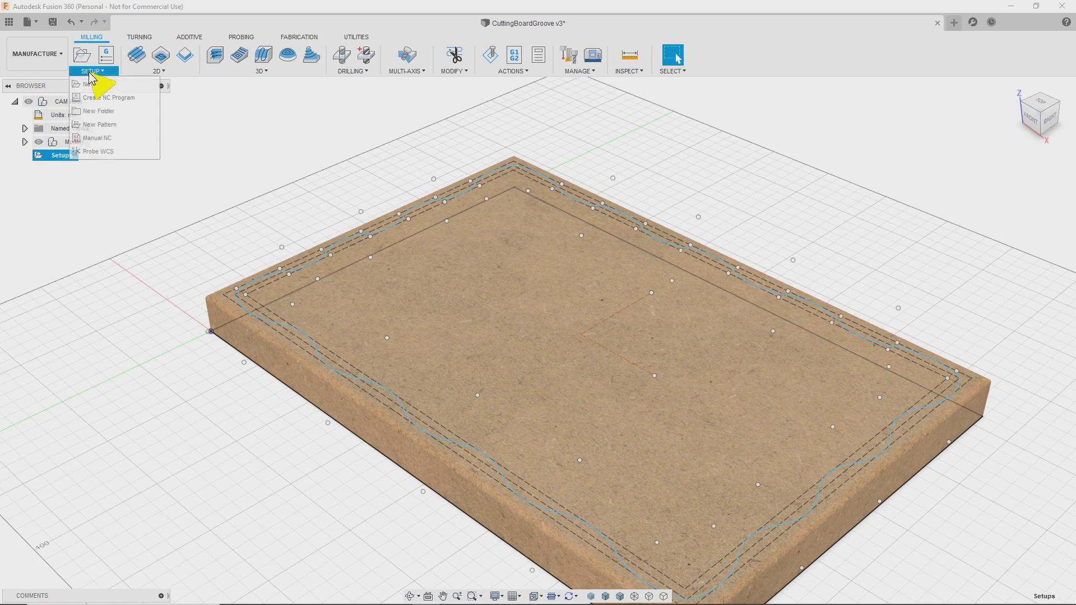
left_click(94, 87)
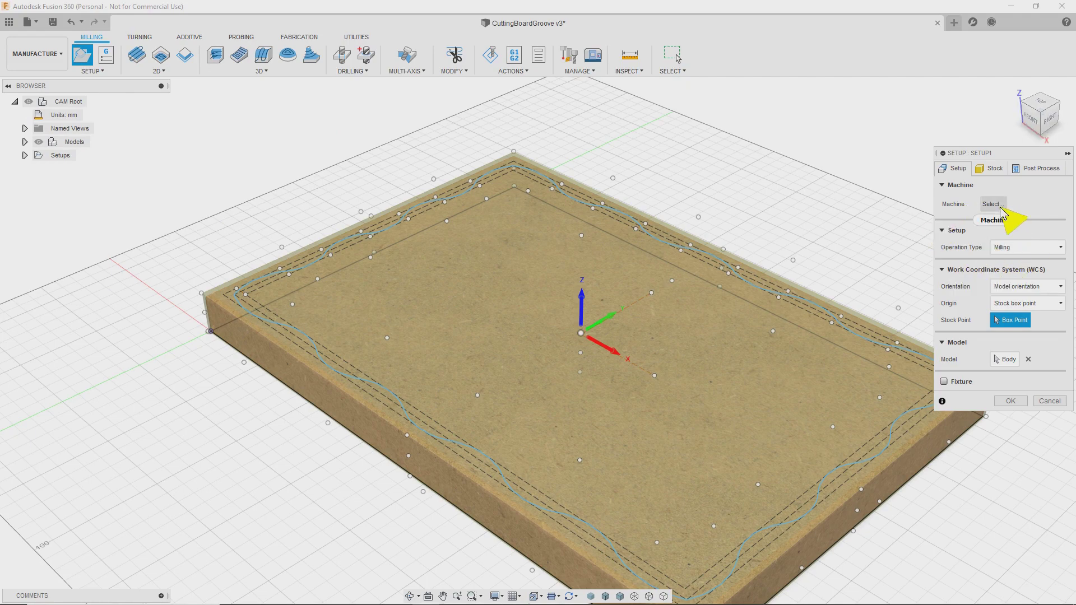
Set the setup's stock mode to Fixed size box.
mouse_move(1001, 210)
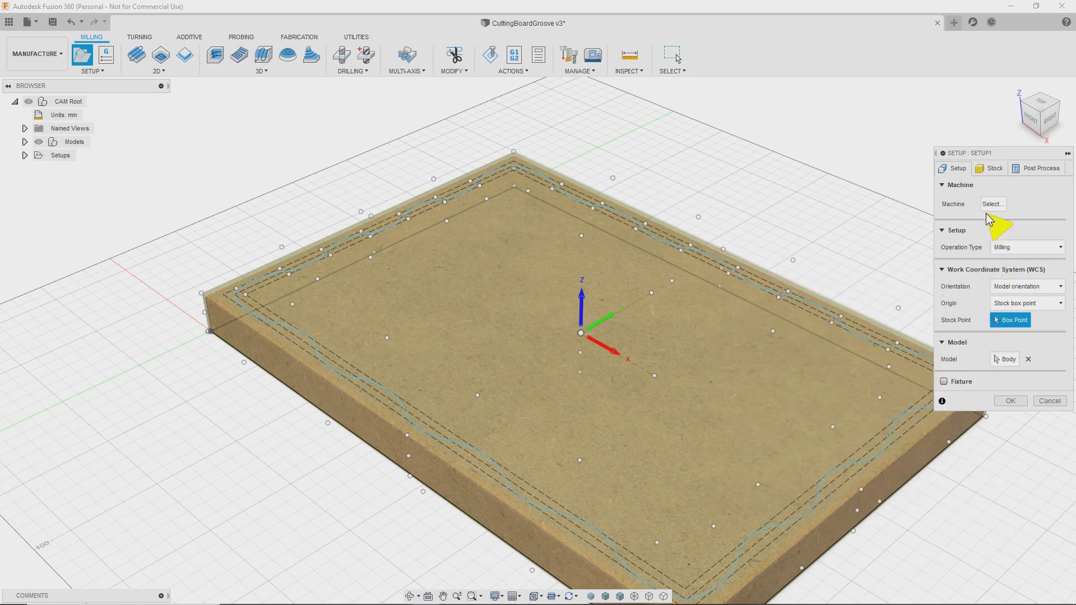
left_click(991, 168)
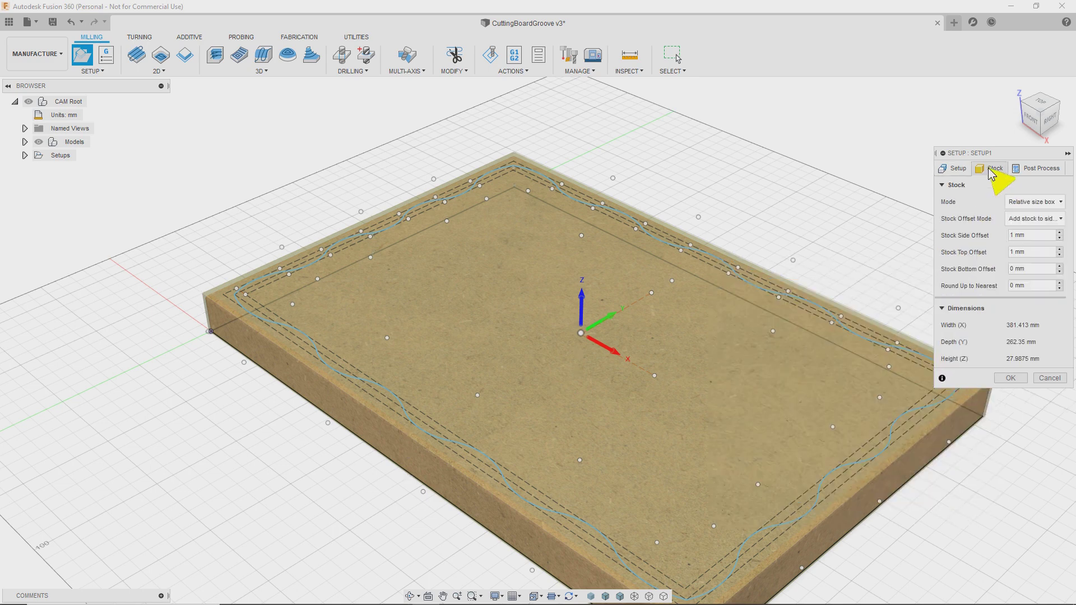
left_click(1025, 201)
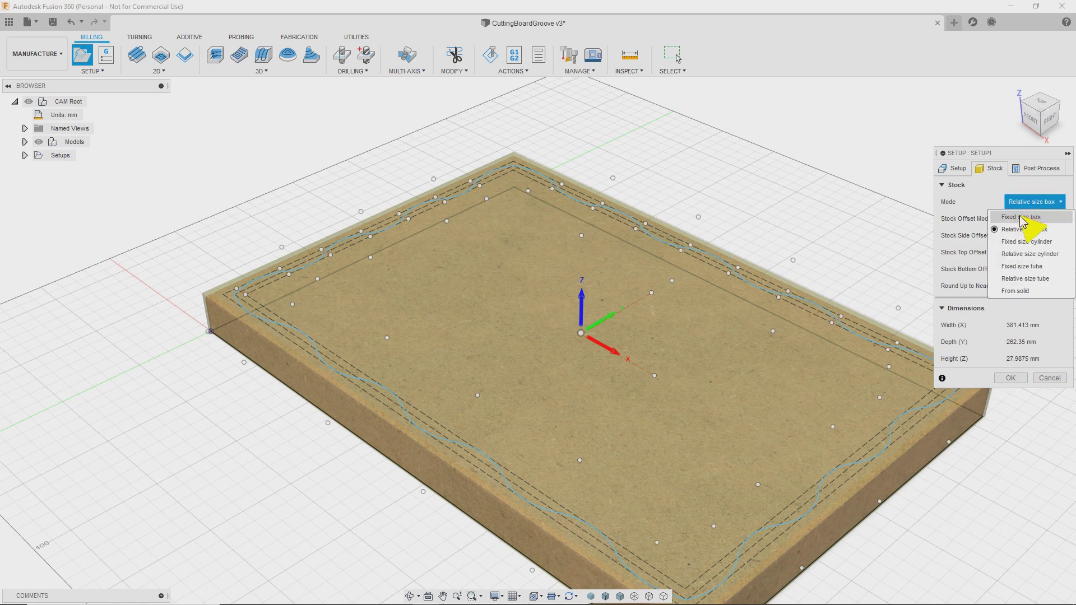
left_click(1021, 218)
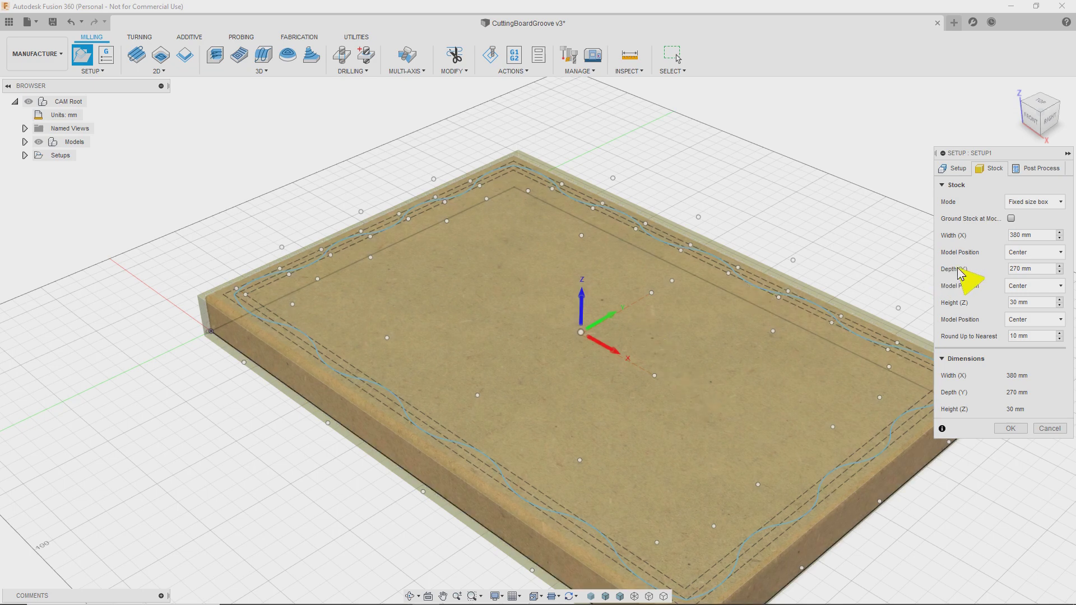
Cancel the open setup and change the document's active manufacturing units to Inch.
left_click(1049, 429)
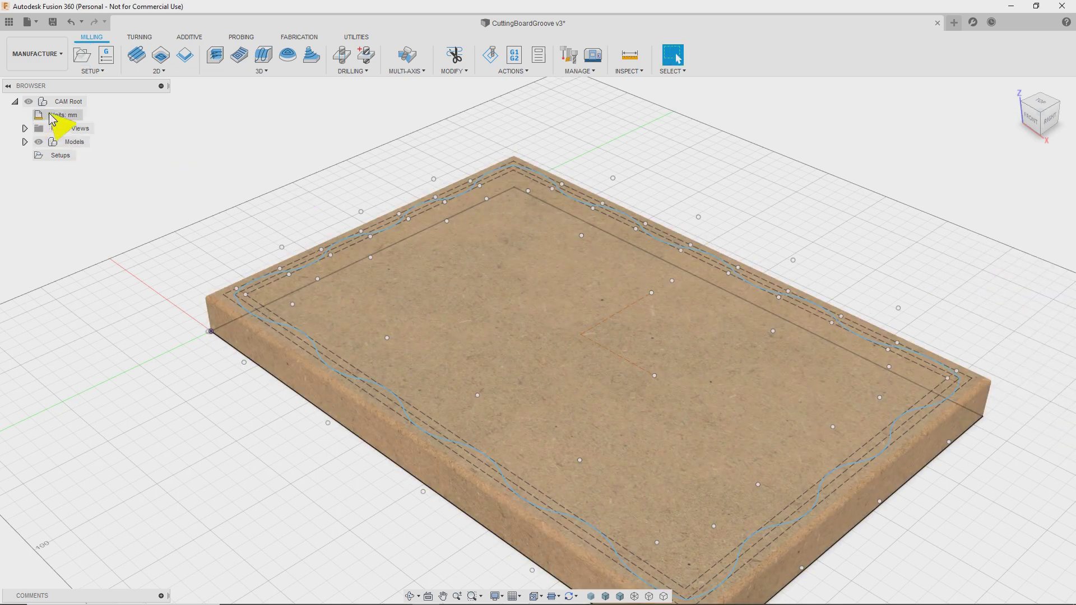
left_click(89, 114)
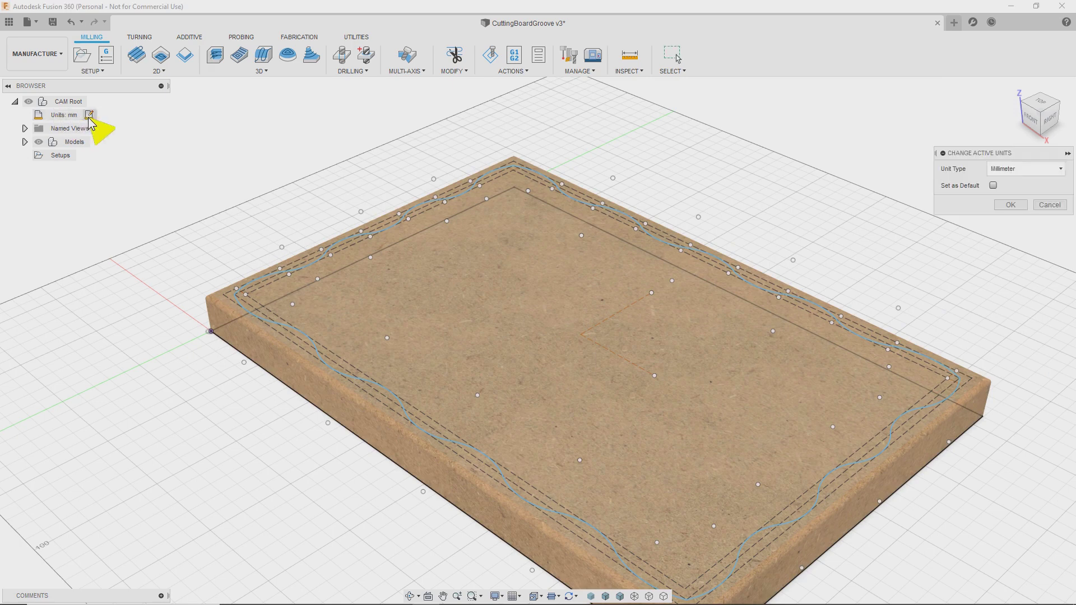
left_click(1031, 171)
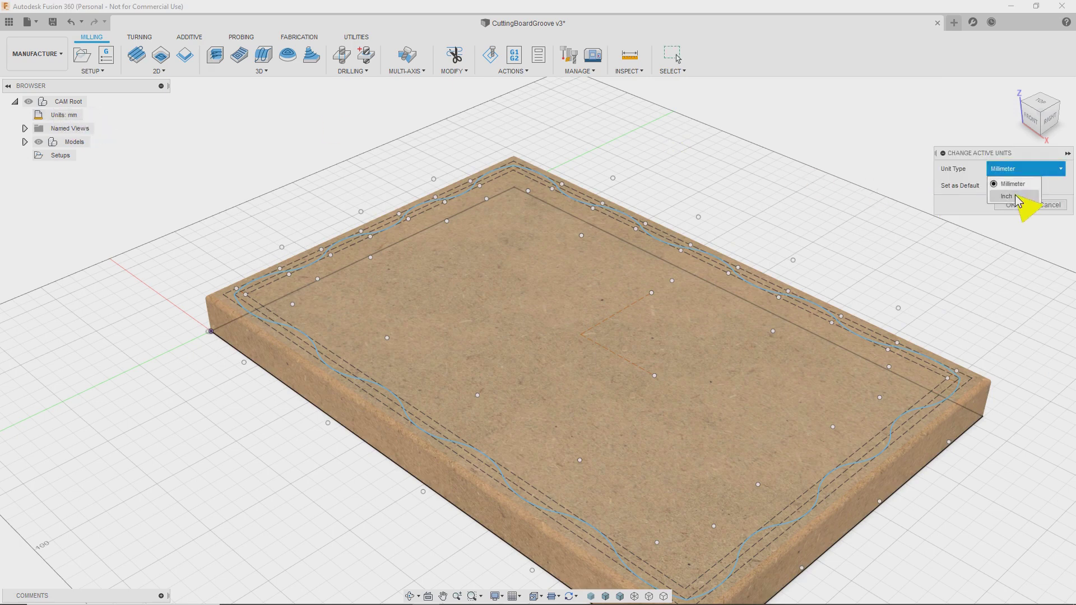
left_click(1017, 197)
left_click(1009, 205)
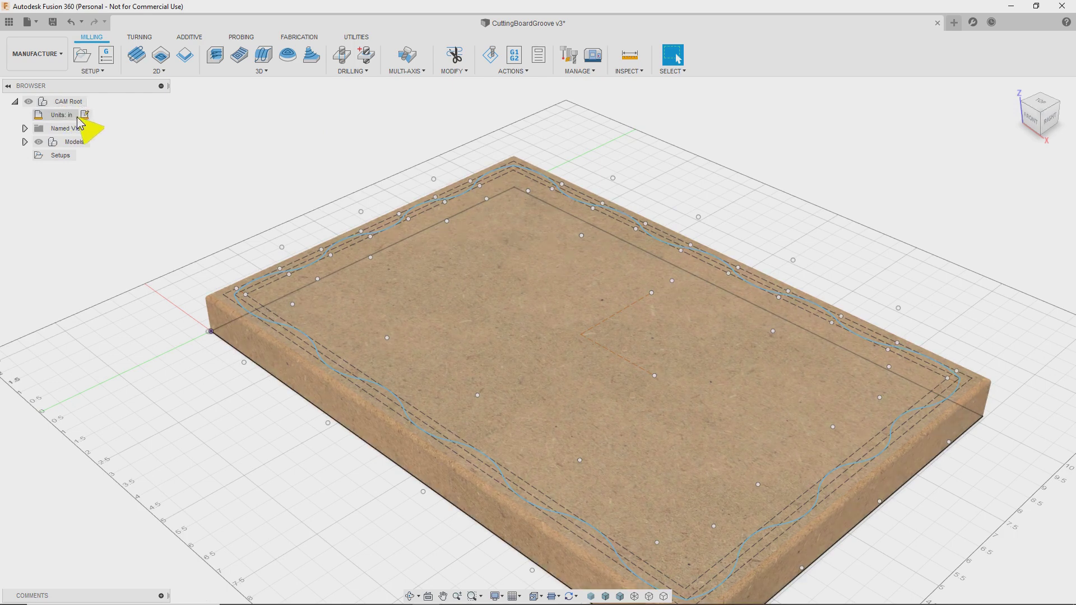
Create a new milling setup and set its stock mode to Fixed size box.
left_click(93, 71)
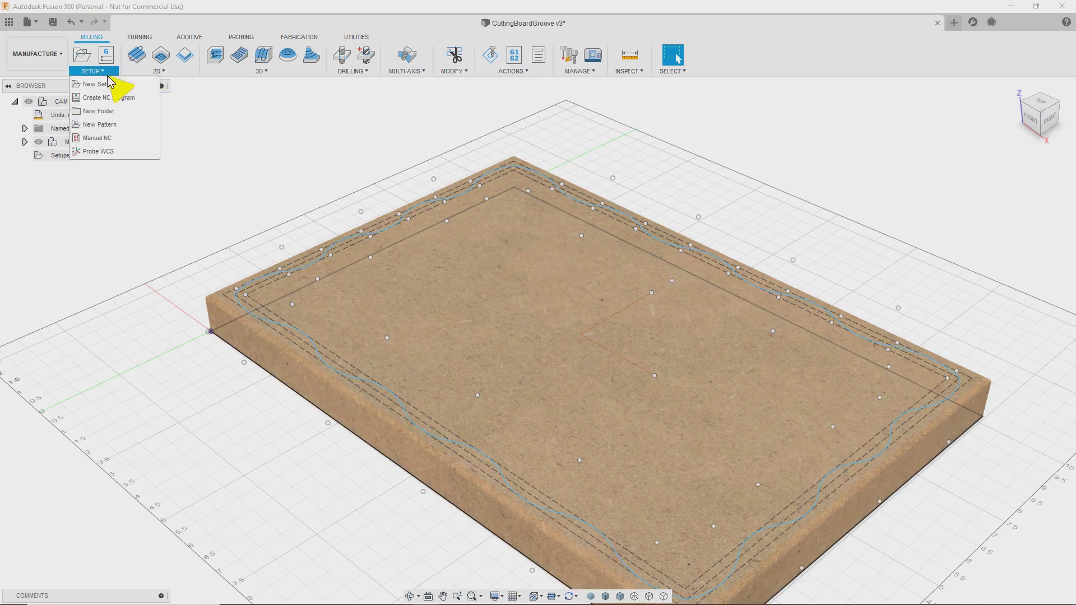
left_click(54, 157)
left_click(95, 70)
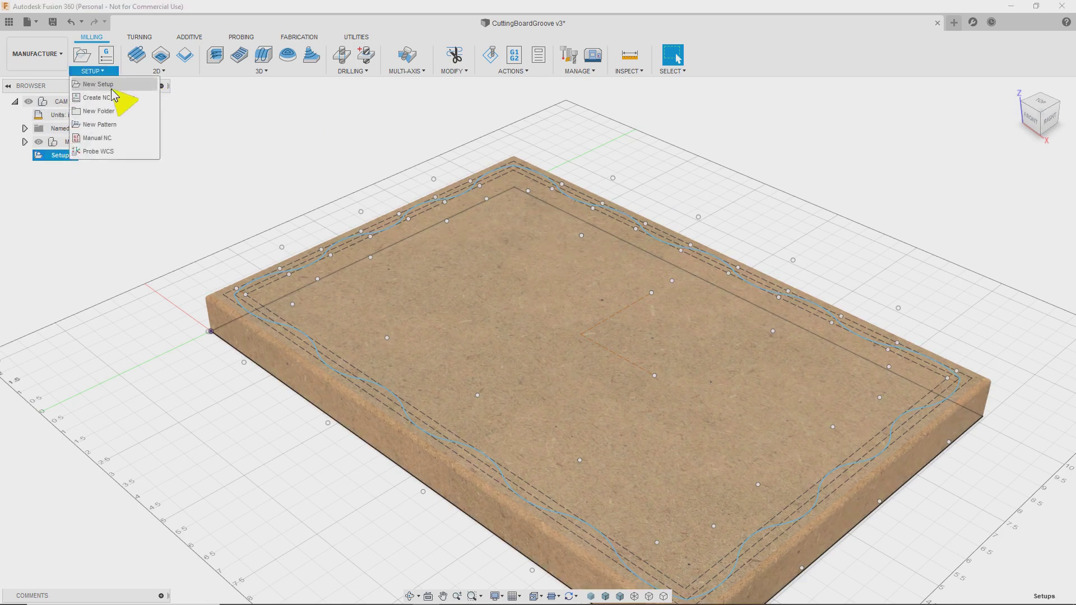
left_click(104, 84)
left_click(991, 168)
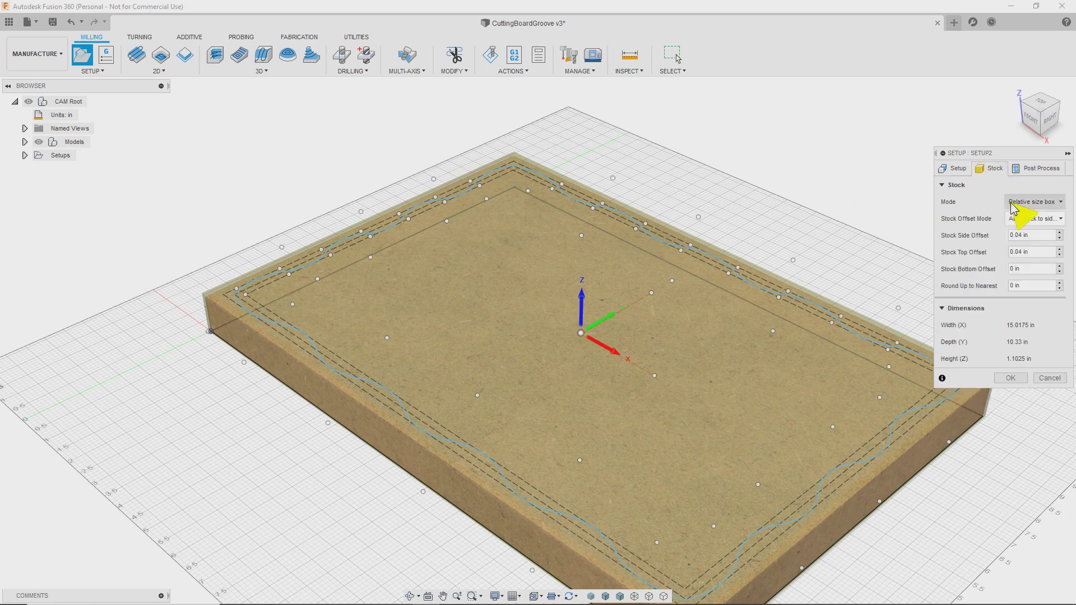
left_click(1032, 202)
left_click(1029, 217)
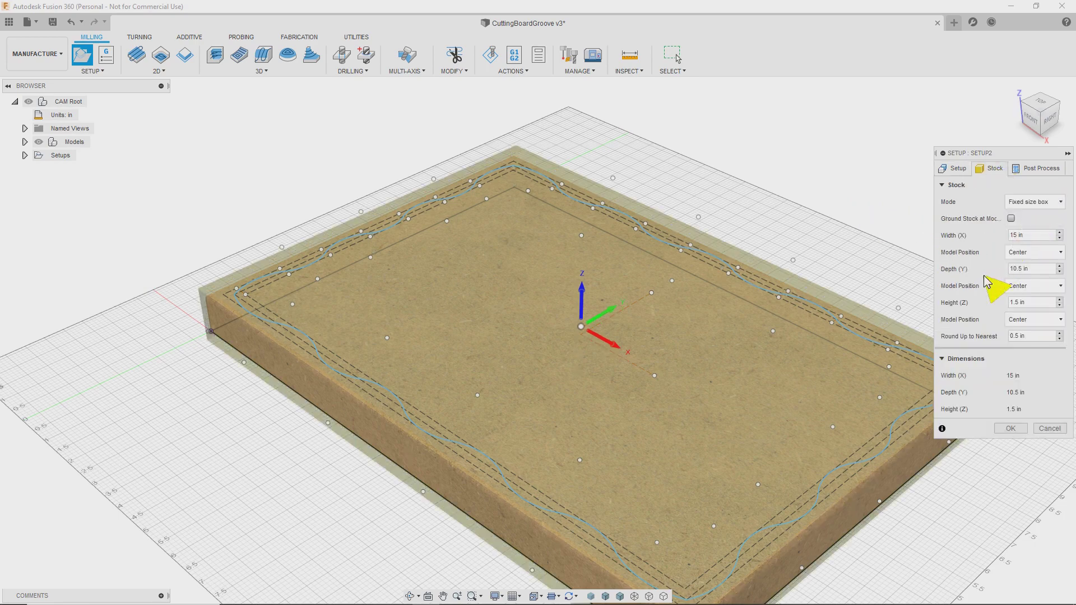
Set the fixed stock box to 14.9375 in width, 10.25 in depth and 1.0625 in height.
left_click(1034, 236)
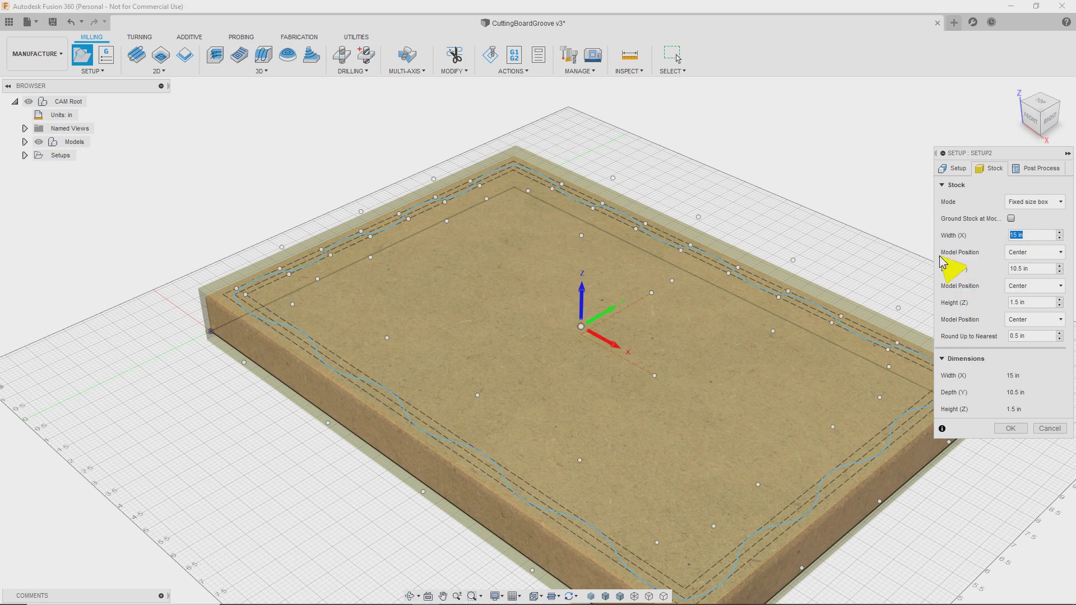
type("14.9")
type("375")
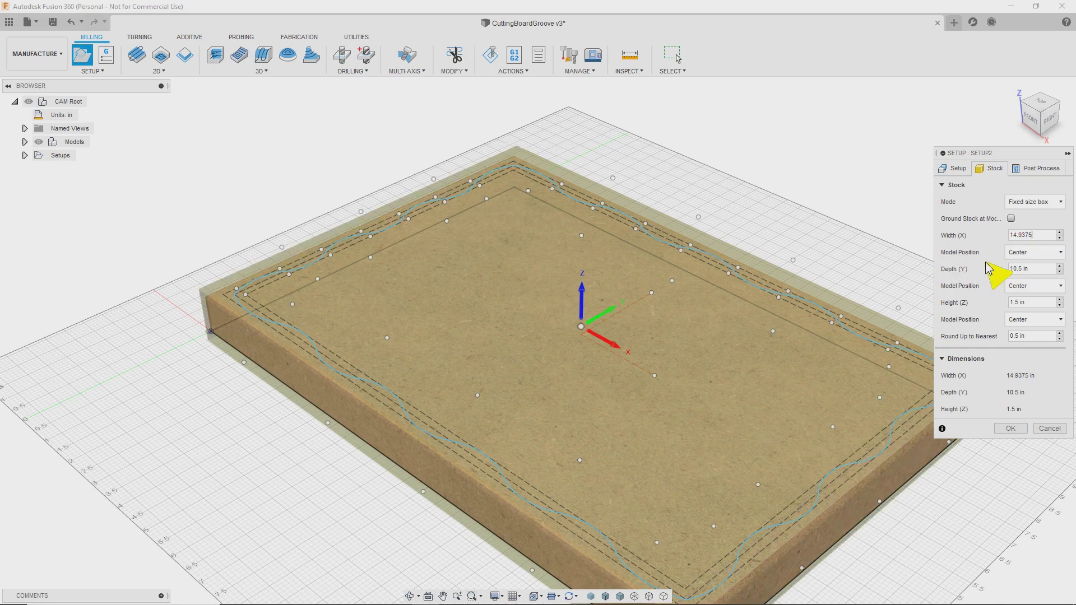
left_click(1024, 269)
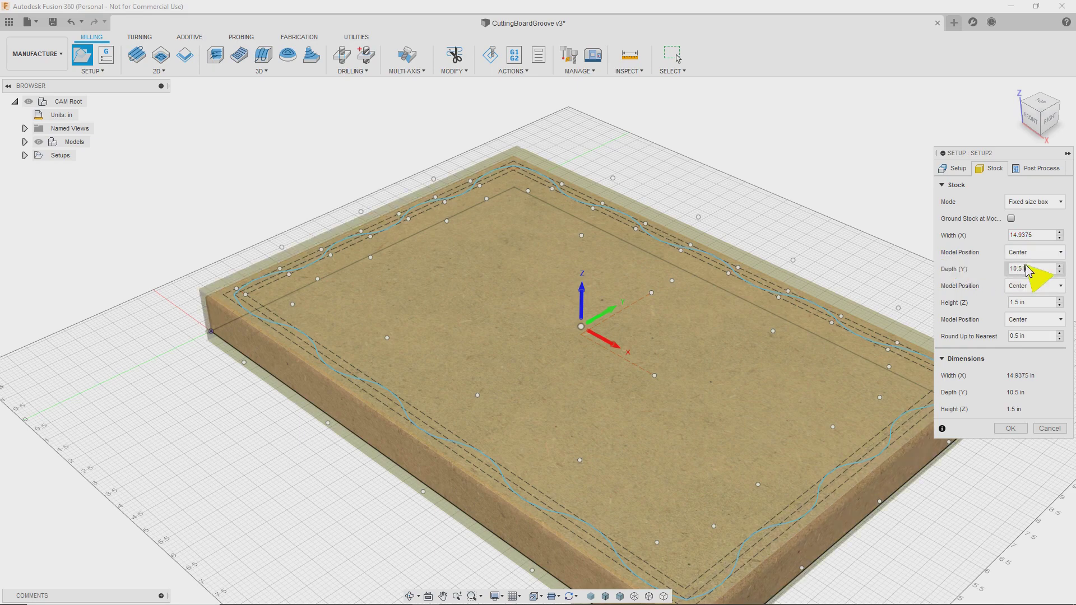
left_click_drag(1049, 273, 973, 274)
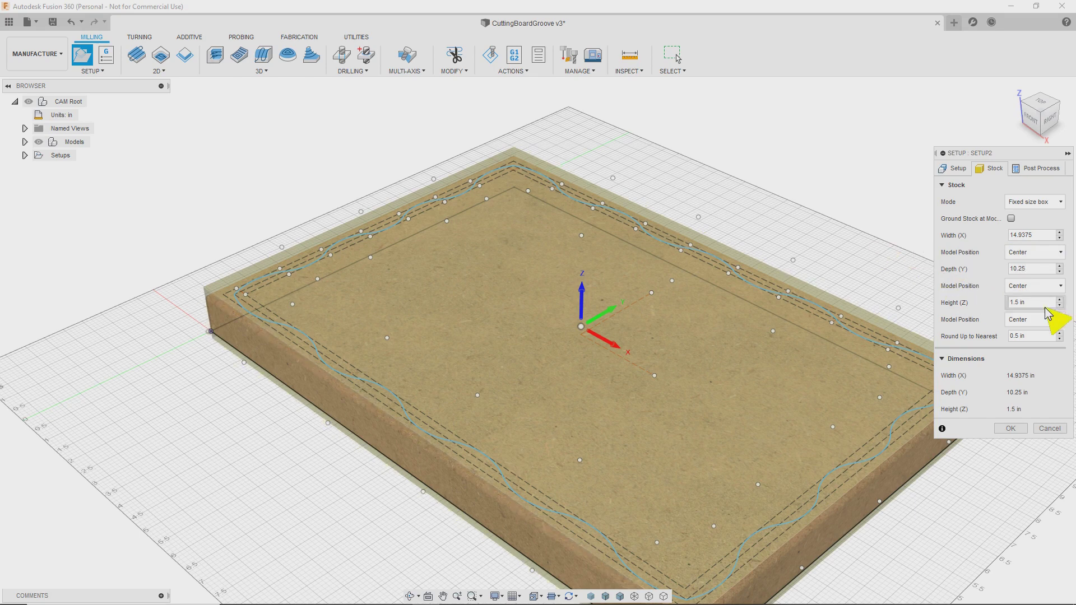
left_click_drag(1040, 306, 969, 308)
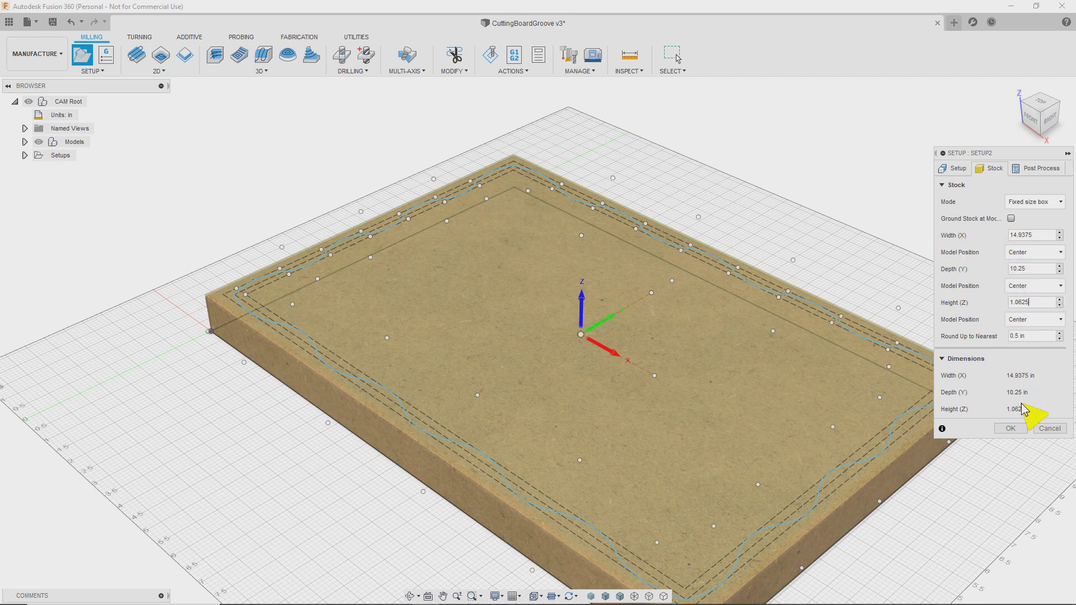
Place the work coordinate origin on the stock's top front-left corner, select the board body as the model and finish the setup.
left_click(958, 169)
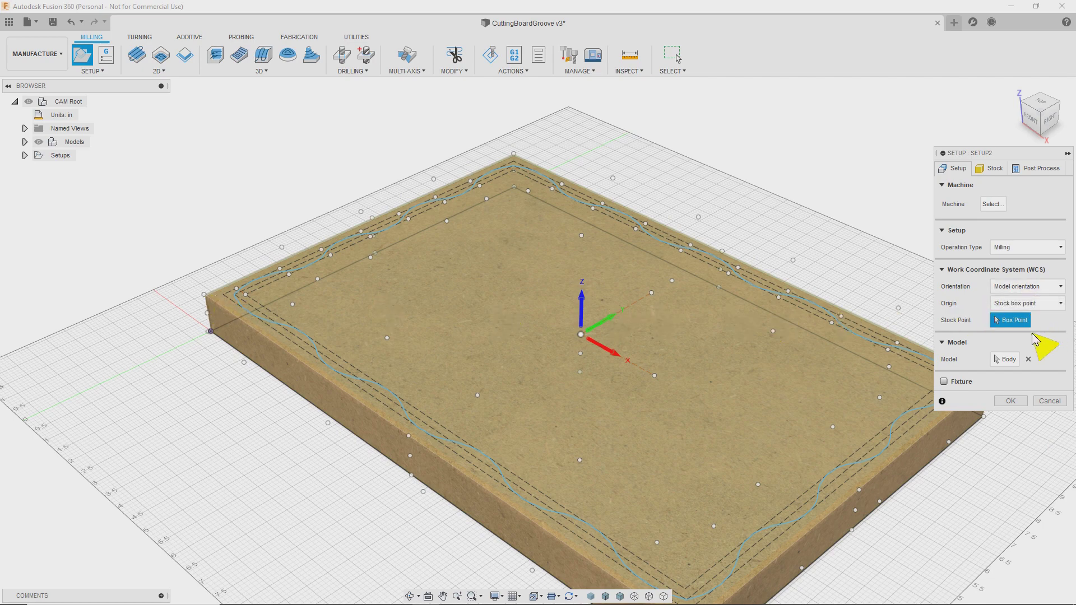
left_click(1029, 303)
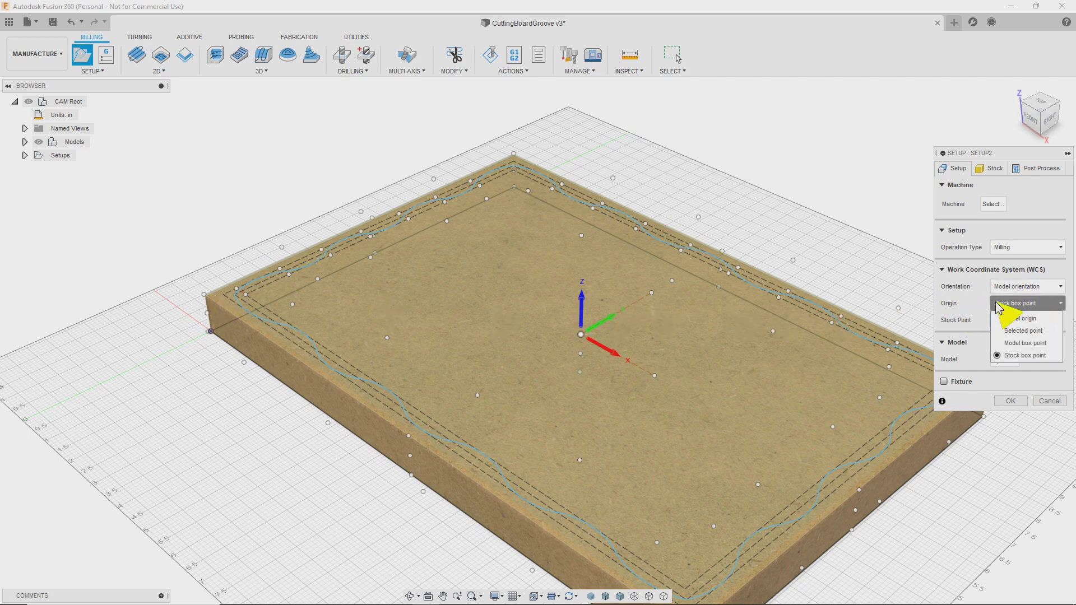
left_click(971, 310)
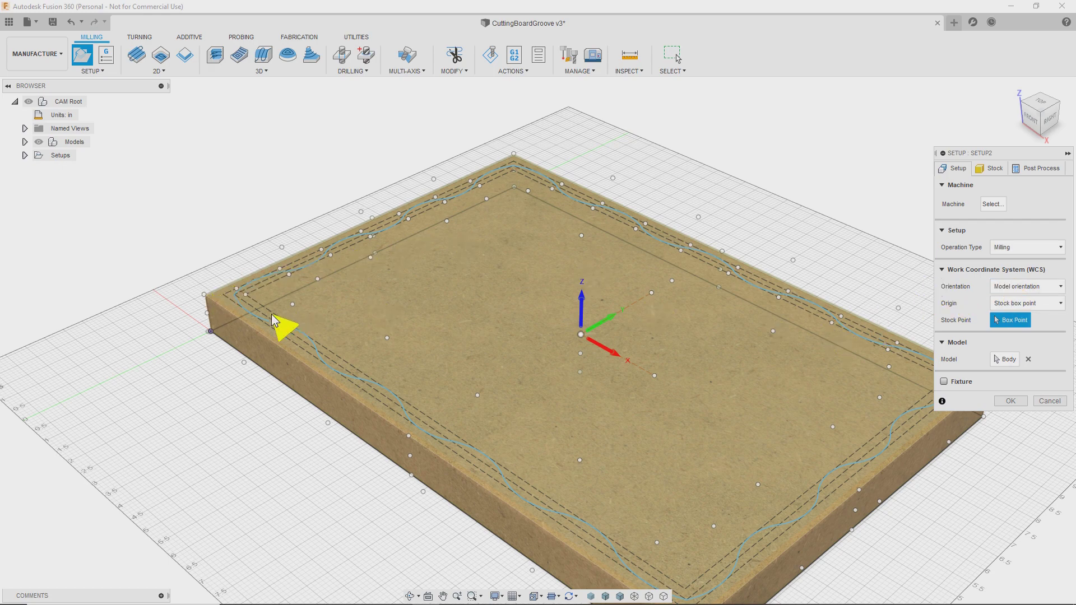
left_click(204, 295)
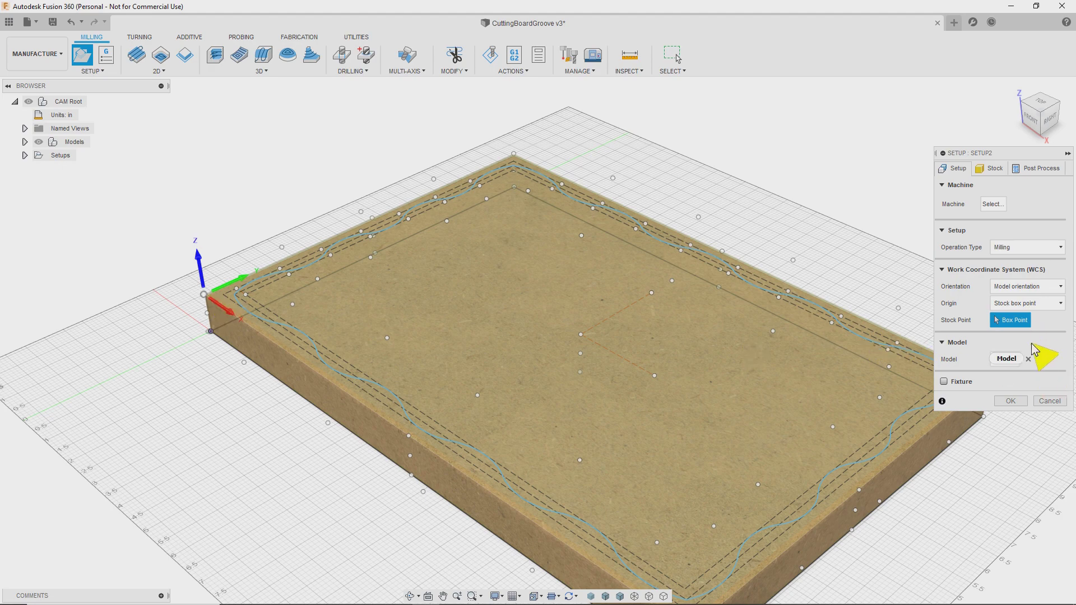
left_click(1008, 361)
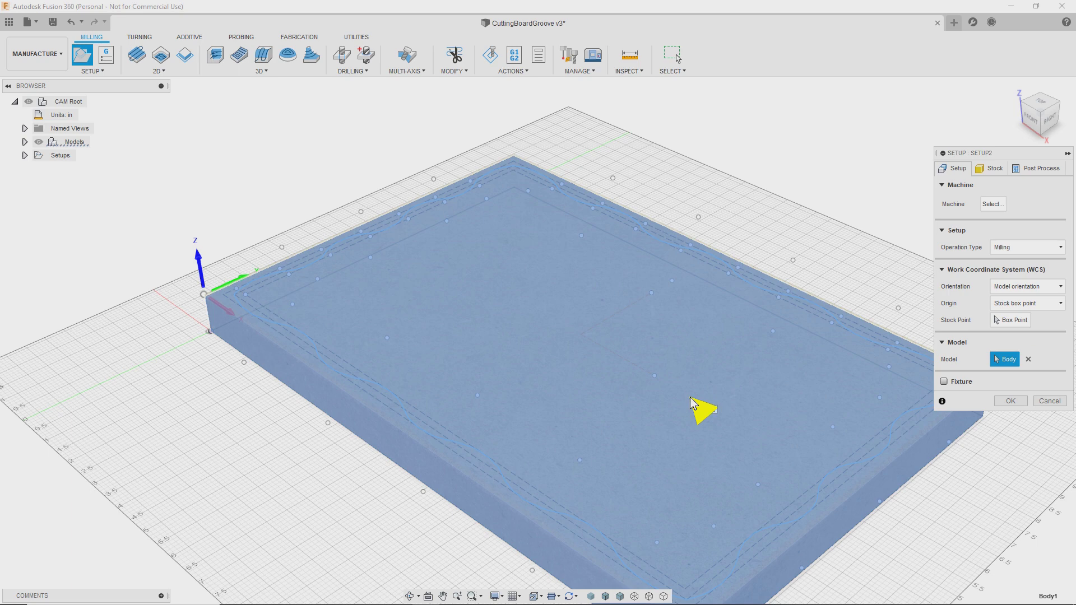
left_click(690, 397)
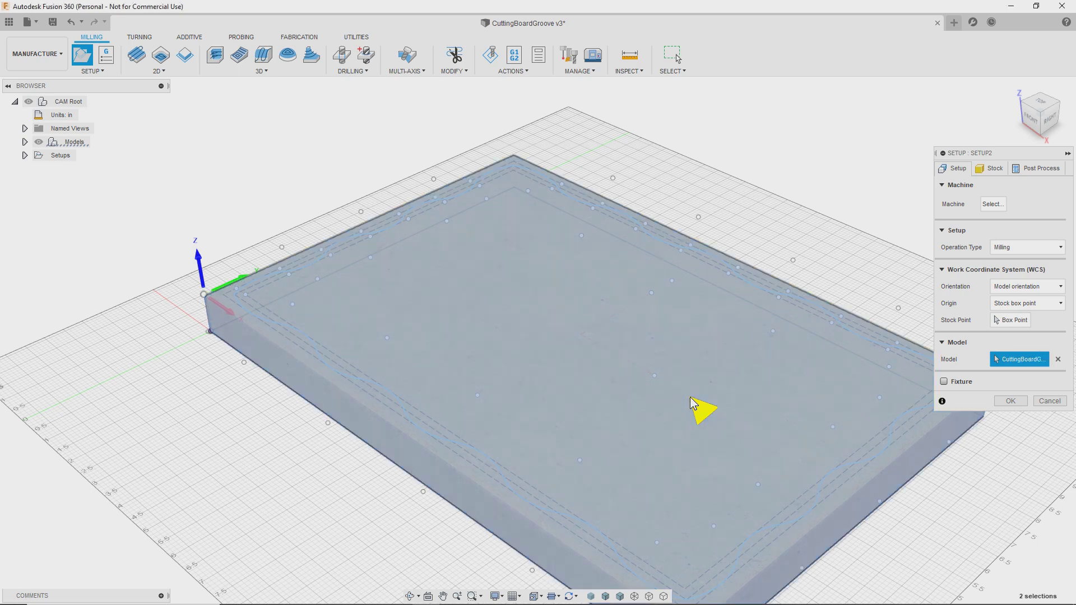
left_click(1021, 402)
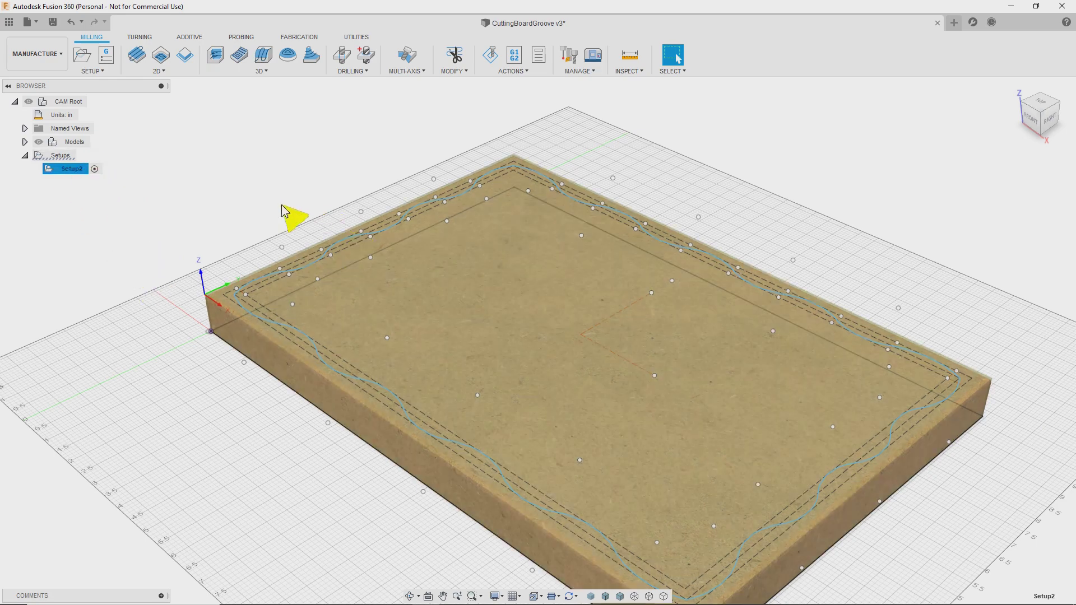
Edit the setup to give its program a cutting-board-groove name, and save the design with the version description User Saved.
left_click(65, 170)
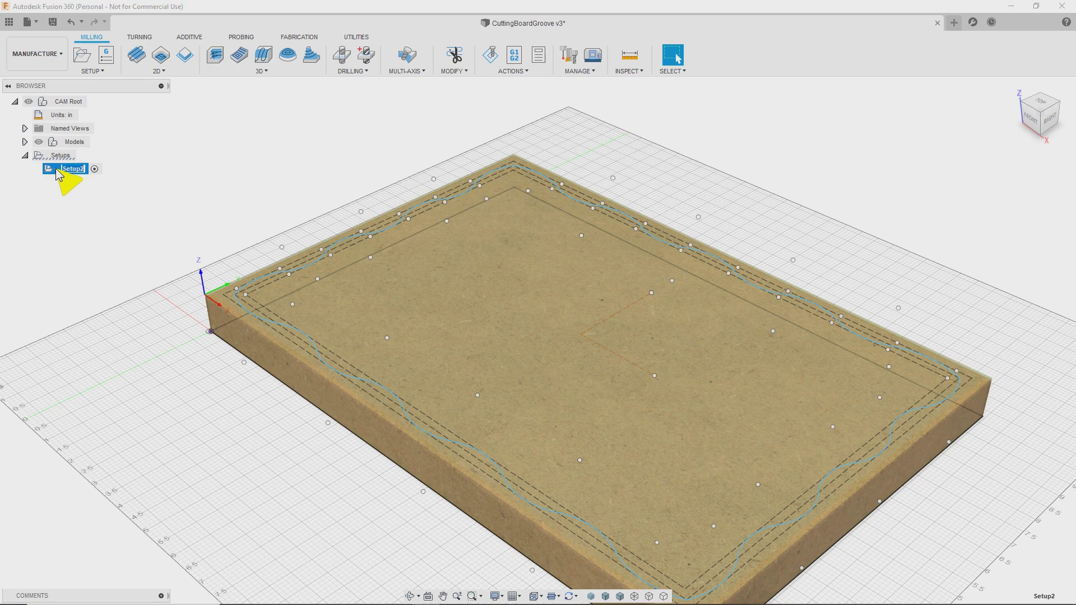
right_click(65, 170)
left_click(99, 183)
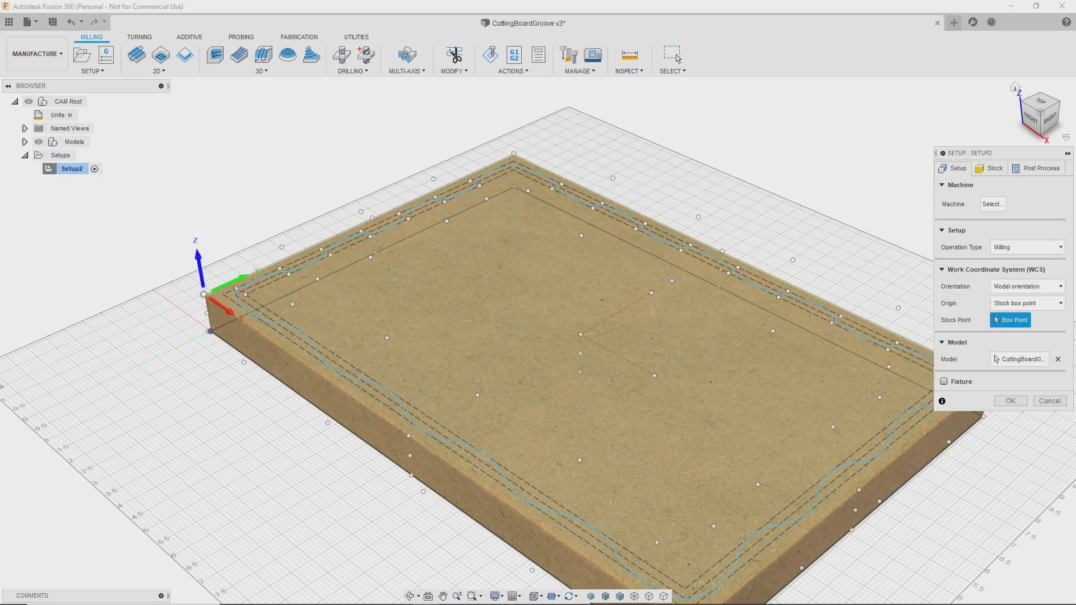
left_click(1037, 168)
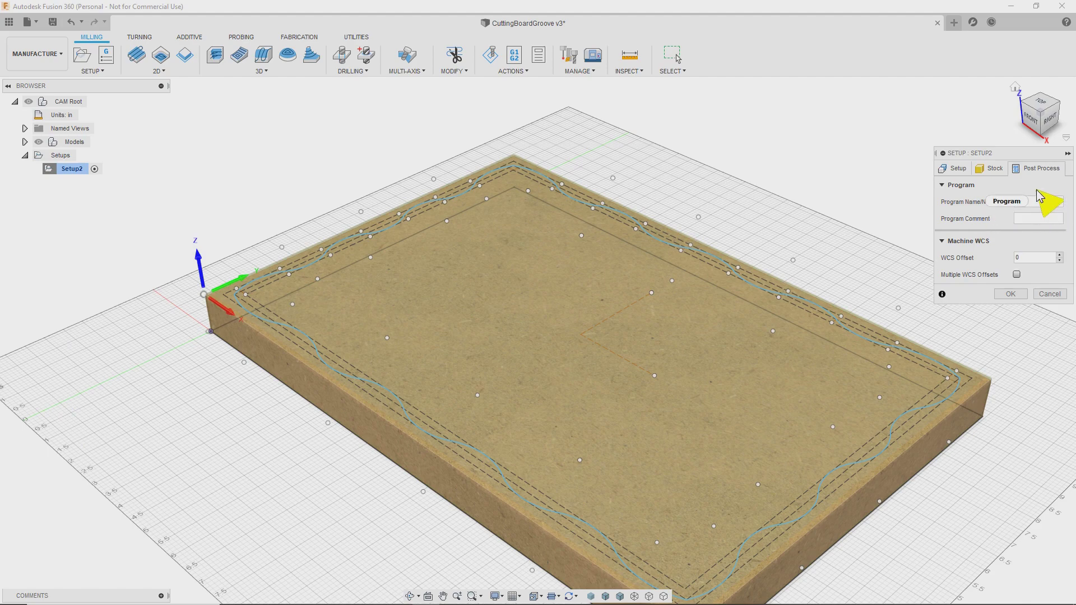
type("V")
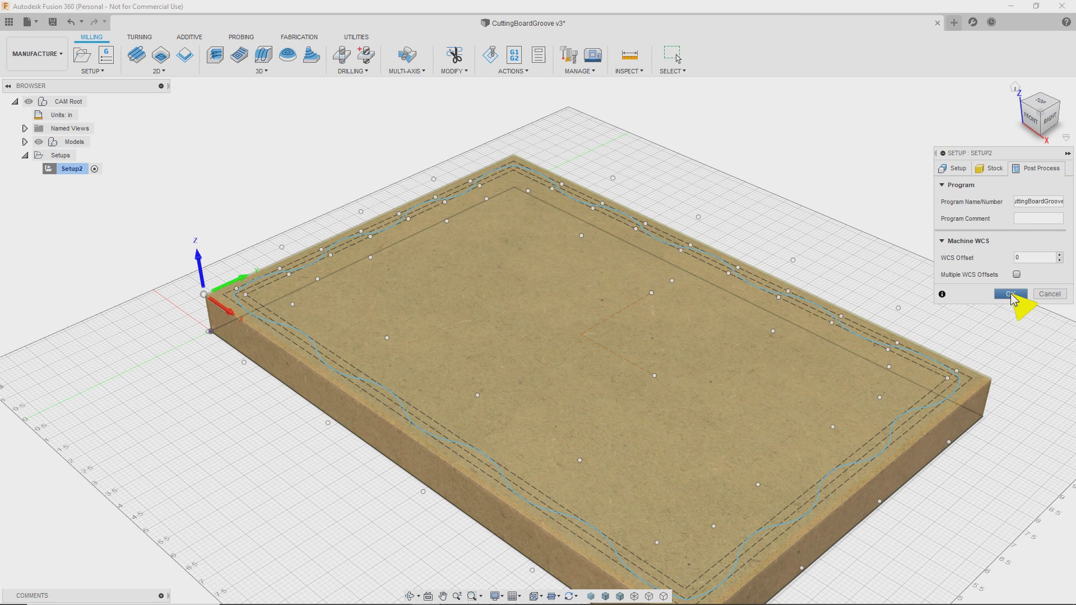
left_click(1011, 294)
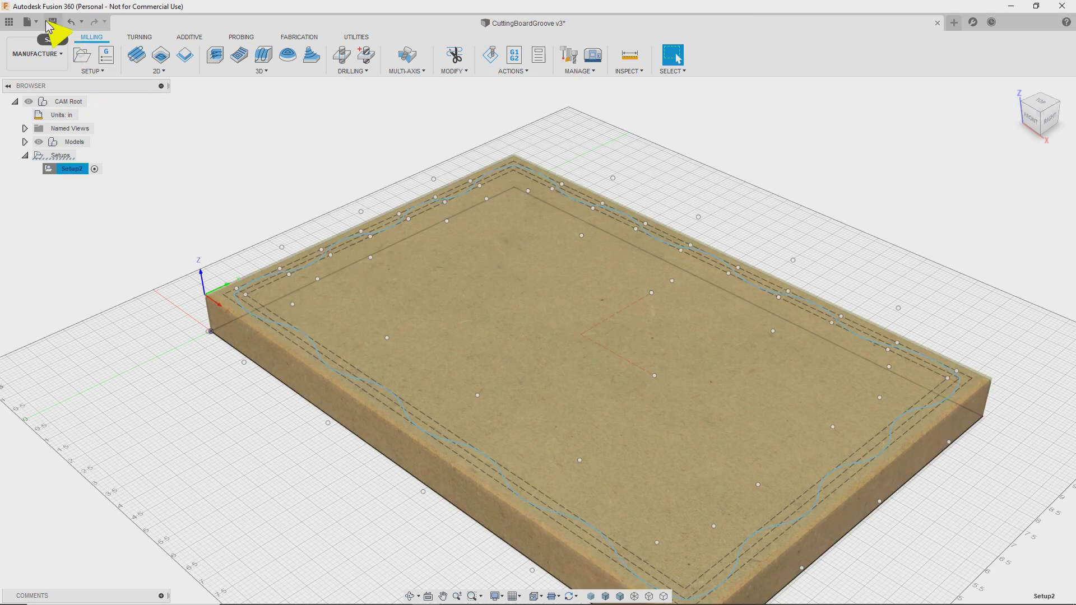
left_click(53, 22)
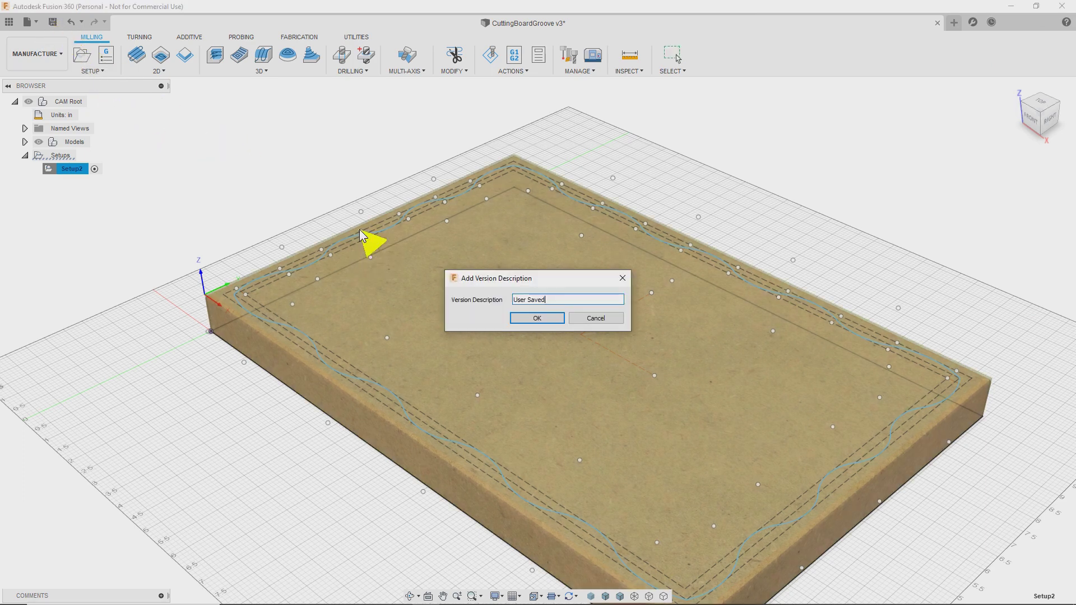
left_click(553, 318)
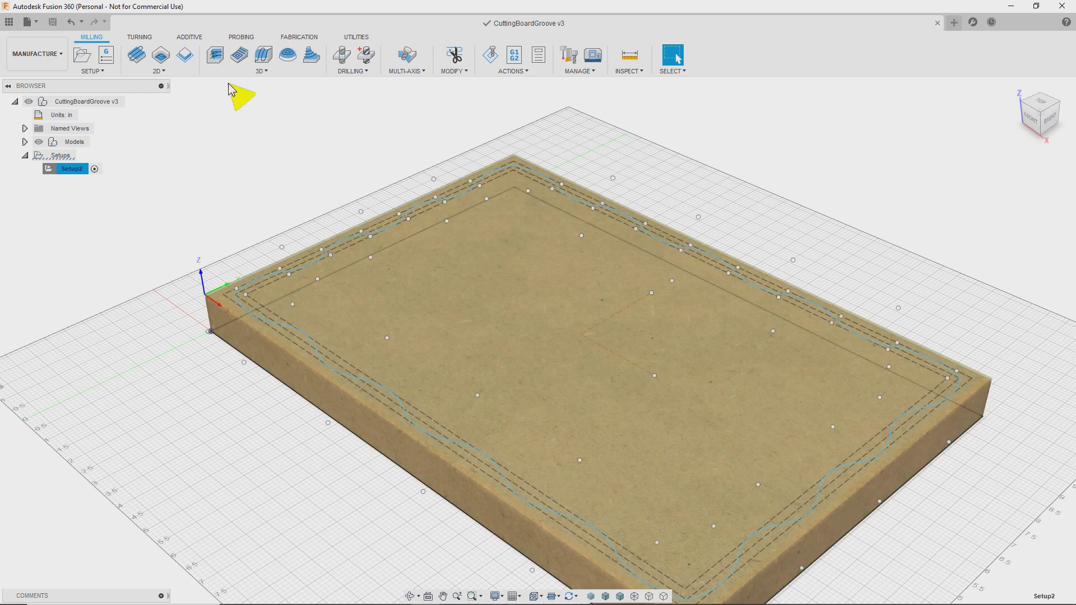
Start a 2D Trace toolpath in the setup and select the wavy groove chain as its curve geometry.
left_click(157, 71)
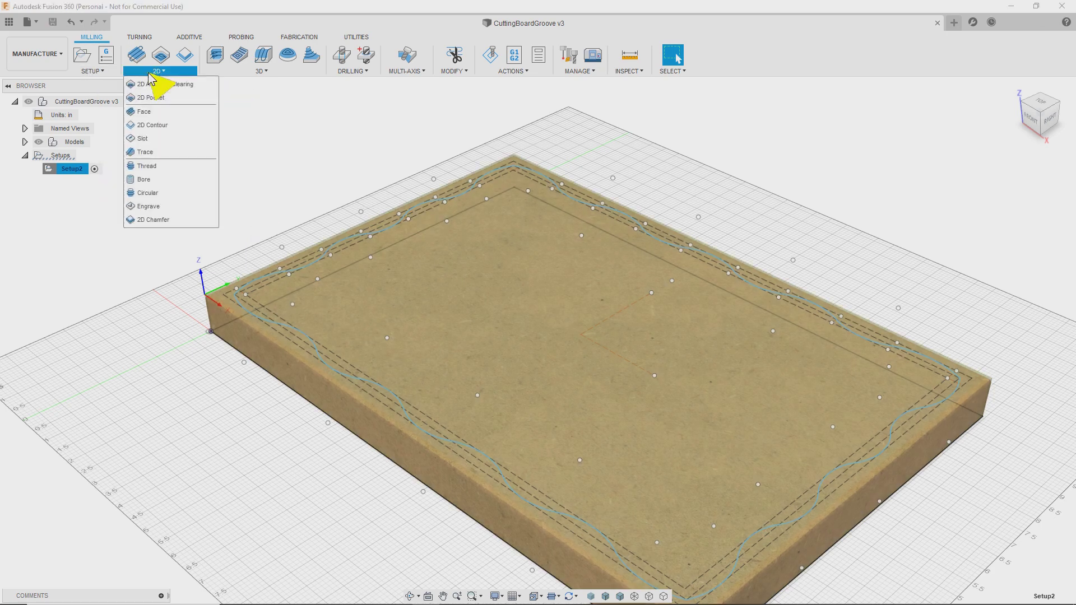
left_click(162, 159)
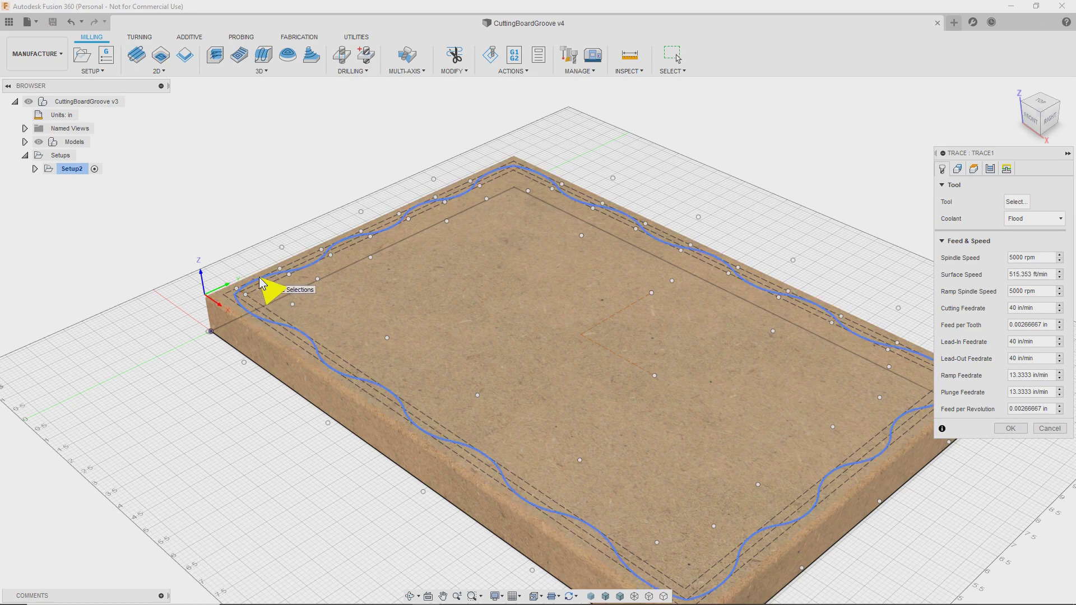
left_click(261, 282)
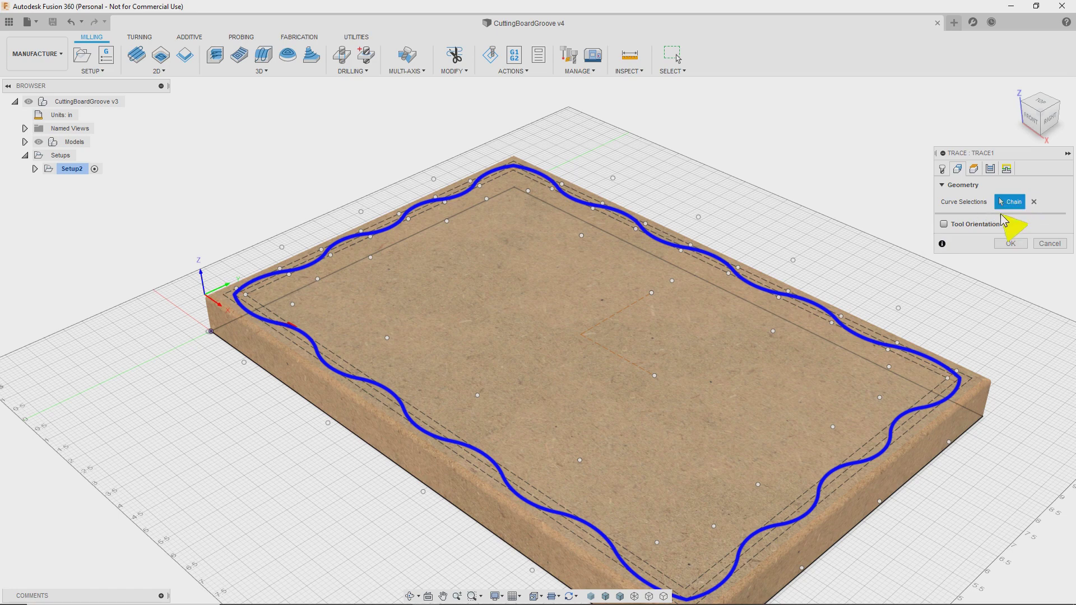
left_click(974, 168)
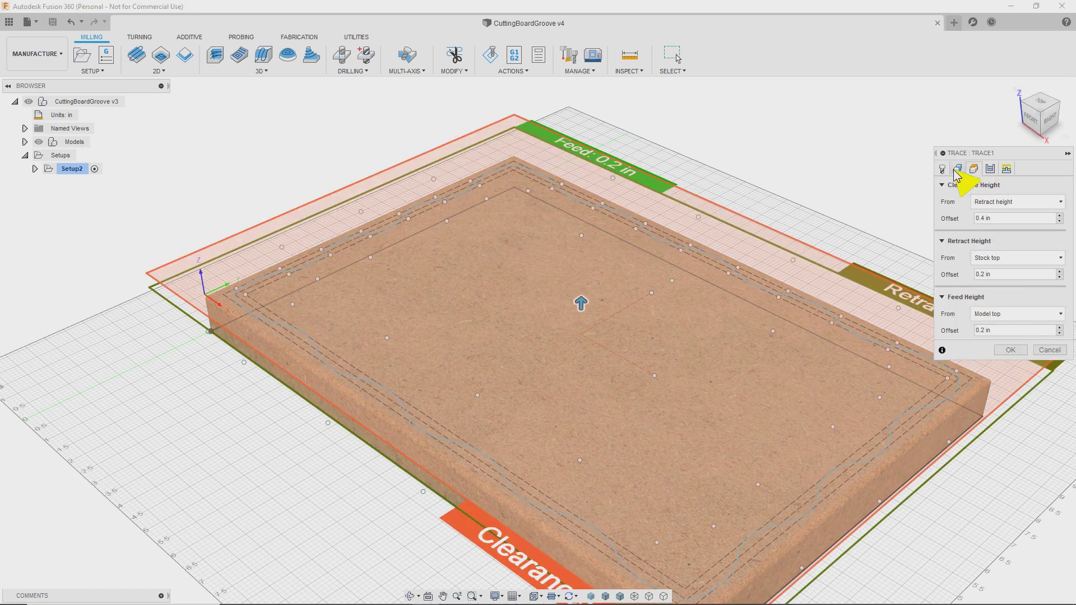
Assign the 1/4" Spiral Ball Nose tool (AC-143) from the AlignCarbide cloud library to the Trace operation.
left_click(946, 170)
left_click(1017, 202)
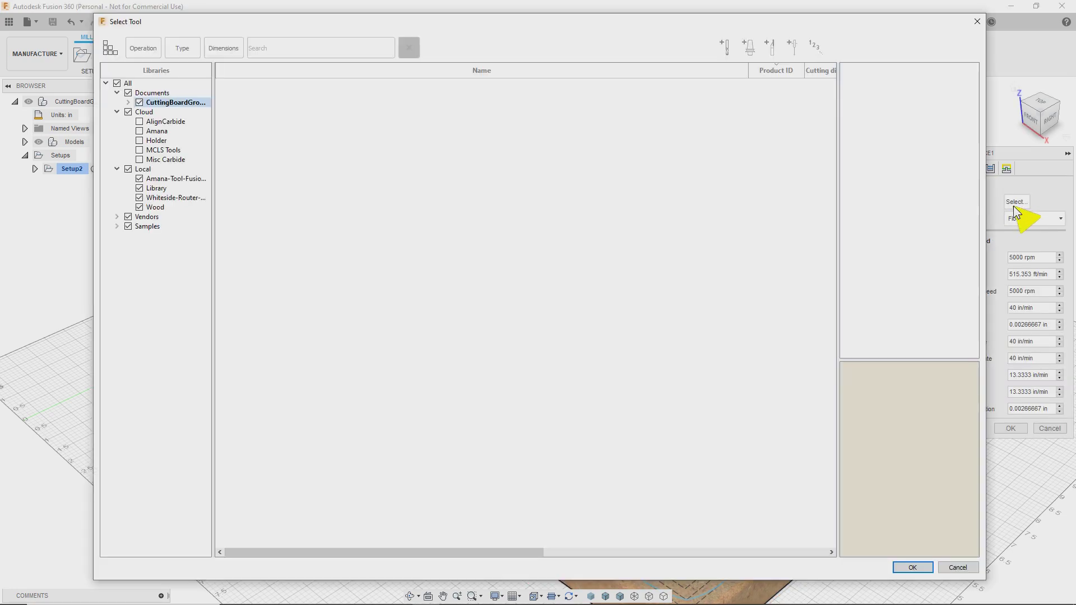
left_click(166, 122)
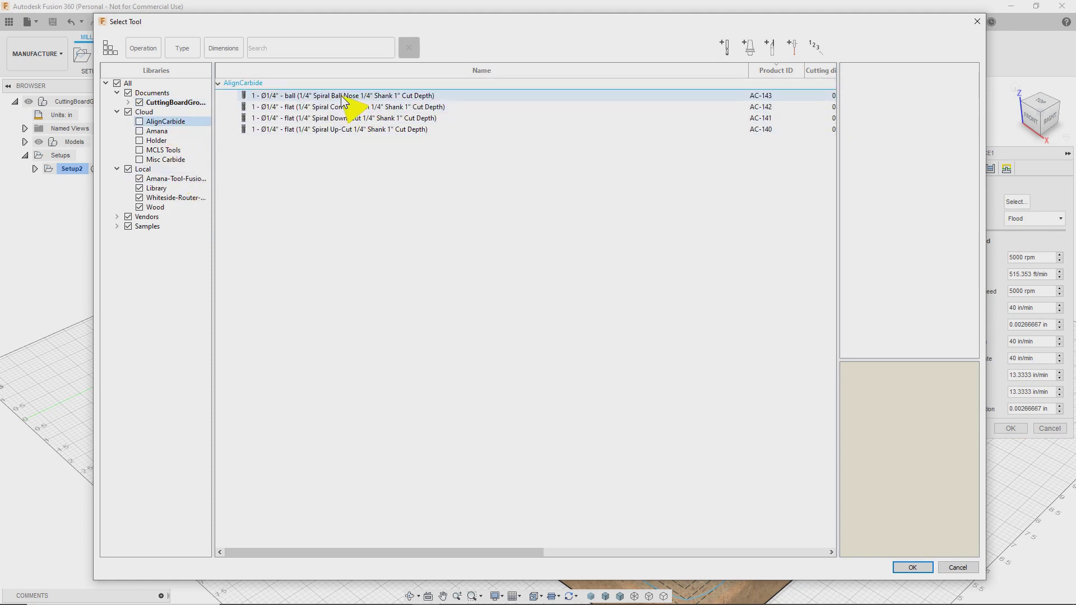
left_click(371, 99)
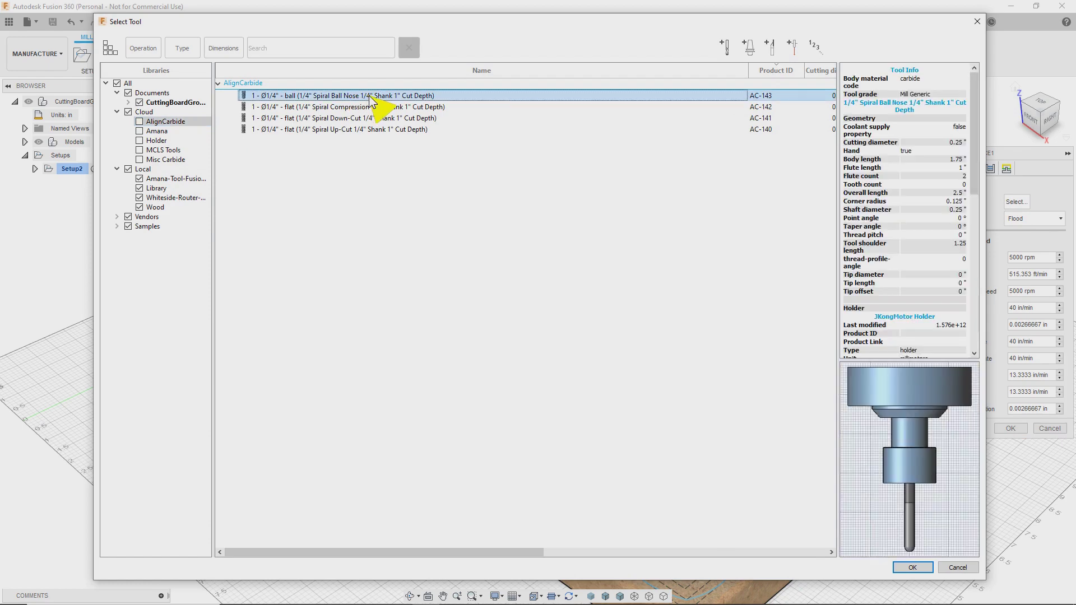
double_click(371, 99)
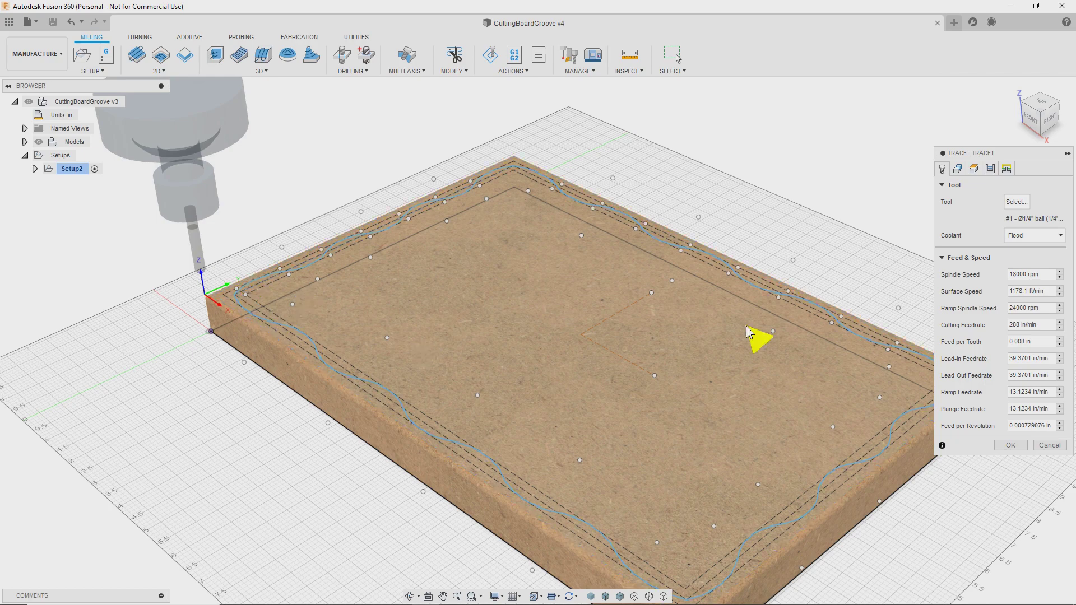
Disable coolant for the Trace operation, review its heights, passes and linking settings, and generate the toolpath.
left_click(1041, 235)
left_click(1034, 235)
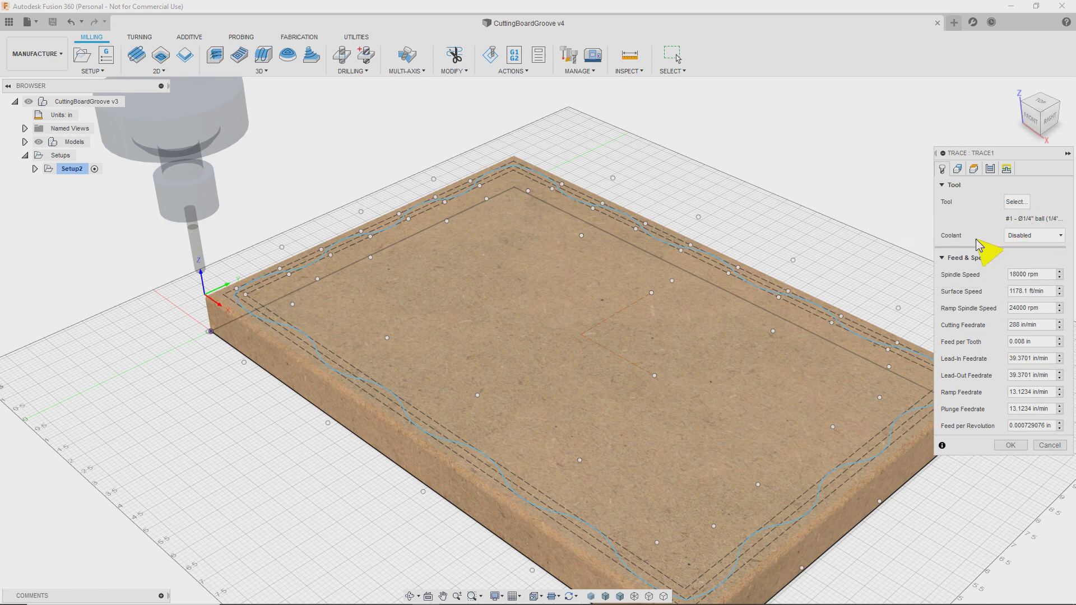
left_click(958, 169)
left_click(975, 170)
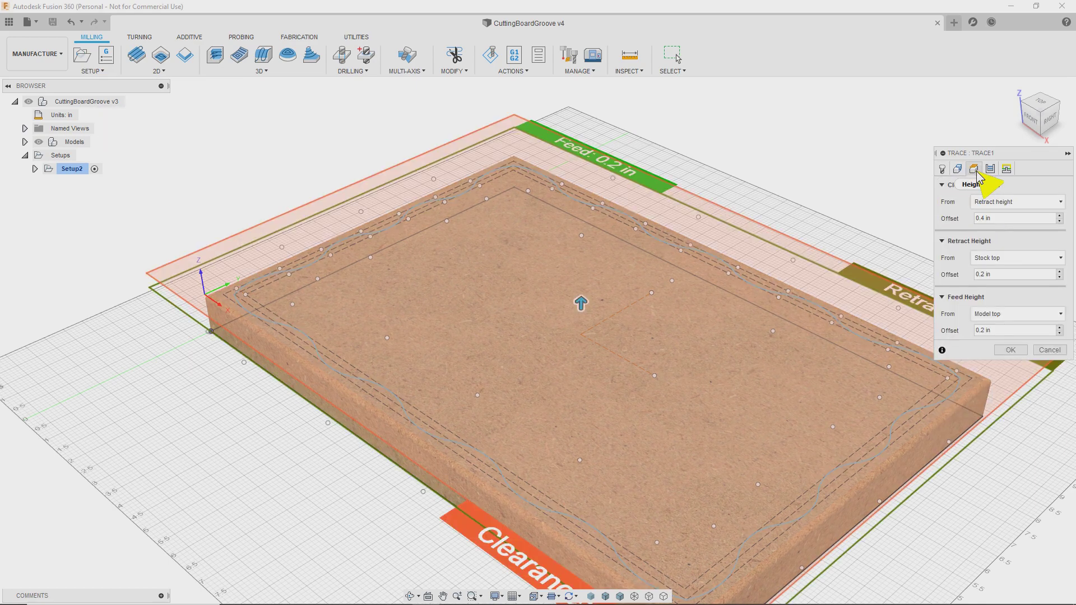
left_click(990, 169)
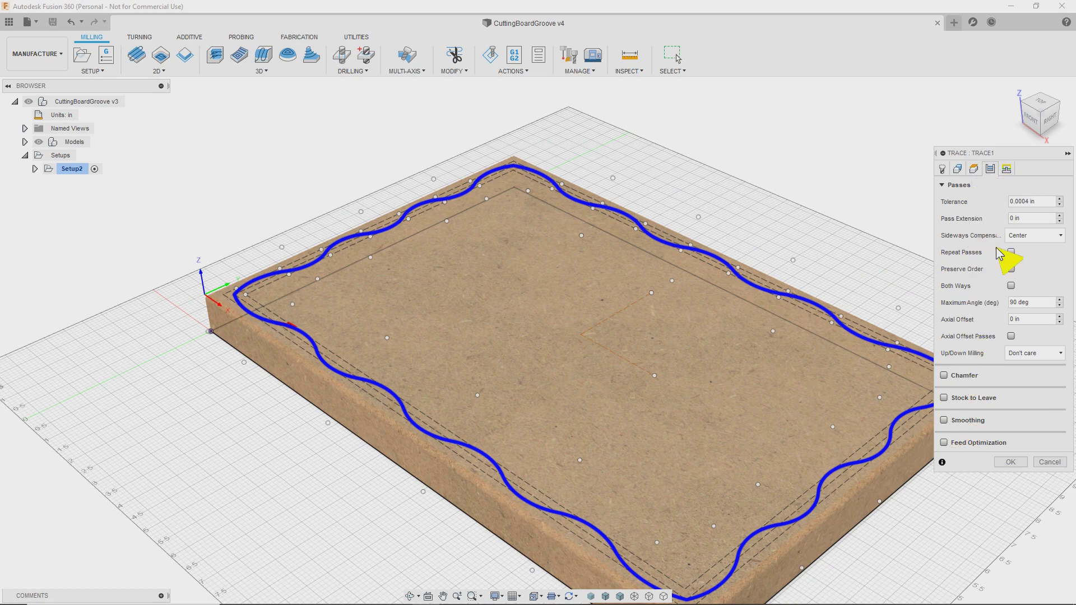
left_click(1006, 169)
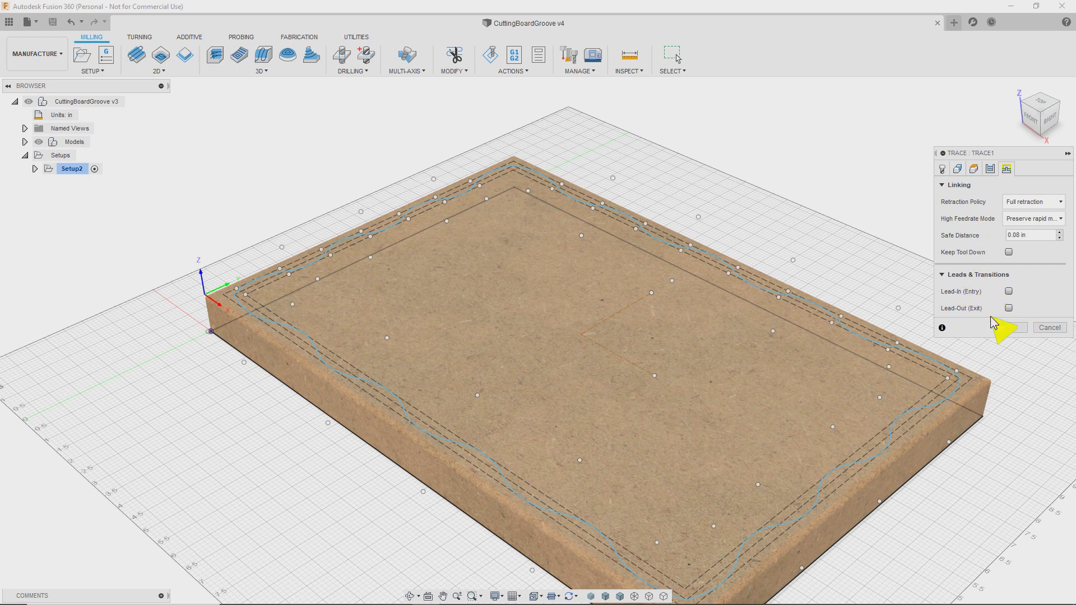
left_click(991, 169)
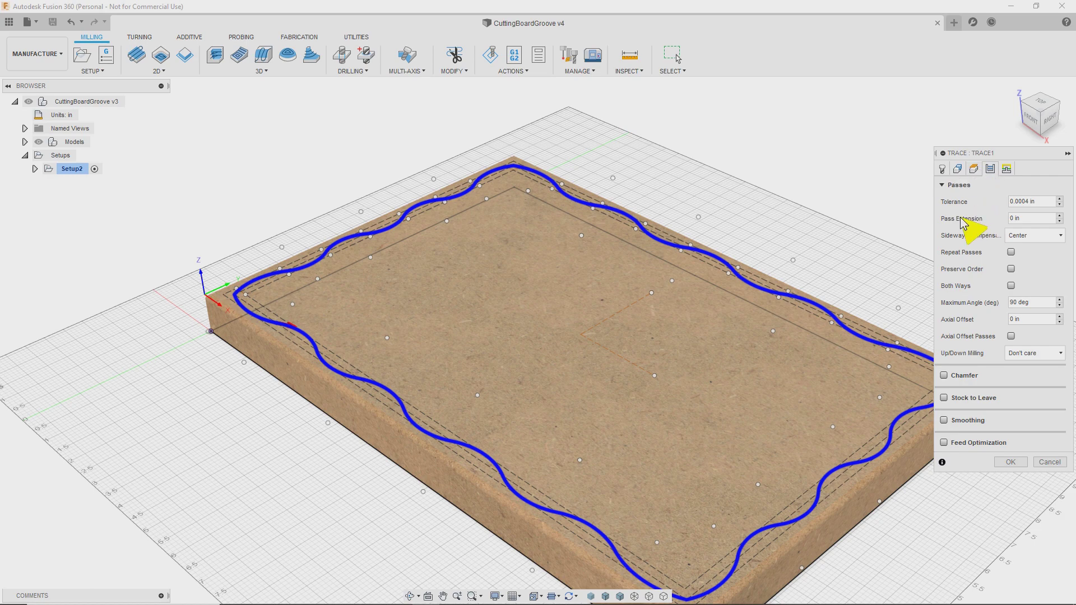
left_click(974, 169)
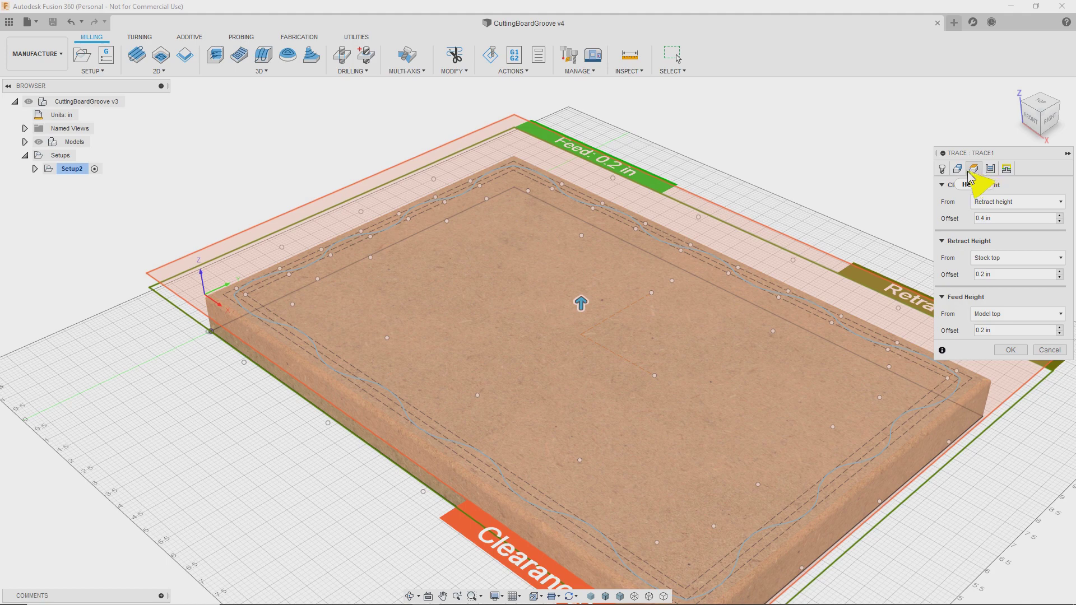
left_click(1016, 350)
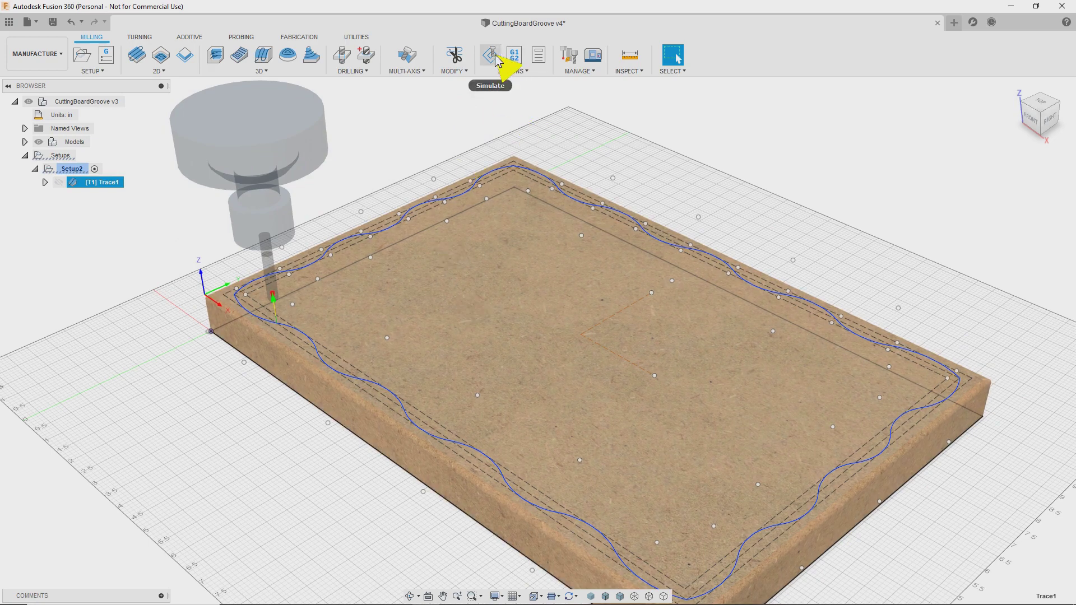
Simulate the Trace toolpath and examine the ball nose tool's depth from the front with the board shown as wireframe.
left_click(492, 56)
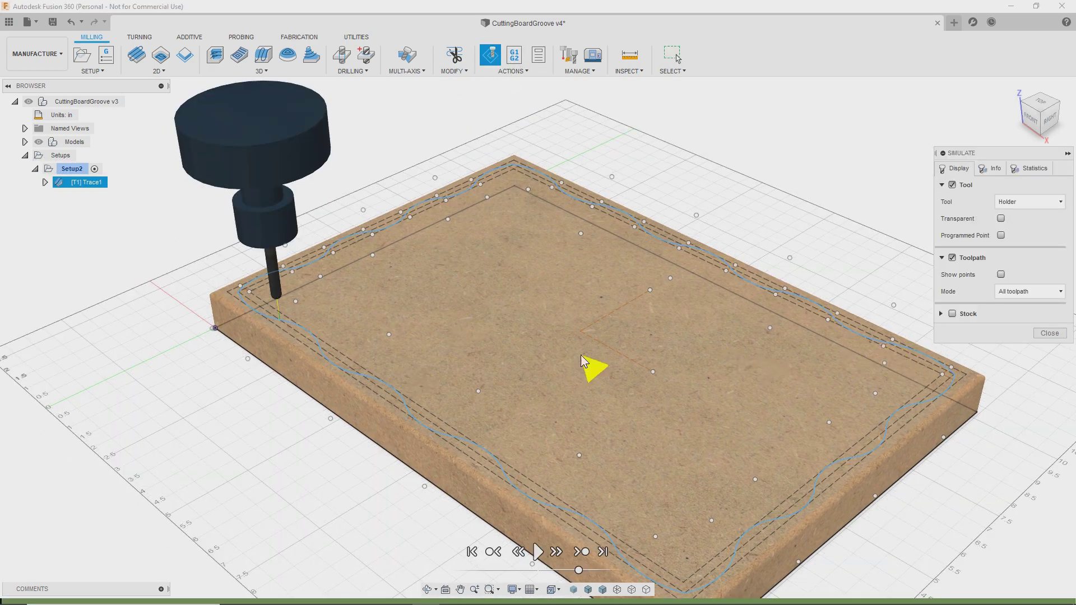
left_click(535, 554)
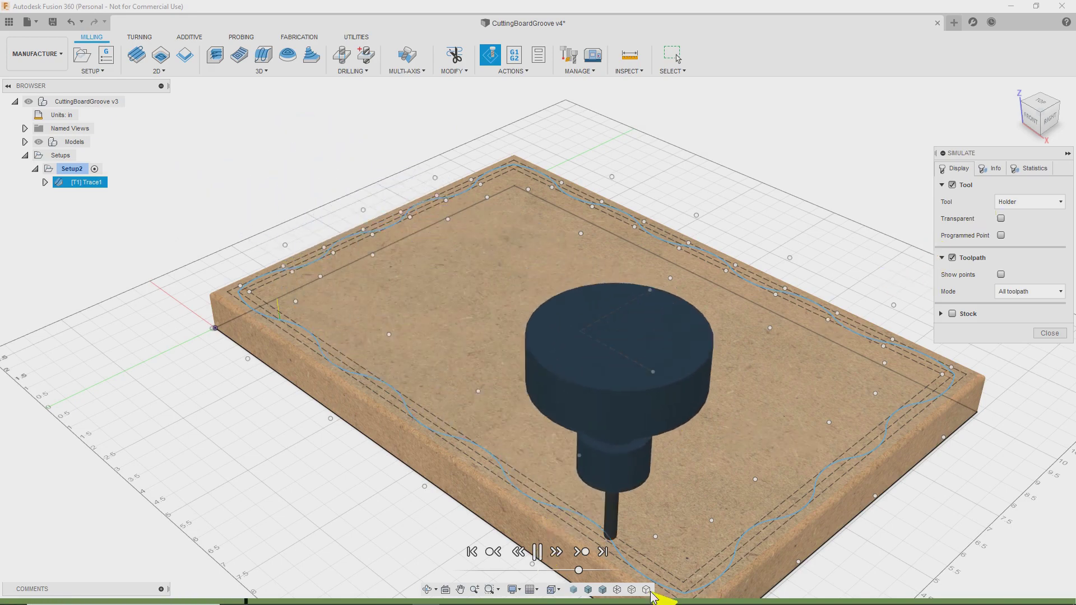
left_click(1036, 119)
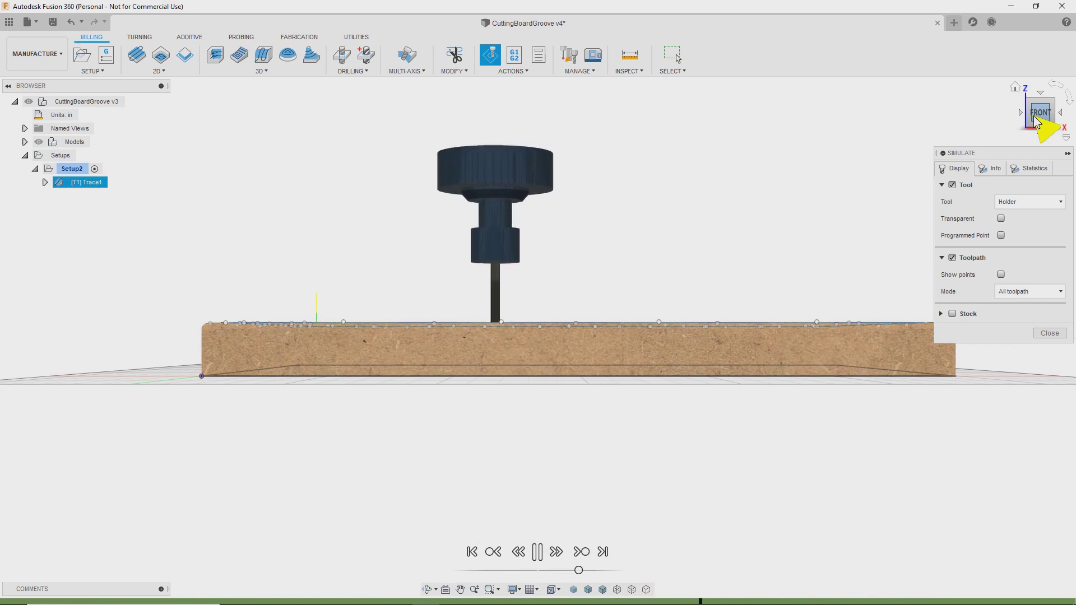
left_click(647, 589)
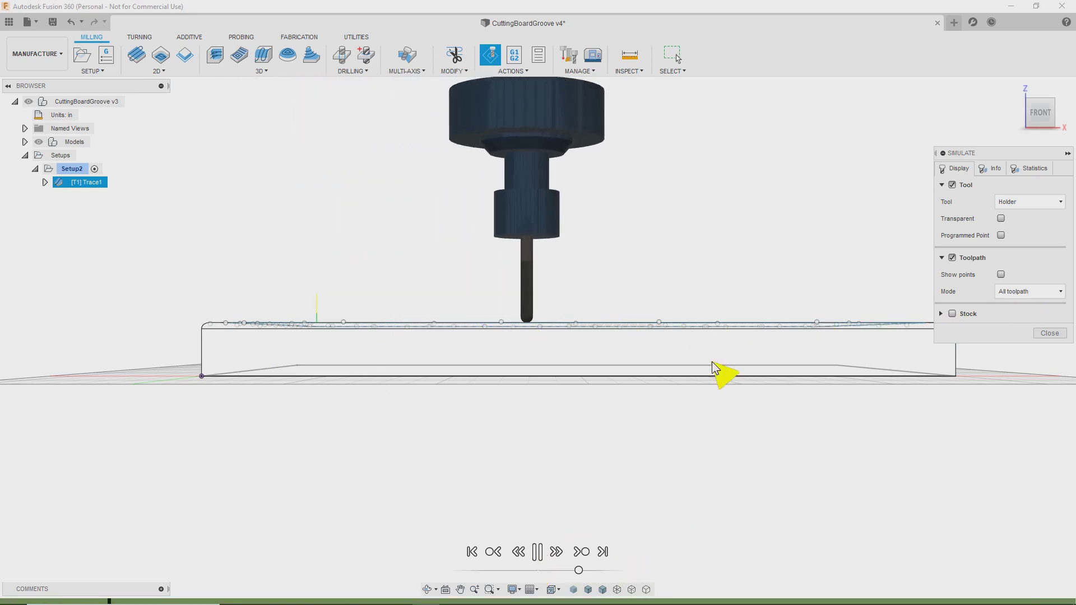
middle_click_drag(720, 372, 680, 416, "shift")
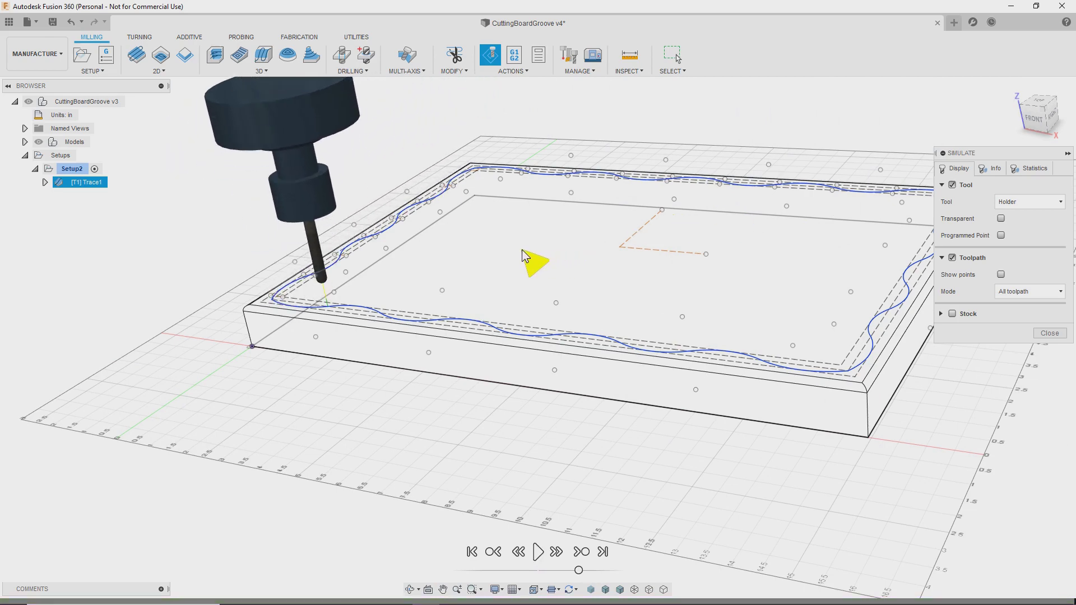
left_click(1049, 333)
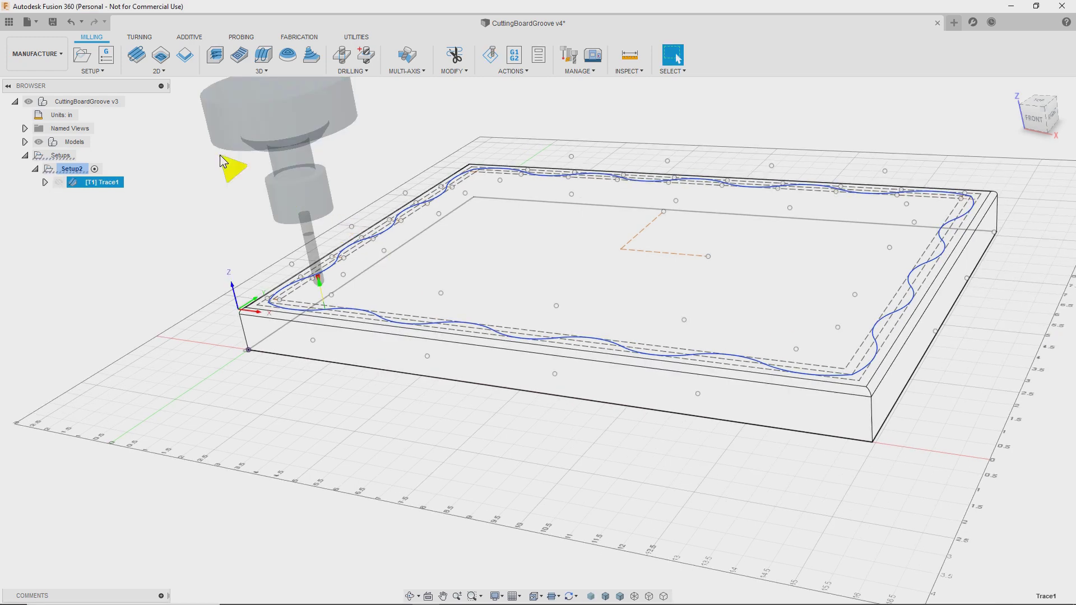
Return to the Design workspace and examine the wavy groove curve along the board's front edge.
left_click(37, 54)
left_click(32, 82)
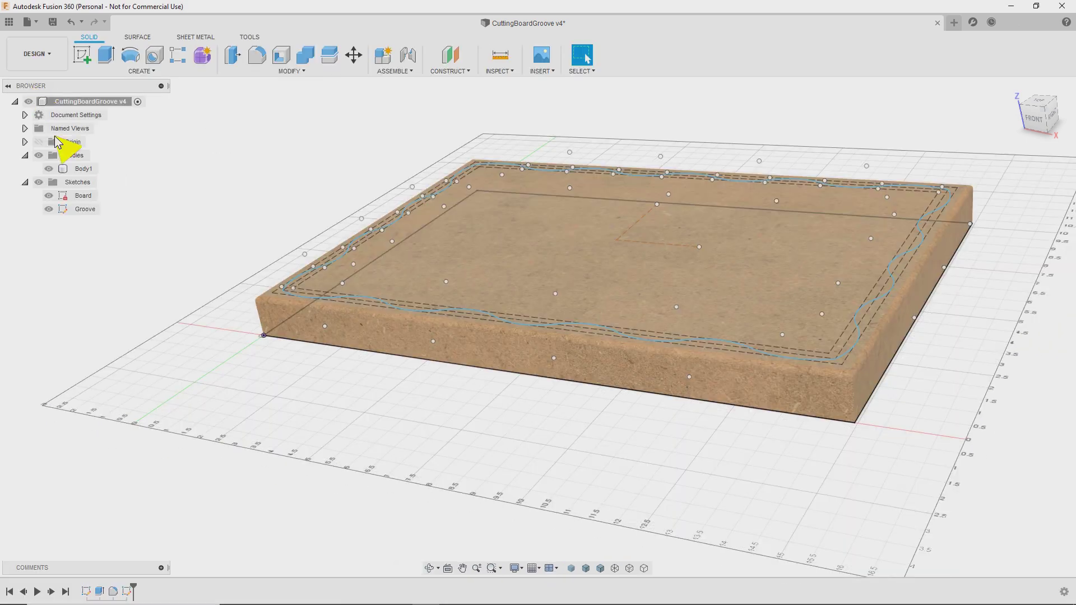
left_click(1031, 120)
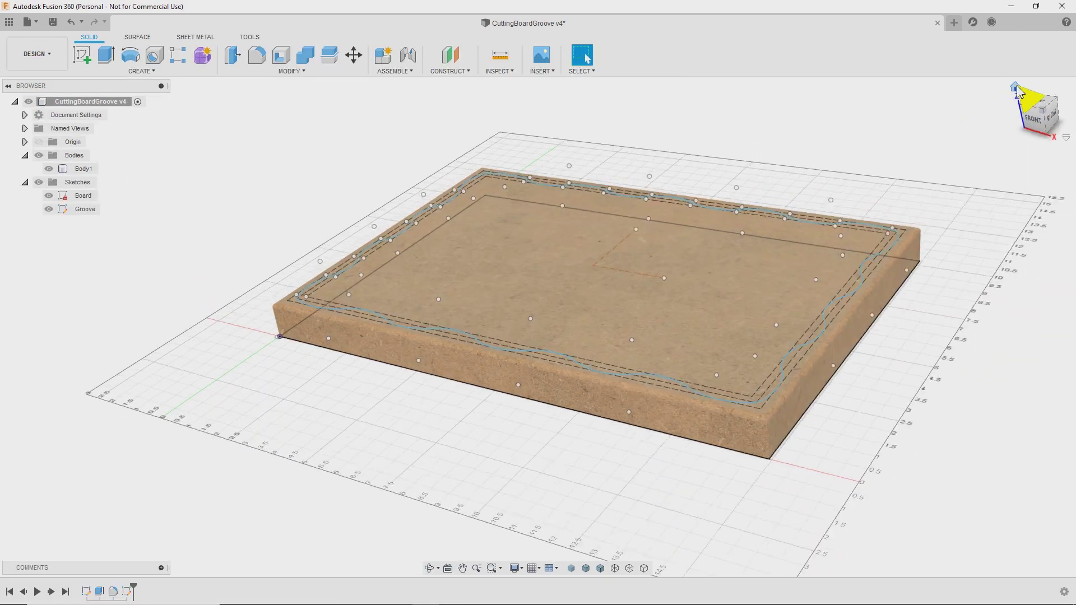
scroll(443, 369, "up", 5)
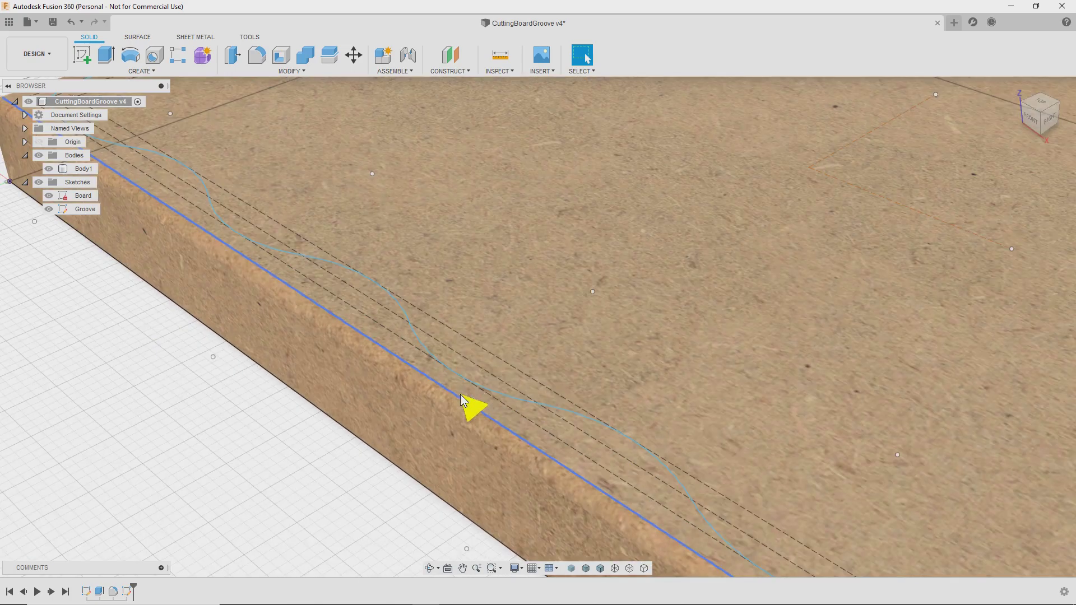
scroll(462, 368, "down", 5)
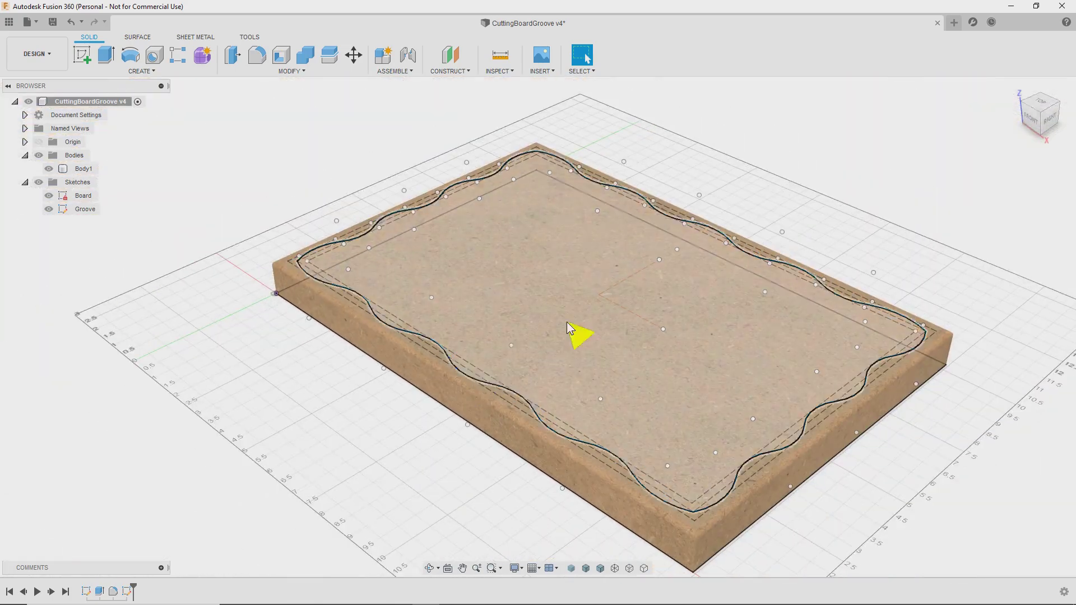
left_click(1014, 88)
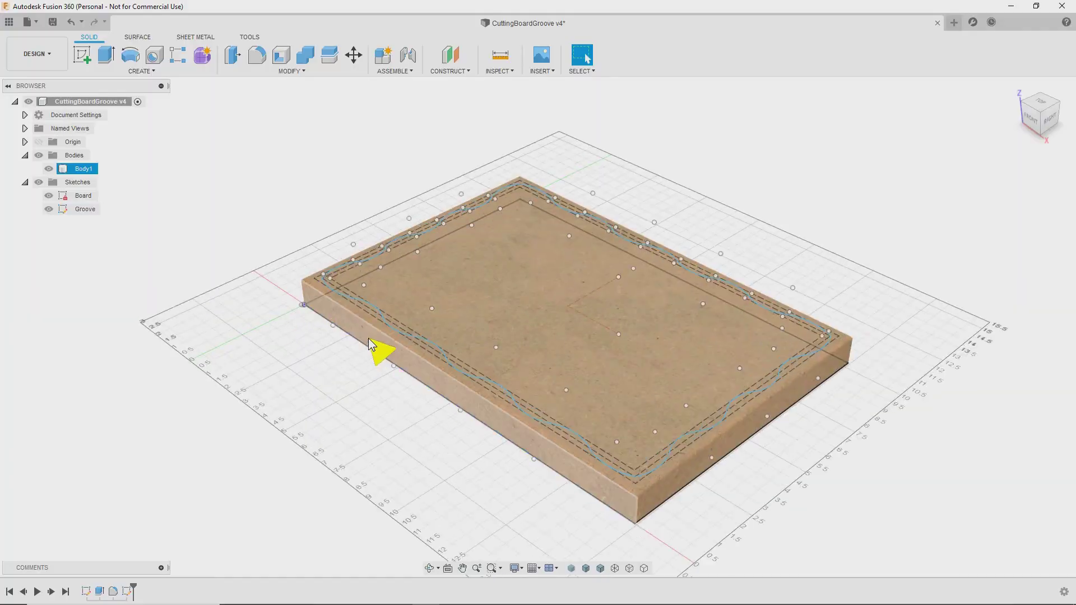
scroll(377, 348, "up", 5)
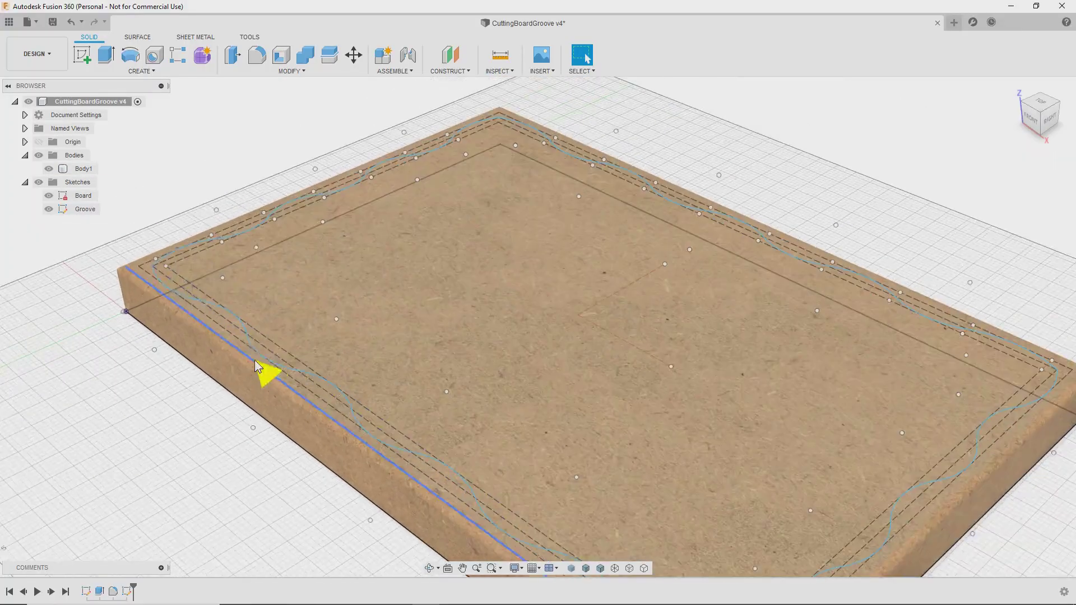
scroll(215, 314, "up", 5)
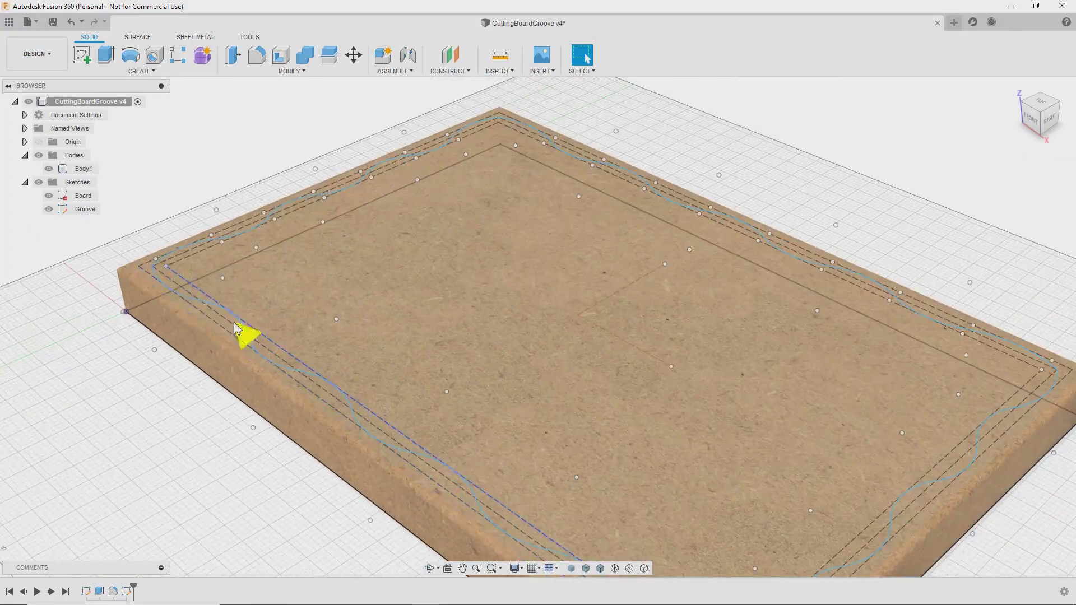
middle_click_drag(337, 418, 308, 399, "shift")
key("Escape")
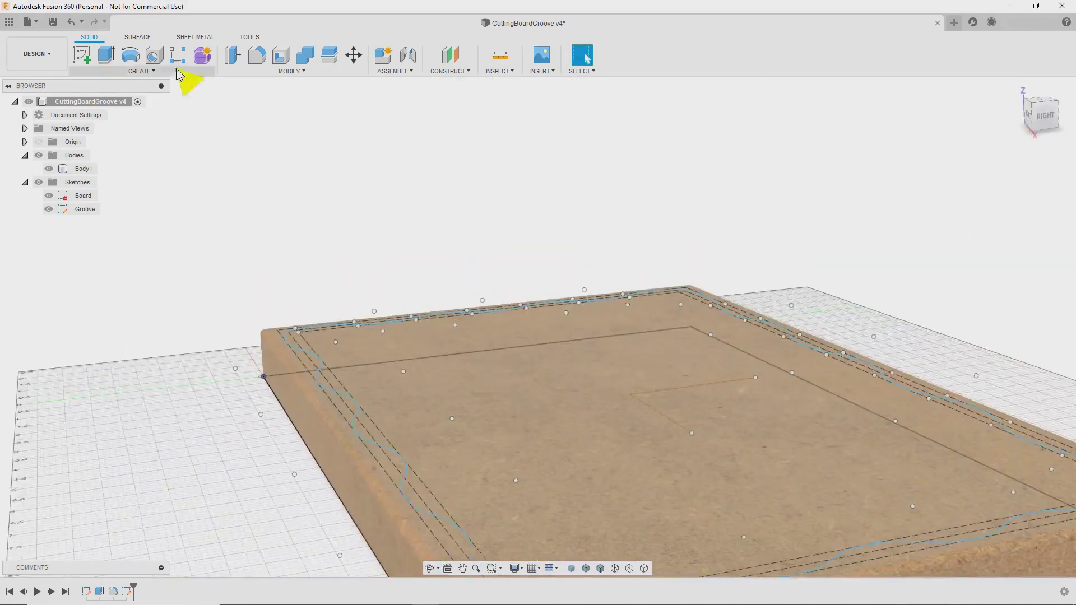
left_click(177, 73)
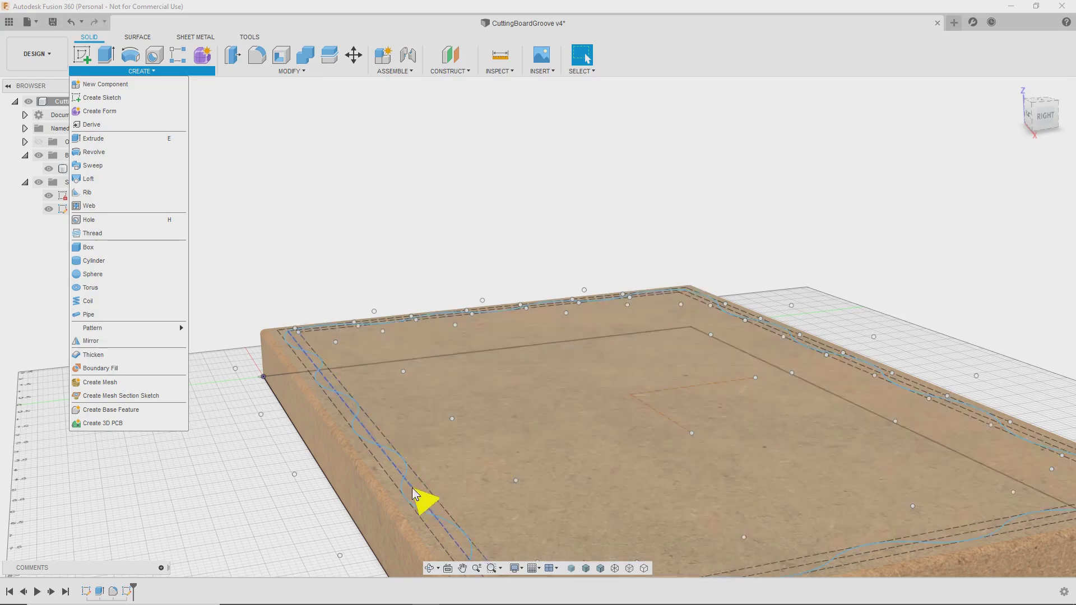
middle_click_drag(463, 432, 250, 370, "shift")
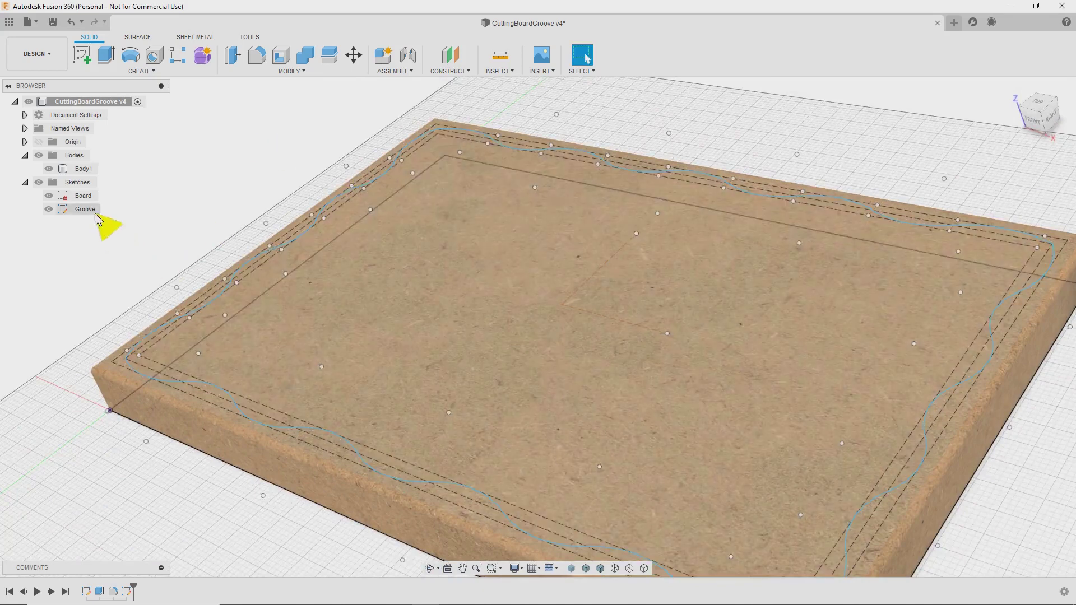
Edit the Groove sketch and draw a construction line from the board's centre to the middle of the front wavy curve.
left_click(68, 211)
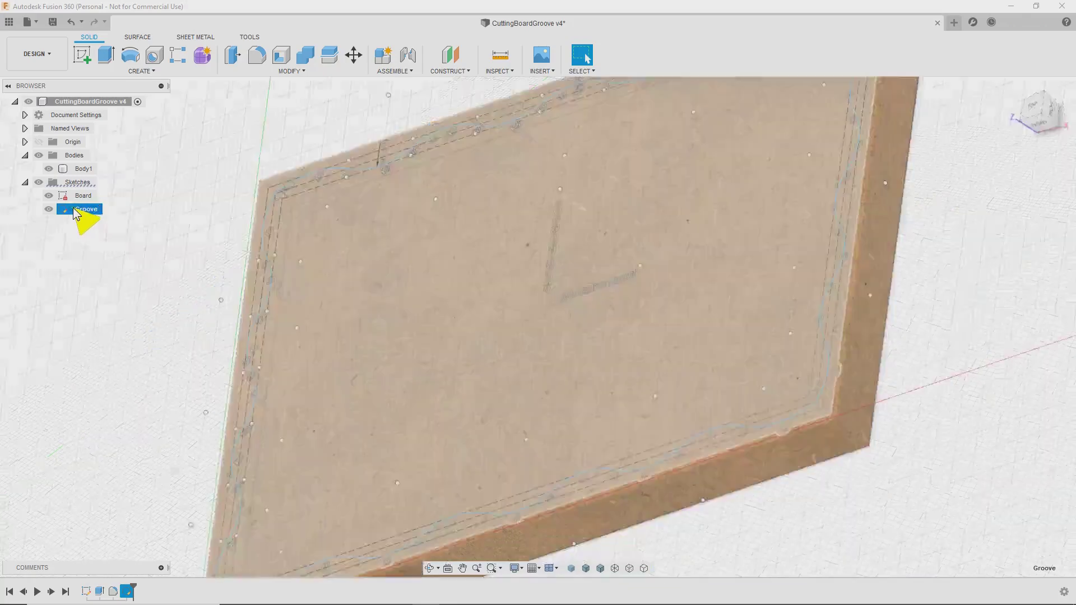
double_click(72, 211)
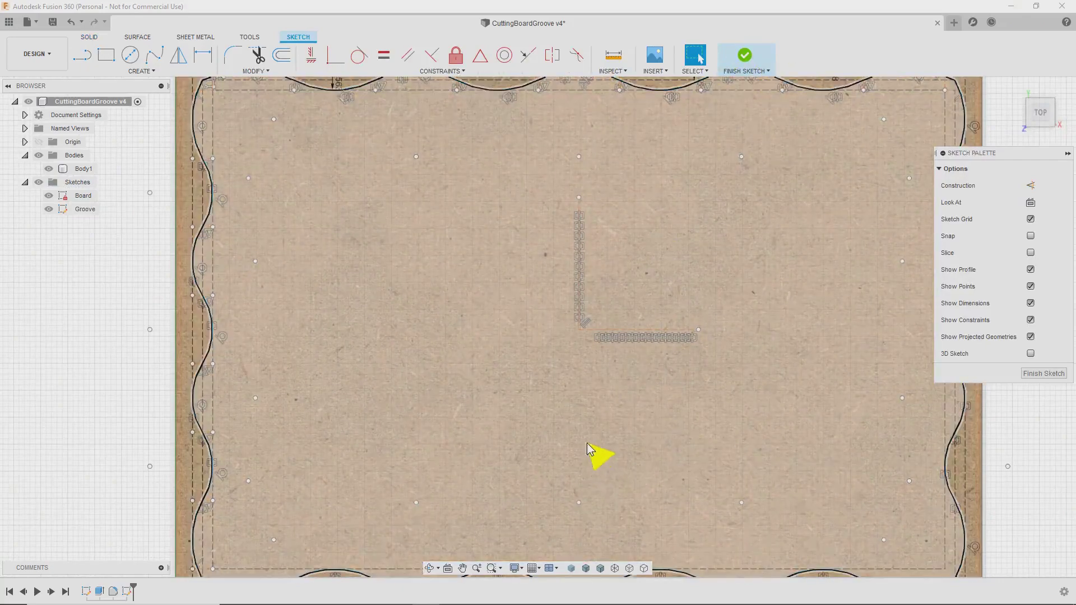
scroll(577, 381, "down", 2)
scroll(552, 345, "down", 2)
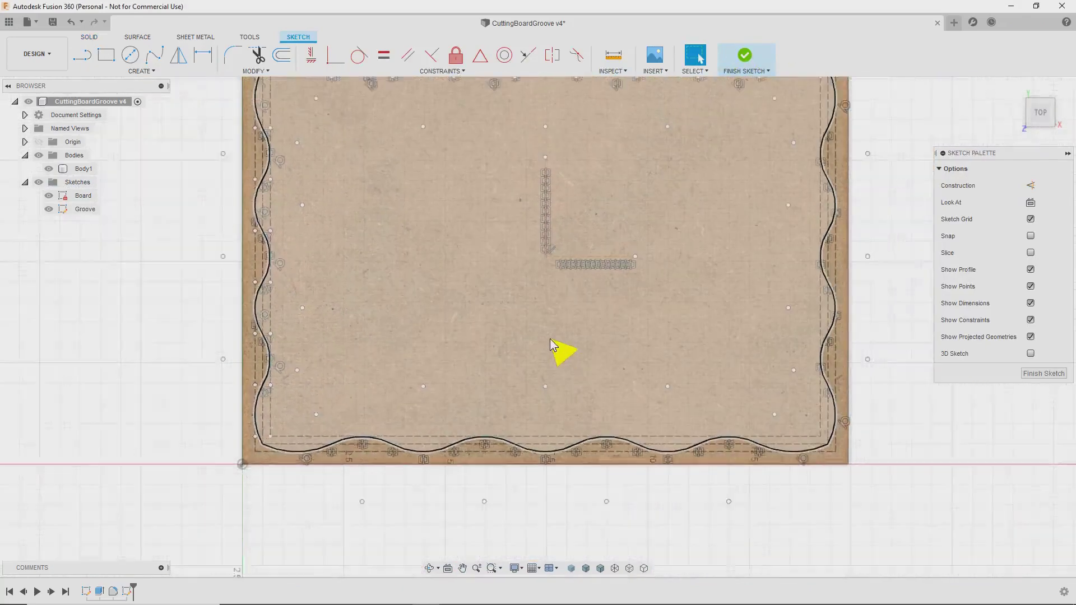
scroll(547, 336, "up", 1)
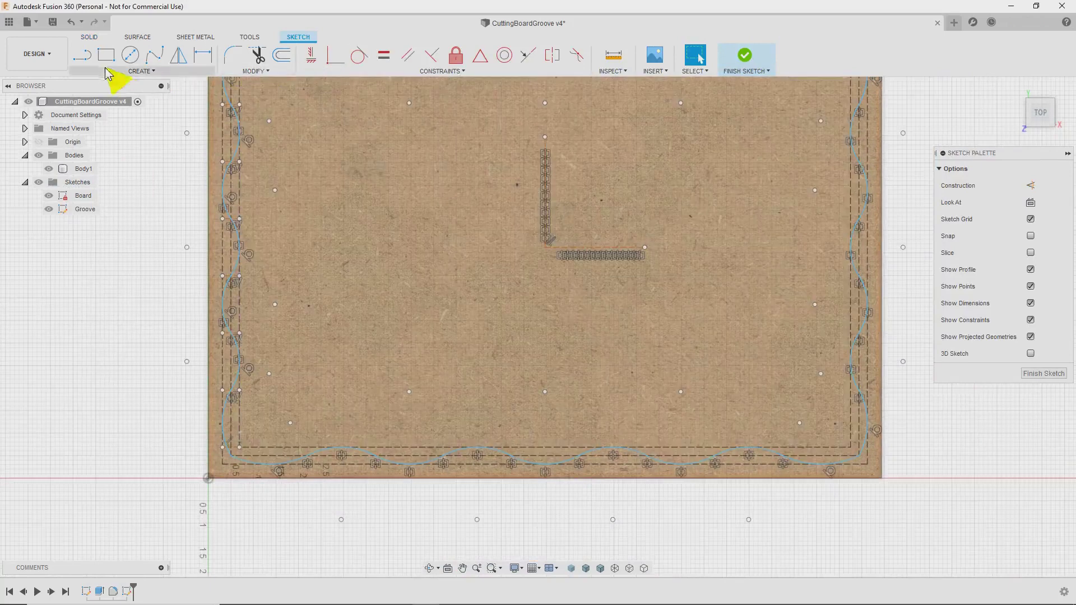
left_click(1031, 185)
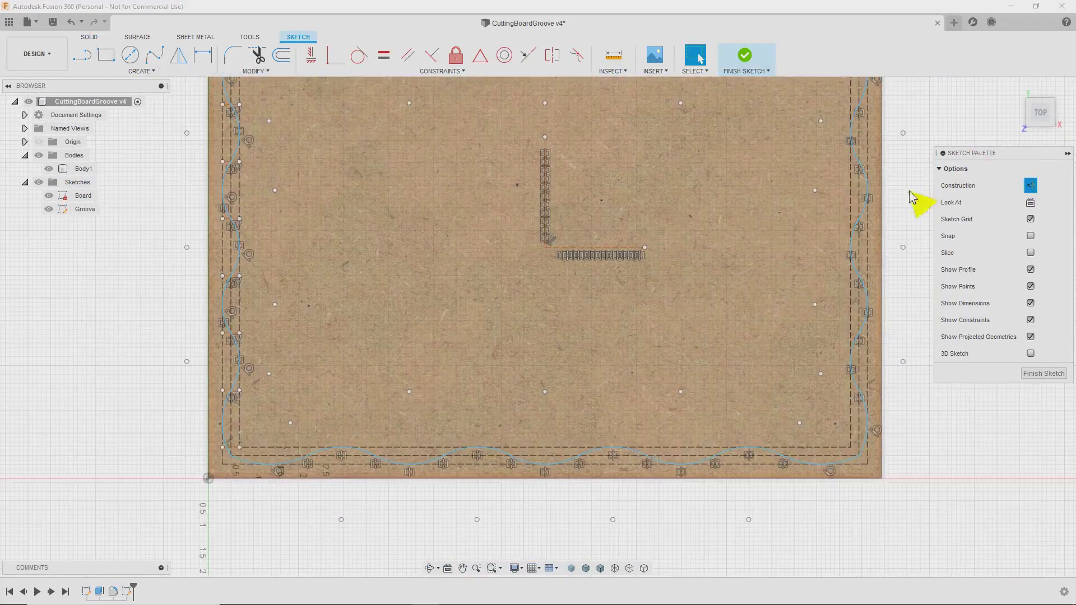
left_click(82, 55)
left_click(547, 248)
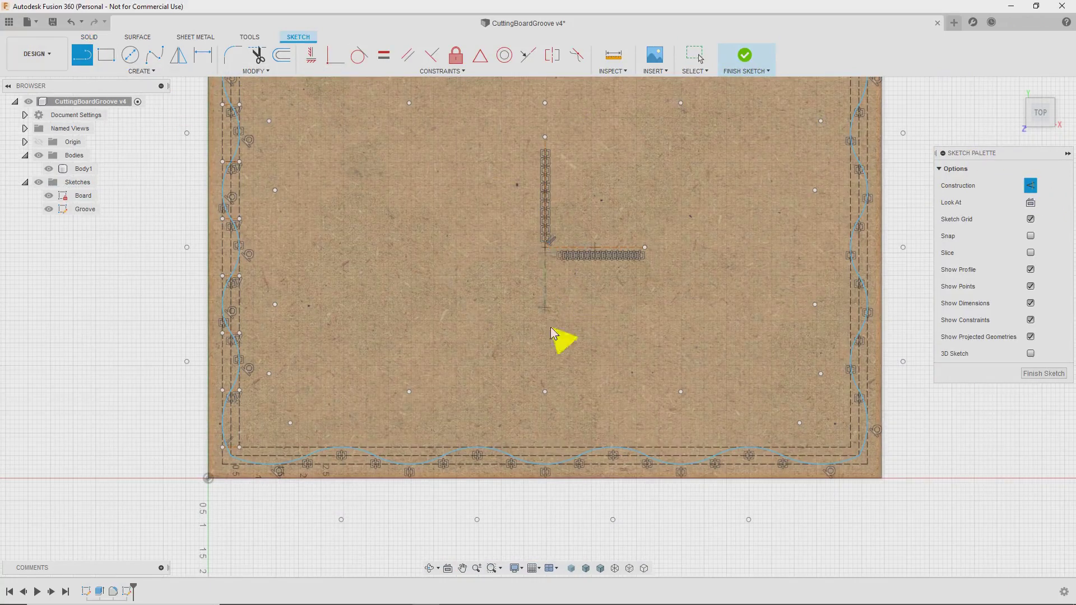
left_click(547, 467)
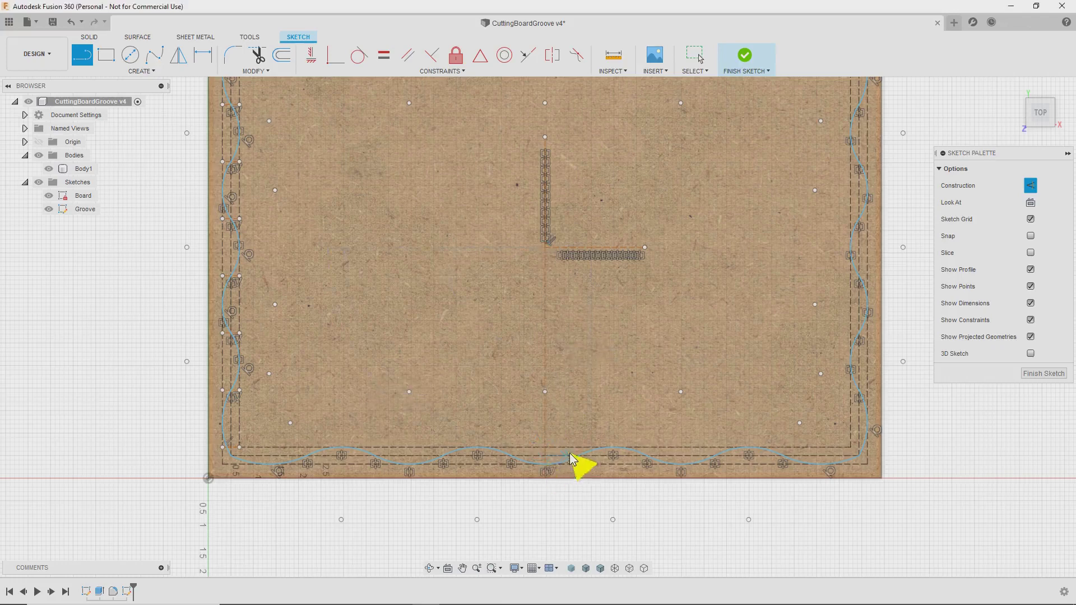
Place a sketch point where the construction line meets the front wave's middle low point, and finish the sketch.
scroll(552, 465, "up", 5)
type("s")
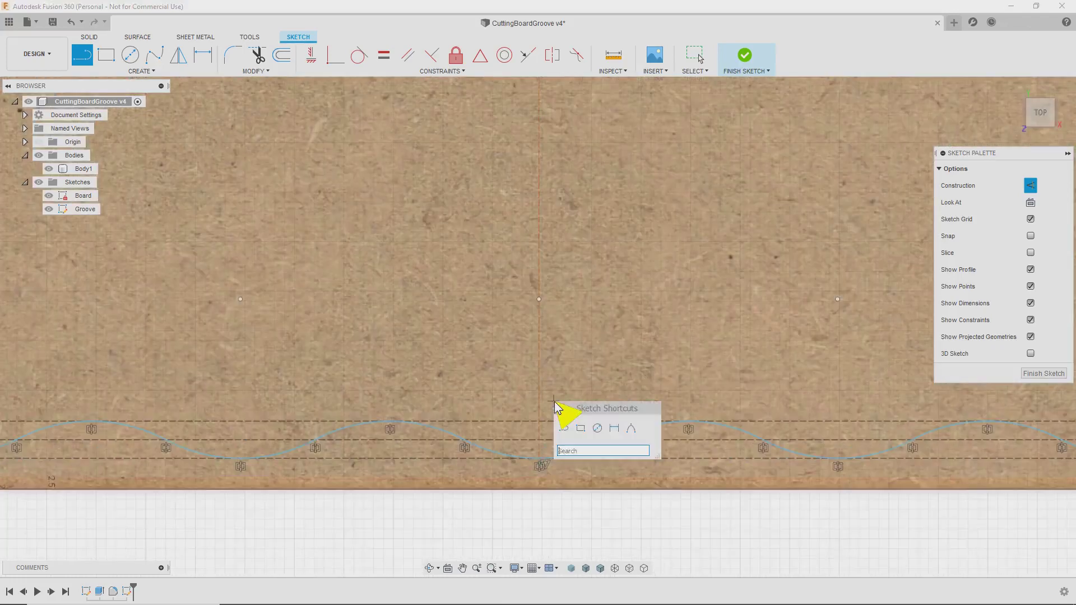
type("point")
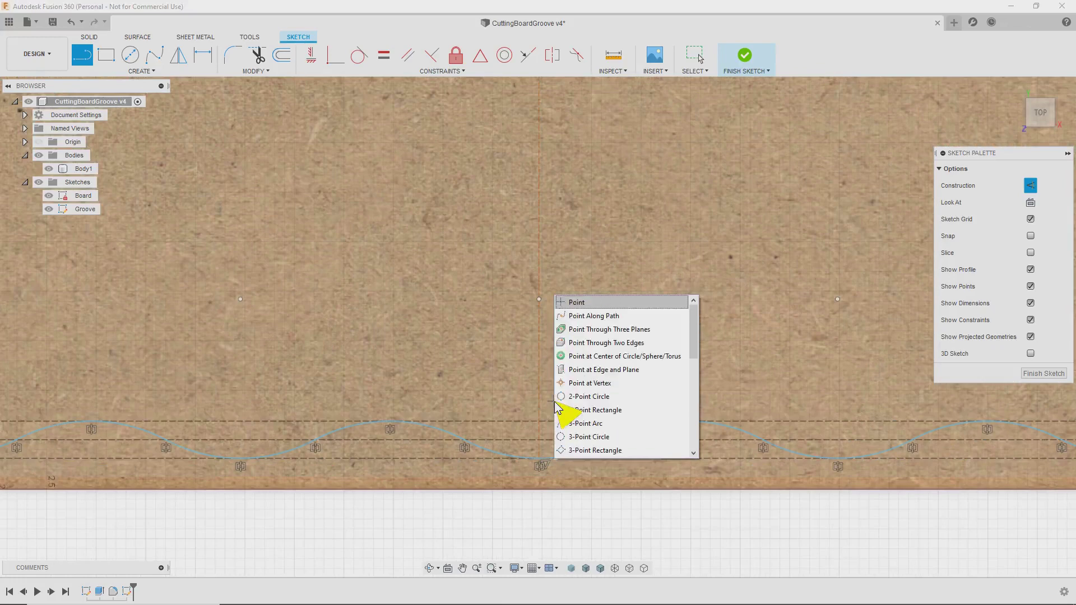
key("Return")
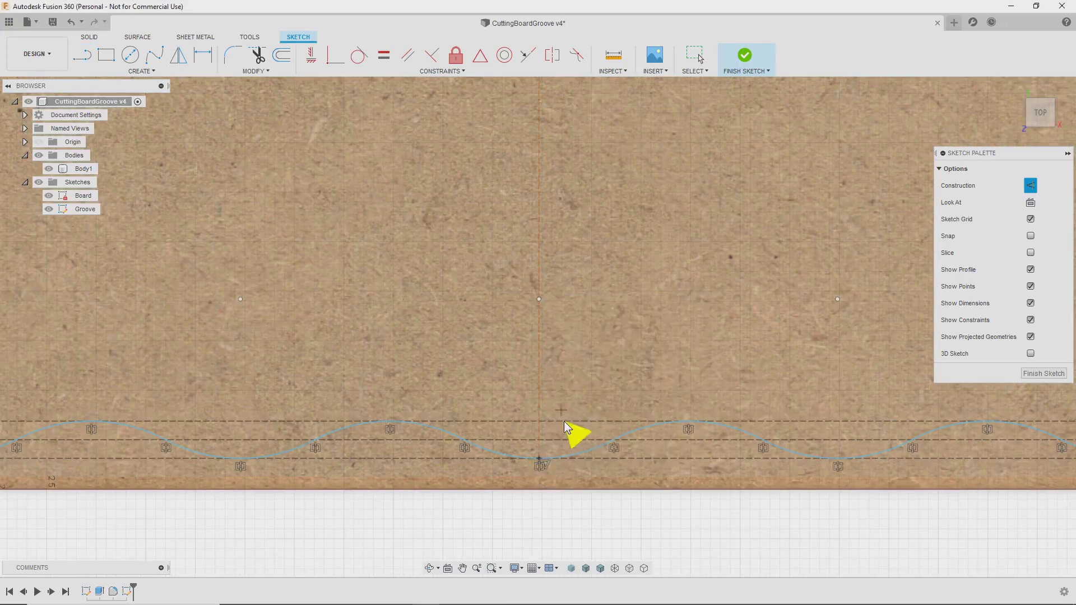
left_click(540, 457)
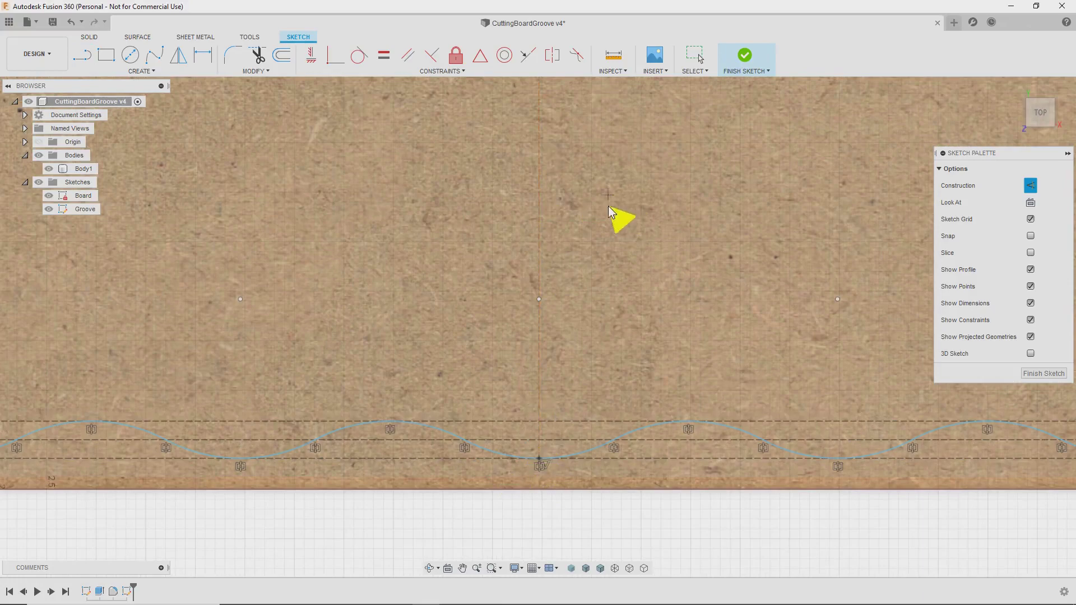
left_click(1043, 374)
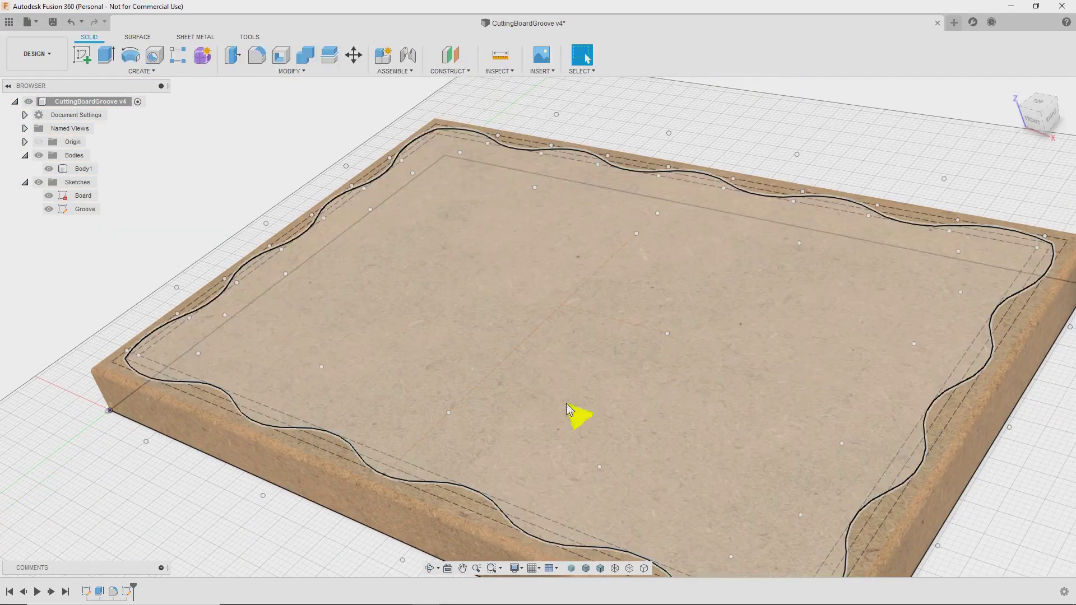
Create an offset plane from the YZ origin plane, extending to the sketch point at the middle of the front wave.
middle_click_drag(790, 361, 466, 427, "shift")
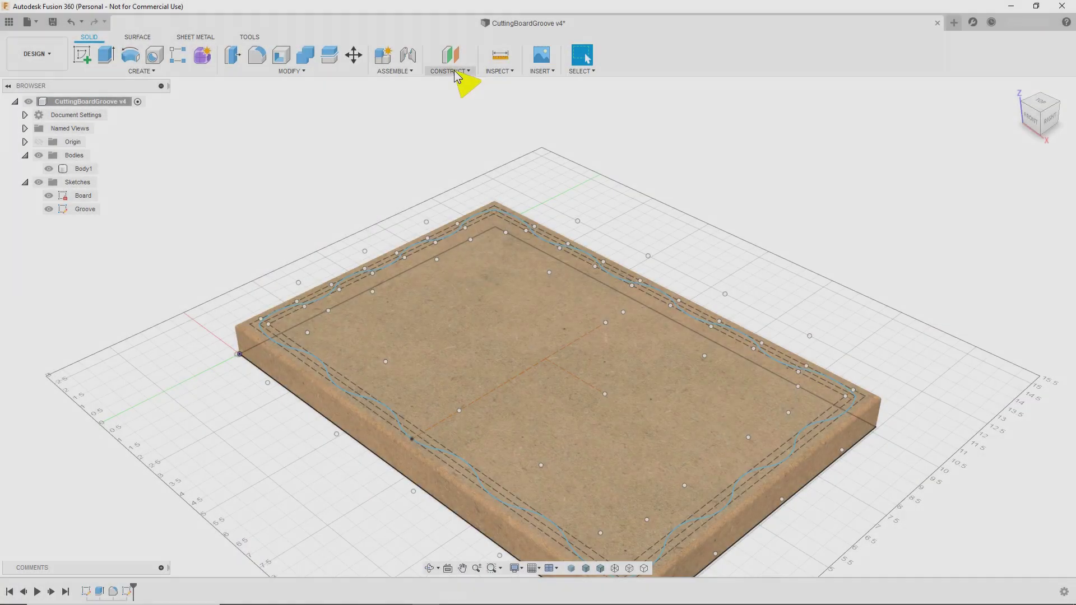
left_click(450, 72)
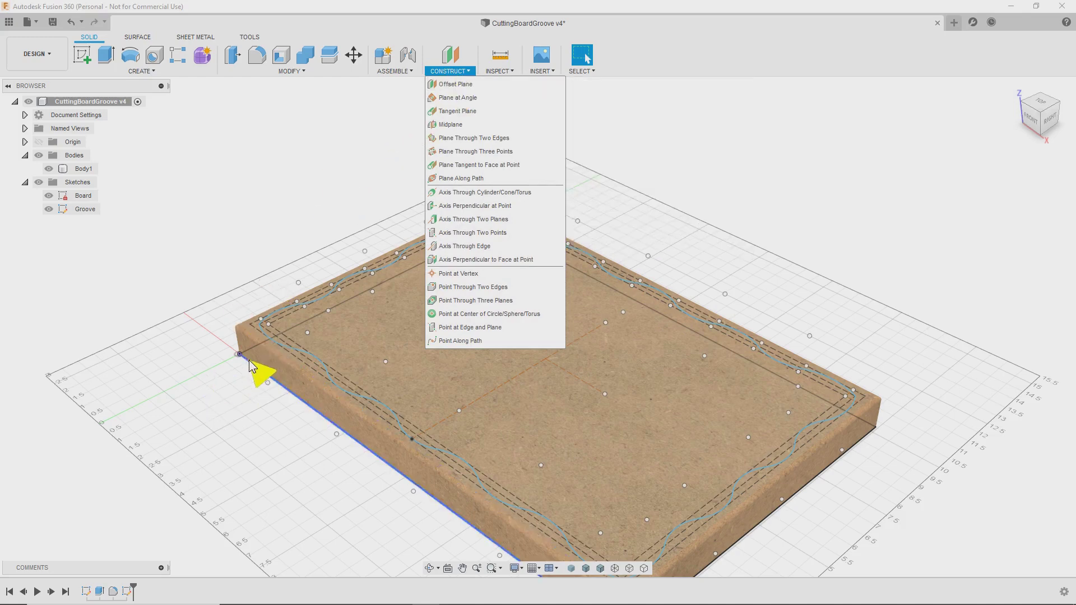
left_click(469, 86)
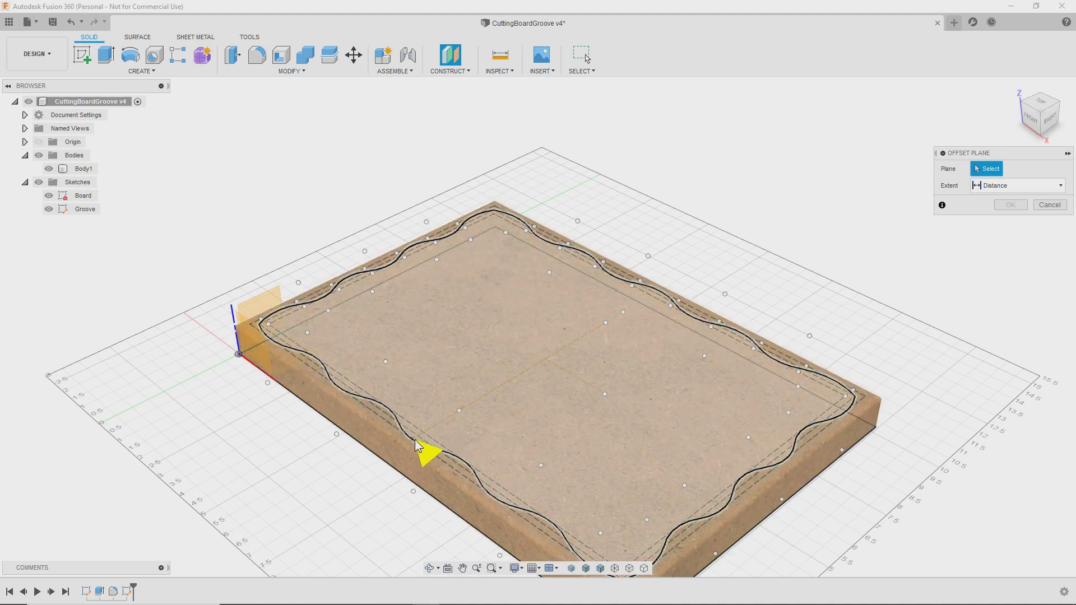
left_click(1001, 187)
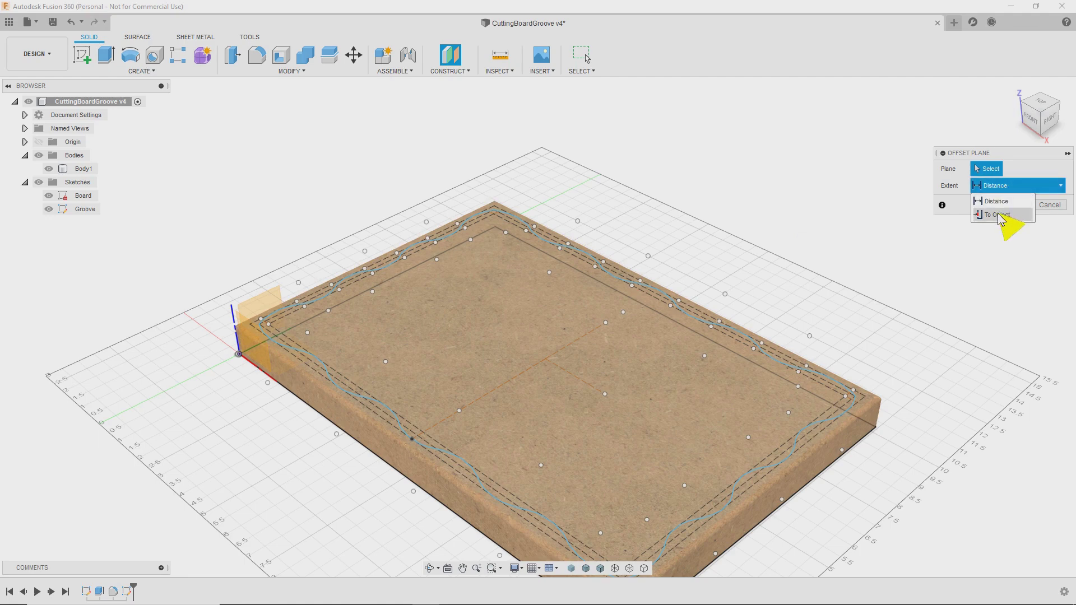
left_click(1001, 215)
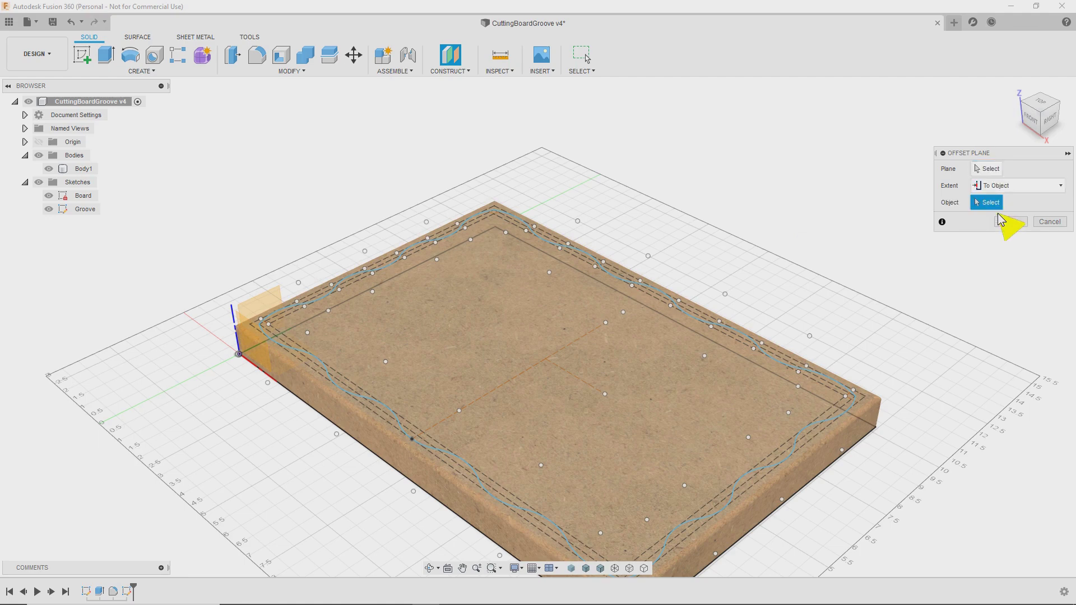
left_click(412, 440)
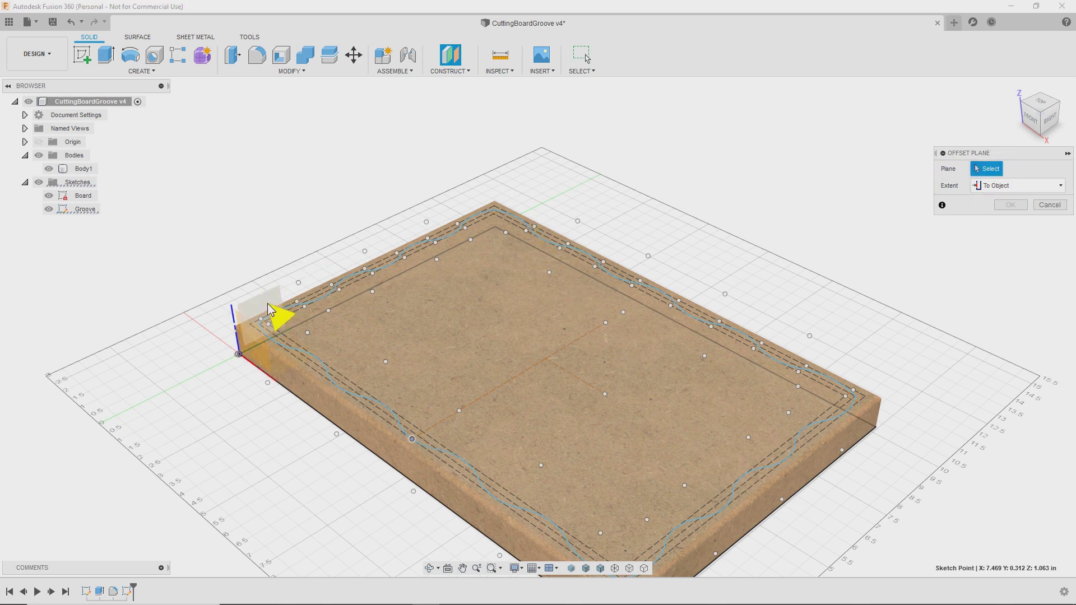
left_click(265, 309)
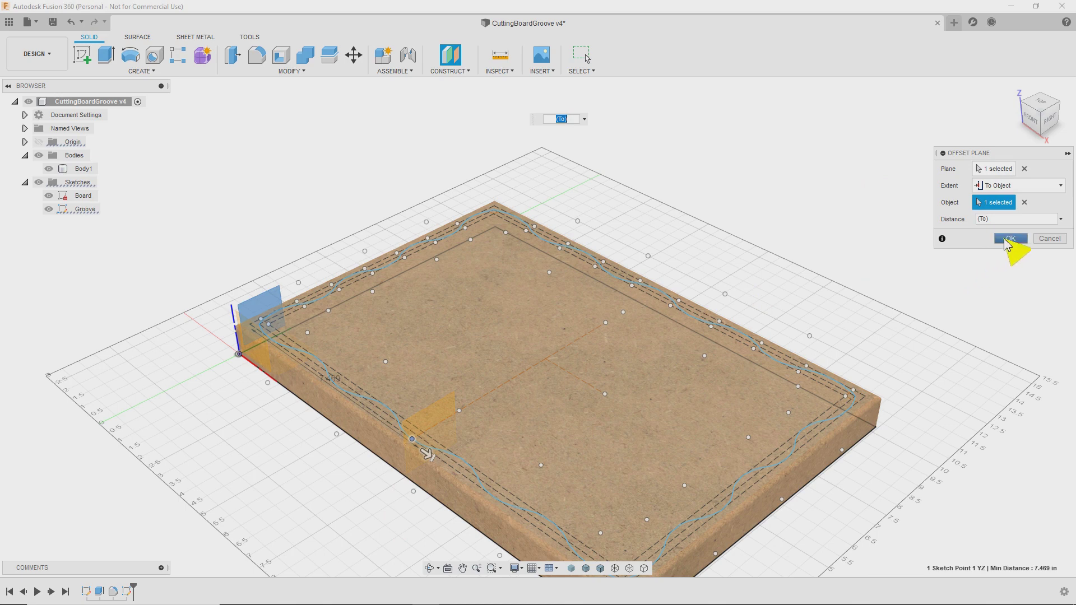
left_click(1010, 239)
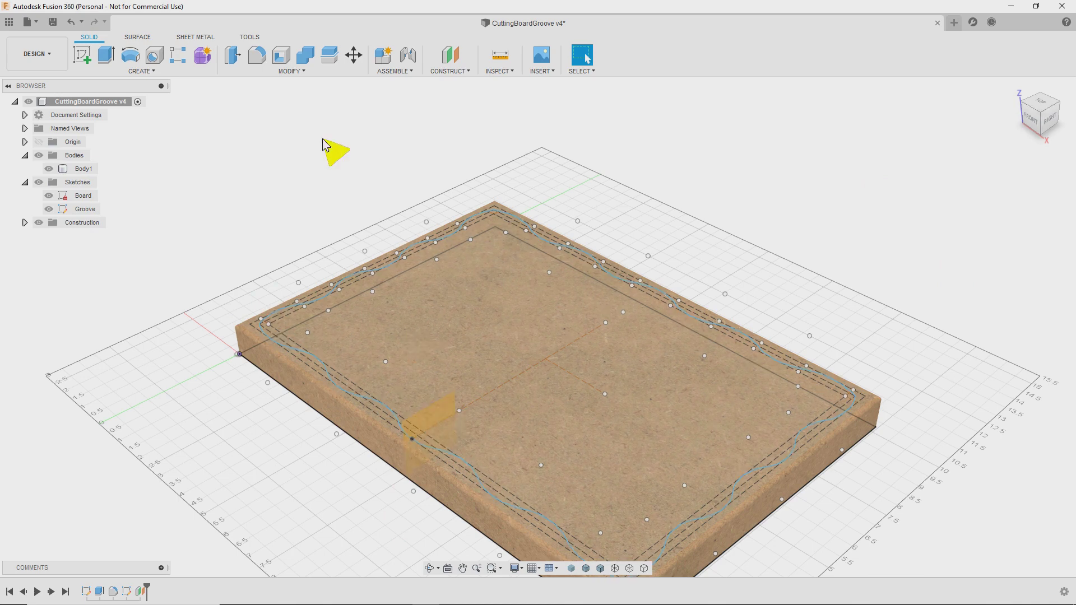
Start a sketch on the new offset plane and project the front wave's sketch point into it.
left_click(178, 73)
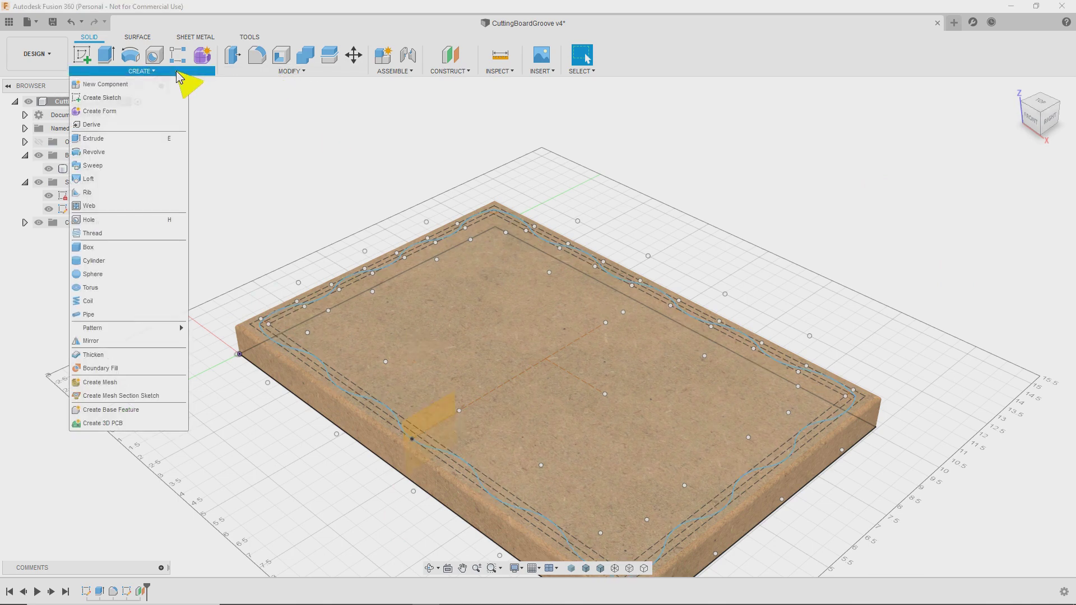
left_click(135, 98)
left_click(435, 425)
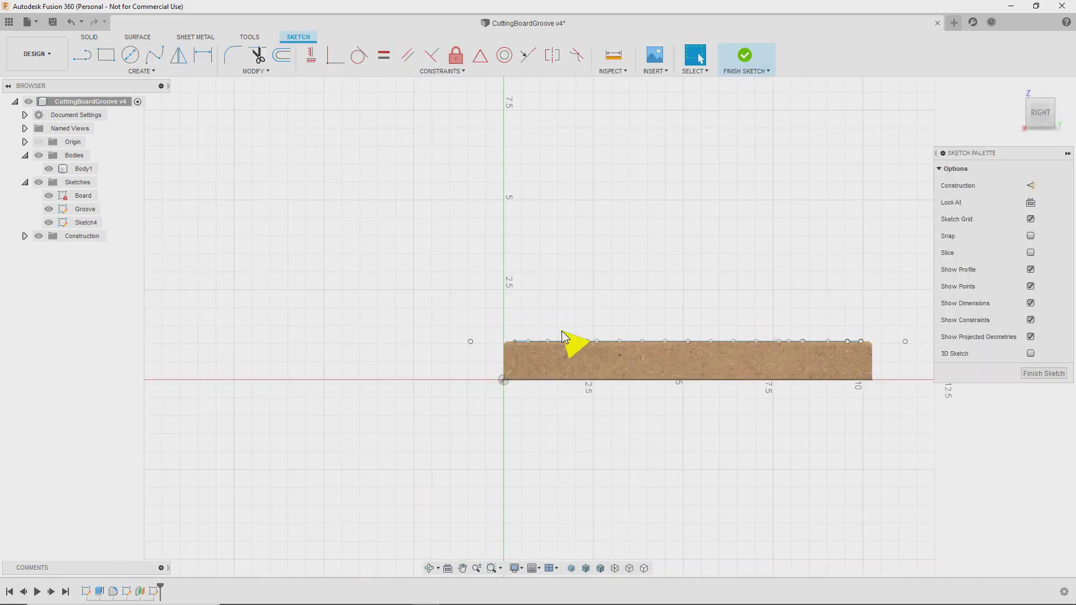
scroll(516, 336, "up", 3)
middle_click_drag(516, 333, 521, 354, "shift")
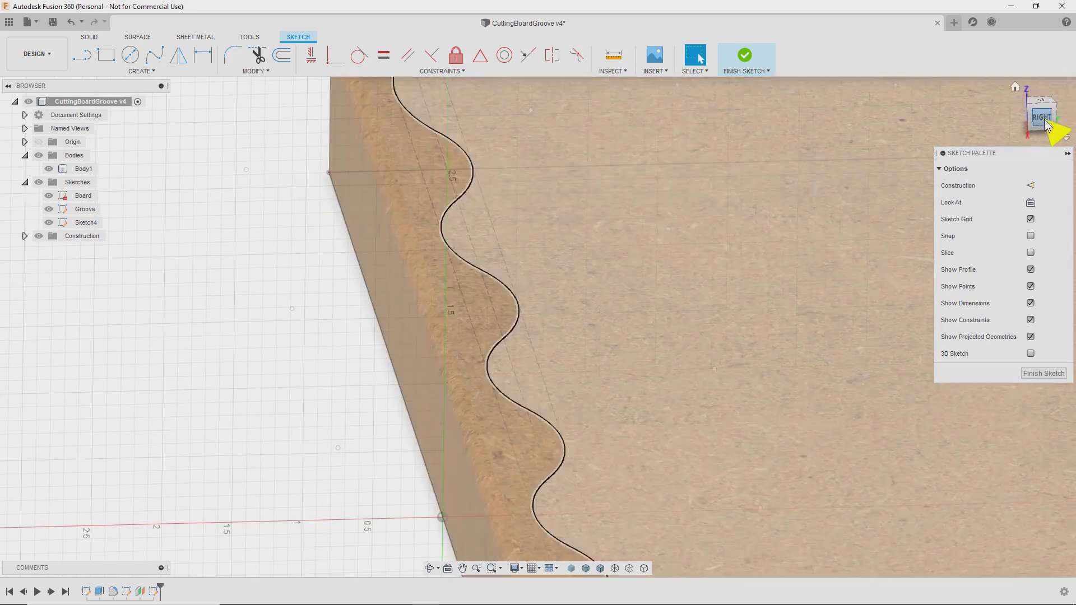
left_click(1044, 119)
middle_click_drag(511, 307, 358, 342, "shift")
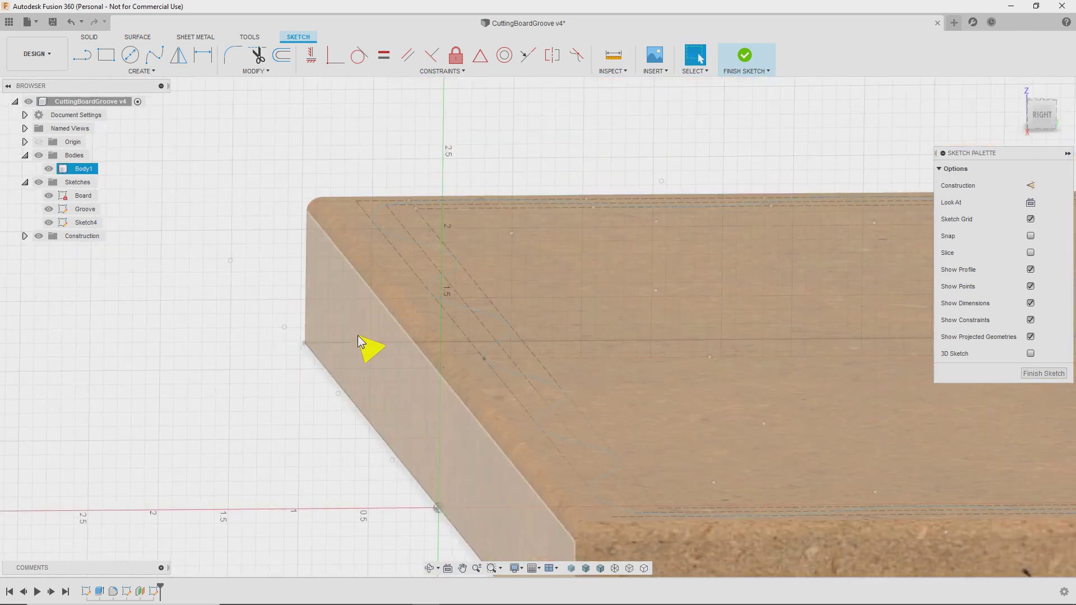
type("spro")
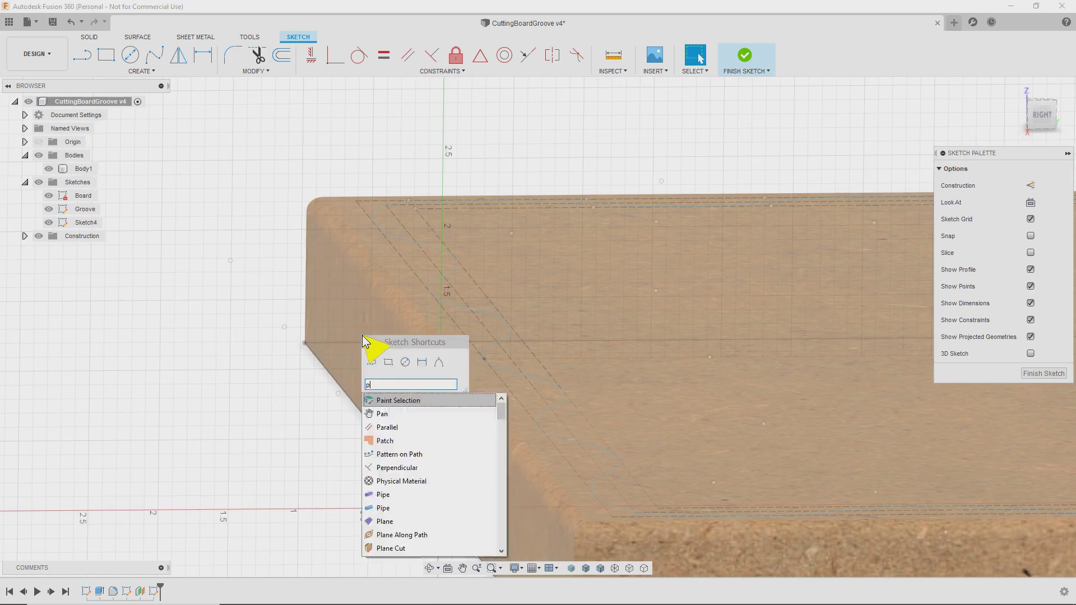
key("Return")
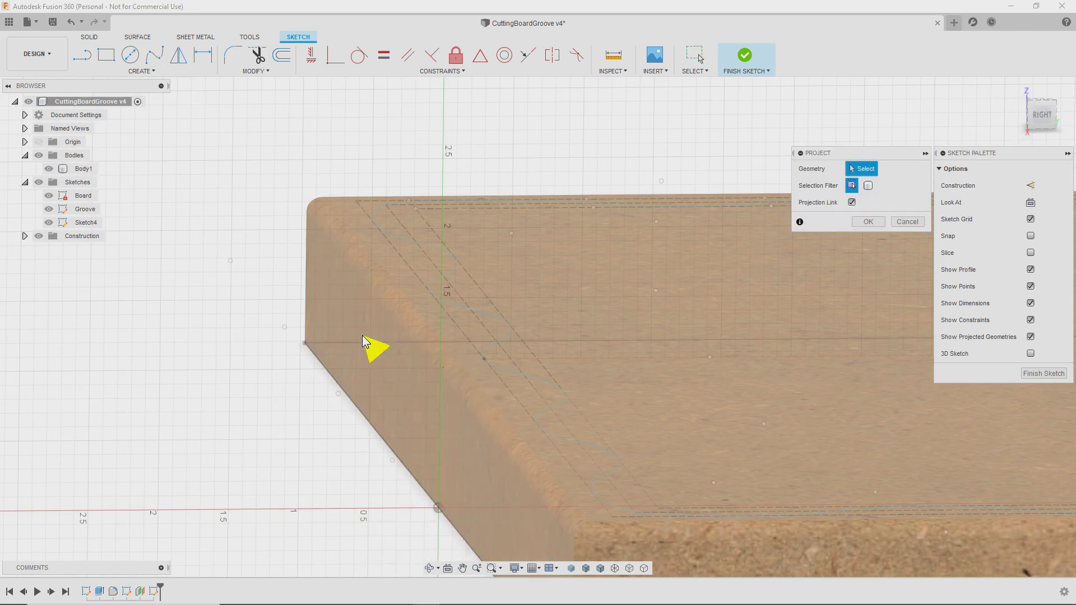
left_click(484, 360)
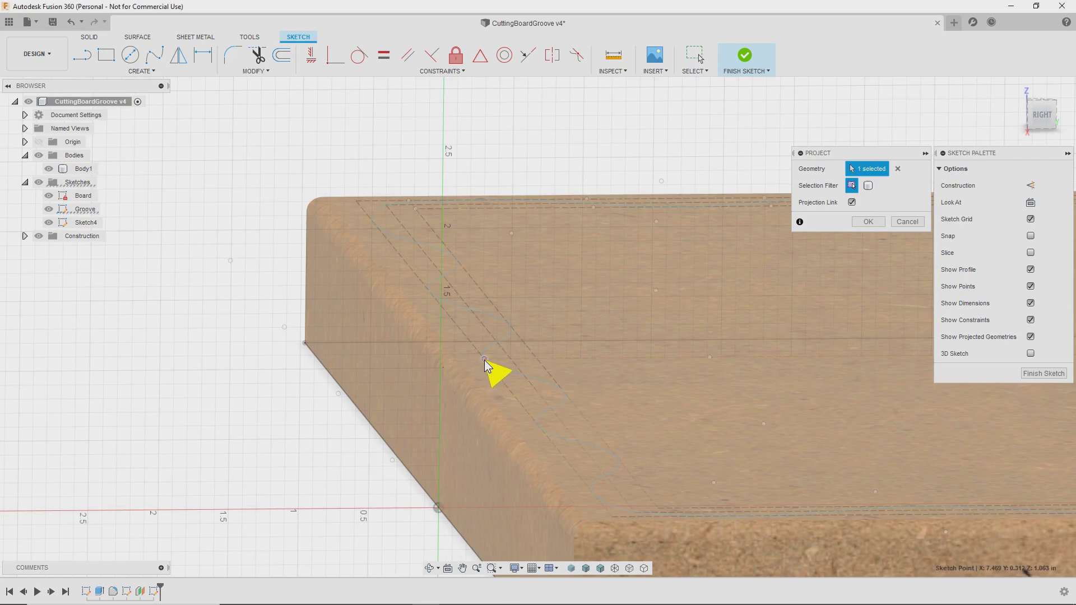
left_click(878, 230)
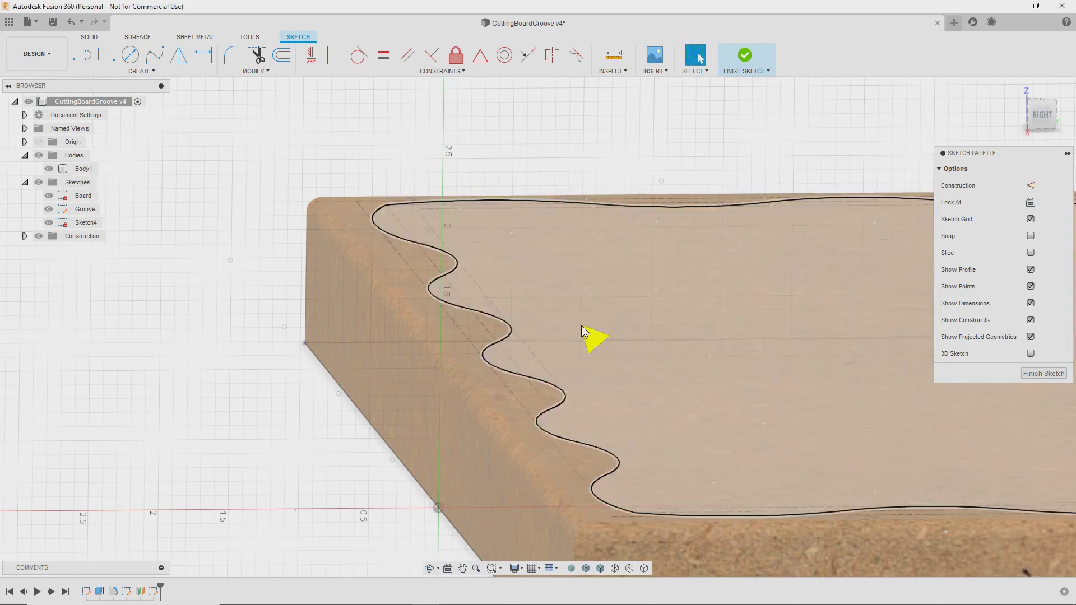
Face the sketch plane squarely and hide the board body and the Board sketch, keeping the Groove sketch shown.
left_click(1044, 116)
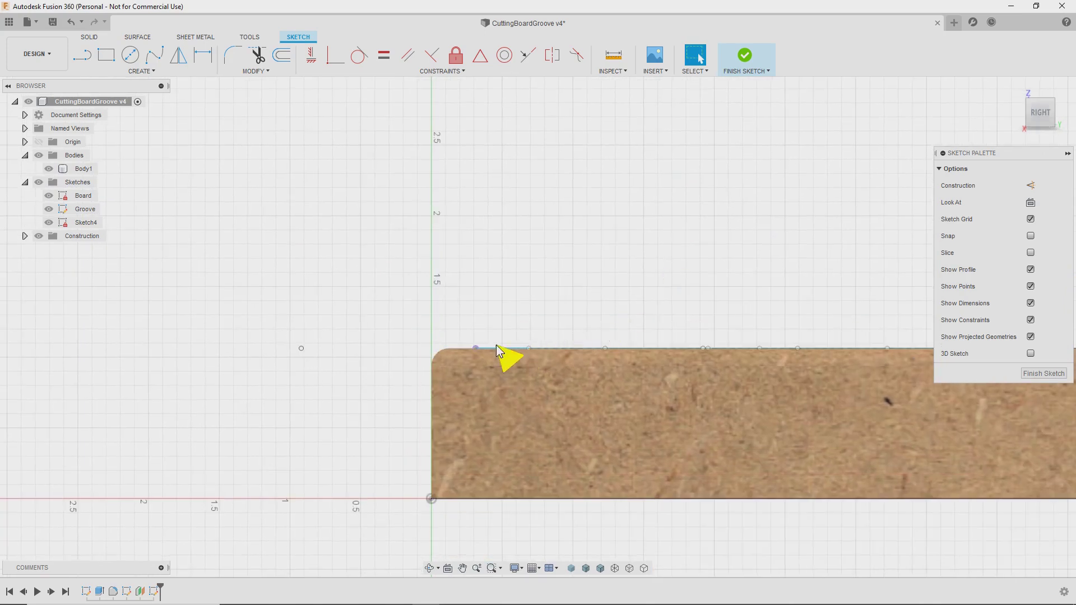
left_click(49, 169)
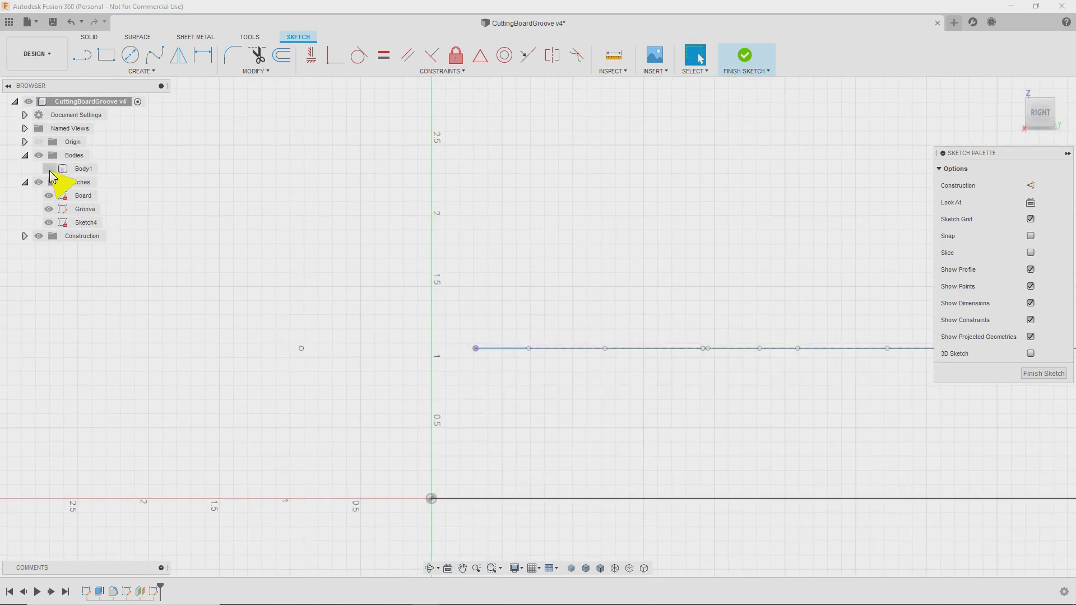
left_click(48, 209)
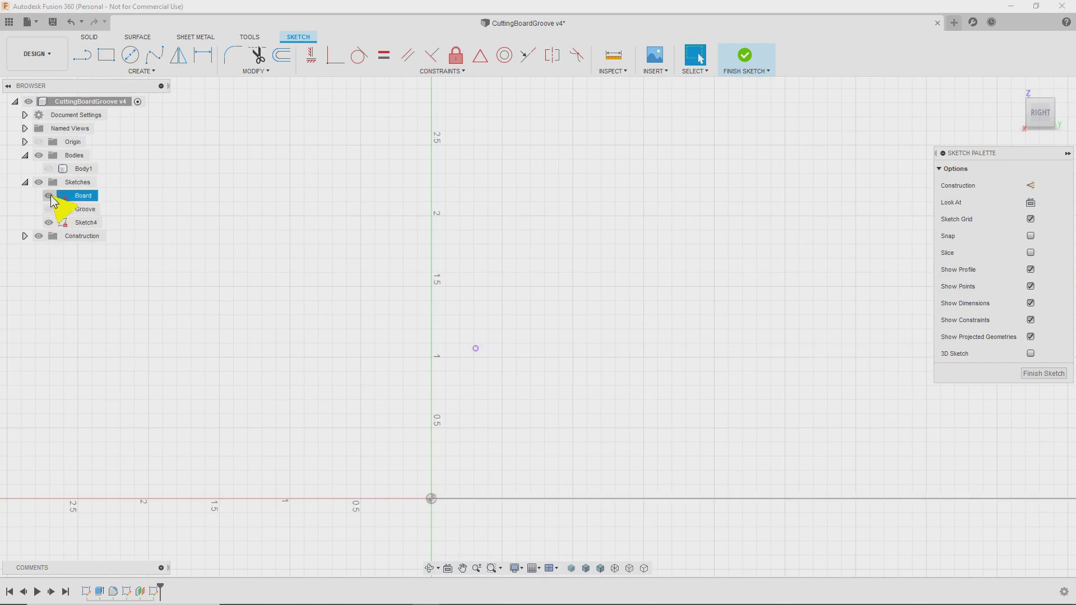
left_click(49, 196)
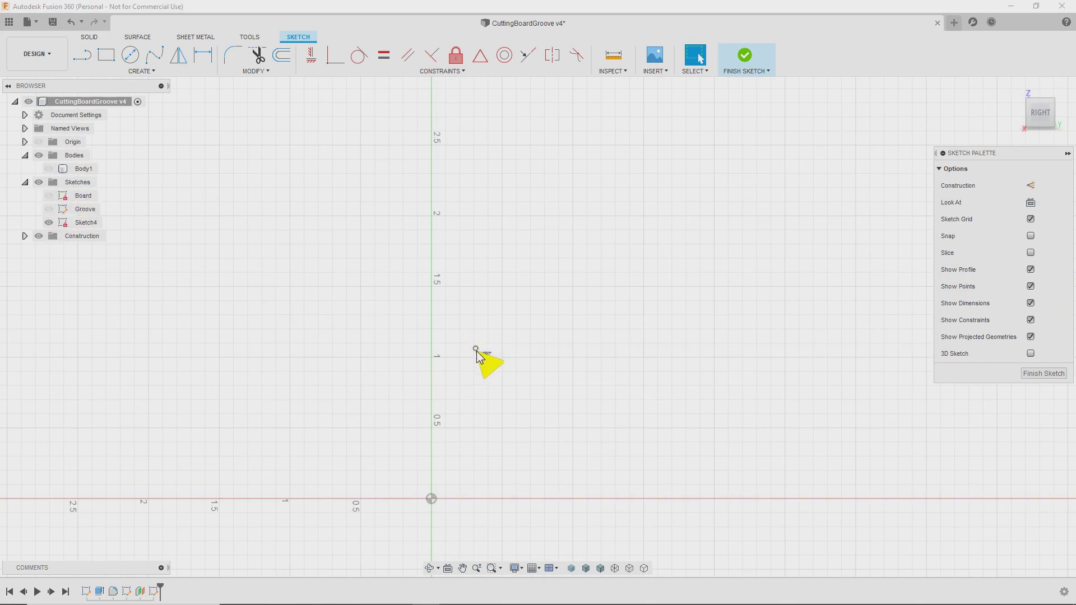
left_click(49, 209)
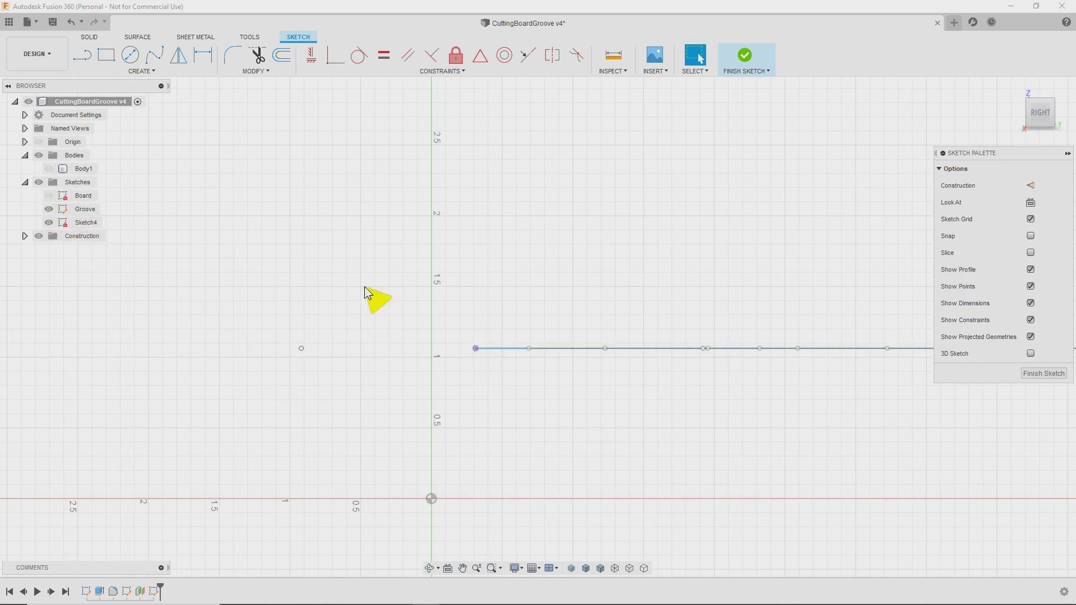
Draw a center point arc of 0.125 in radius on the projected point, sweeping a half circle below the Groove sketch line.
scroll(481, 353, "up", 5)
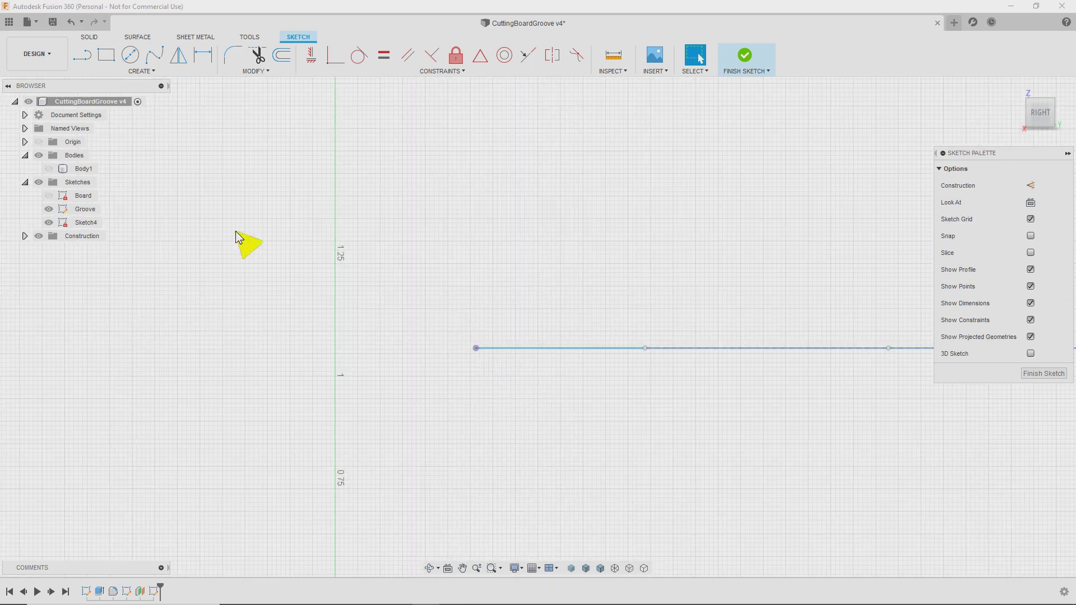
left_click(85, 60)
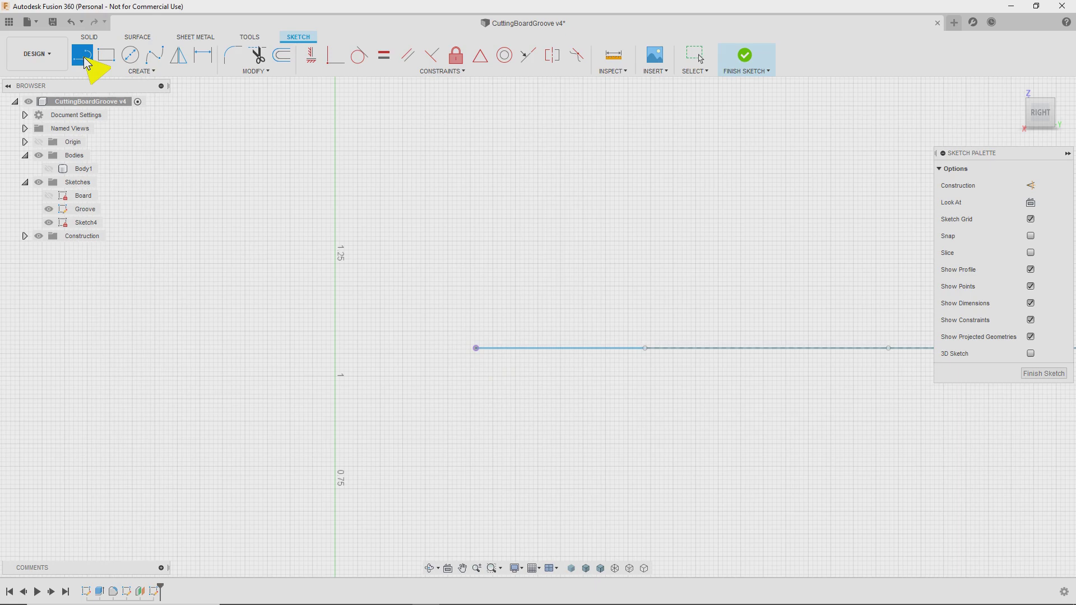
left_click(140, 70)
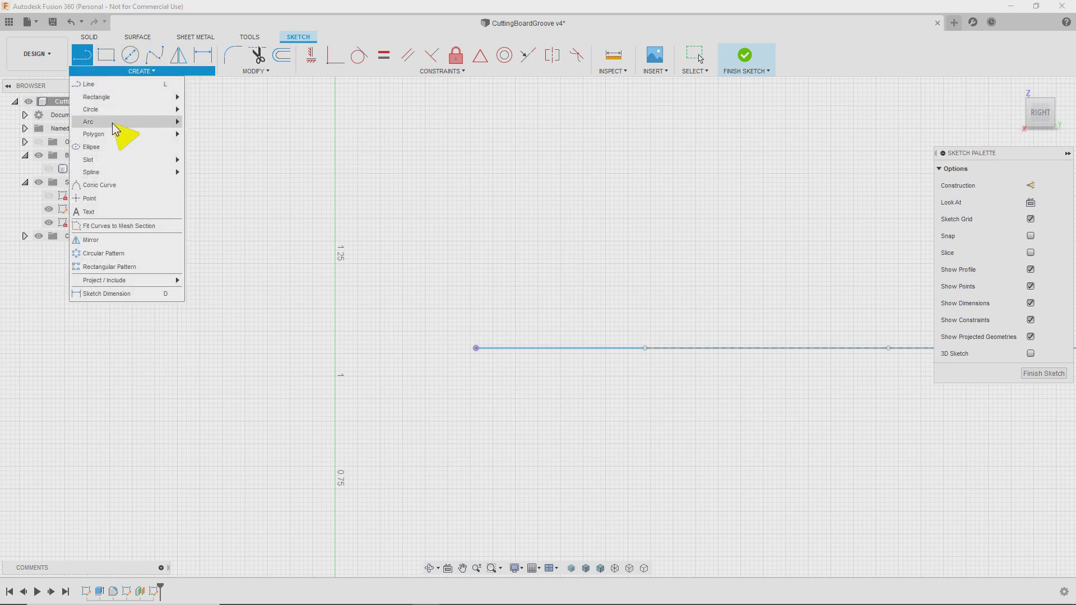
mouse_move(168, 122)
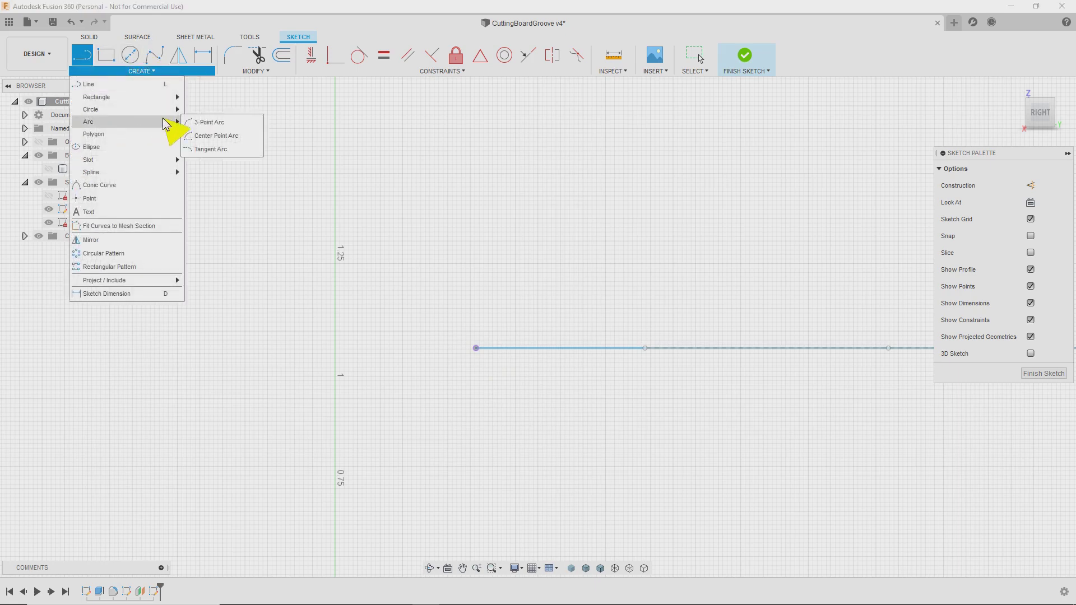
left_click(222, 136)
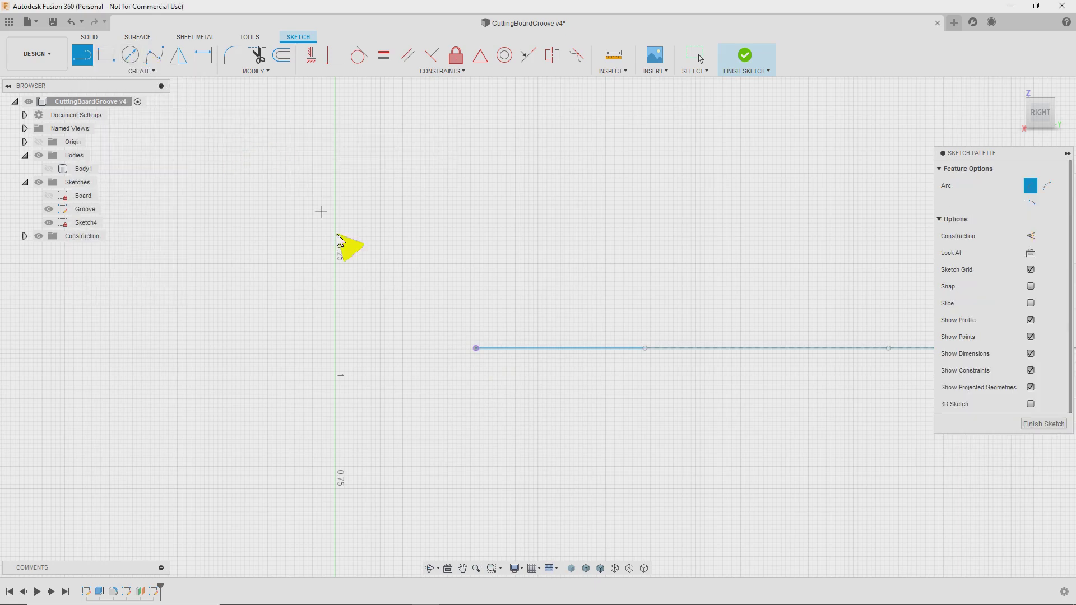
left_click(476, 348)
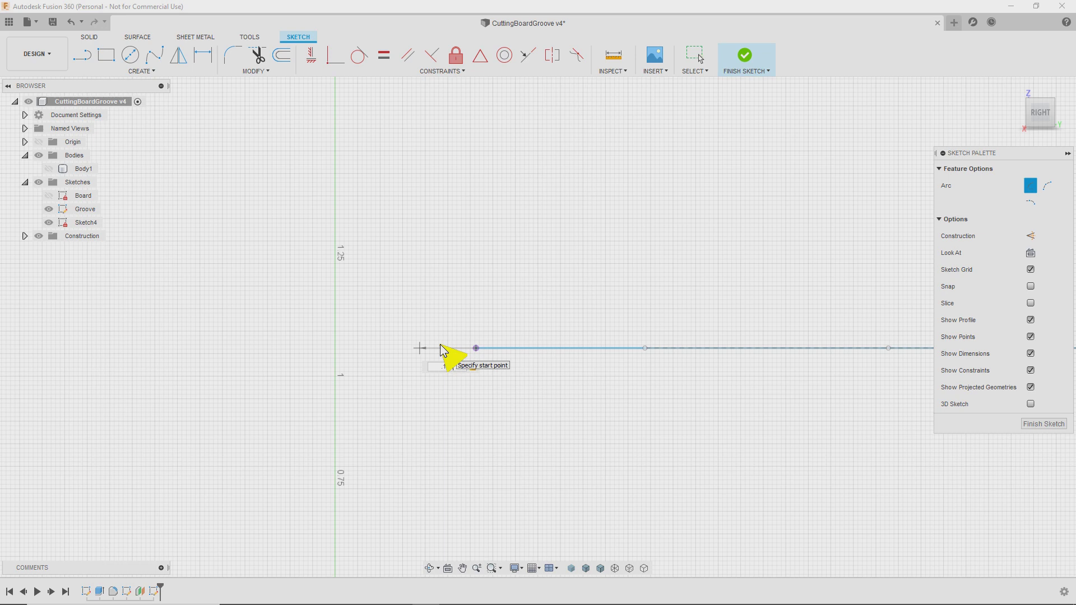
left_click(420, 348)
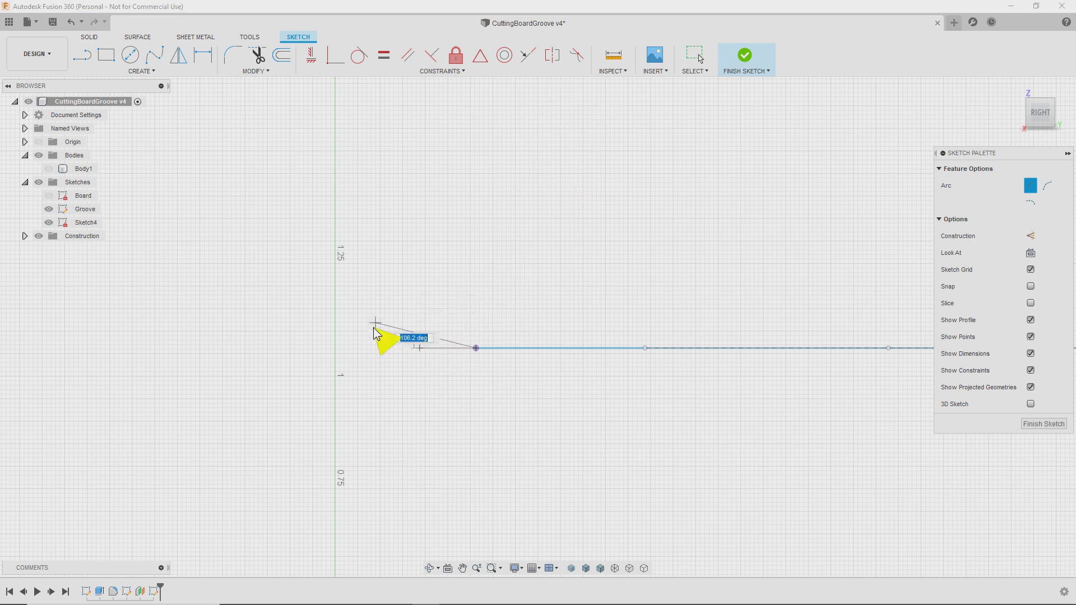
left_click(534, 349)
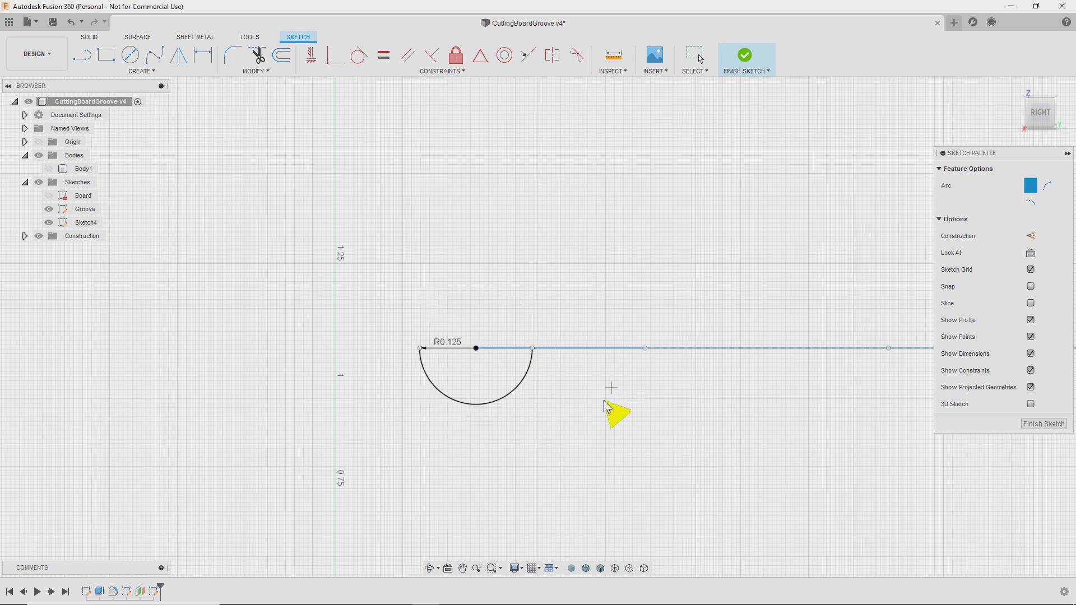
Close the half circle with a straight line between its two endpoints.
left_click(82, 55)
left_click(421, 348)
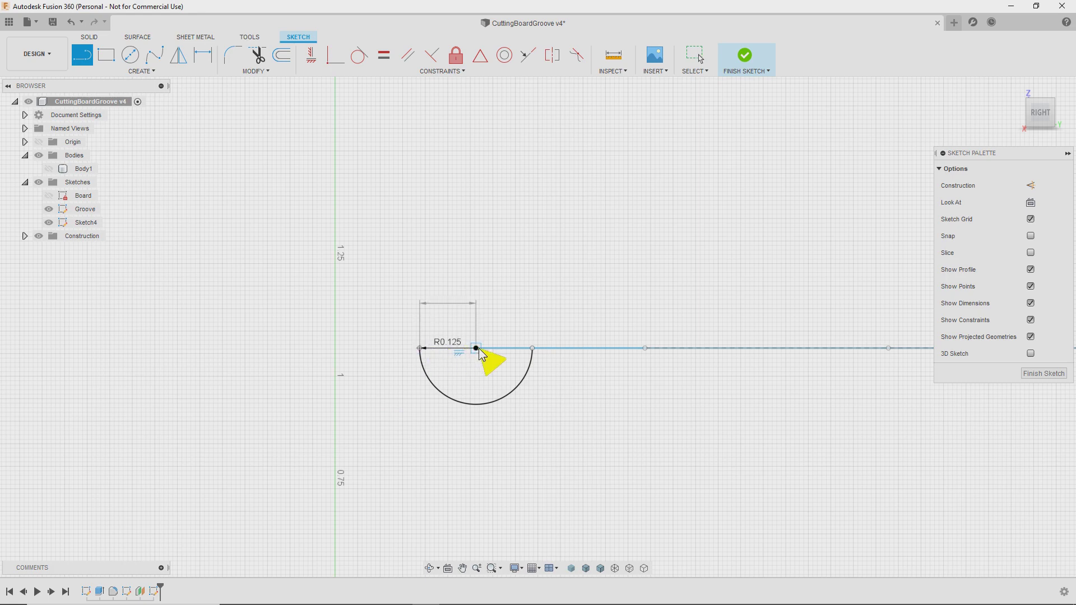
left_click(534, 353)
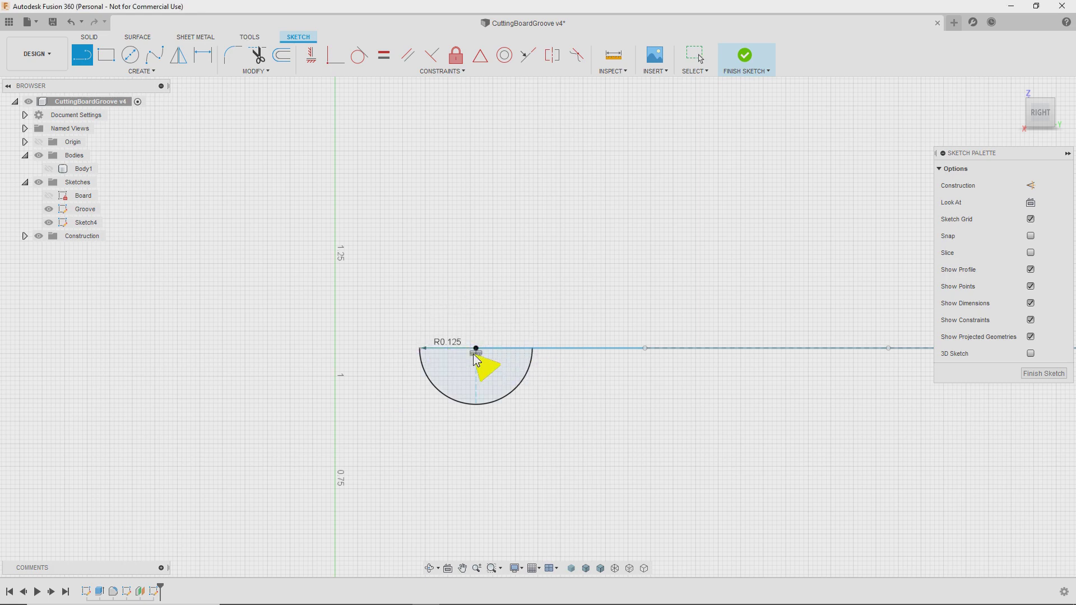
Dimension the length of the half circle's straight edge, placing the dimension above it.
middle_click_drag(492, 338, 465, 341, "shift")
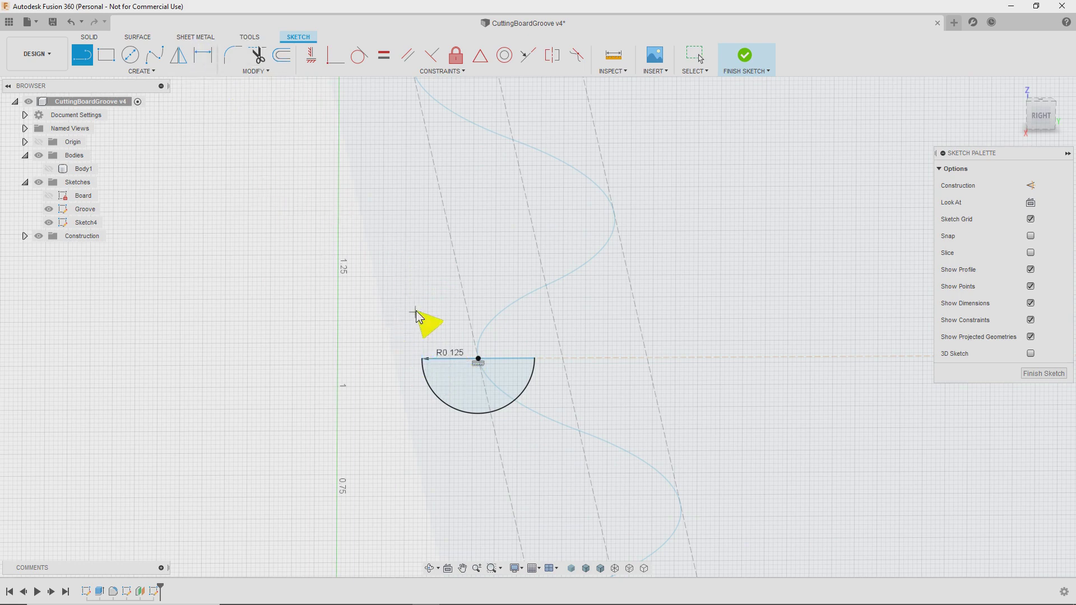
key("d")
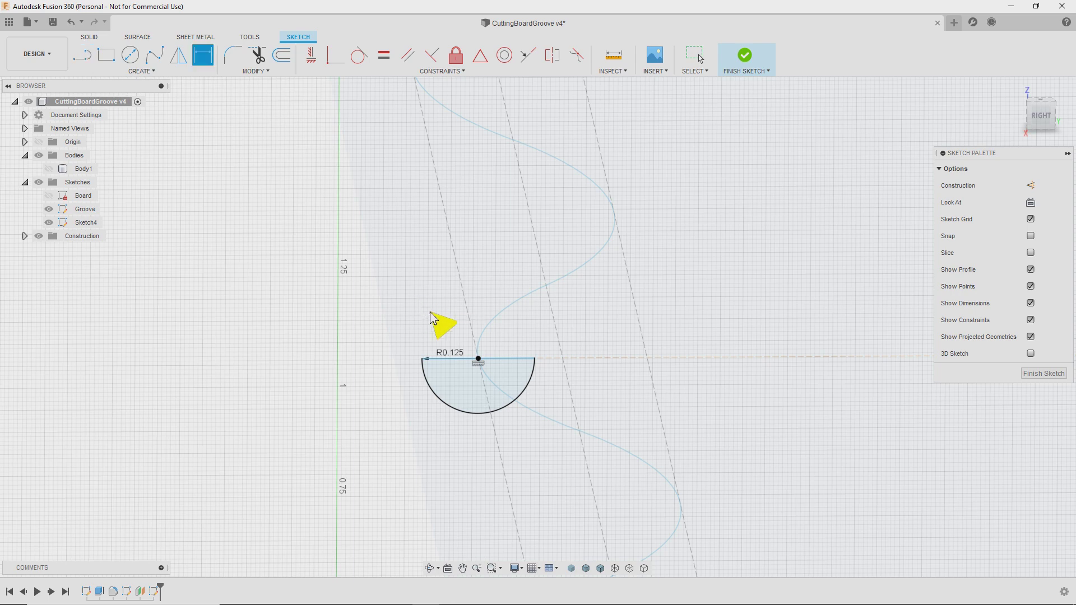
left_click(465, 365)
left_click(477, 328)
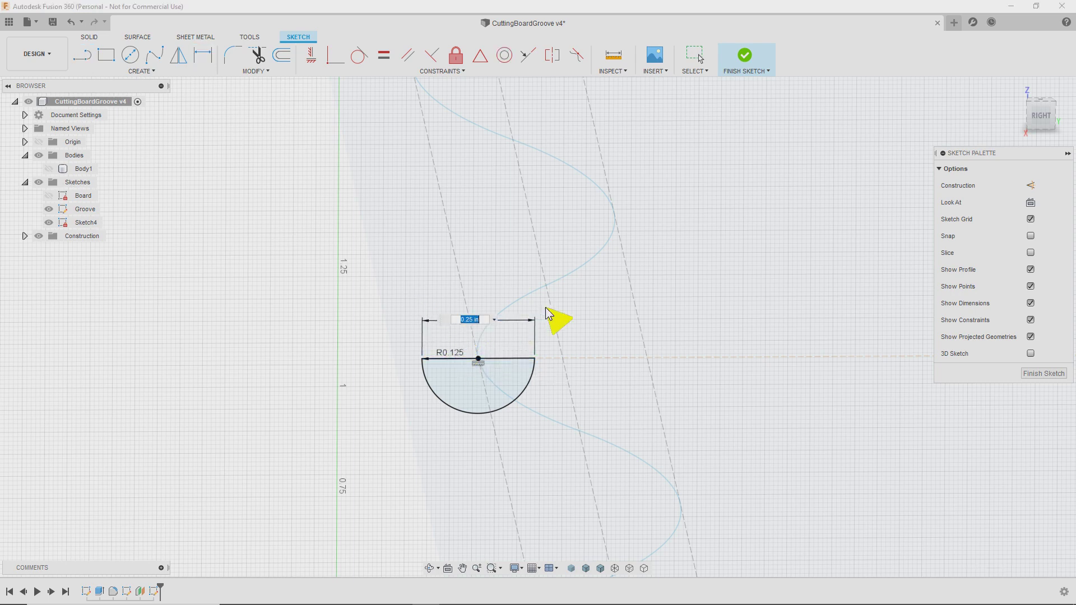
key("Return")
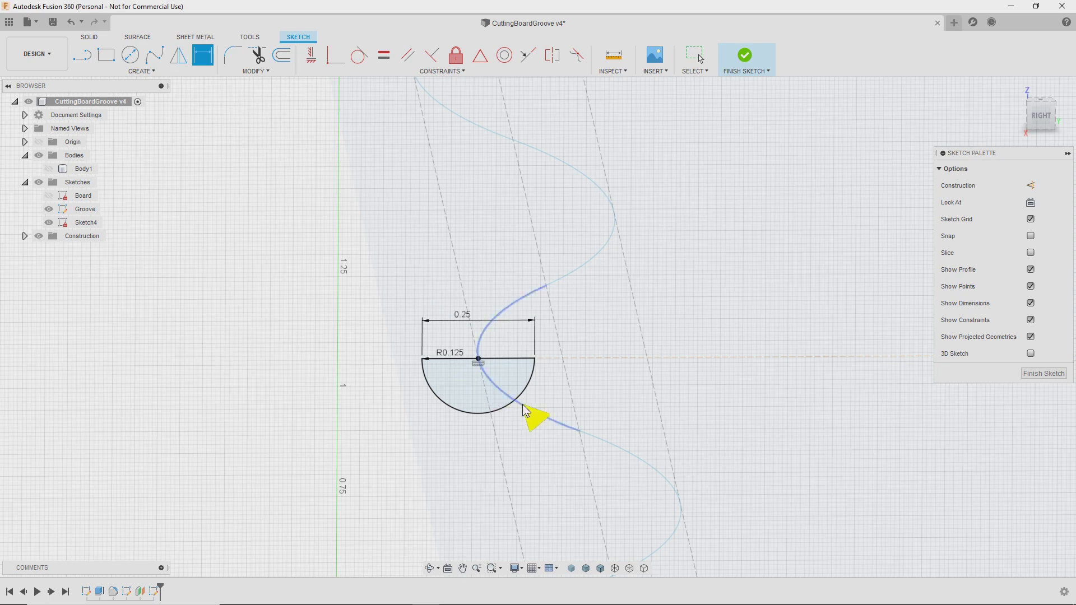
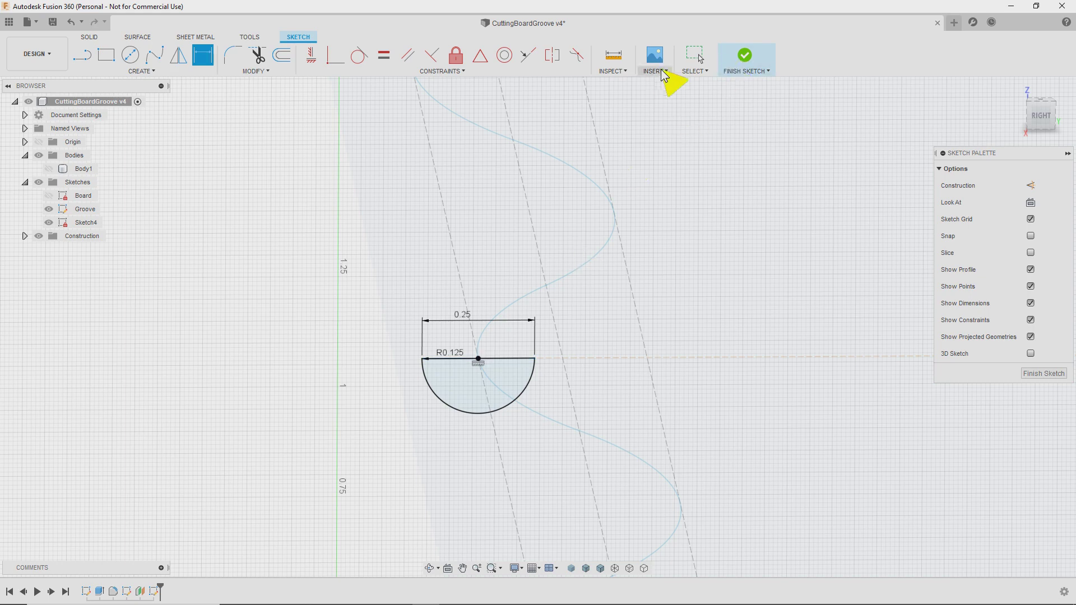
Finish the half-circle profile sketch and show the cutting board body again.
left_click(745, 56)
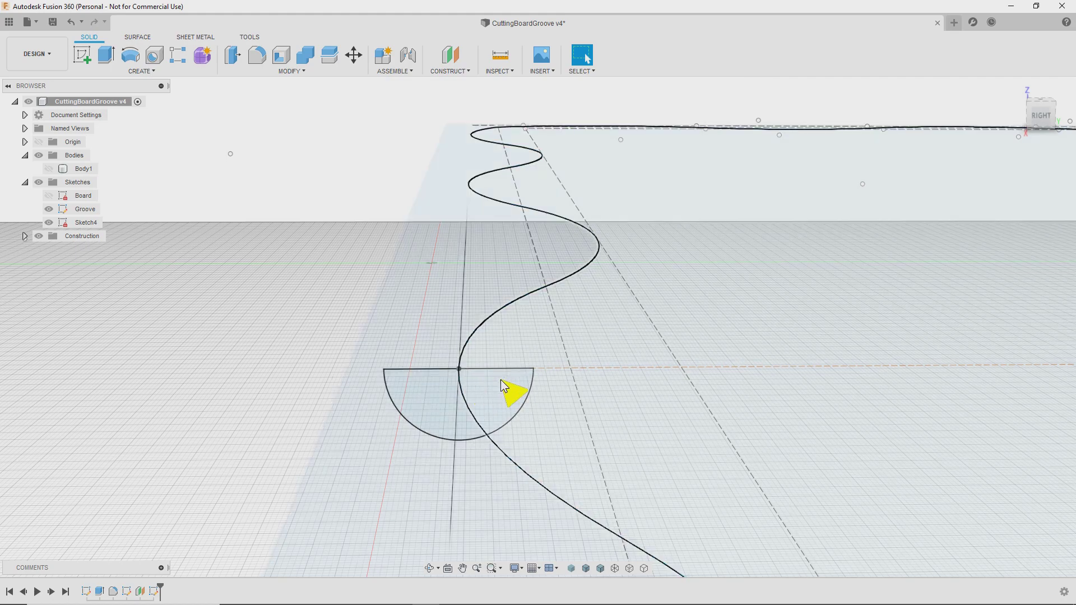
left_click(529, 163)
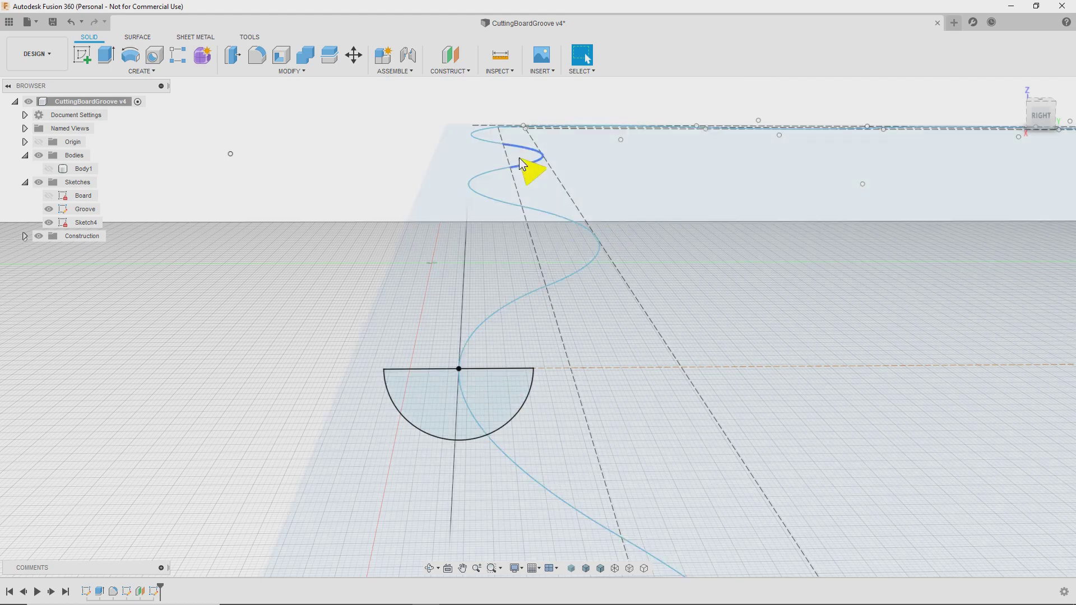
scroll(212, 238, "down", 1)
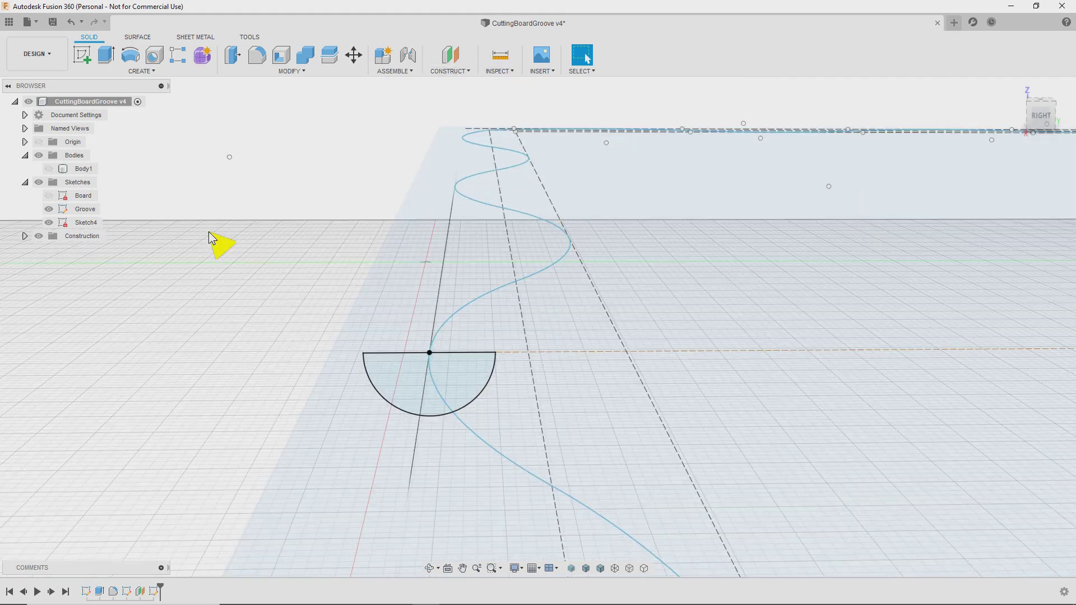
scroll(212, 238, "up", 1)
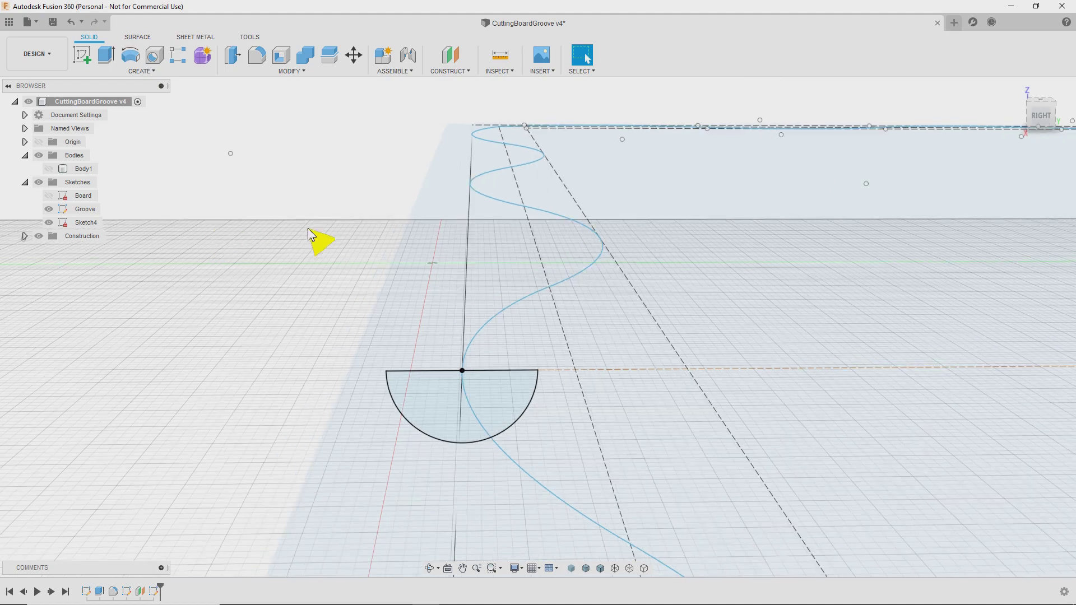
left_click(48, 169)
mouse_move(242, 298)
middle_mouse_down("shift")
mouse_move(255, 311)
mouse_move(240, 308)
middle_mouse_up("shift")
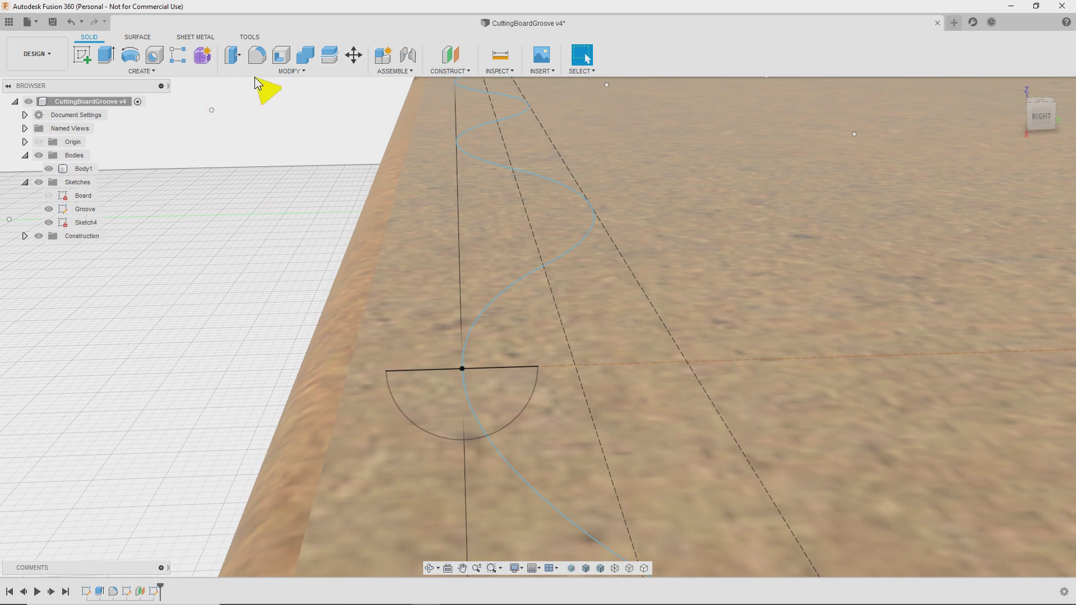
Sweep the half-circle profile along the wavy Groove curve as a single-path cut into the board, with perpendicular orientation and a distance of 1.00.
left_click(191, 71)
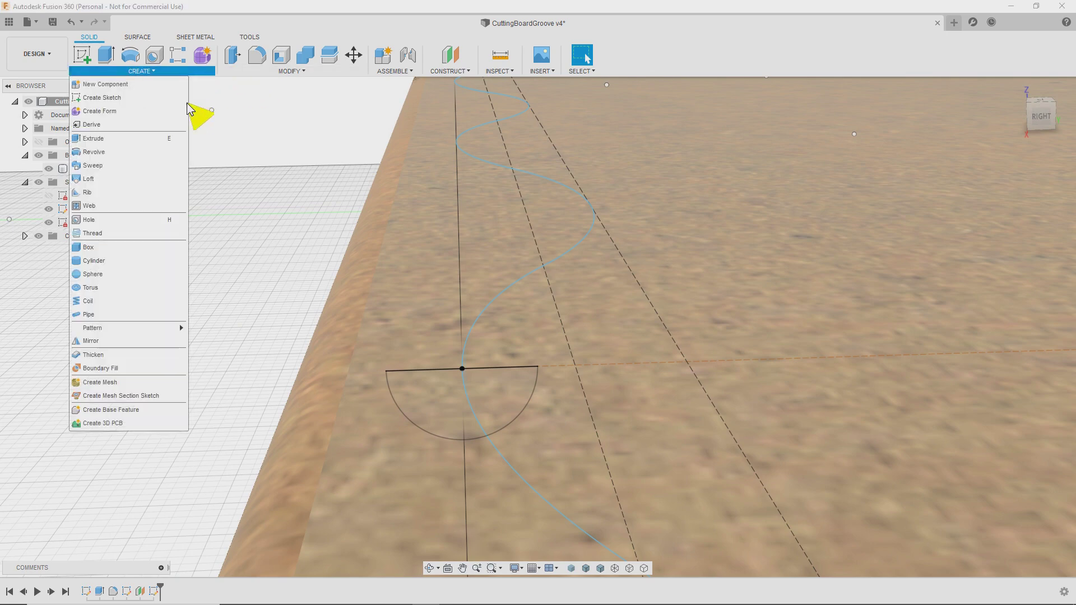
left_click(139, 166)
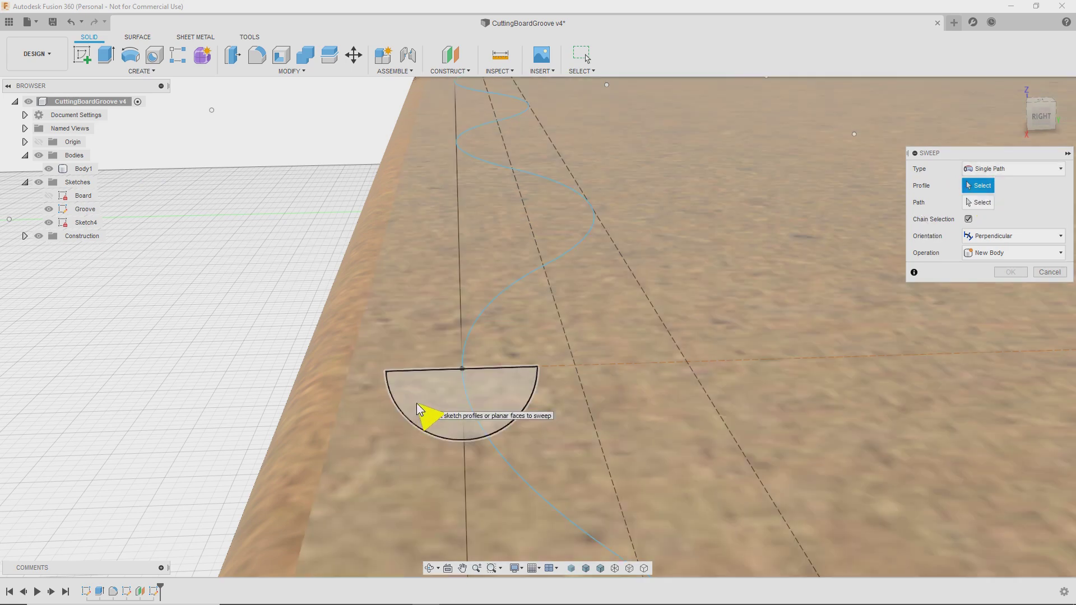
left_click(420, 410)
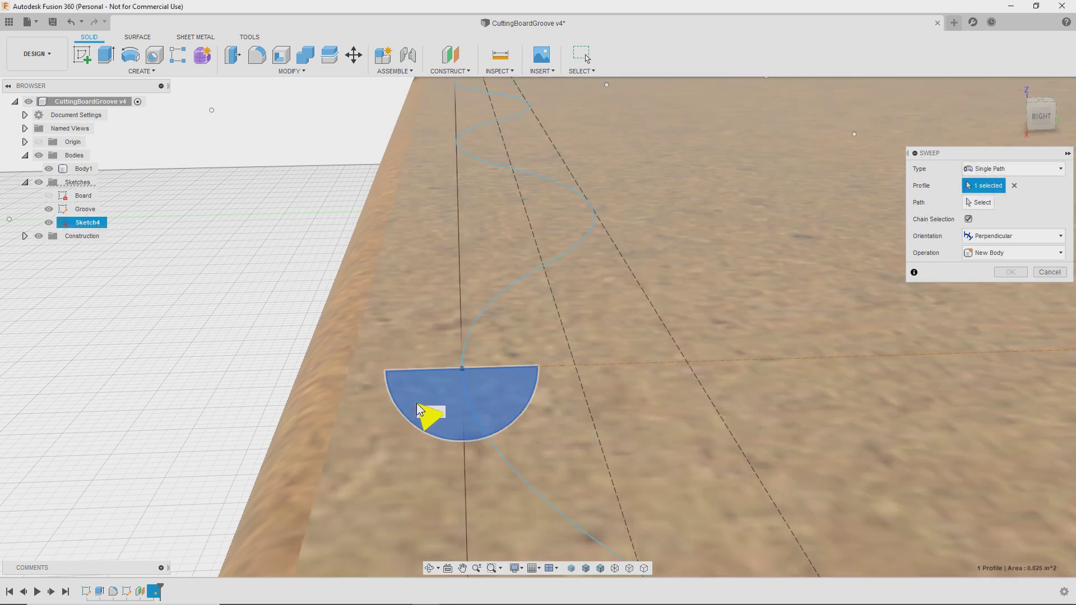
left_click(982, 203)
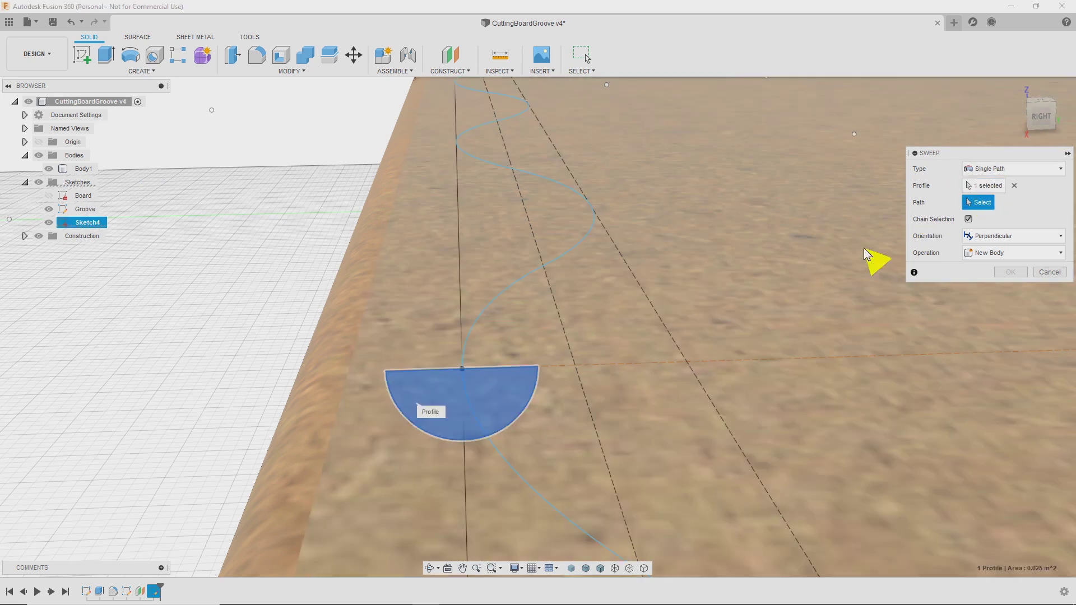
left_click(467, 356)
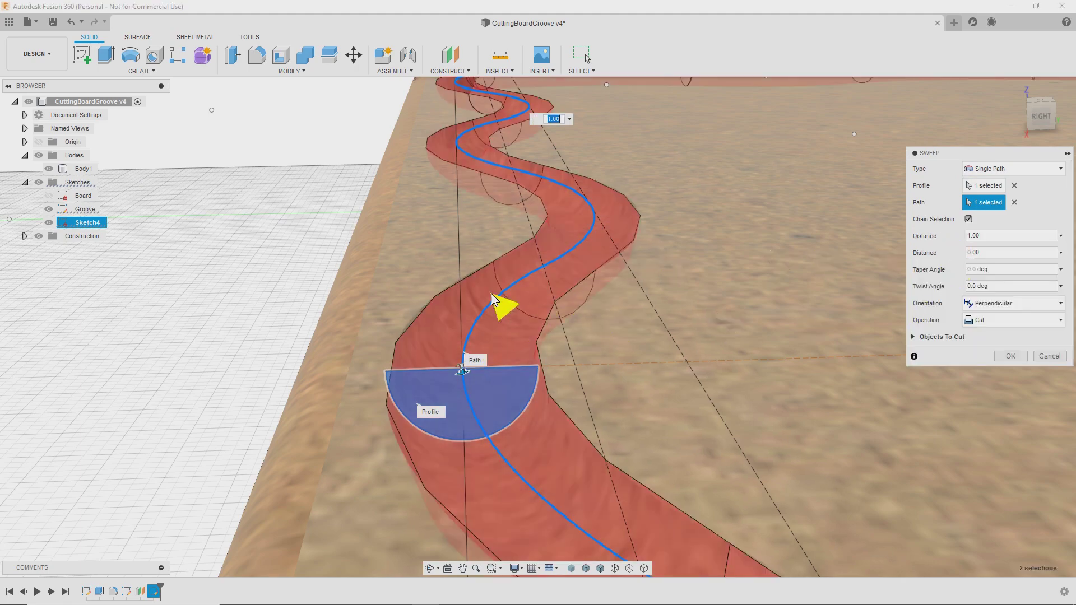
middle_click_drag(462, 310, 712, 241, "shift")
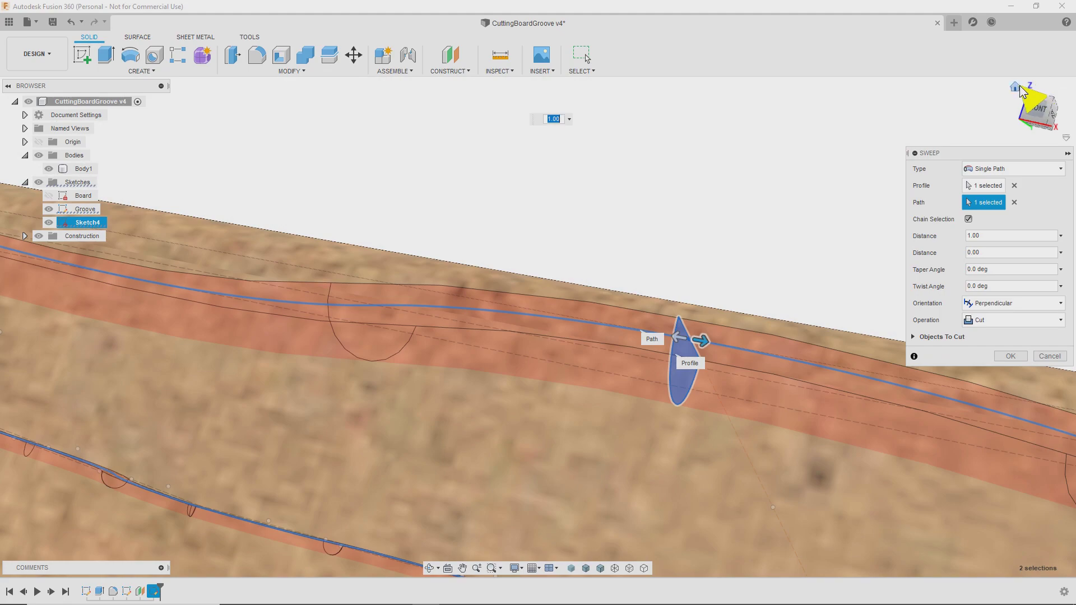
left_click(1014, 87)
scroll(456, 403, "up", 3)
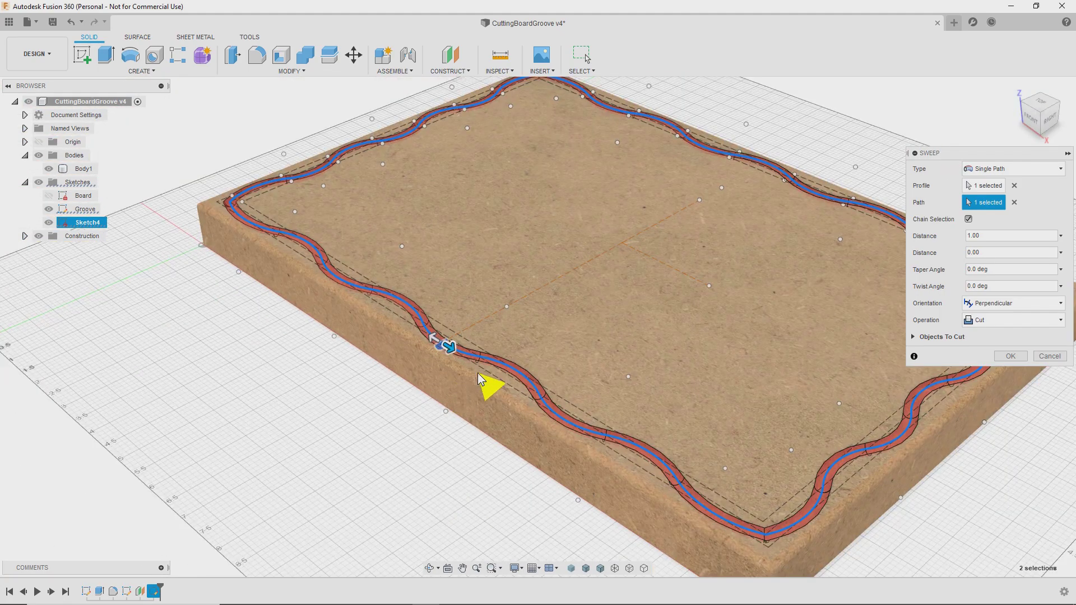
scroll(477, 373, "up", 3)
scroll(477, 372, "down", 3)
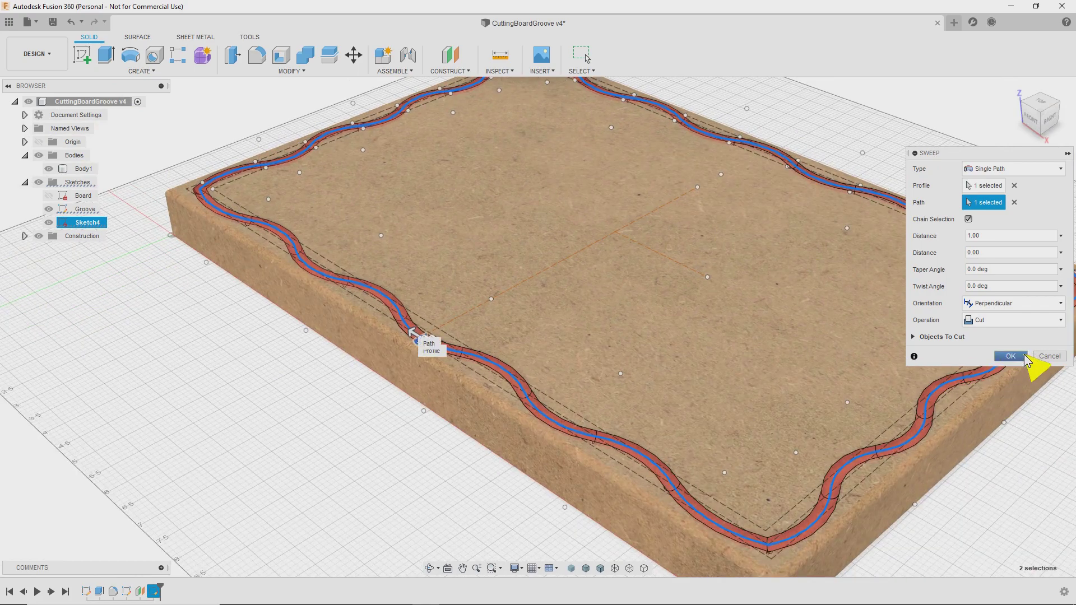
left_click(1010, 357)
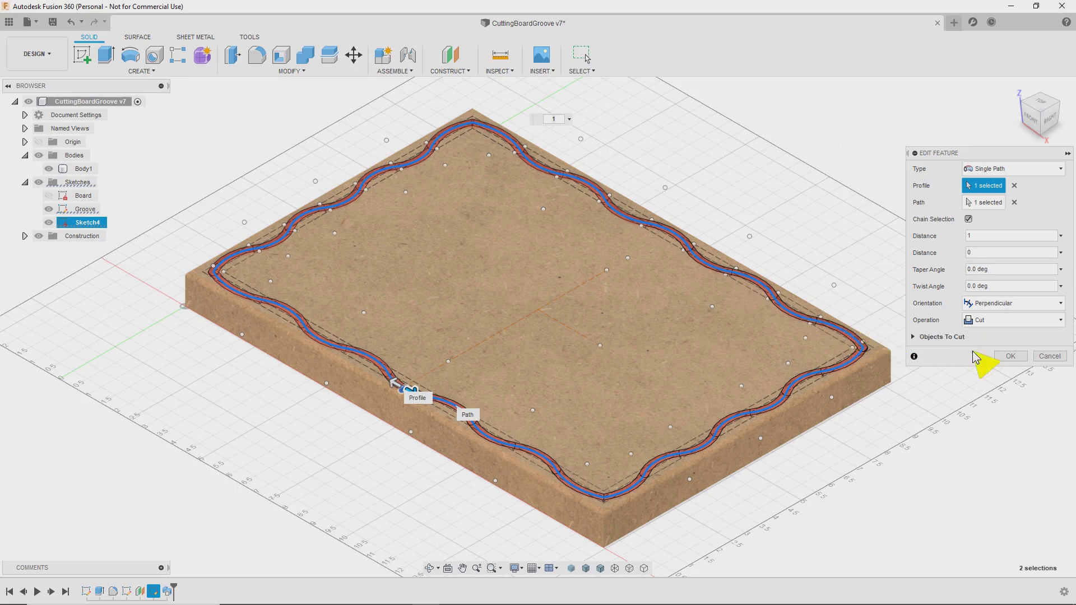
Preview the groove sweep with the Join, Intersect and New Body operations, and return it to Cut.
left_click(988, 320)
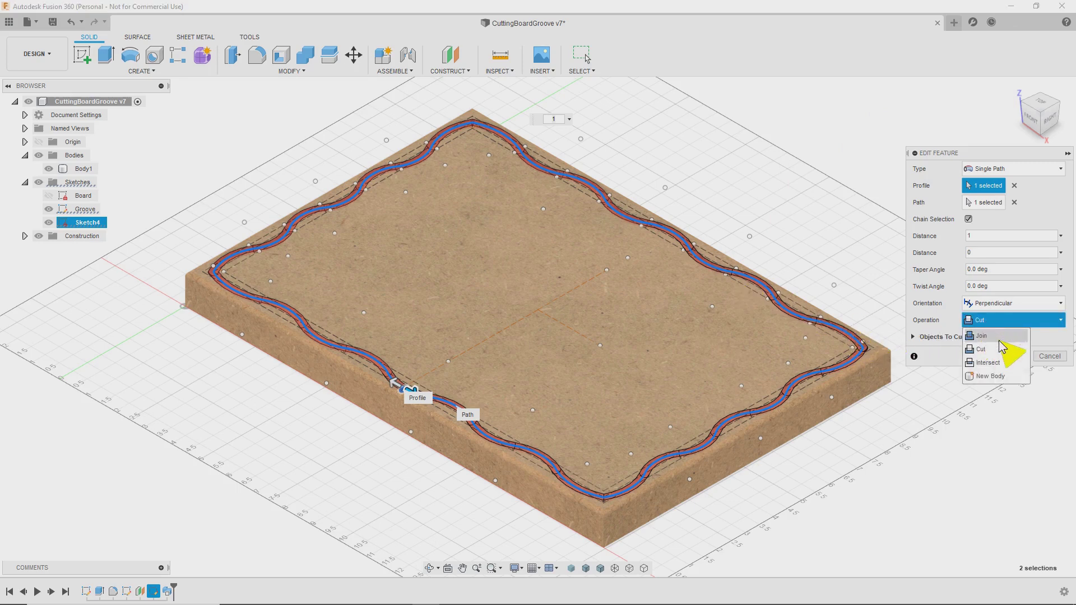
left_click(994, 347)
left_click(994, 320)
left_click(994, 332)
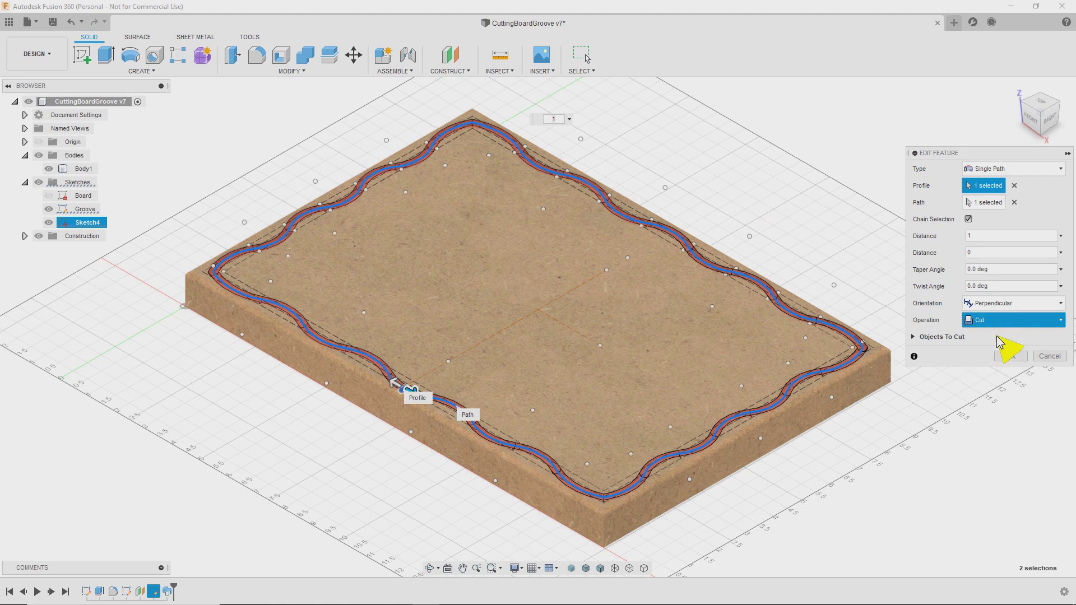
left_click(992, 324)
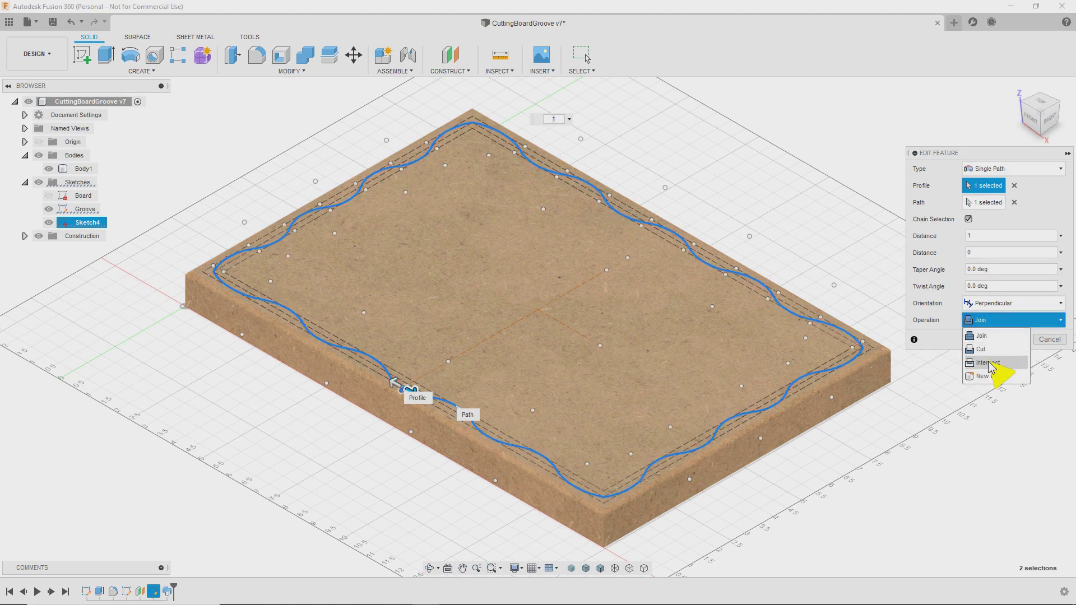
left_click(996, 359)
left_click(995, 320)
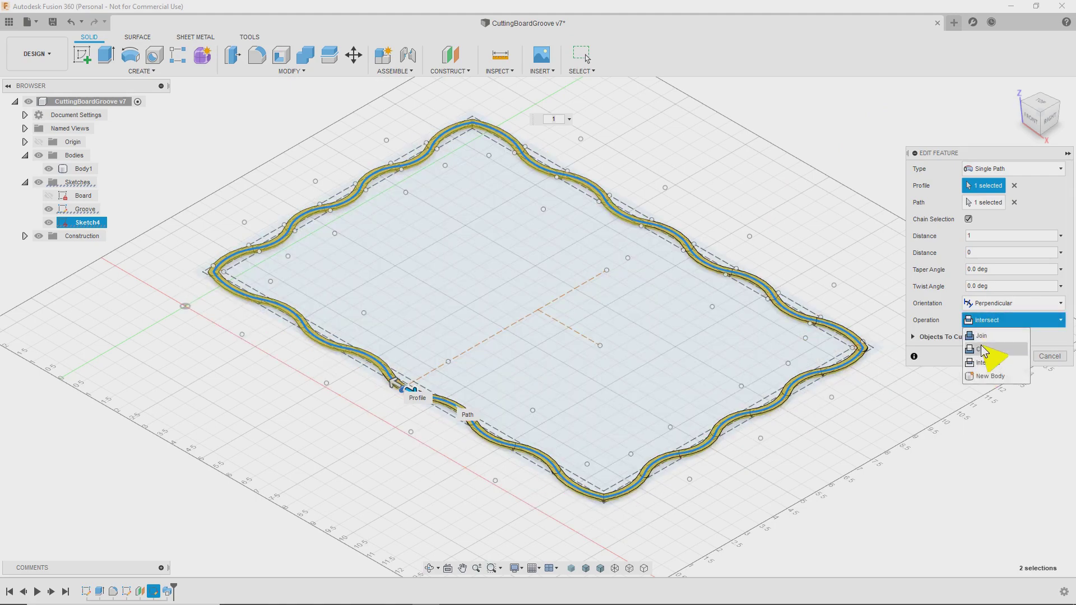
left_click(990, 375)
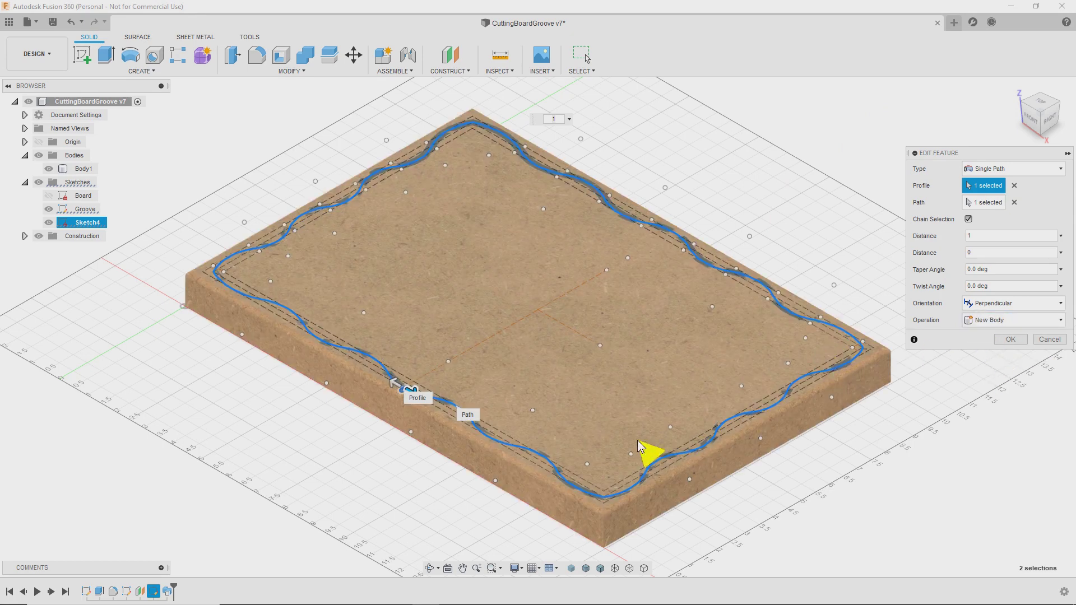
left_click(988, 322)
left_click(984, 349)
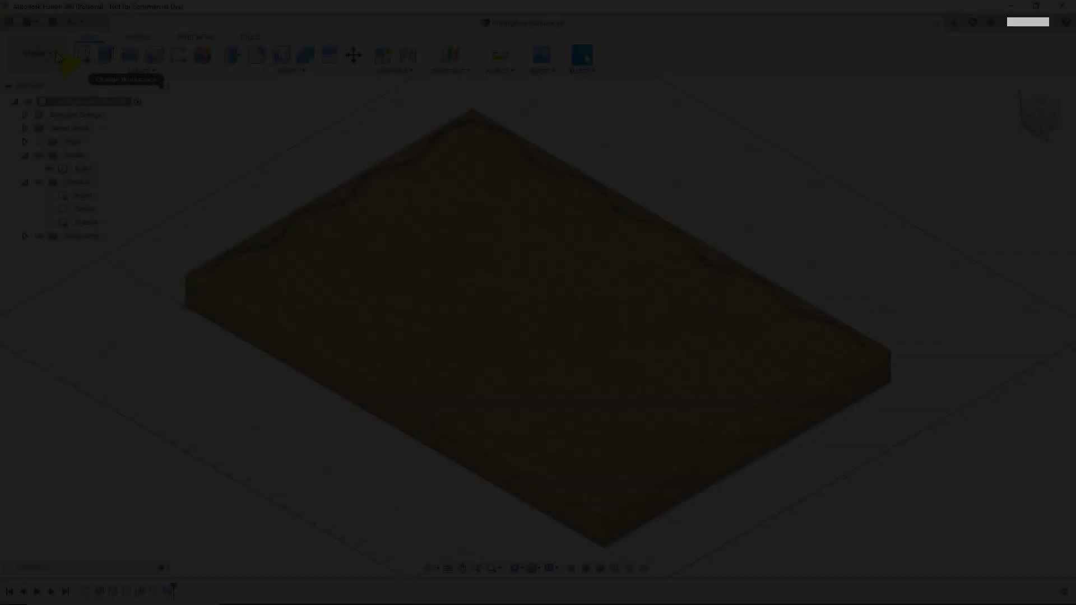
Switch to the Manufacture workspace and start a 2D Contour operation in Setup2.
left_click(56, 52)
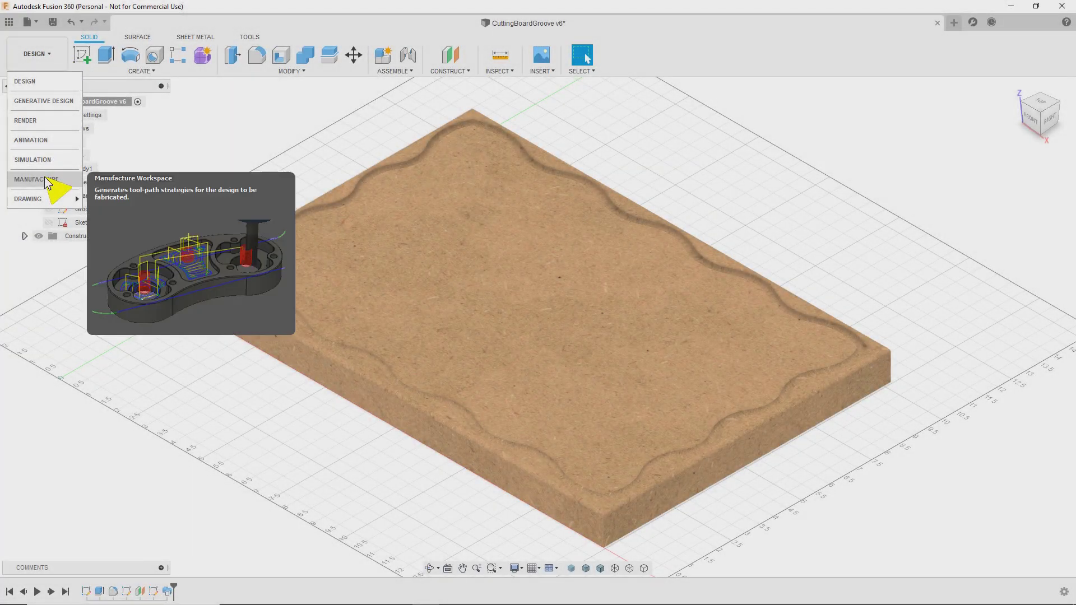
left_click(47, 176)
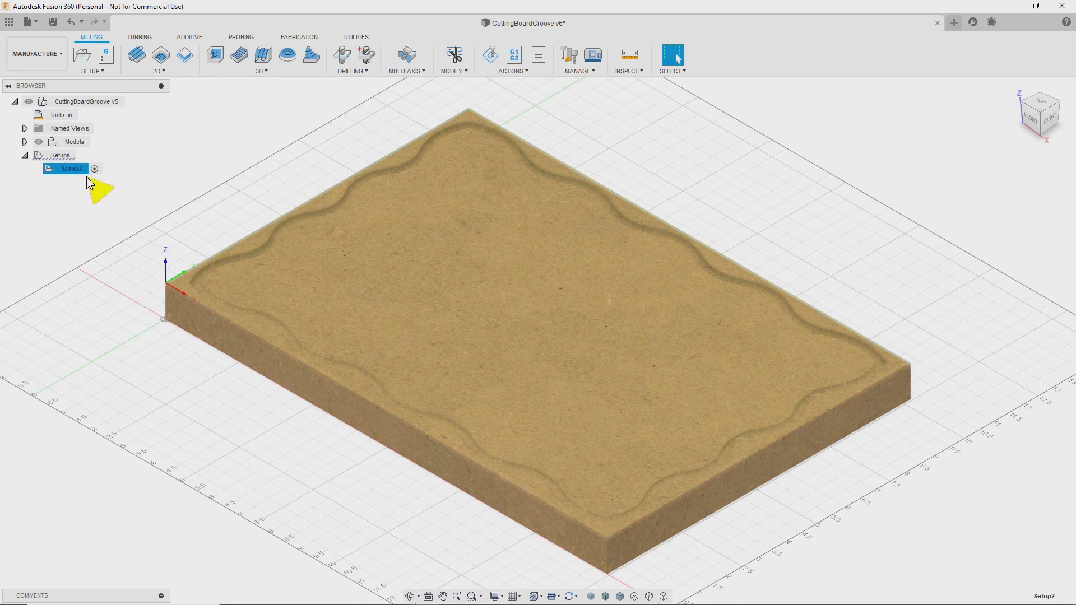
left_click(158, 70)
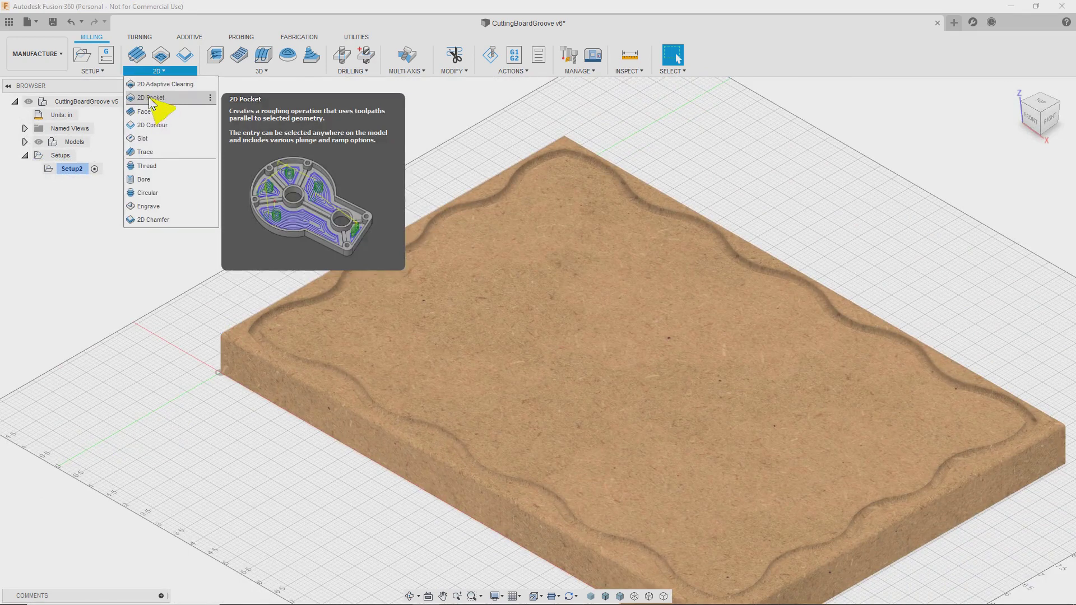
left_click(153, 124)
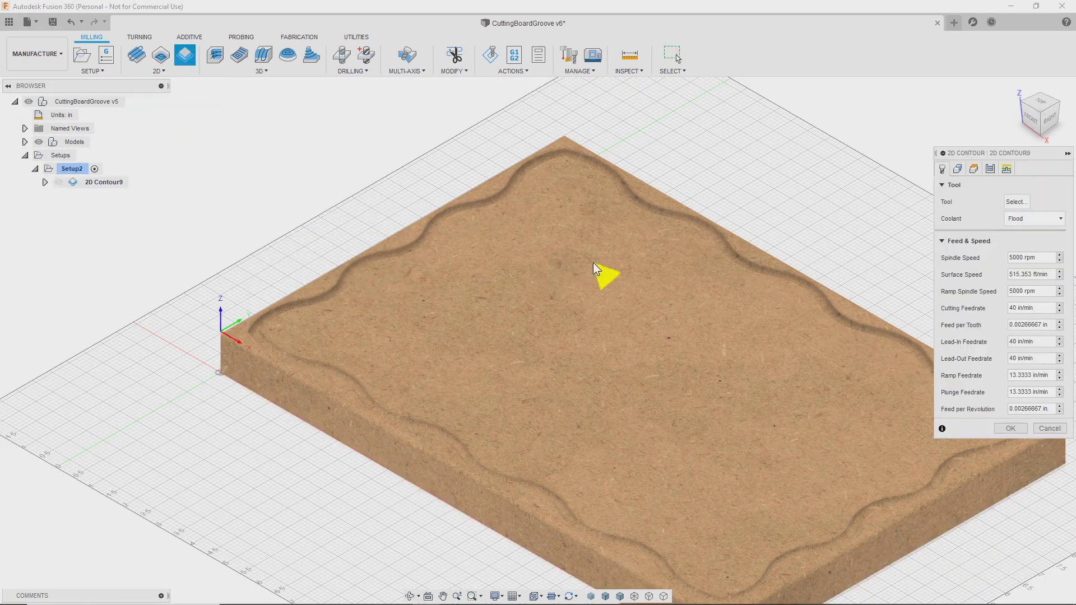
Assign the 1/4" spiral ball nose tool to the 2D Contour and disable its coolant.
left_click(1004, 202)
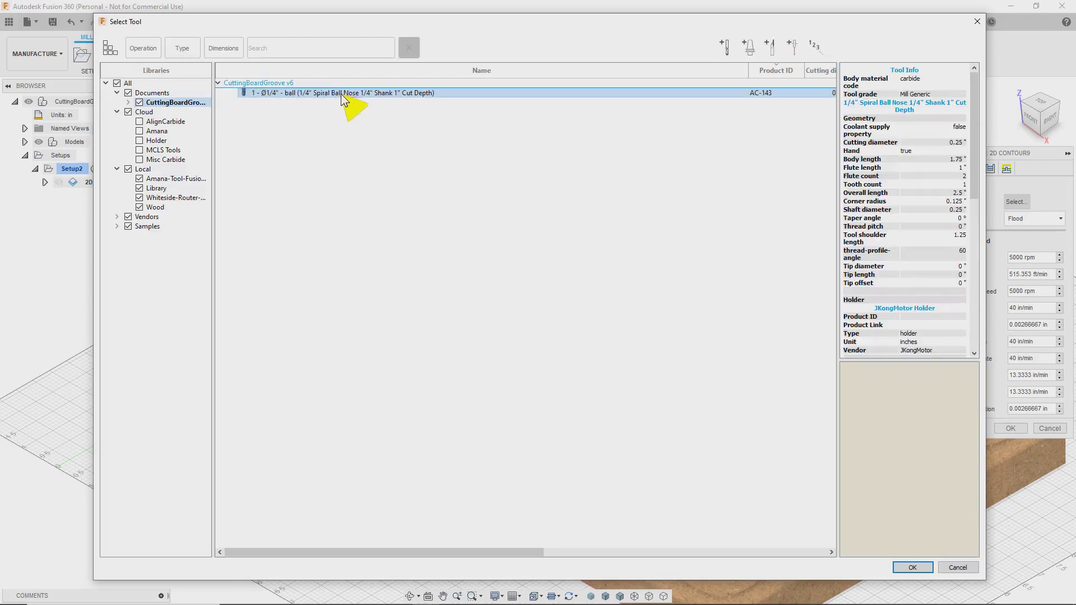
double_click(344, 94)
left_click(1002, 238)
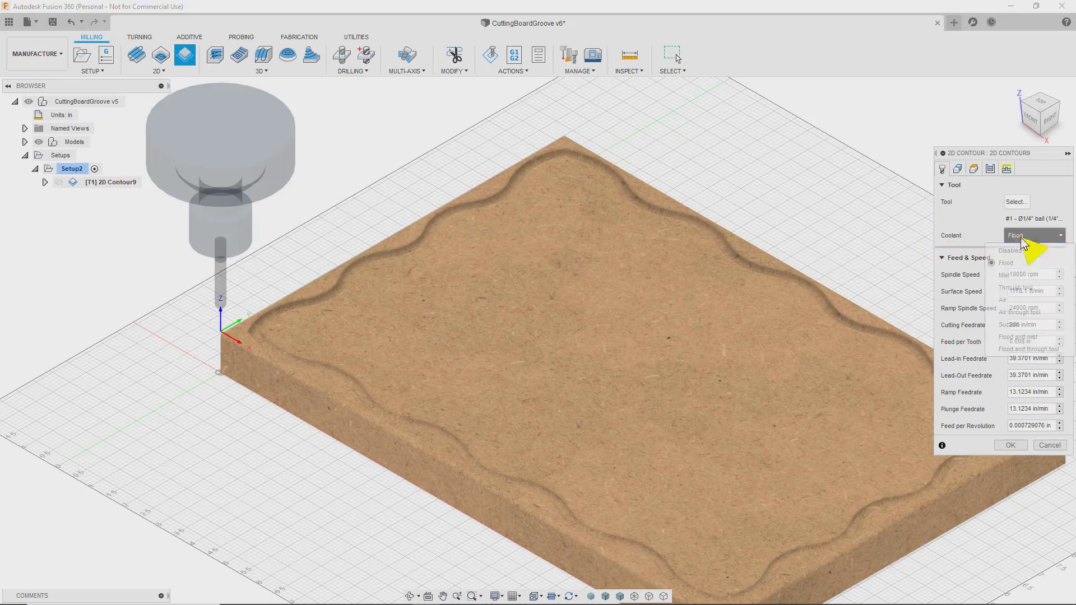
left_click(1015, 253)
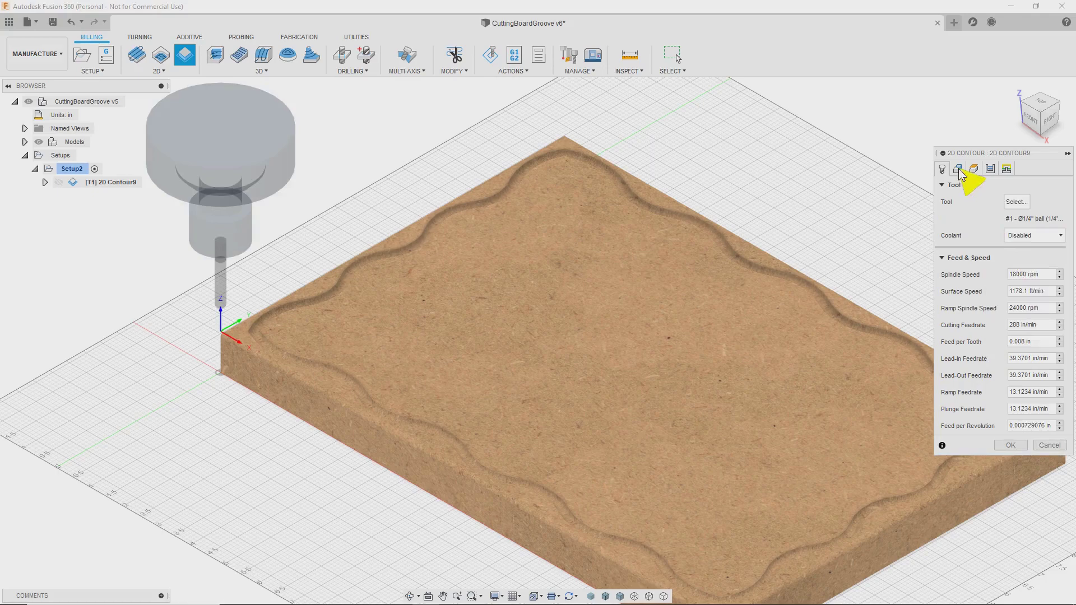
Select the groove's closed outer edge on the board's top face as the contour to machine.
left_click(958, 171)
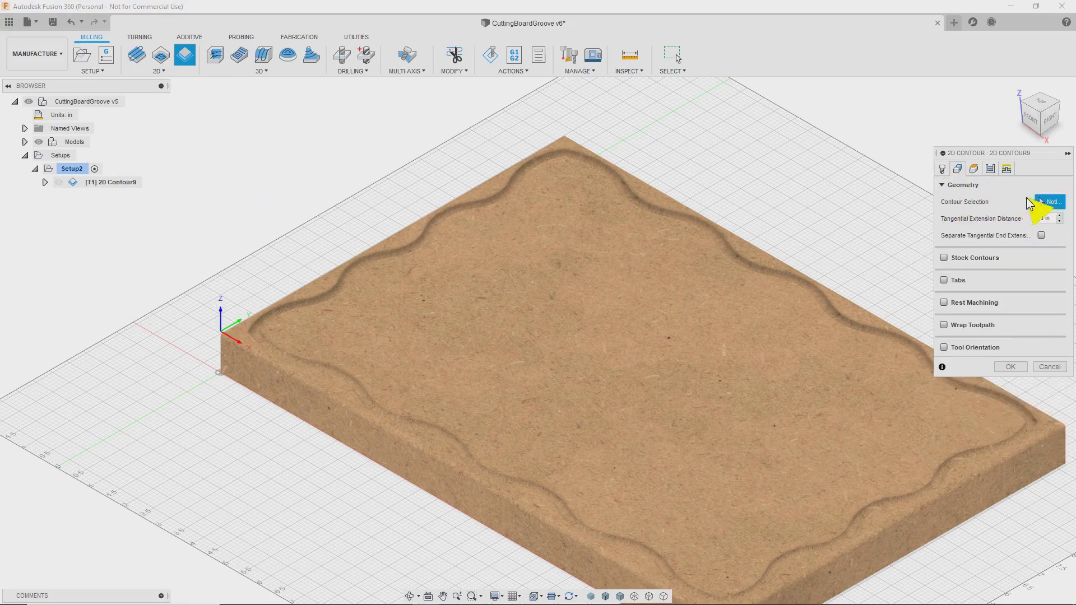
left_click(312, 376)
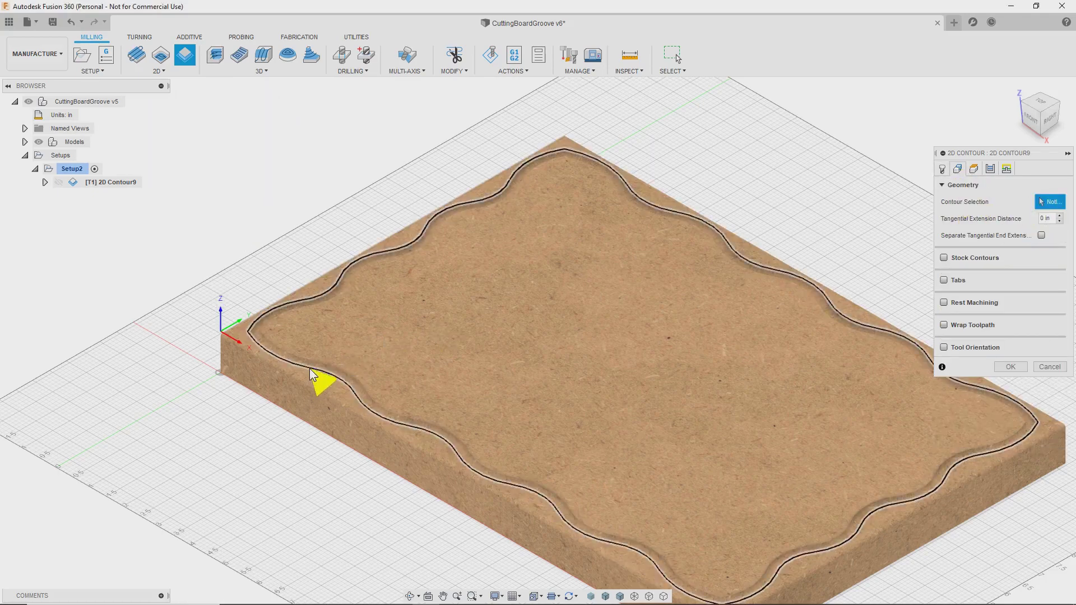
left_click(312, 375)
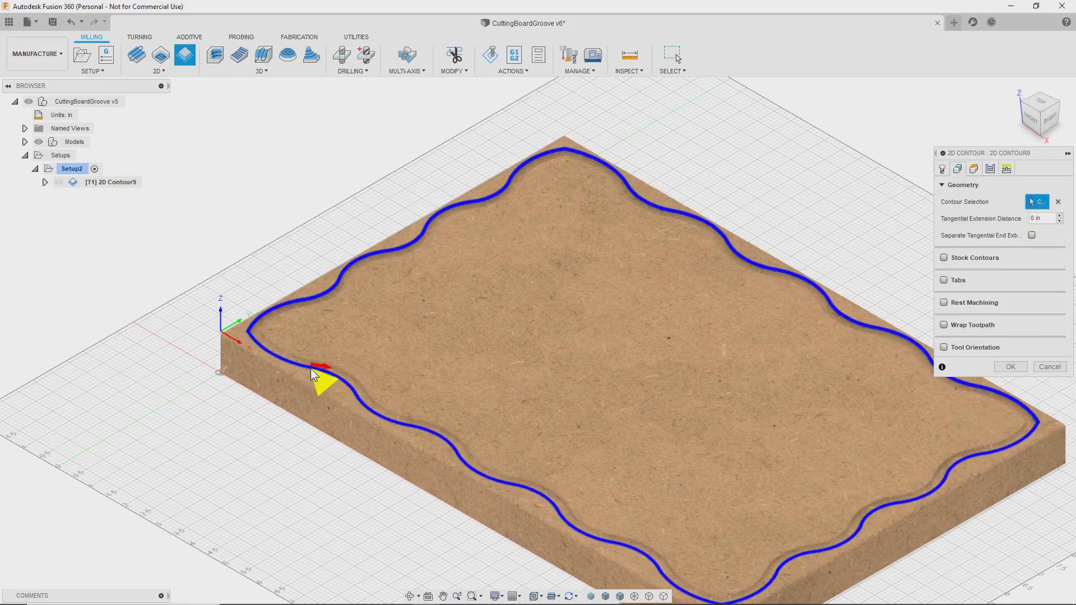
Set the 2D Contour's bottom height to be measured from the stock top with an offset of -0.125 in.
left_click(973, 170)
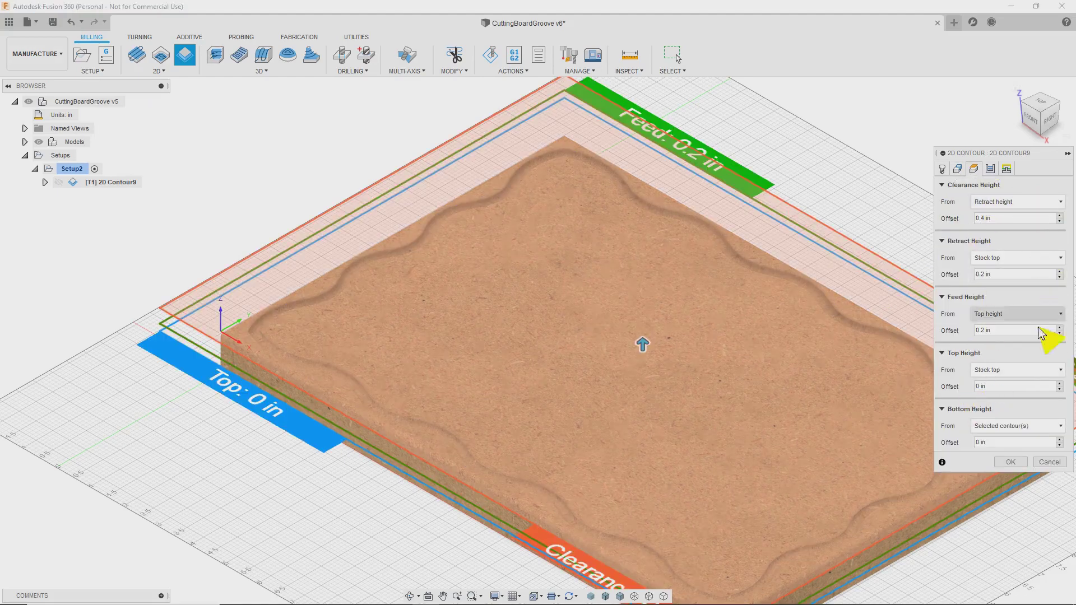
left_click(1047, 434)
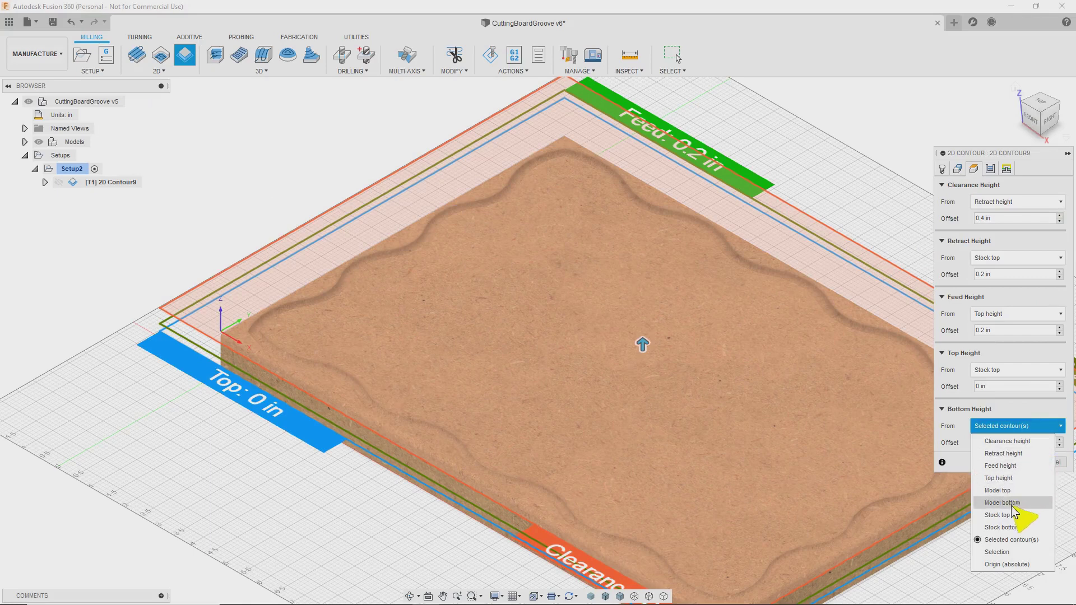
left_click(998, 514)
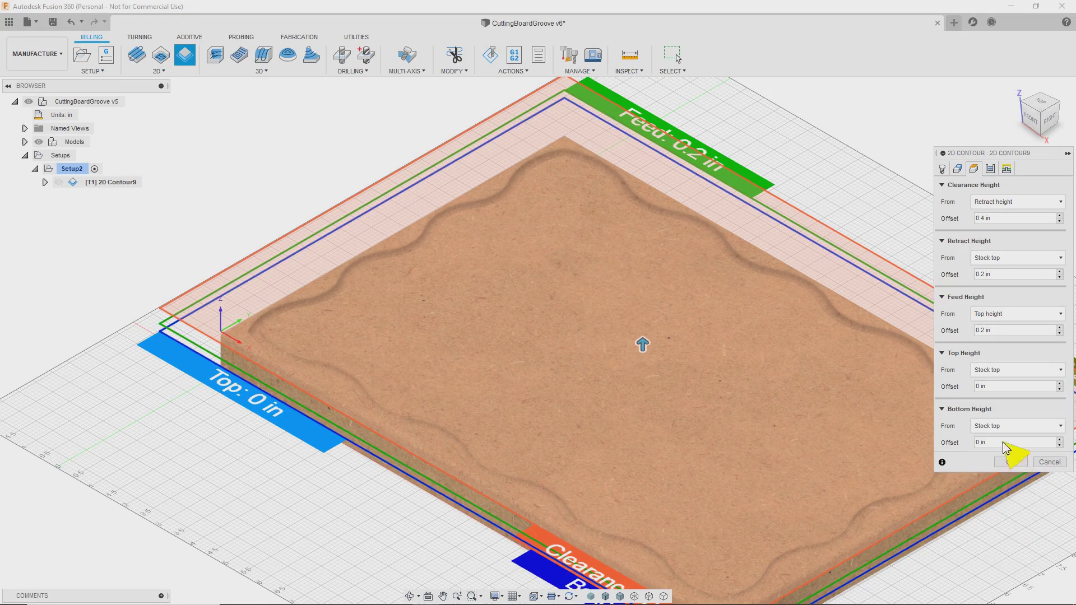
left_click(1003, 443)
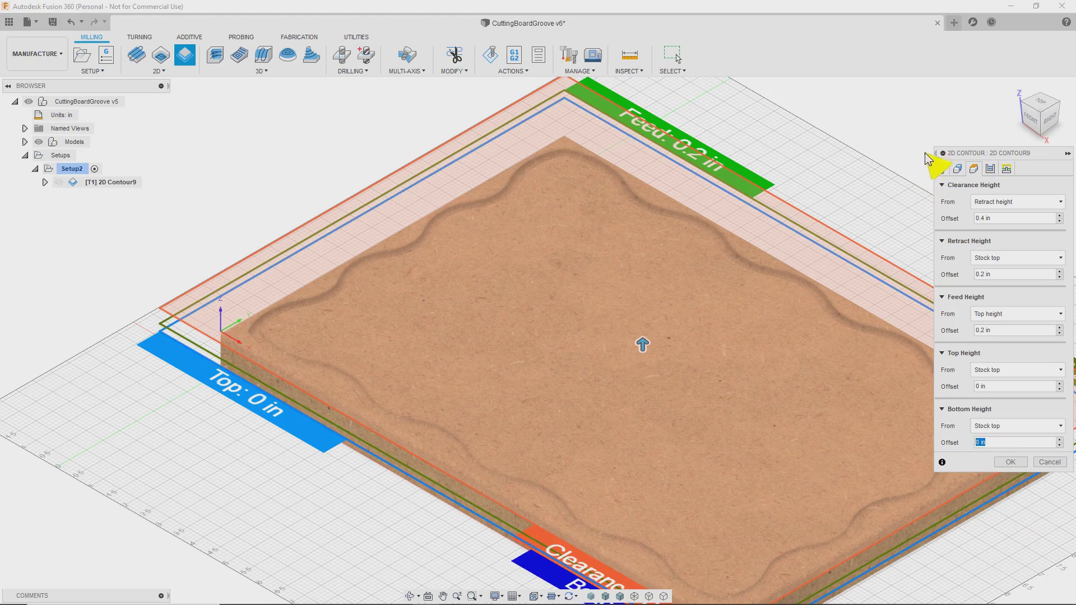
type("-.125")
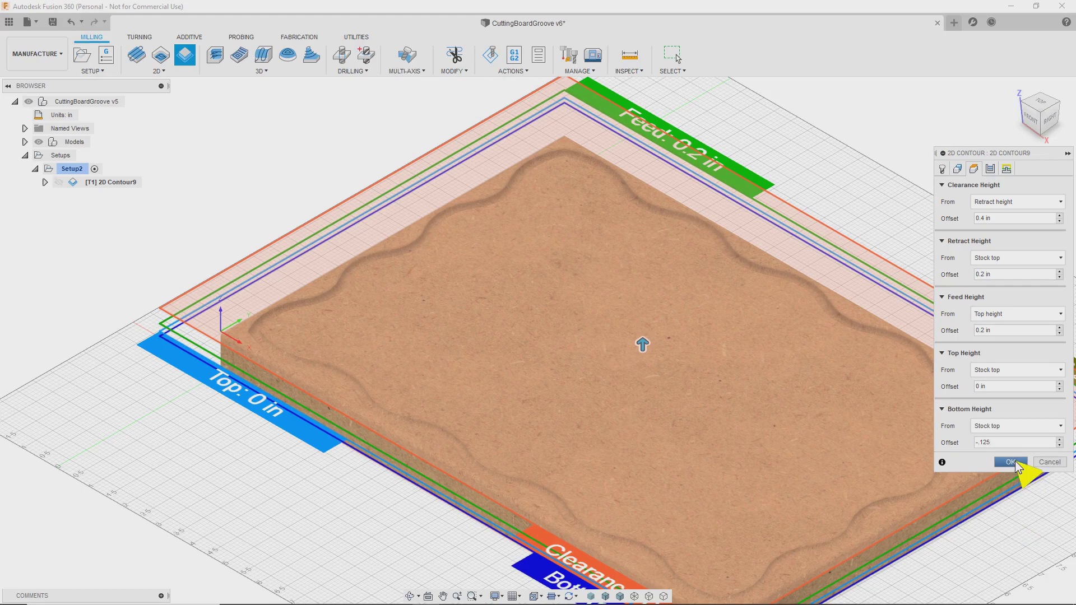
Enable multiple depths with a maximum roughing stepdown of 0.05 in and generate the 2D Contour toolpath.
left_click(990, 169)
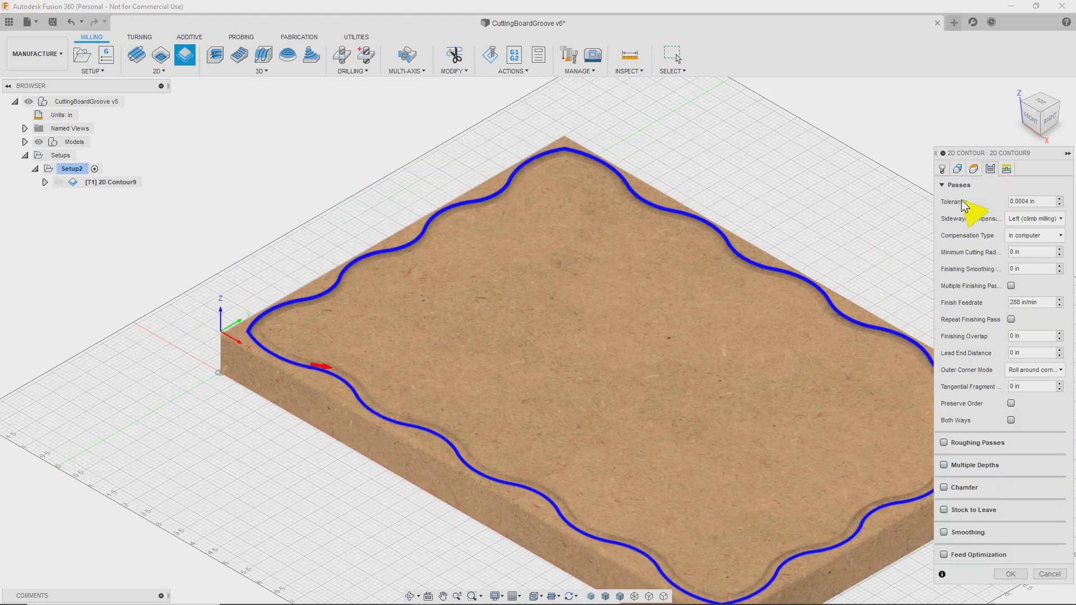
left_click(943, 465)
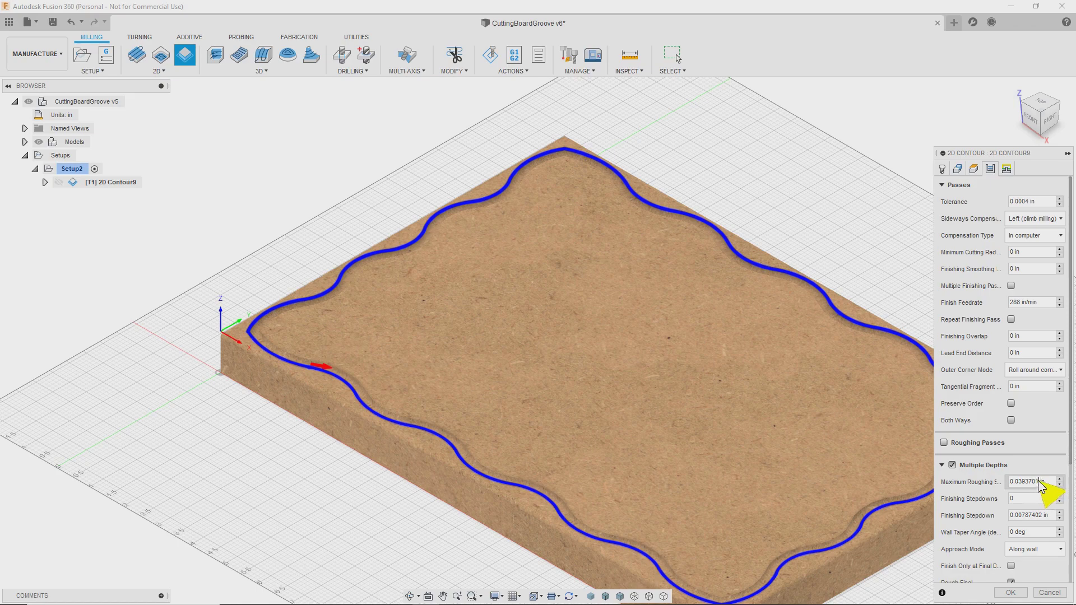
left_click_drag(1037, 481, 1017, 482)
type("5")
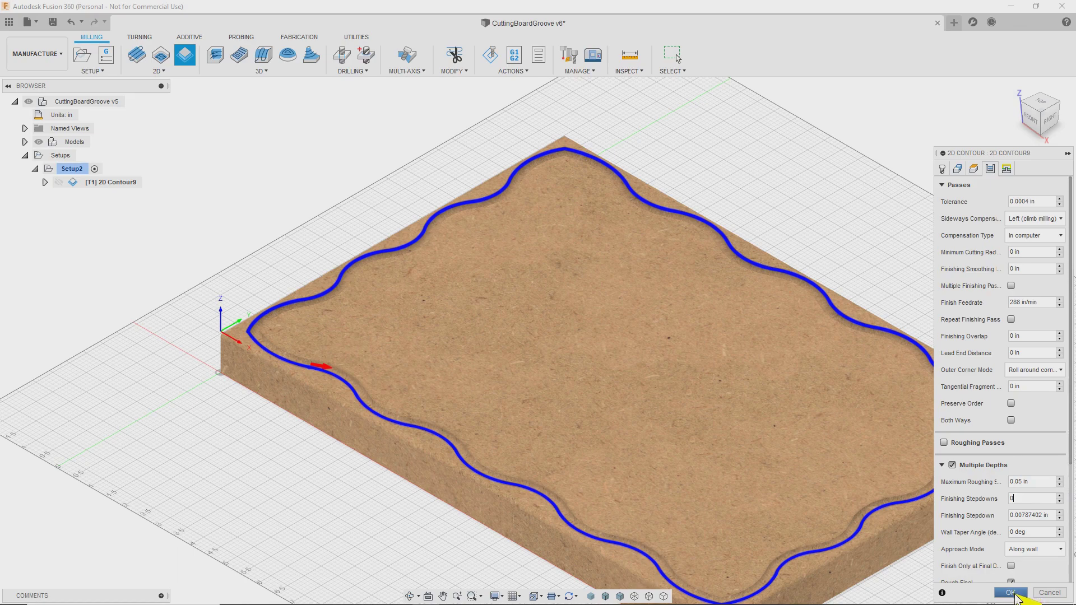
left_click(1010, 593)
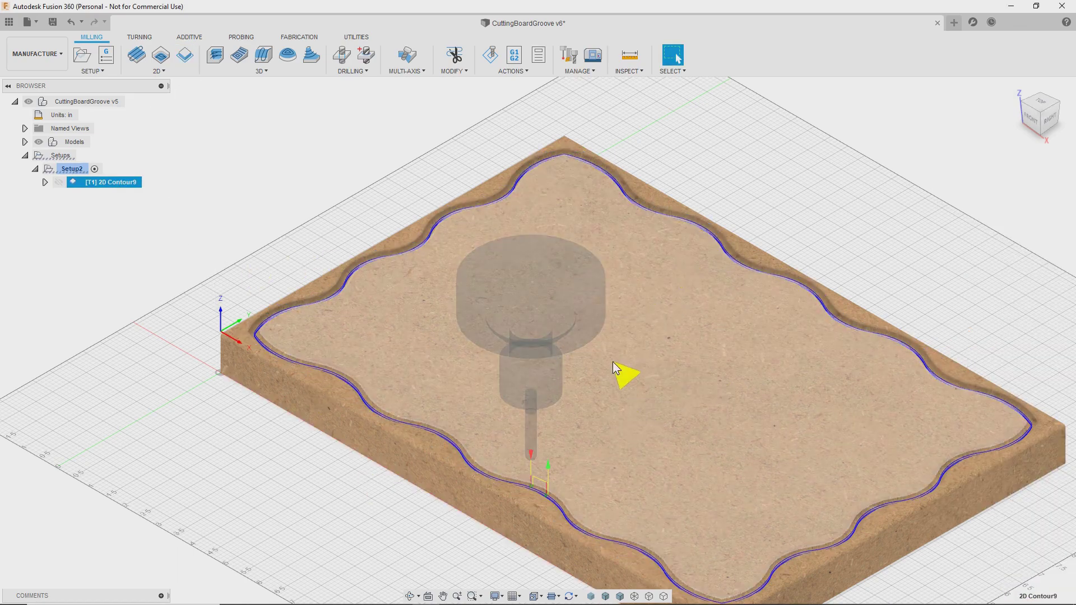
Edit the 2D Contour to use a point at the groove corner nearest the origin as its entry position, and regenerate it.
middle_click_drag(613, 367, 574, 318)
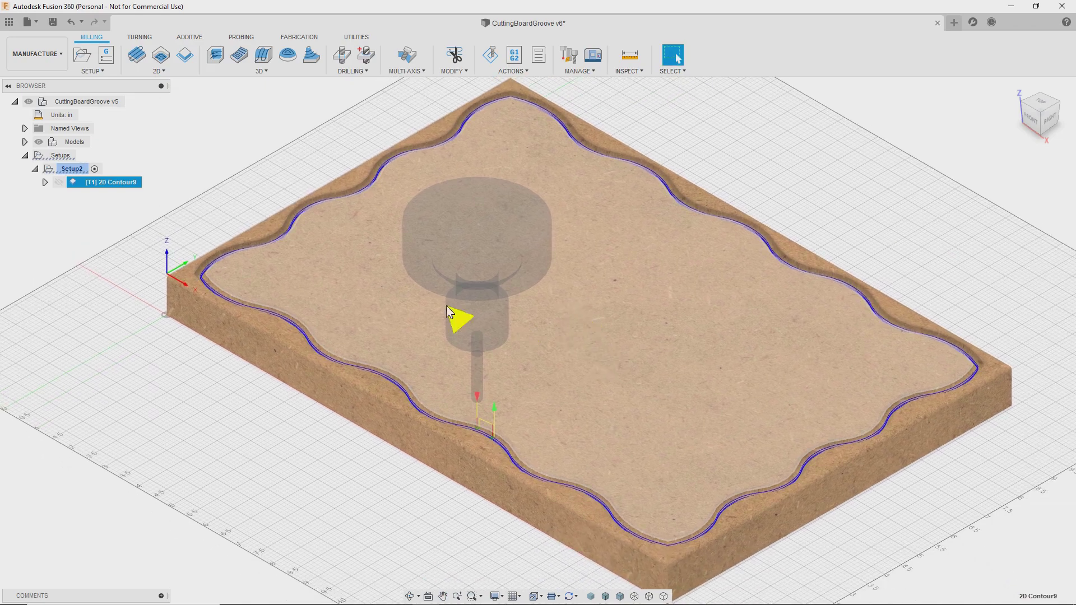
right_click(115, 185)
left_click(134, 202)
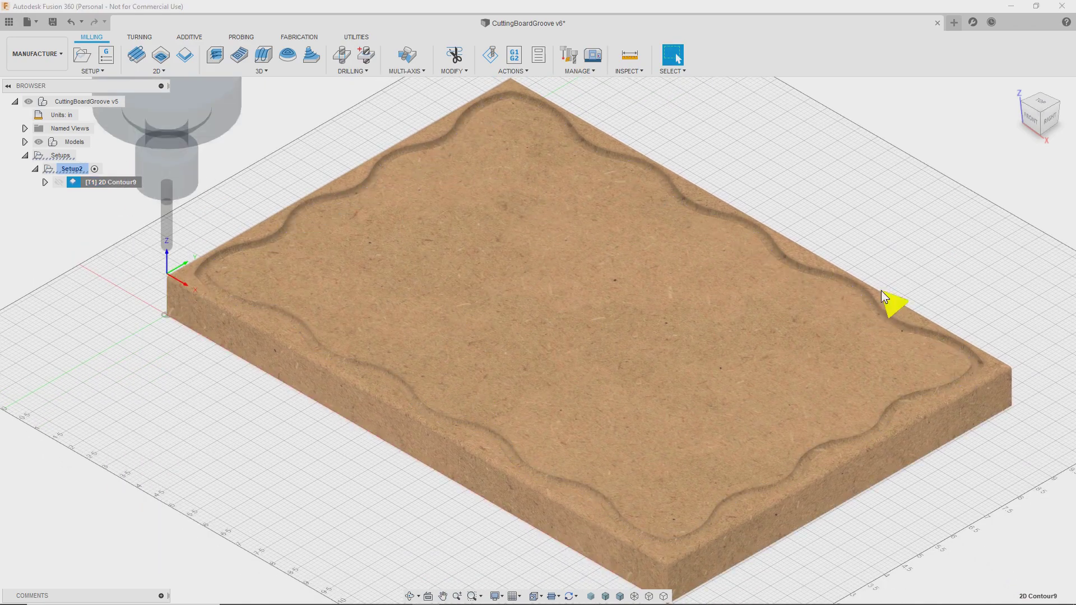
left_click(991, 169)
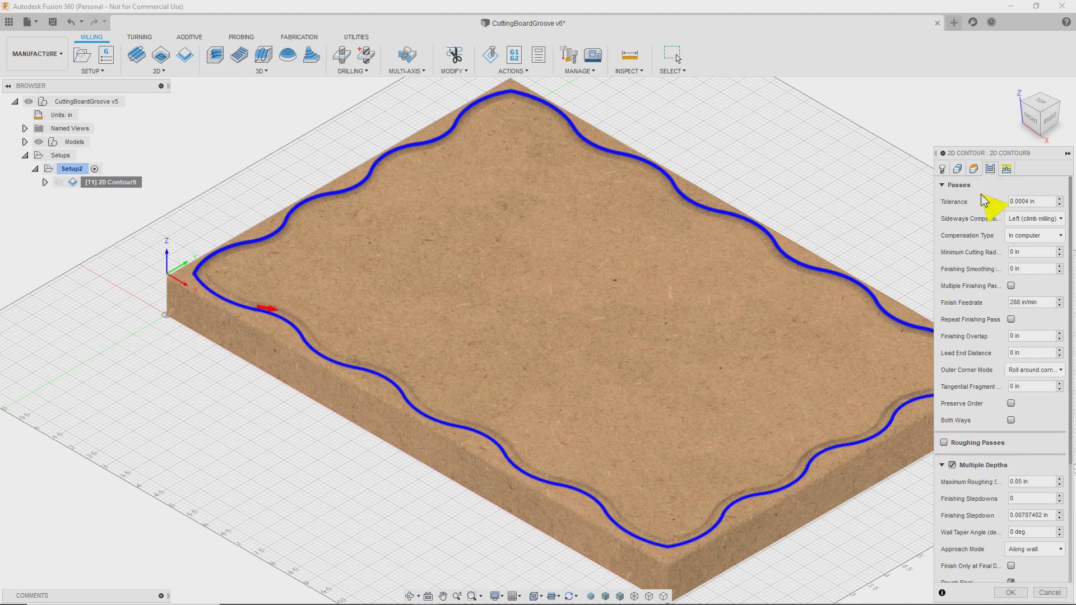
left_click(1006, 169)
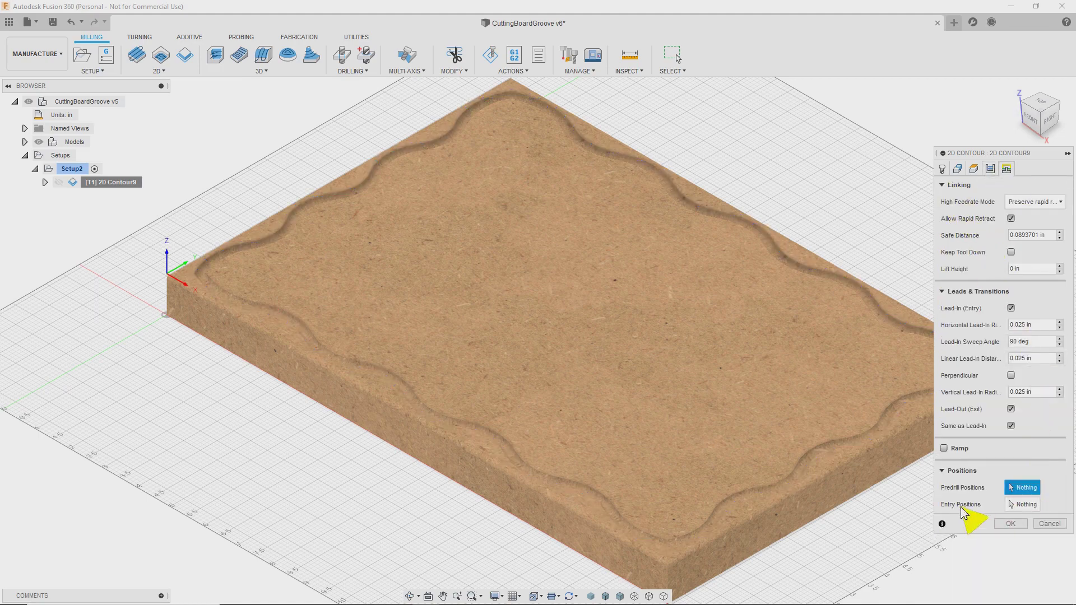
left_click(1023, 505)
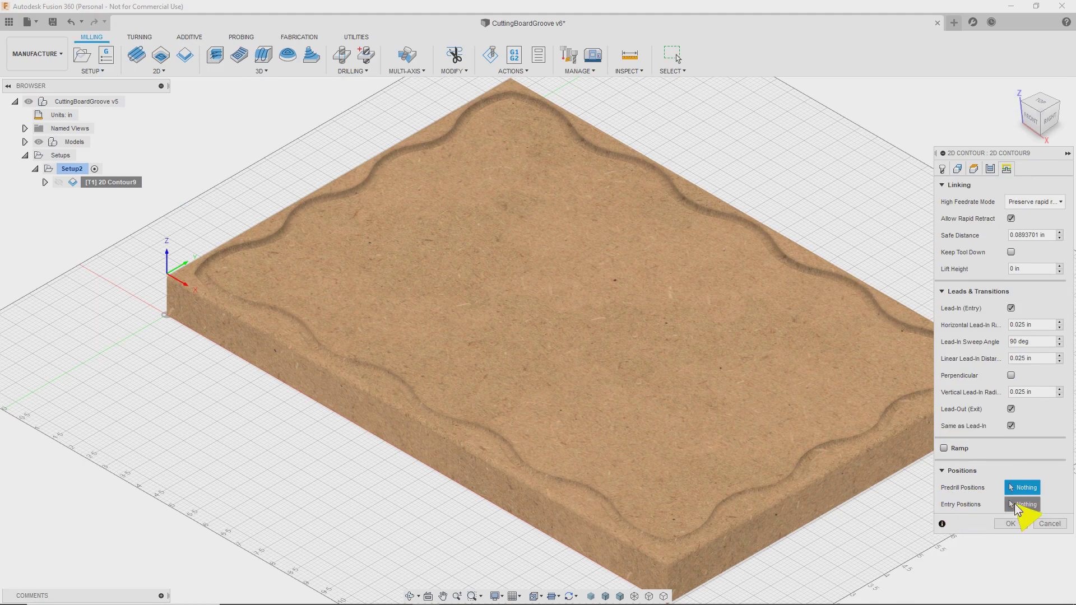
scroll(200, 280, "up", 3)
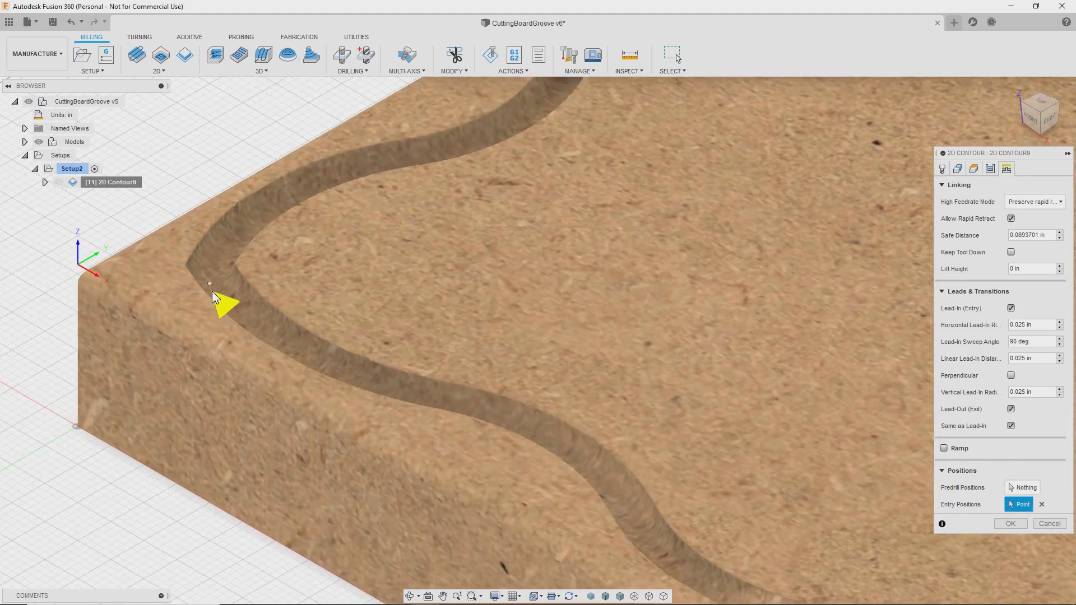
left_click(1011, 524)
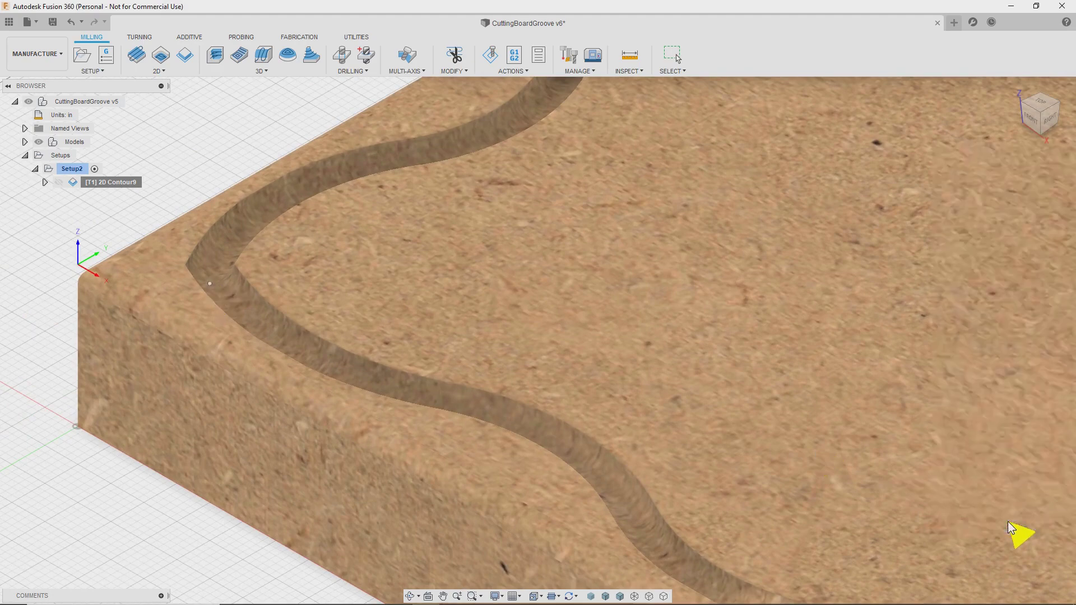
Inspect the regenerated toolpath around the groove and play its simulation.
scroll(303, 350, "down", 5)
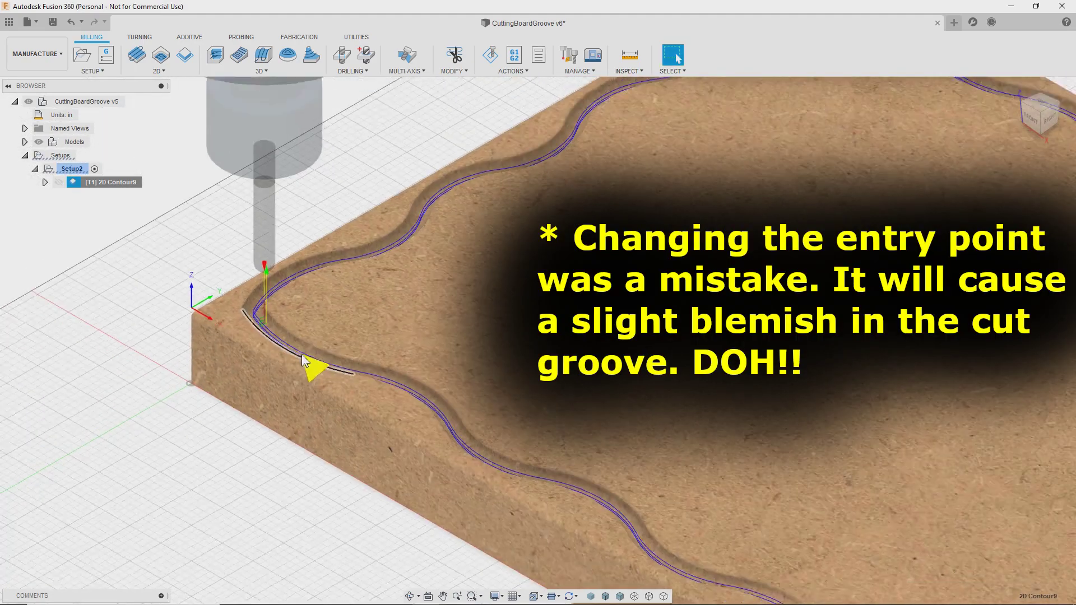
scroll(359, 381, "up", 2)
scroll(183, 226, "down", 5)
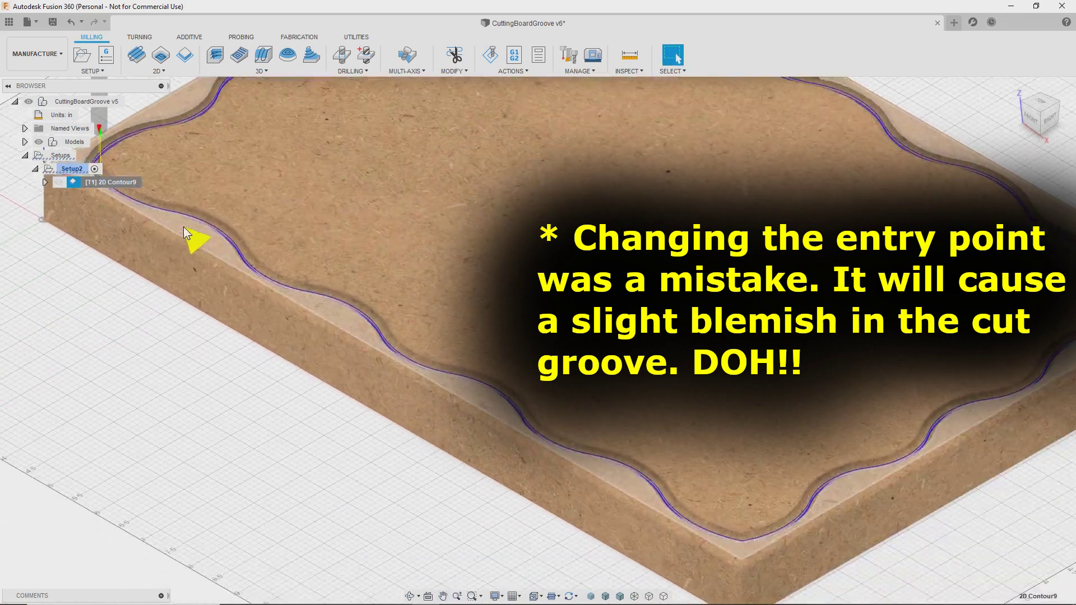
scroll(200, 215, "up", 3)
scroll(364, 338, "down", 4)
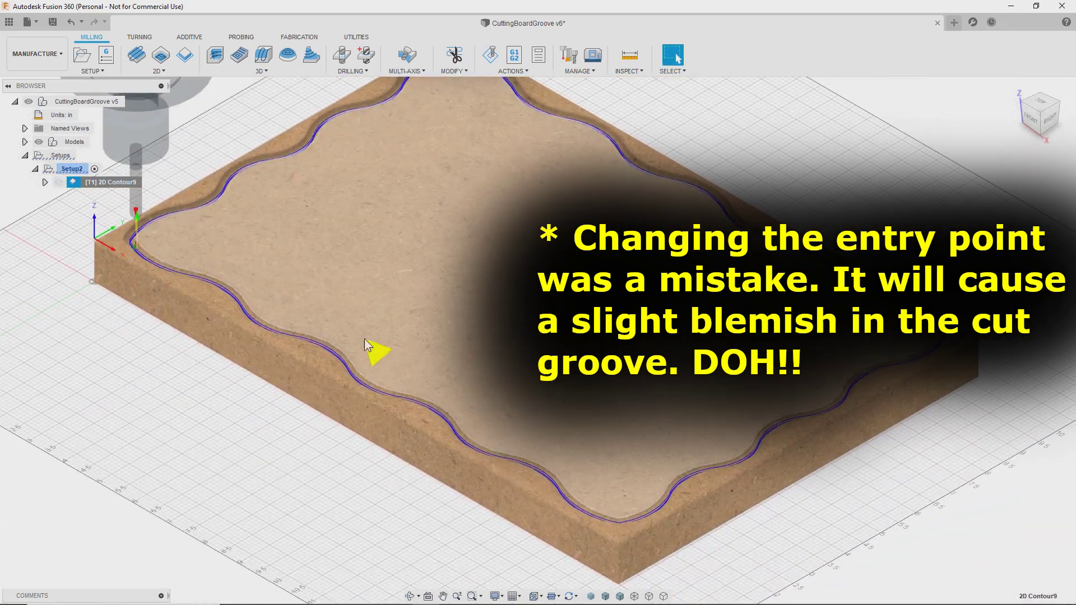
scroll(357, 320, "up", 4)
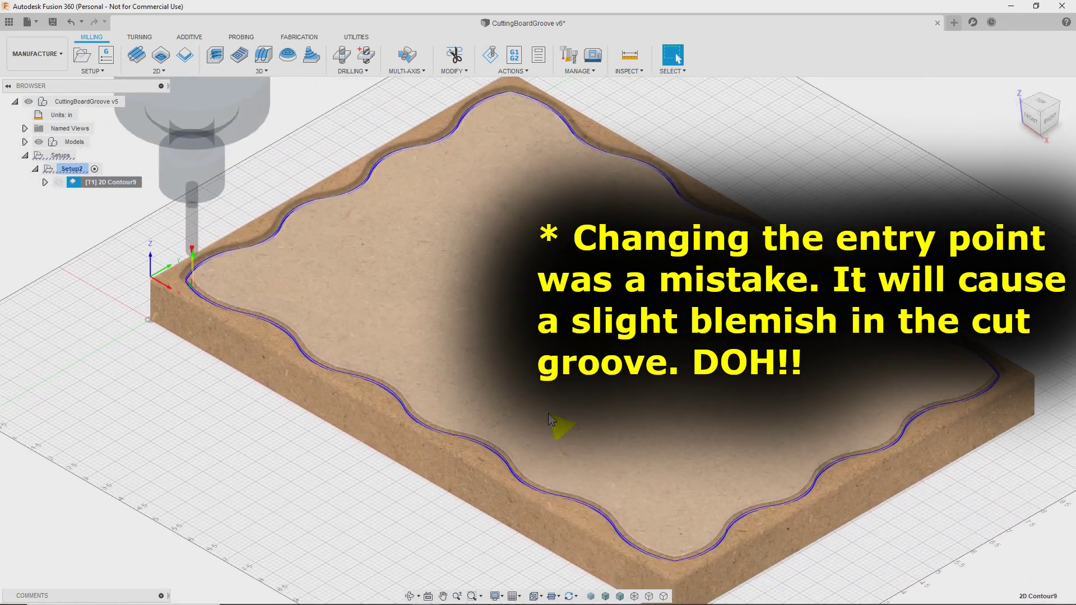
left_click(493, 55)
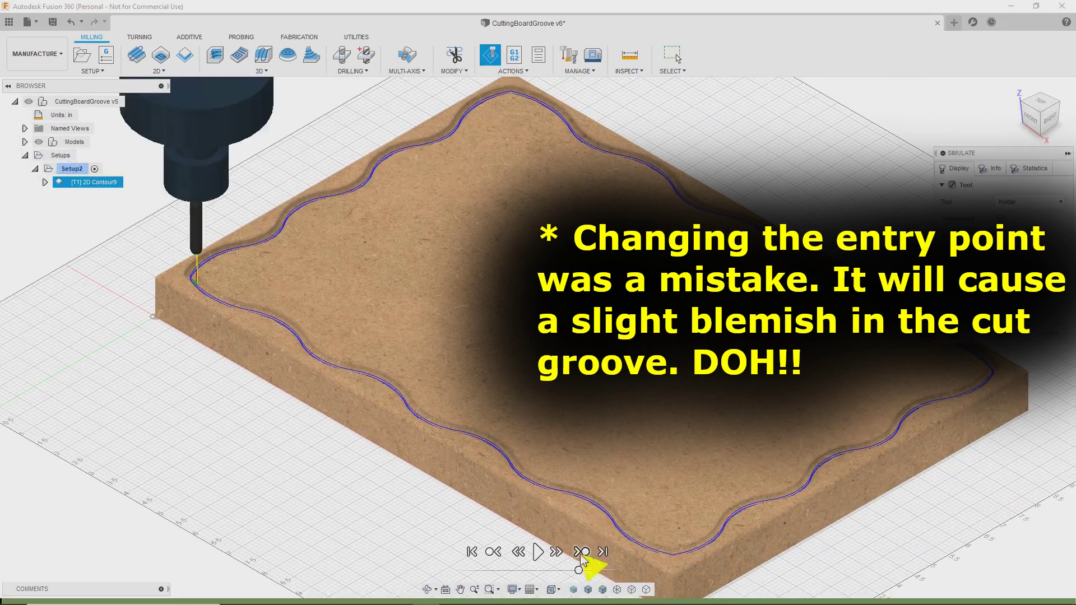
left_click(540, 552)
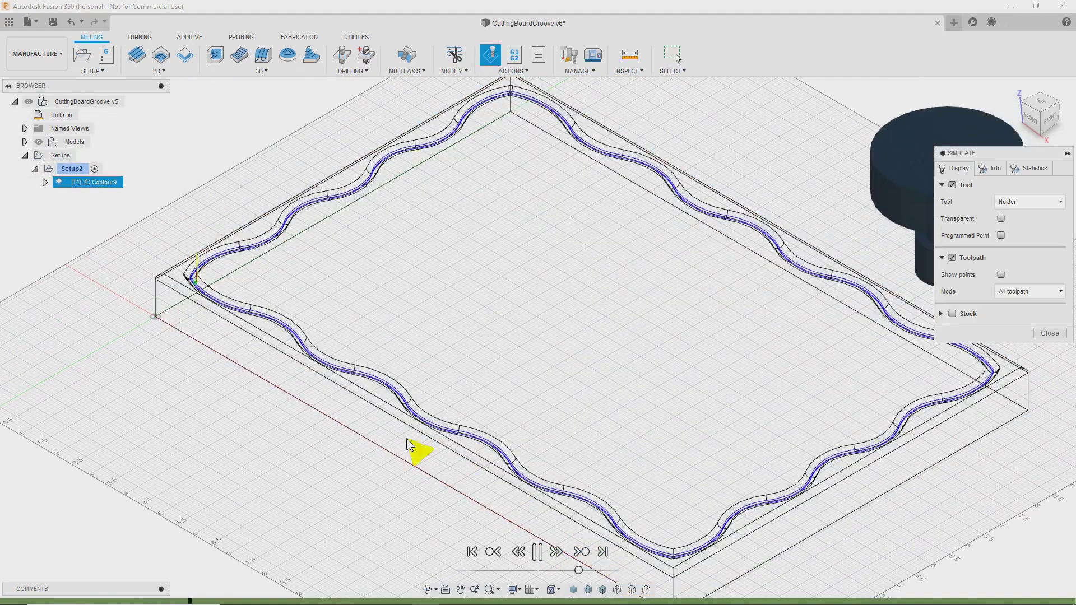
Examine the running simulation from the front and up close against the groove profile, return to the home view and end the simulation.
left_click(1032, 124)
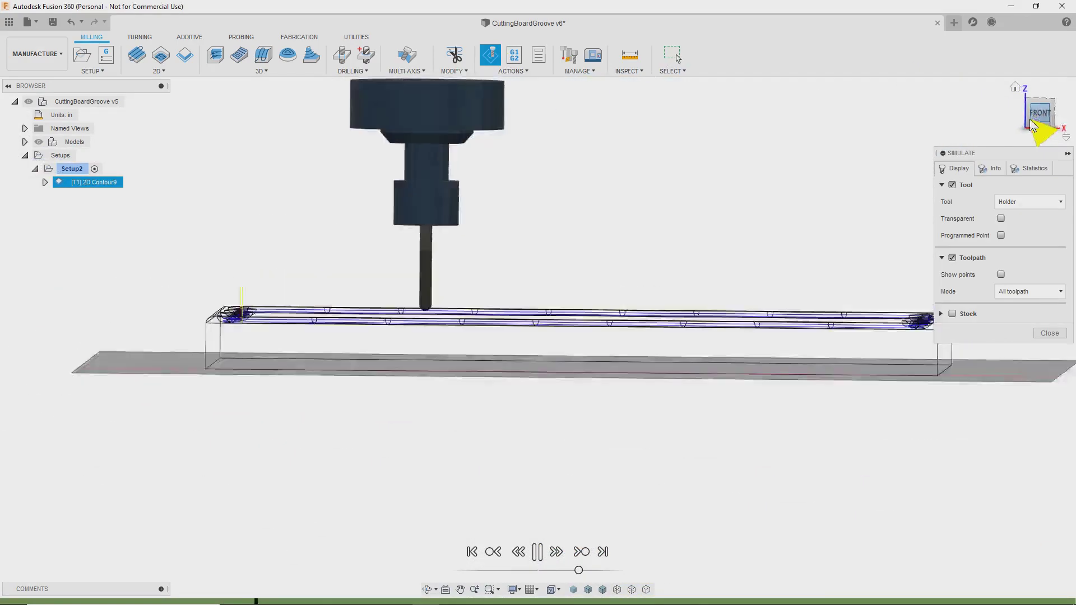
scroll(257, 319, "up", 5)
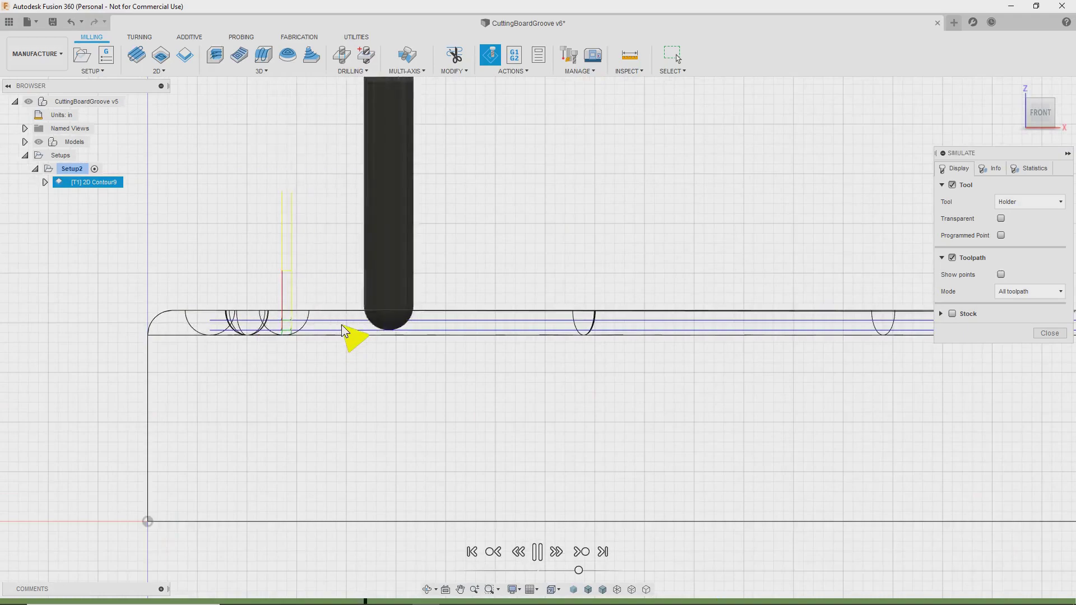
middle_click_drag(812, 286, 710, 227)
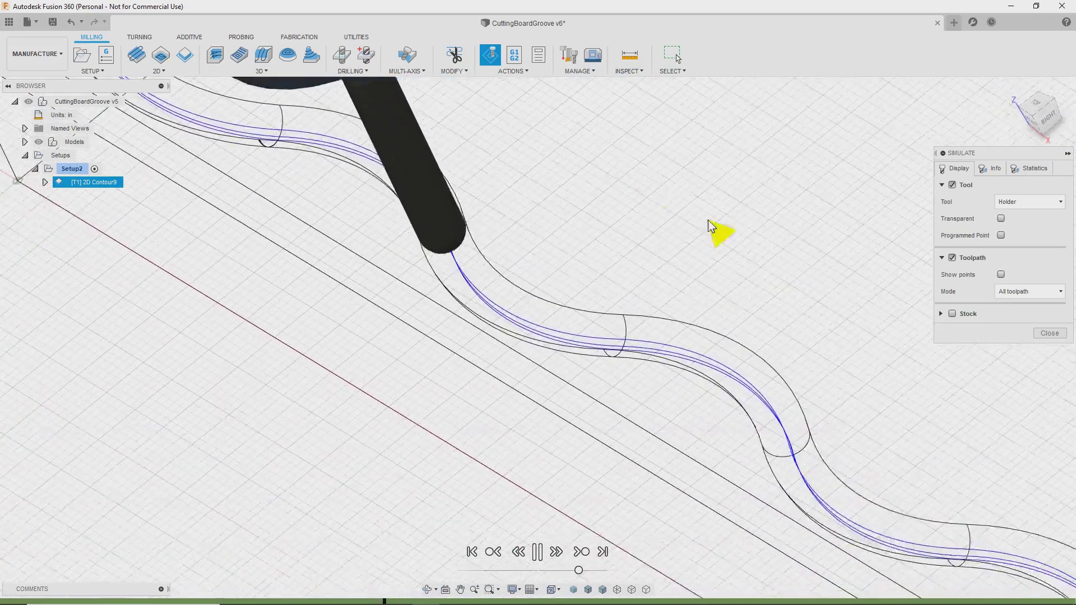
scroll(877, 200, "down", 8)
scroll(894, 183, "down", 3)
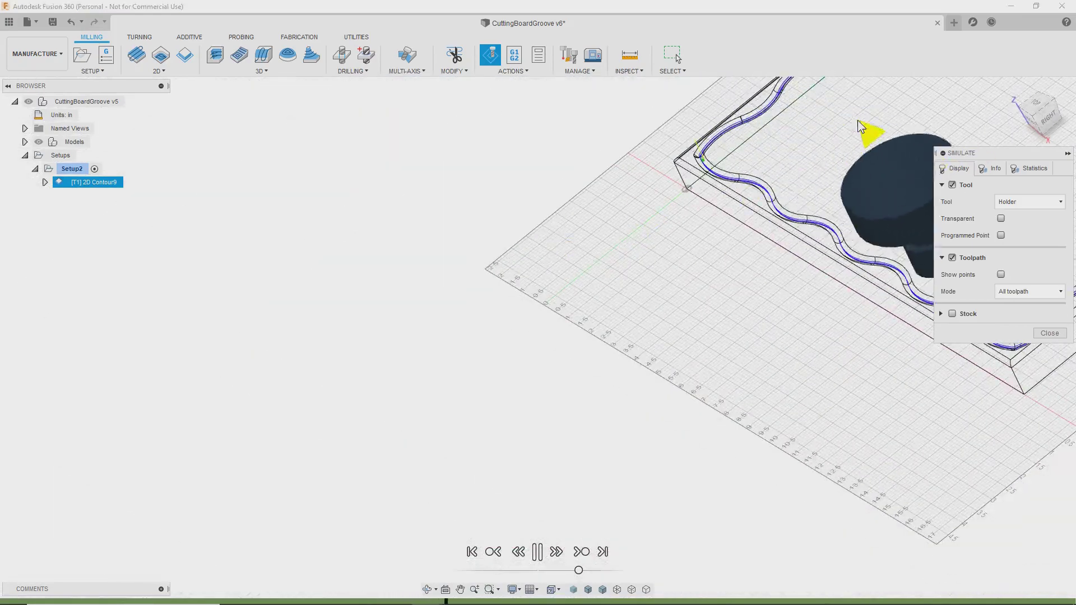
mouse_move(862, 127)
middle_mouse_down()
mouse_move(457, 233)
mouse_move(446, 225)
mouse_move(569, 276)
middle_mouse_up()
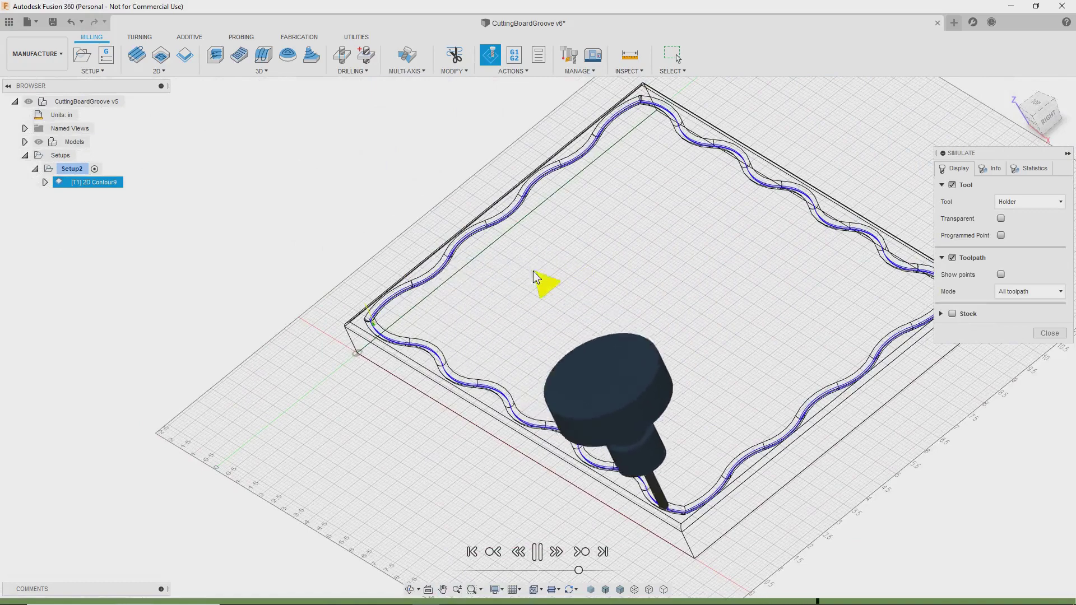
left_click(1015, 88)
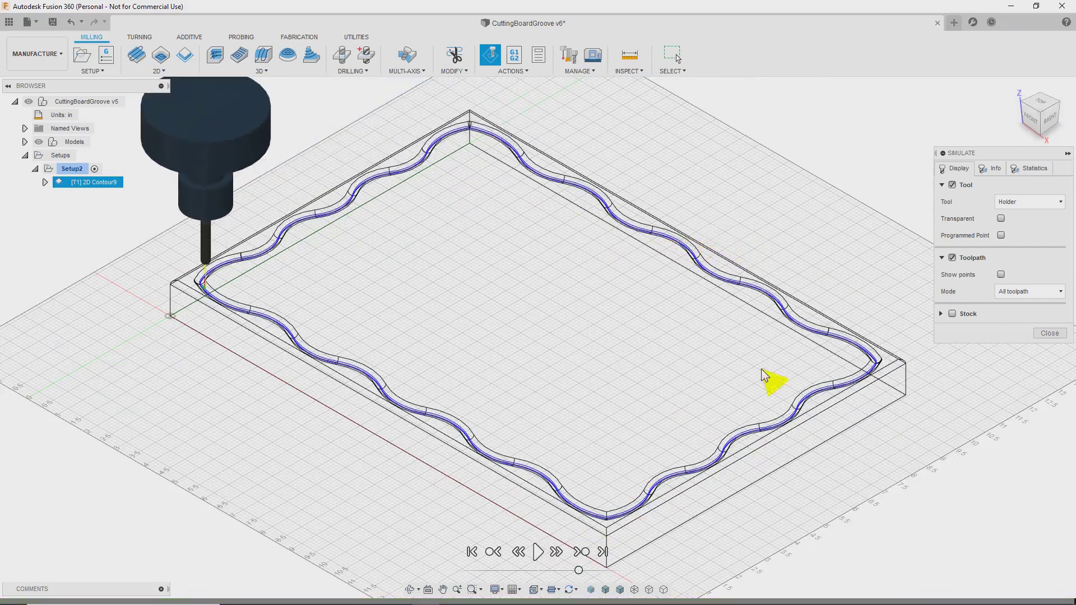
left_click(1049, 333)
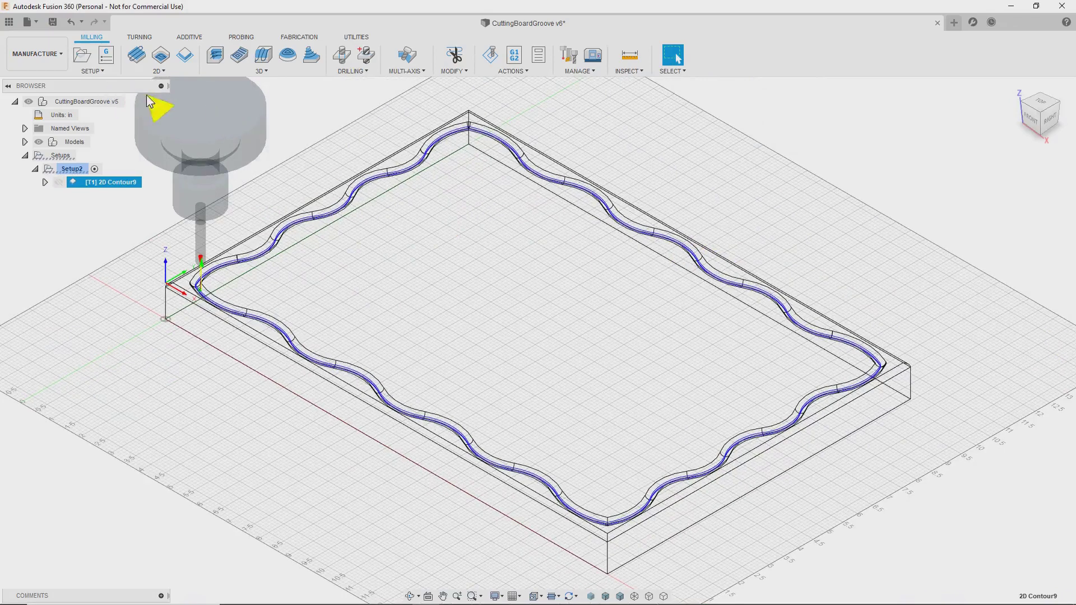
Post process the 2D Contour with the CNC Router Parts (Mach3Mill) post and save it as CuttingBoardGroove.tap in the nc folder.
right_click(111, 183)
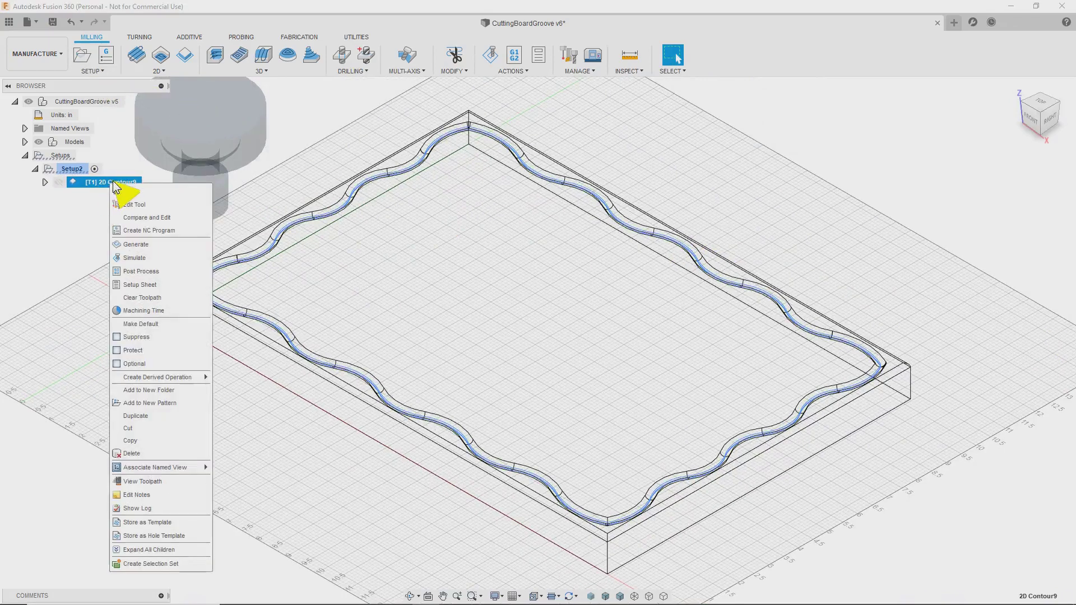
left_click(137, 272)
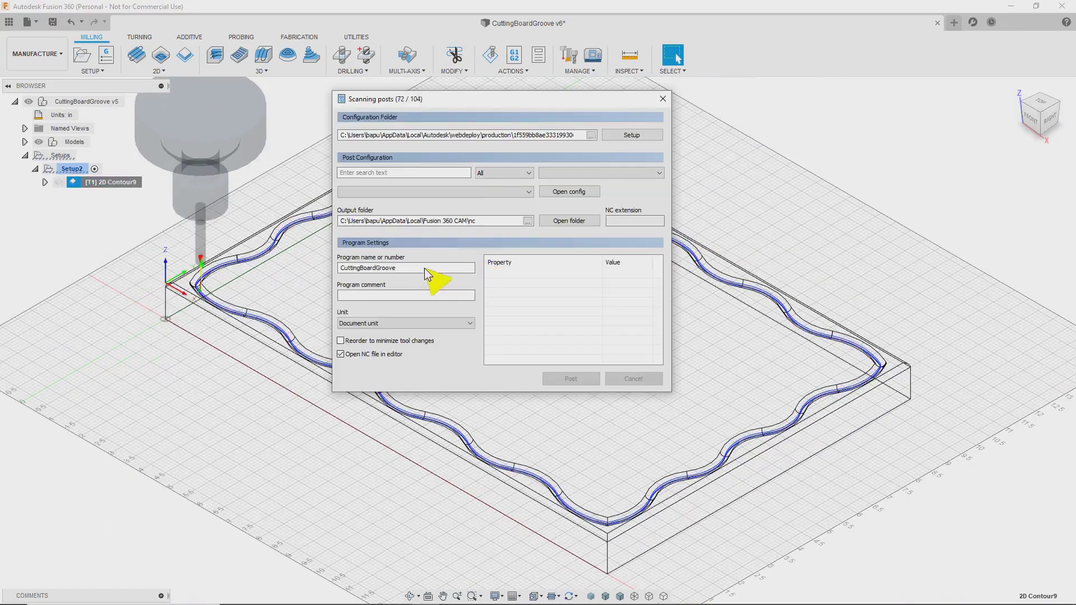
double_click(397, 269)
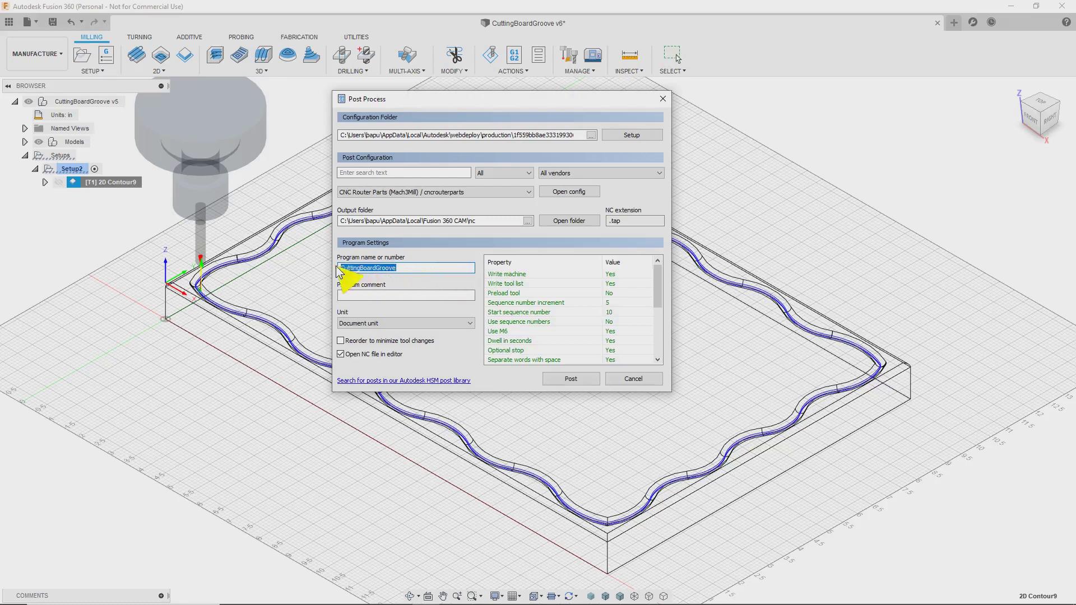
left_click(408, 269)
left_click_drag(409, 269, 343, 269)
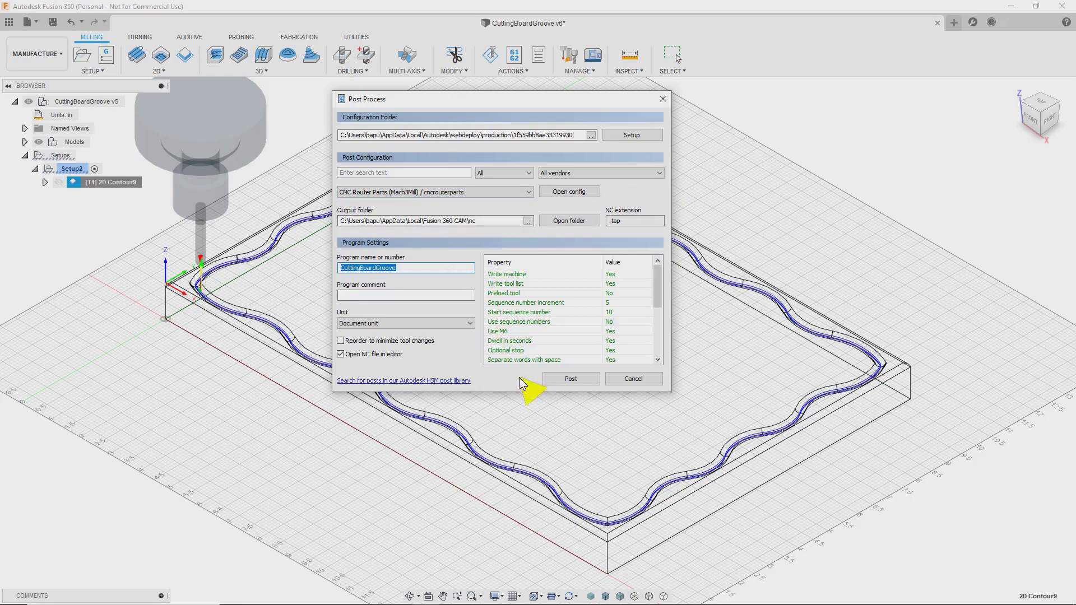
left_click(563, 381)
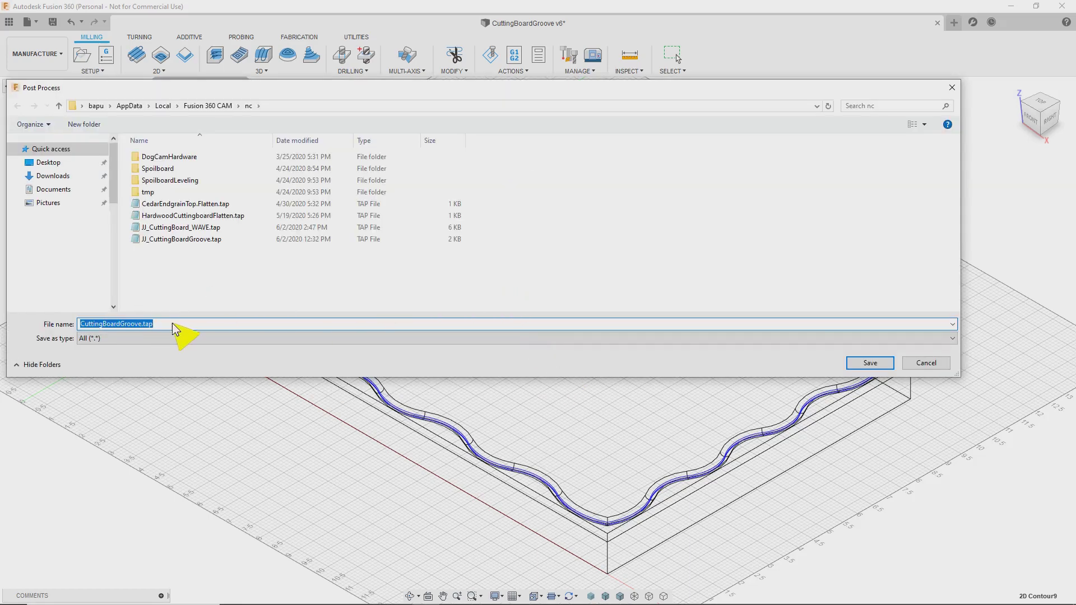
left_click(881, 367)
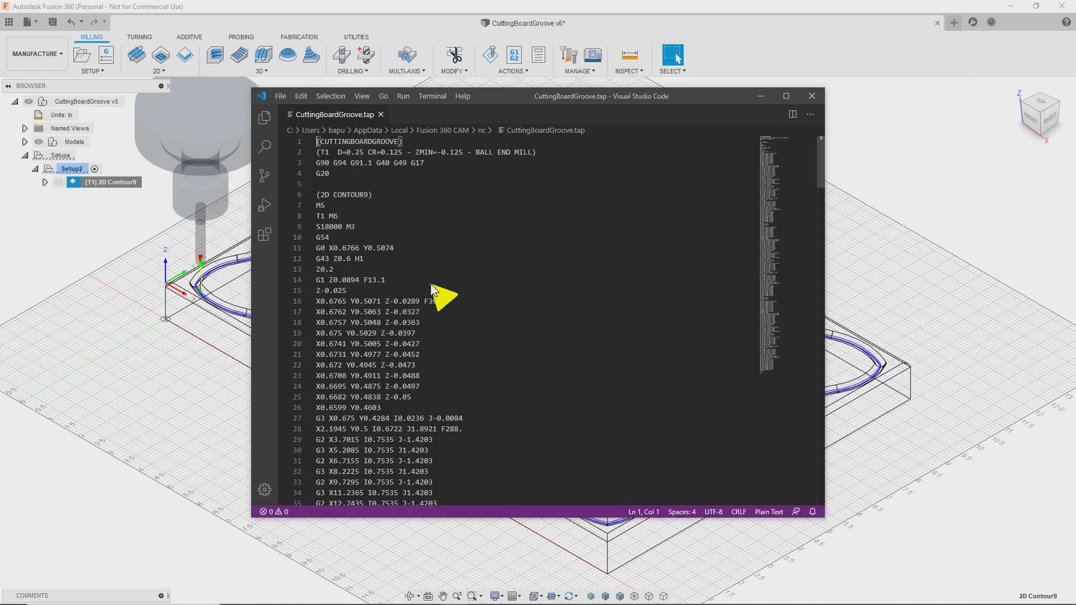
Look through the G-code of CuttingBoardGroove.tap in Visual Studio Code and close the editor.
scroll(432, 356, "down", 20)
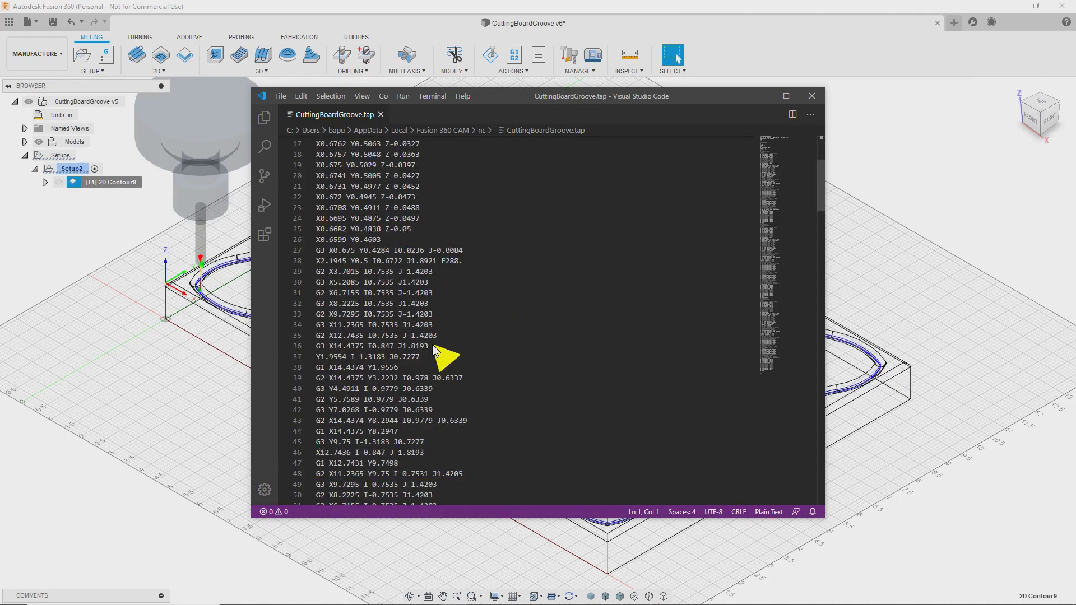
scroll(432, 357, "down", 20)
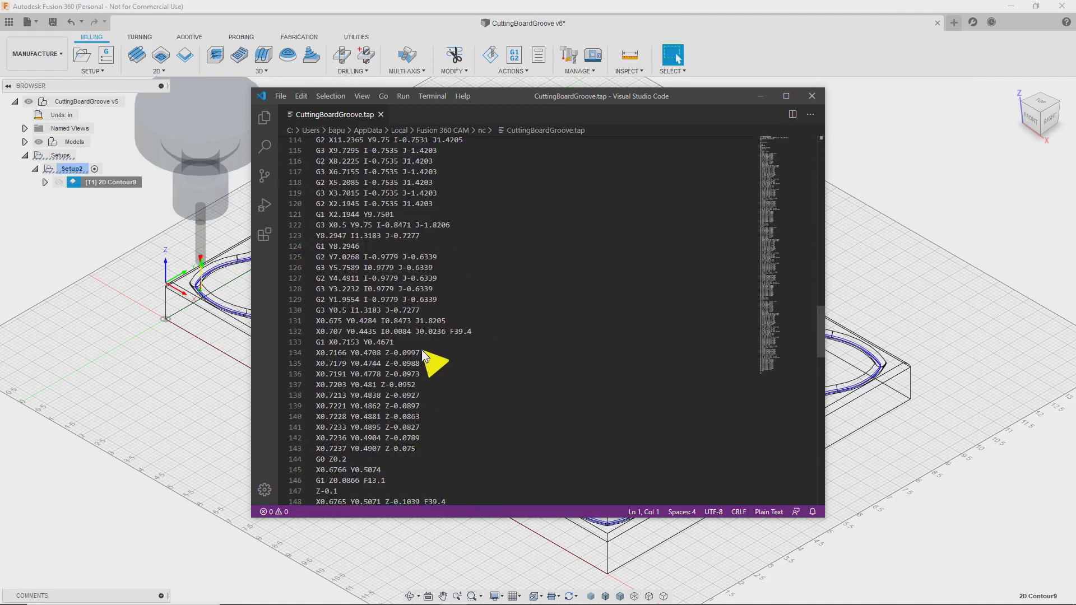
left_click(812, 98)
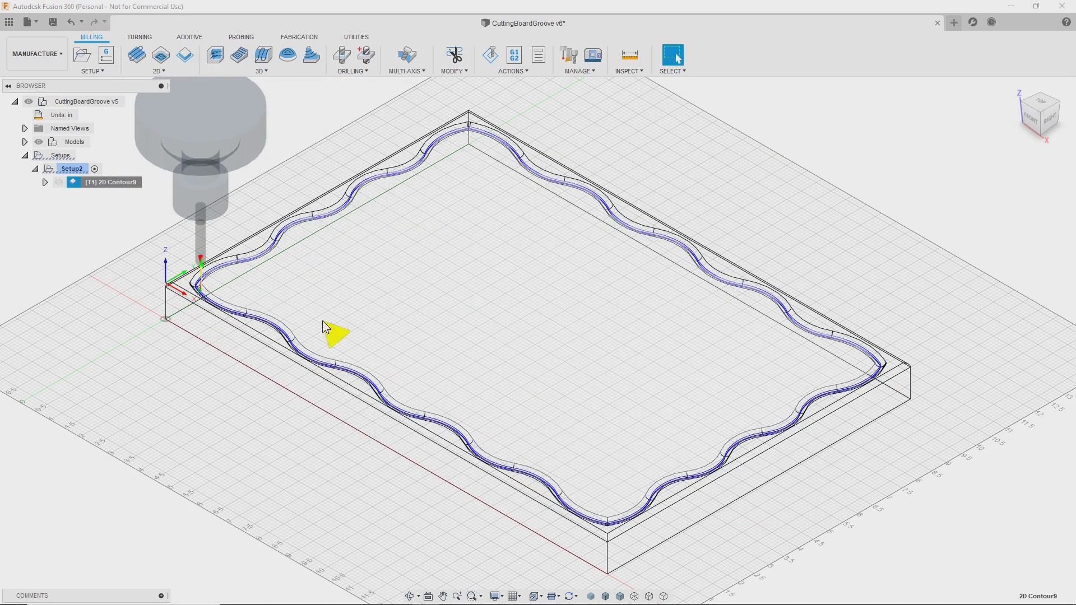